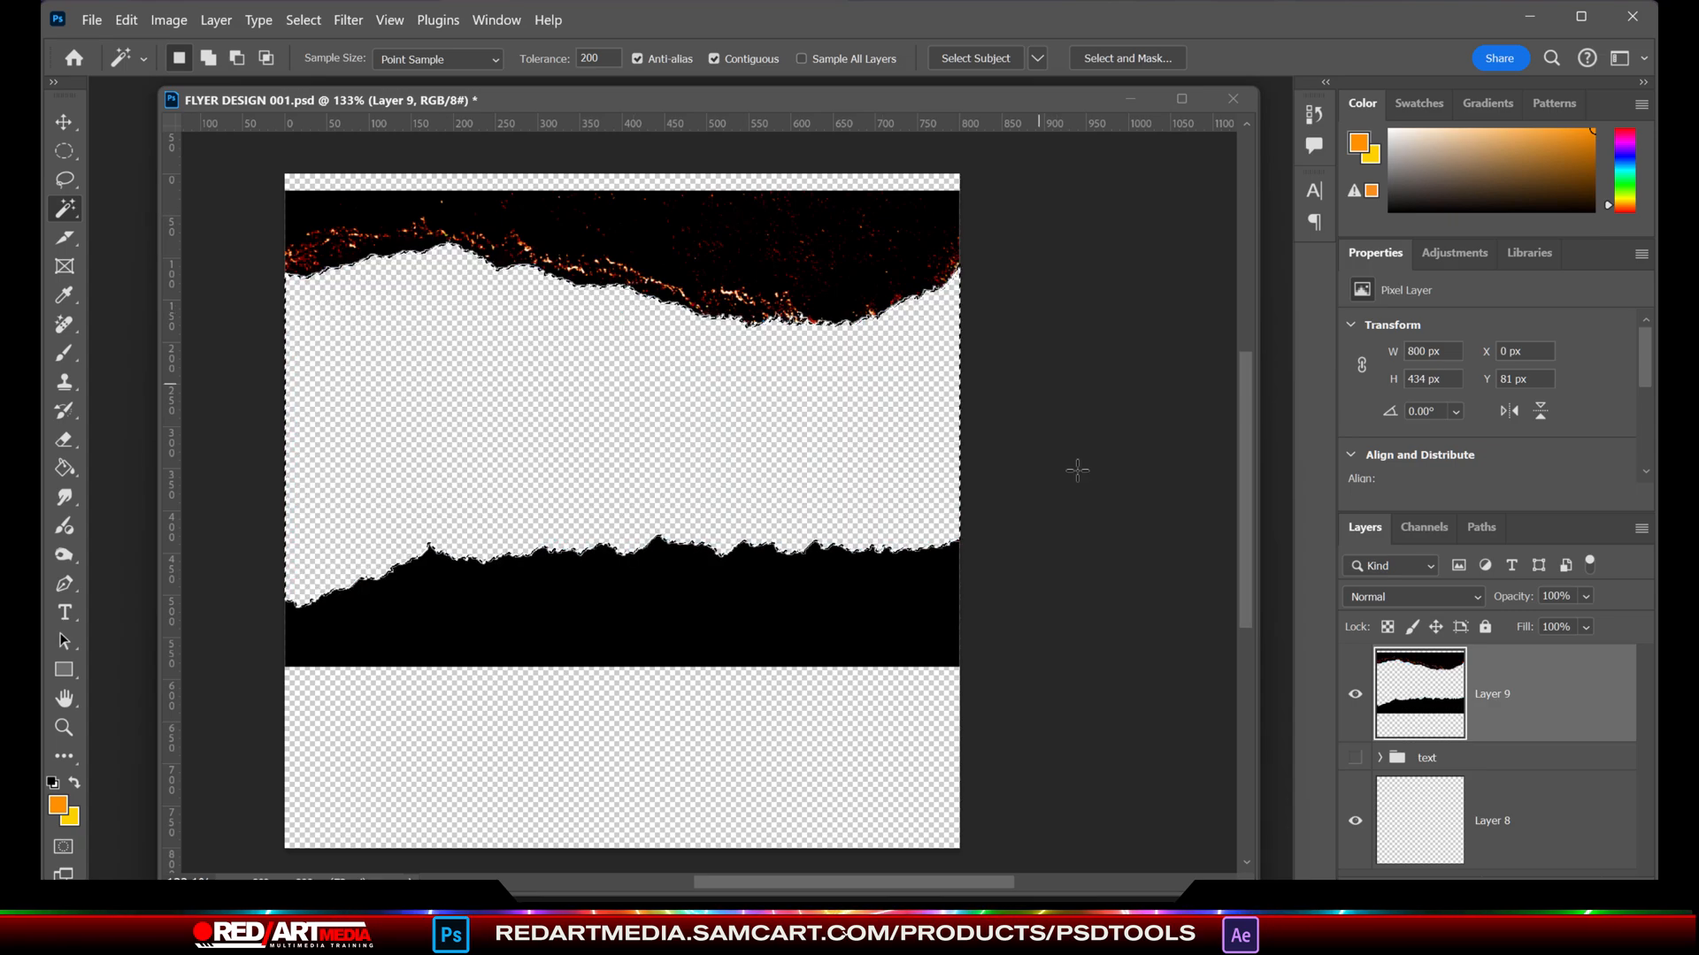
# - Cut the upper torn strip out of Layer 9 with a rectangular selection and paste it onto its own layer
pyautogui.click(64, 151)
pyautogui.moveTo(285, 175); pyautogui.dragTo(1035, 349)
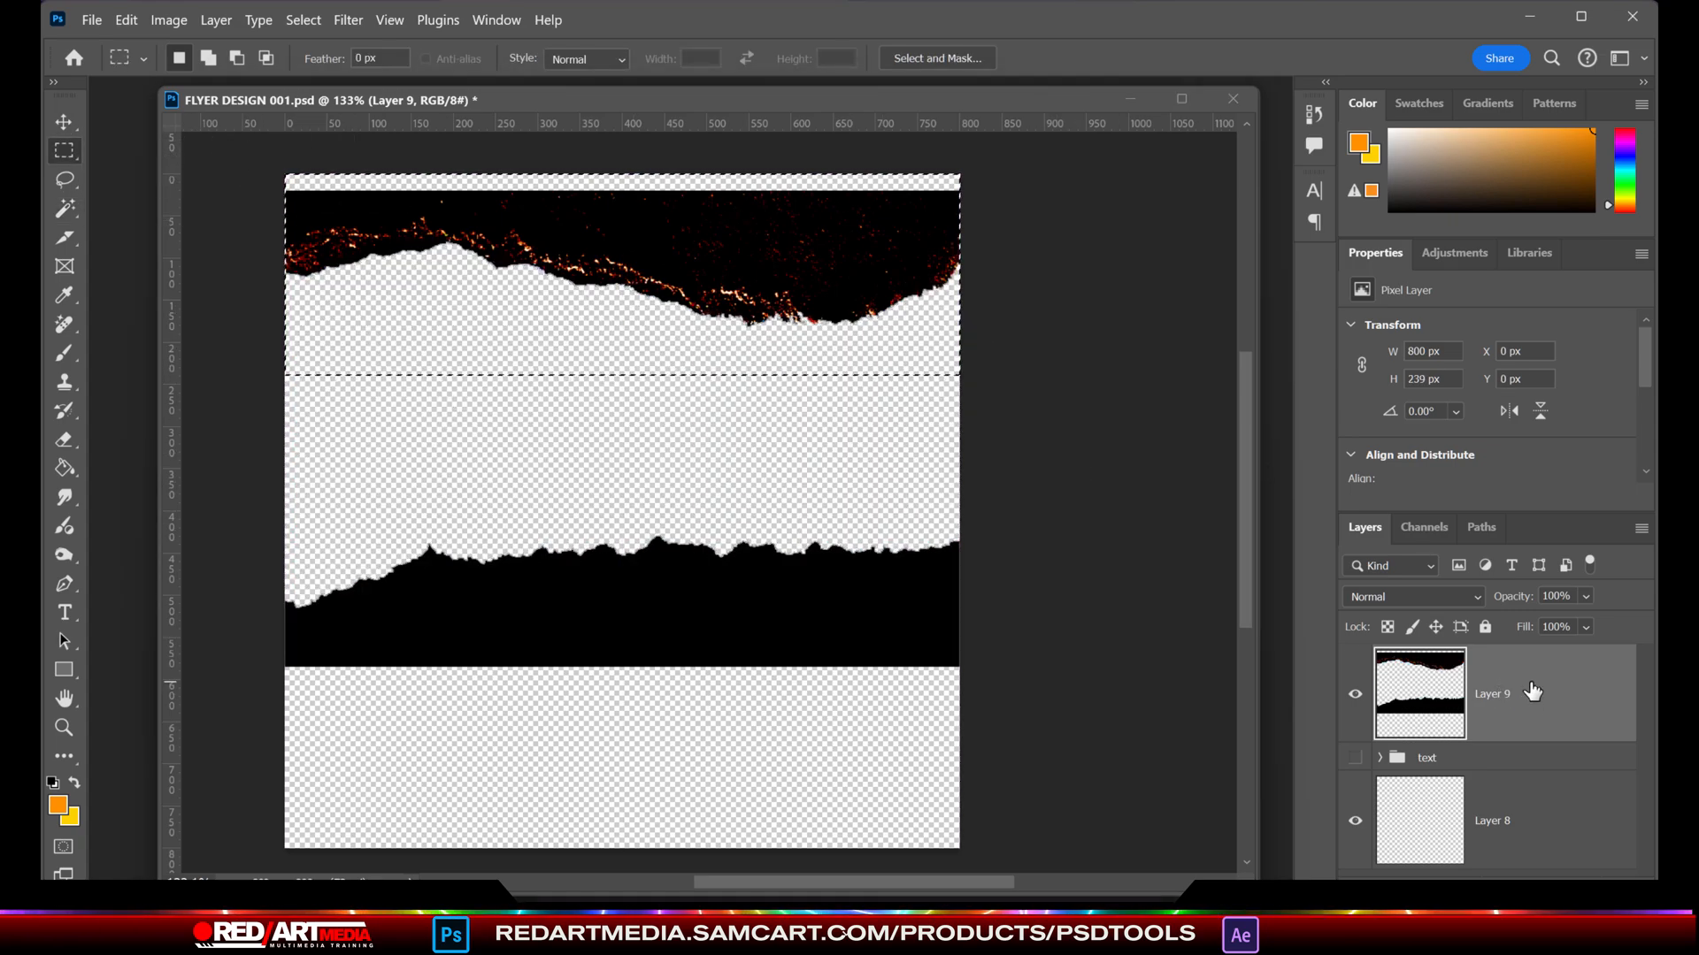
pyautogui.hotkey('ctrl', 'x')
pyautogui.hotkey('ctrl', 'v')
# - Hide Layer 9, enlarge the pasted torn strip to about 112%, rotate it about -17.4° and position it across the canvas's upper part
pyautogui.click(1354, 796)
pyautogui.click(63, 122)
pyautogui.moveTo(798, 522); pyautogui.dragTo(792, 408)
pyautogui.hotkey('ctrl', 't')
pyautogui.moveTo(999, 483); pyautogui.dragTo(1001, 366)
pyautogui.moveTo(938, 297); pyautogui.dragTo(1015, 271)
pyautogui.moveTo(884, 336); pyautogui.dragTo(881, 264)
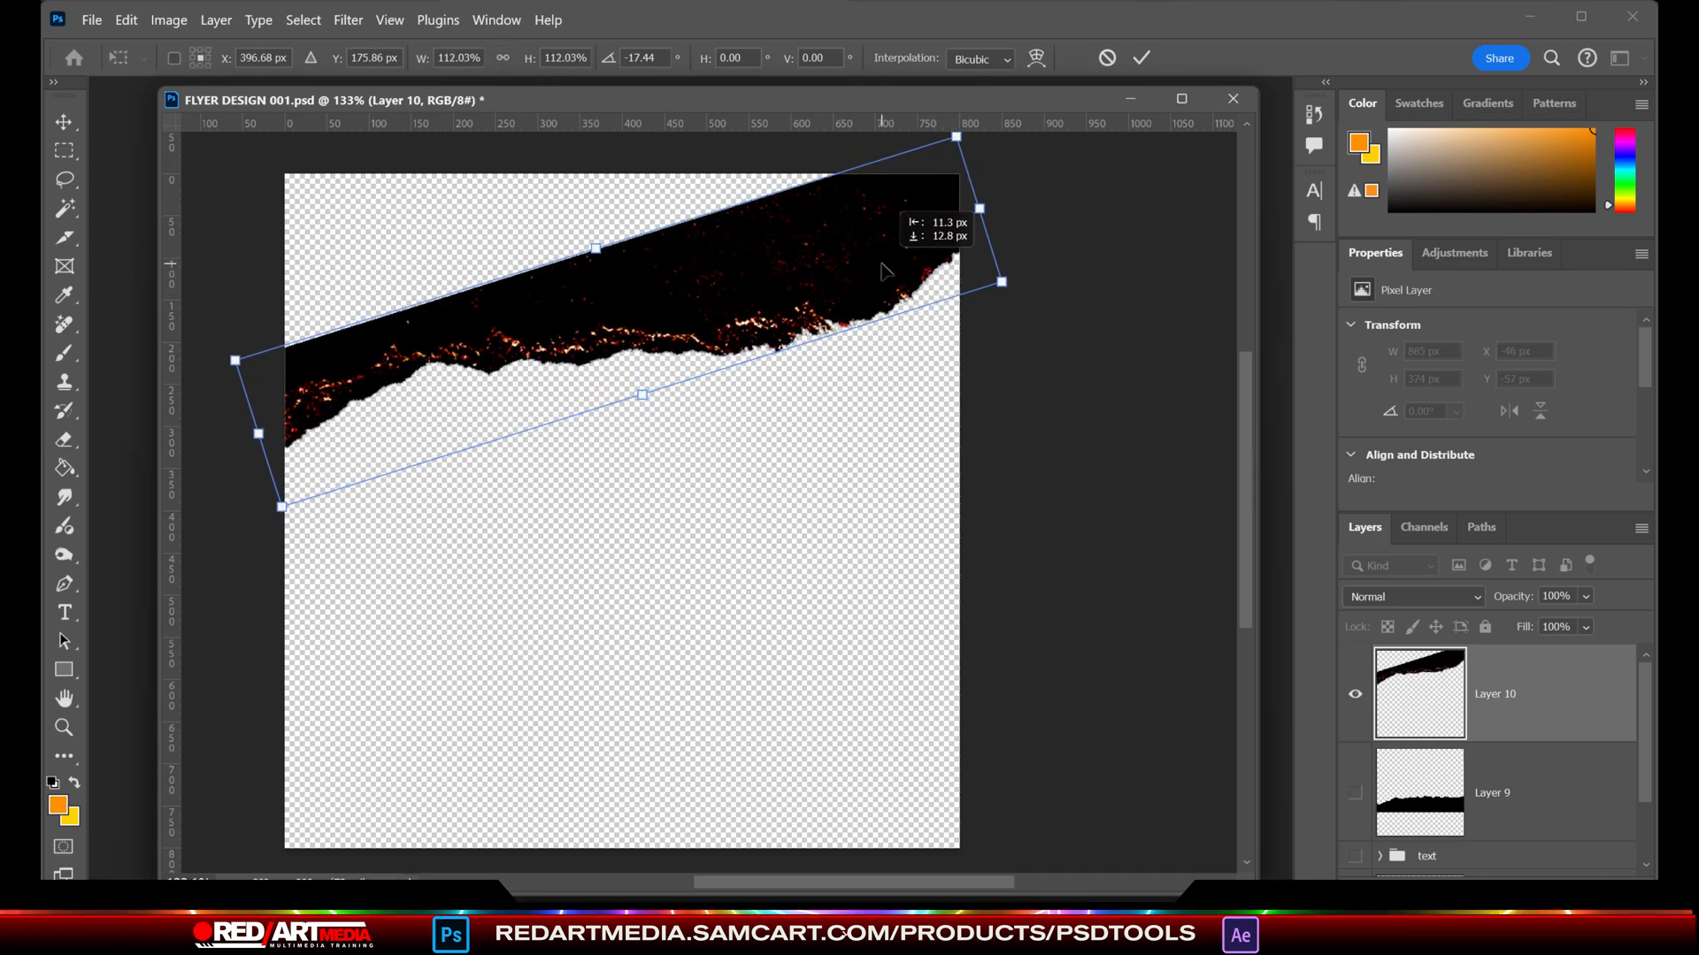
pyautogui.press('Return')
# - Select the area above the torn edge by colour, fill it with near-white on a new layer and deselect
pyautogui.click(63, 208)
pyautogui.click(828, 546)
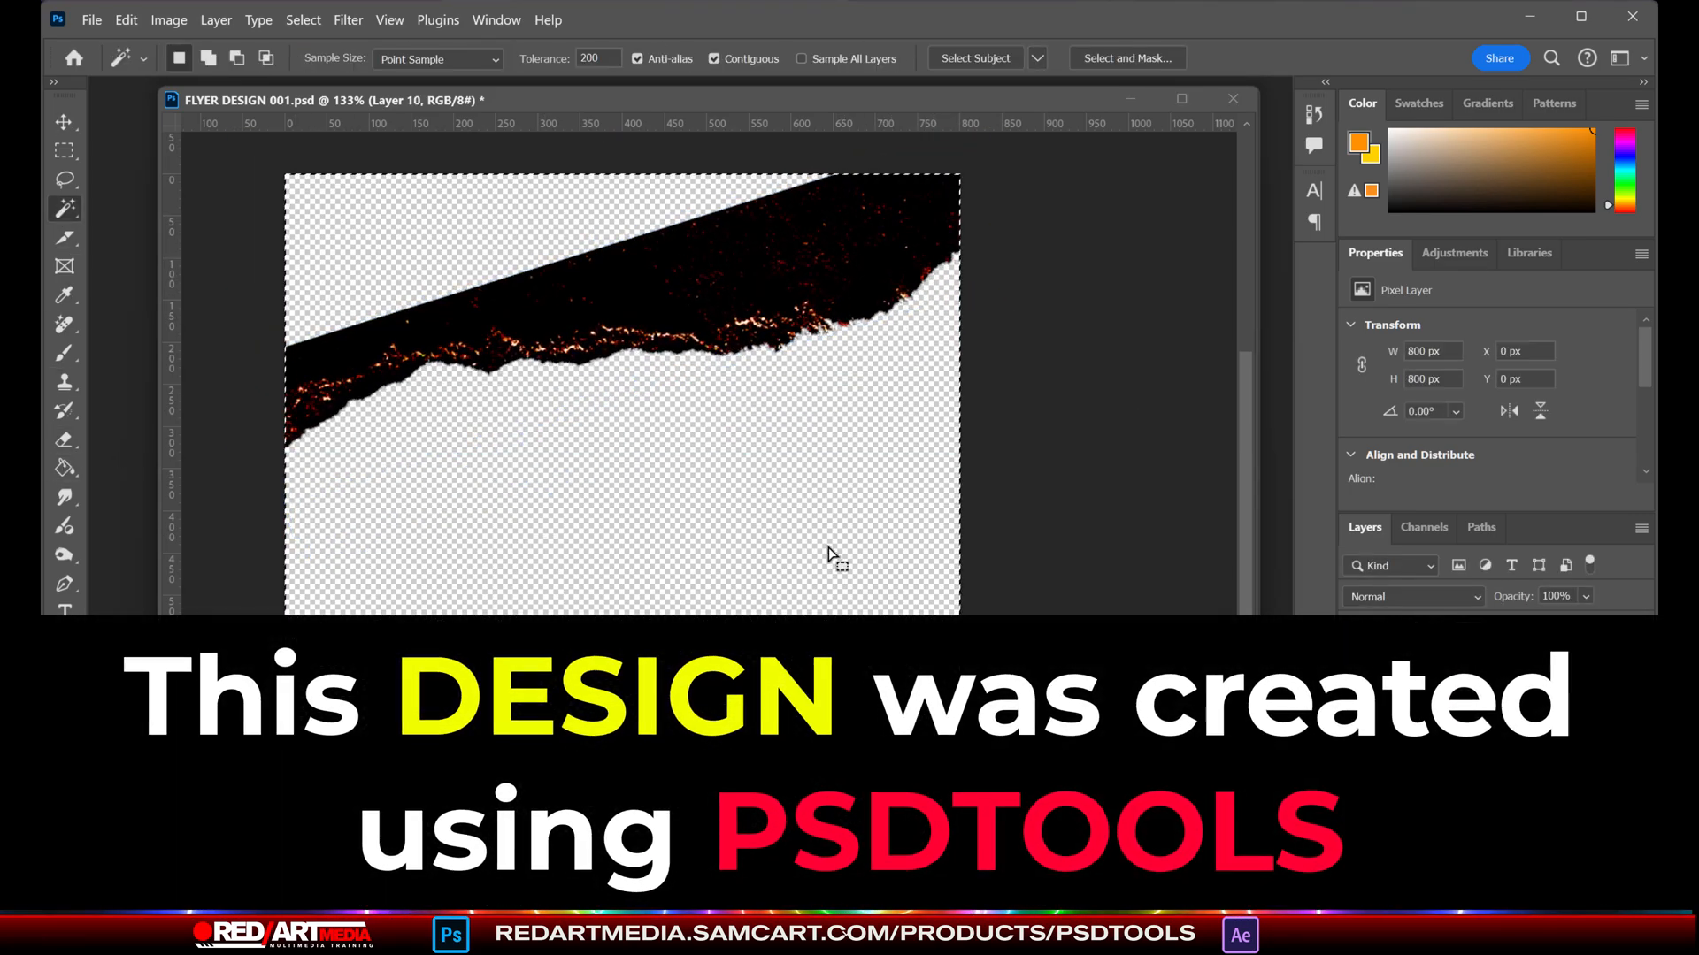
pyautogui.click(751, 525)
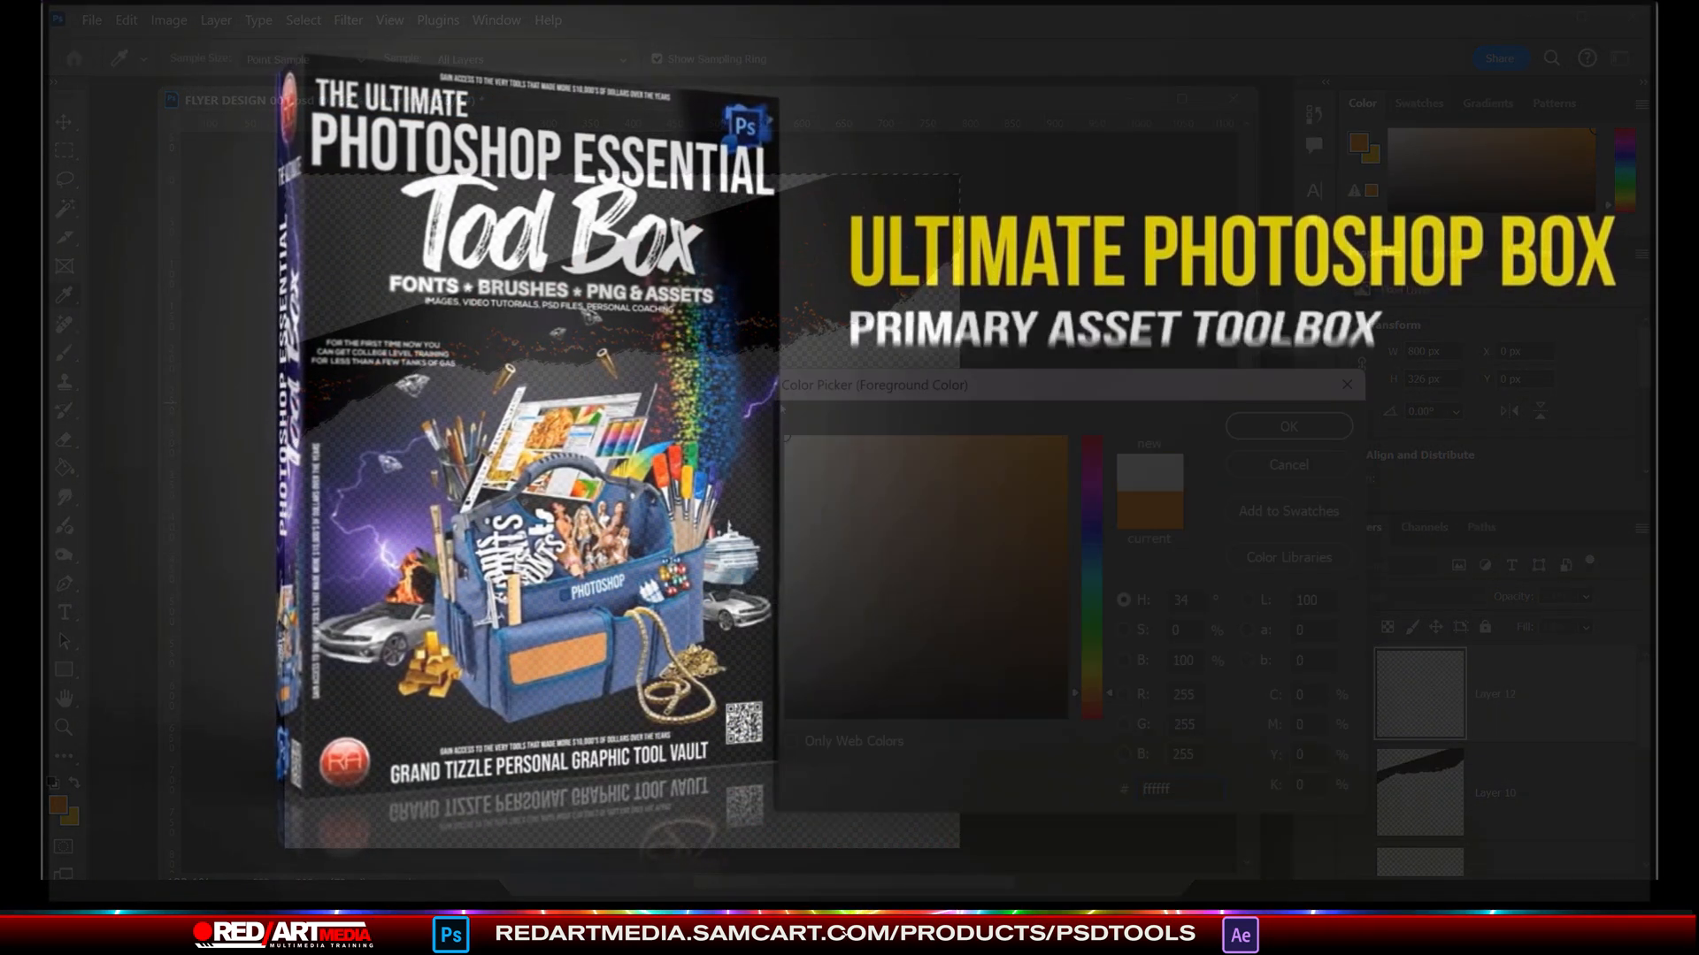
pyautogui.press('Return')
pyautogui.click(726, 301)
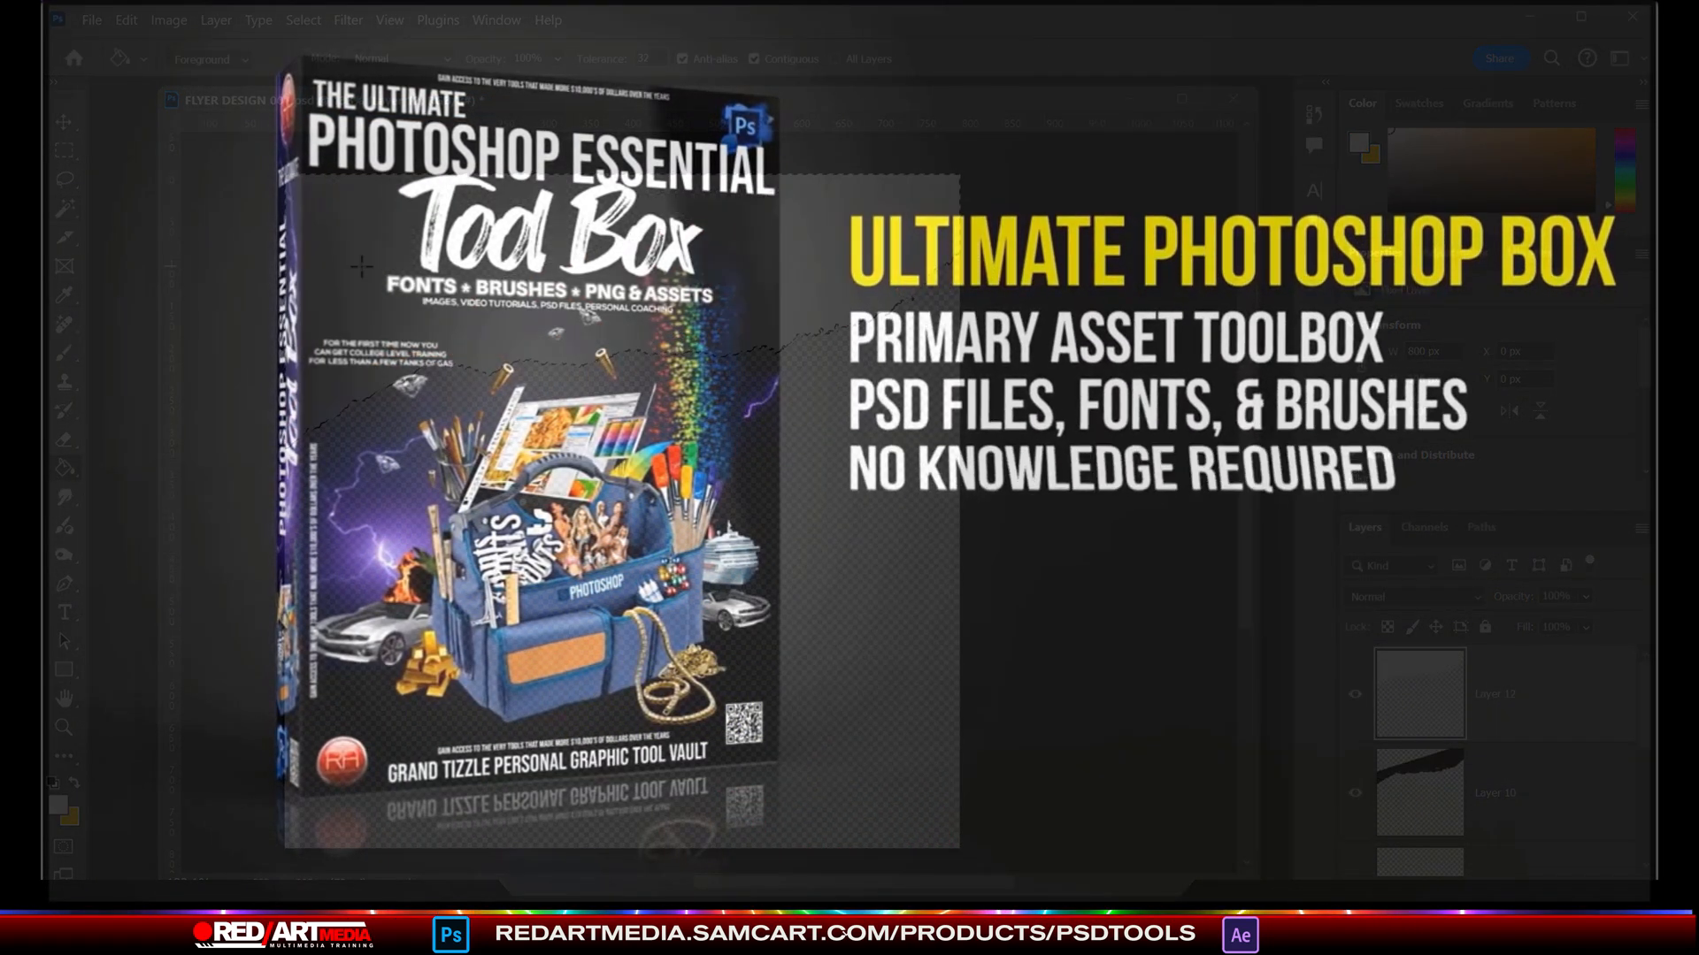
pyautogui.hotkey('ctrl', 'd')
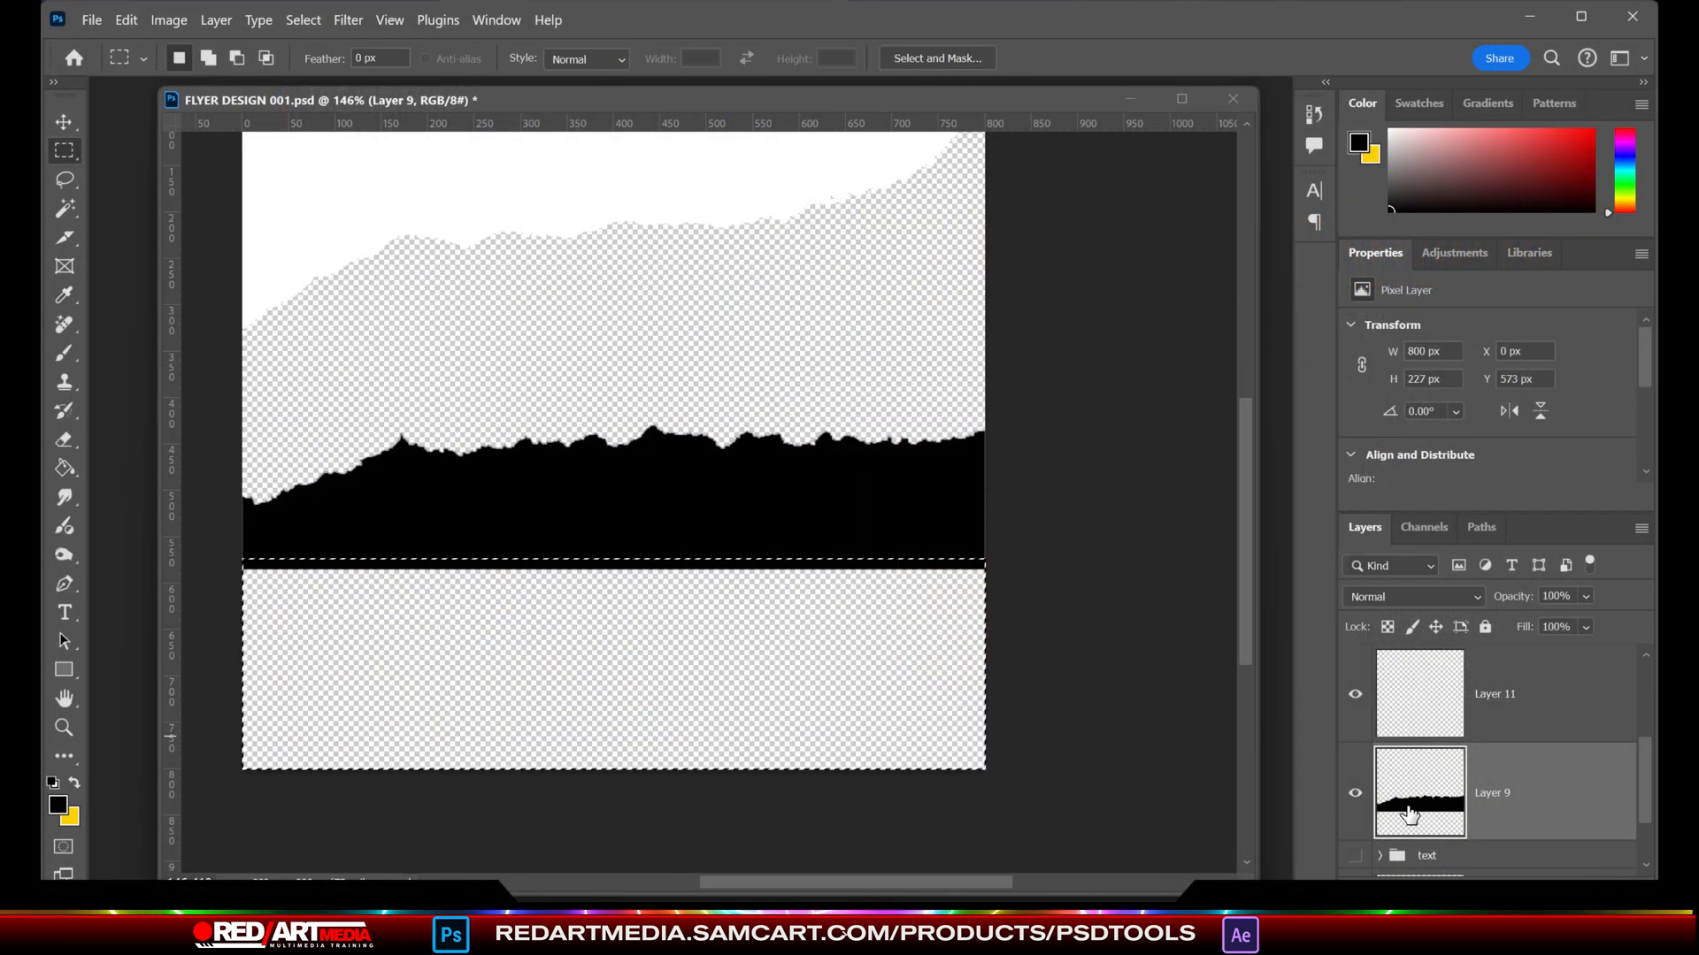
# - Fill the area beneath Layer 9's black torn strip with black and shift the layer down about 64 px
pyautogui.press('g')
pyautogui.click(766, 721)
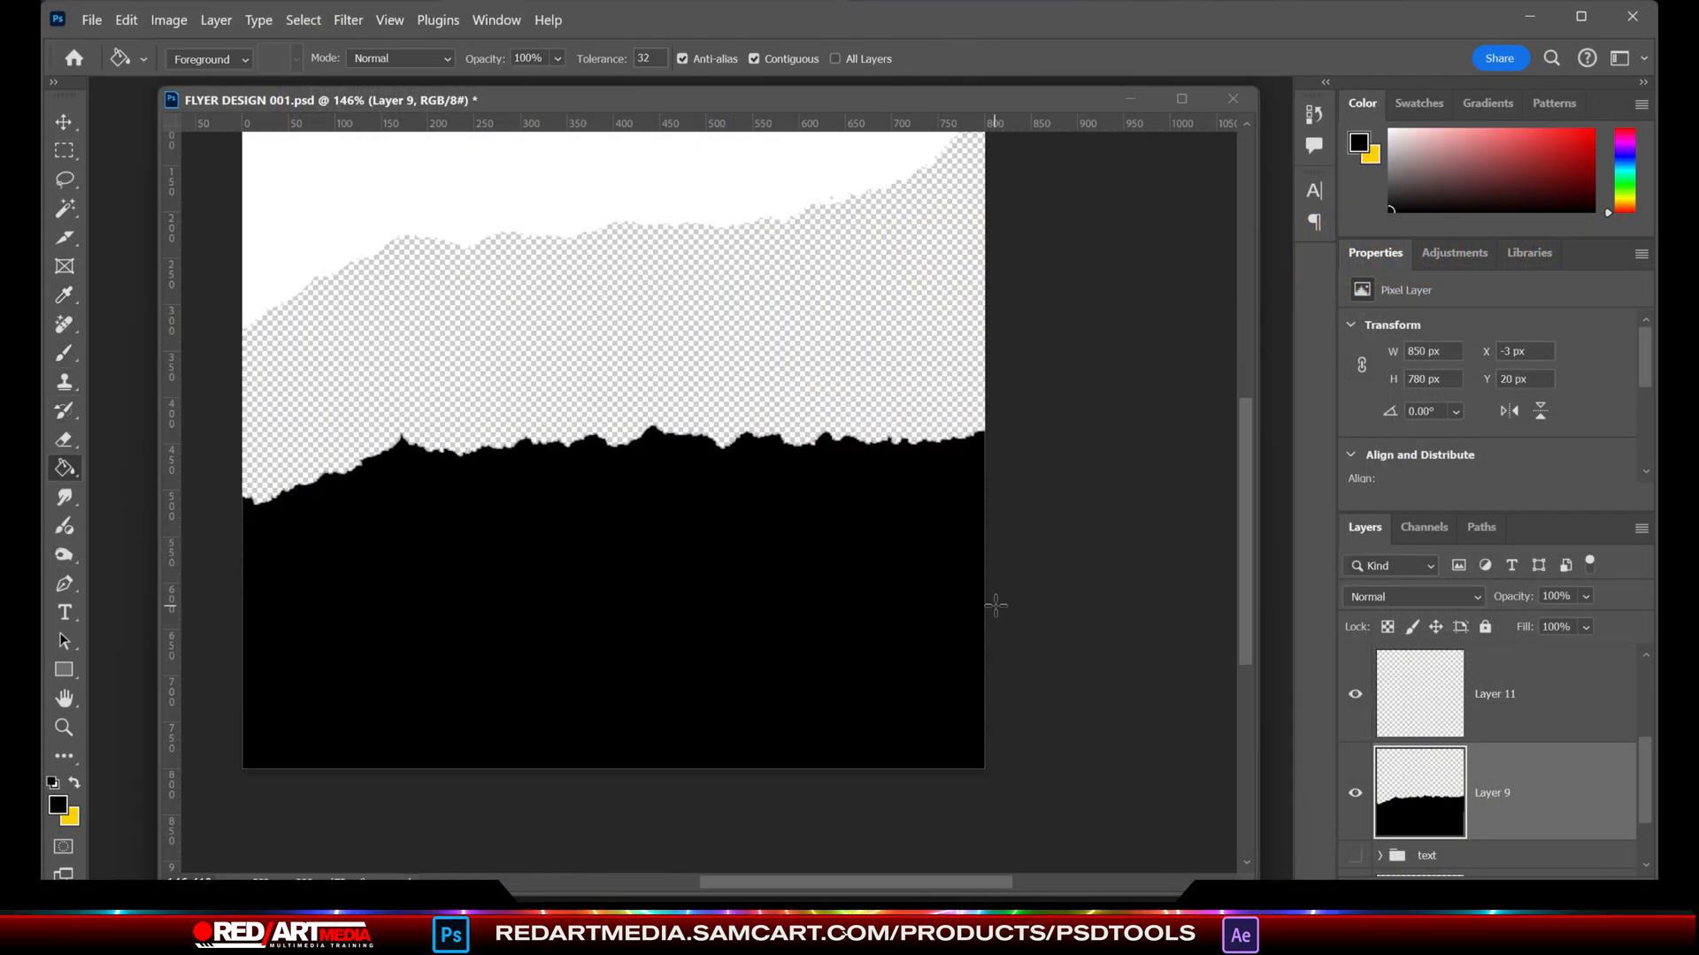
pyautogui.click(63, 123)
pyautogui.moveTo(794, 581); pyautogui.dragTo(791, 642)
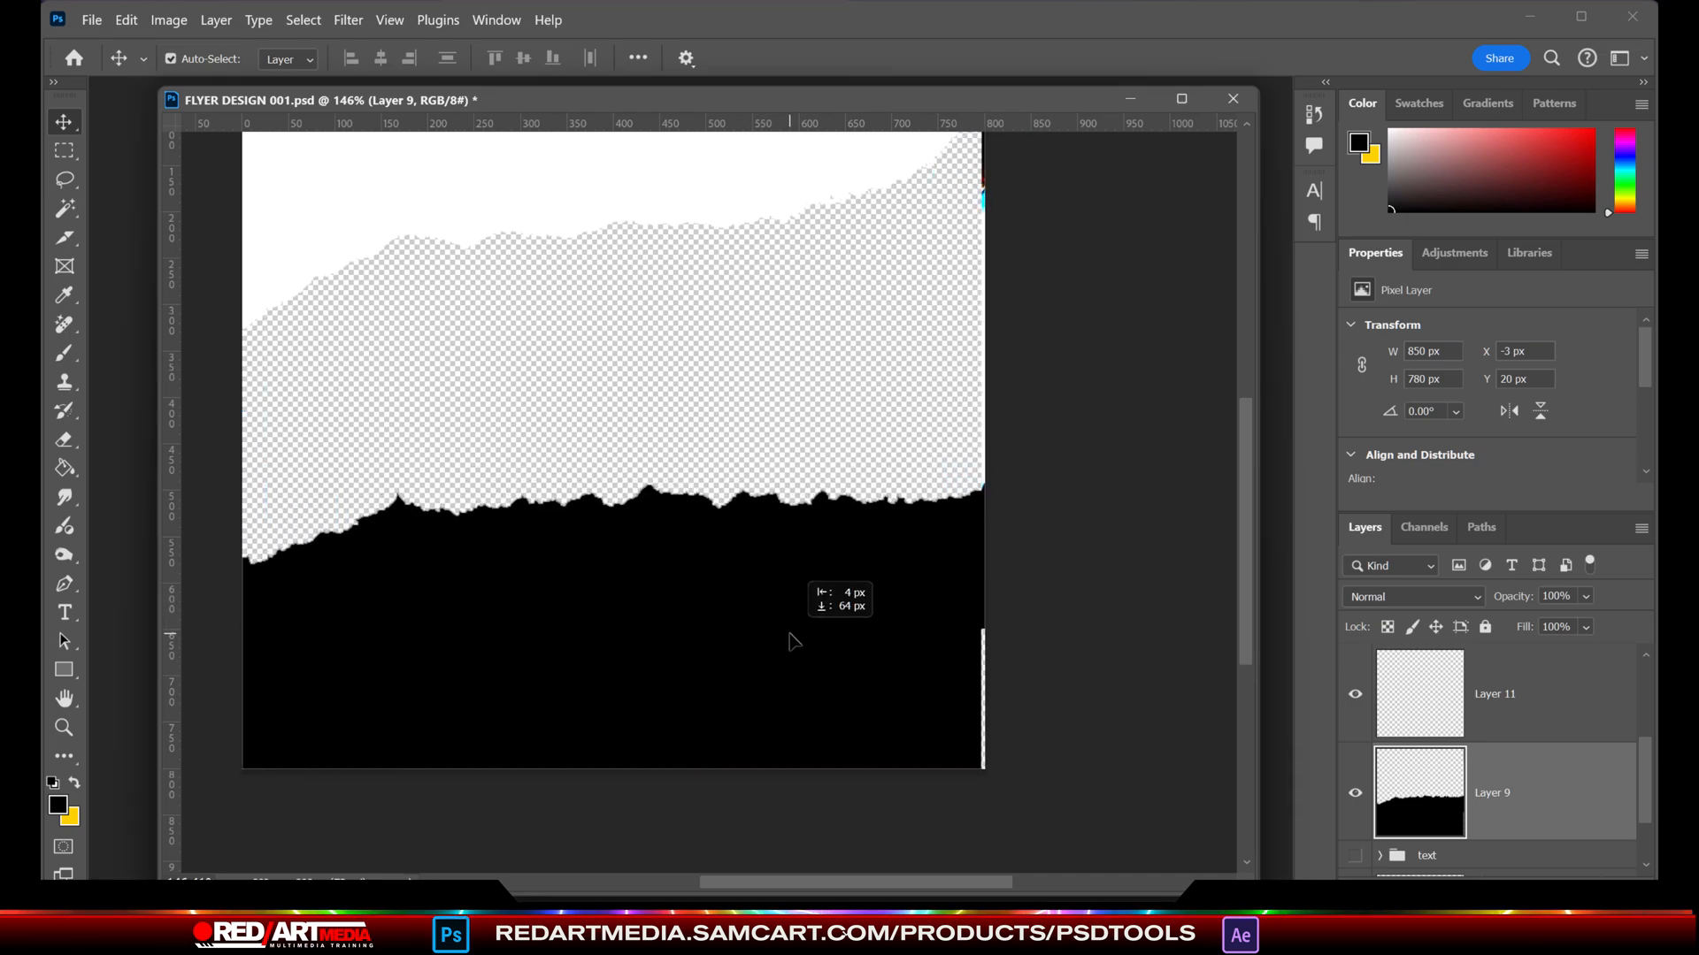
# - Rotate Layer 9 by about -7° and enlarge it until the black torn shape spans the canvas's lower part
pyautogui.moveTo(1025, 468); pyautogui.dragTo(1055, 469)
pyautogui.moveTo(965, 540); pyautogui.dragTo(958, 558)
pyautogui.moveTo(1083, 641); pyautogui.dragTo(1096, 585)
pyautogui.moveTo(941, 667); pyautogui.dragTo(926, 656)
pyautogui.scroll(-3, 947, 639)
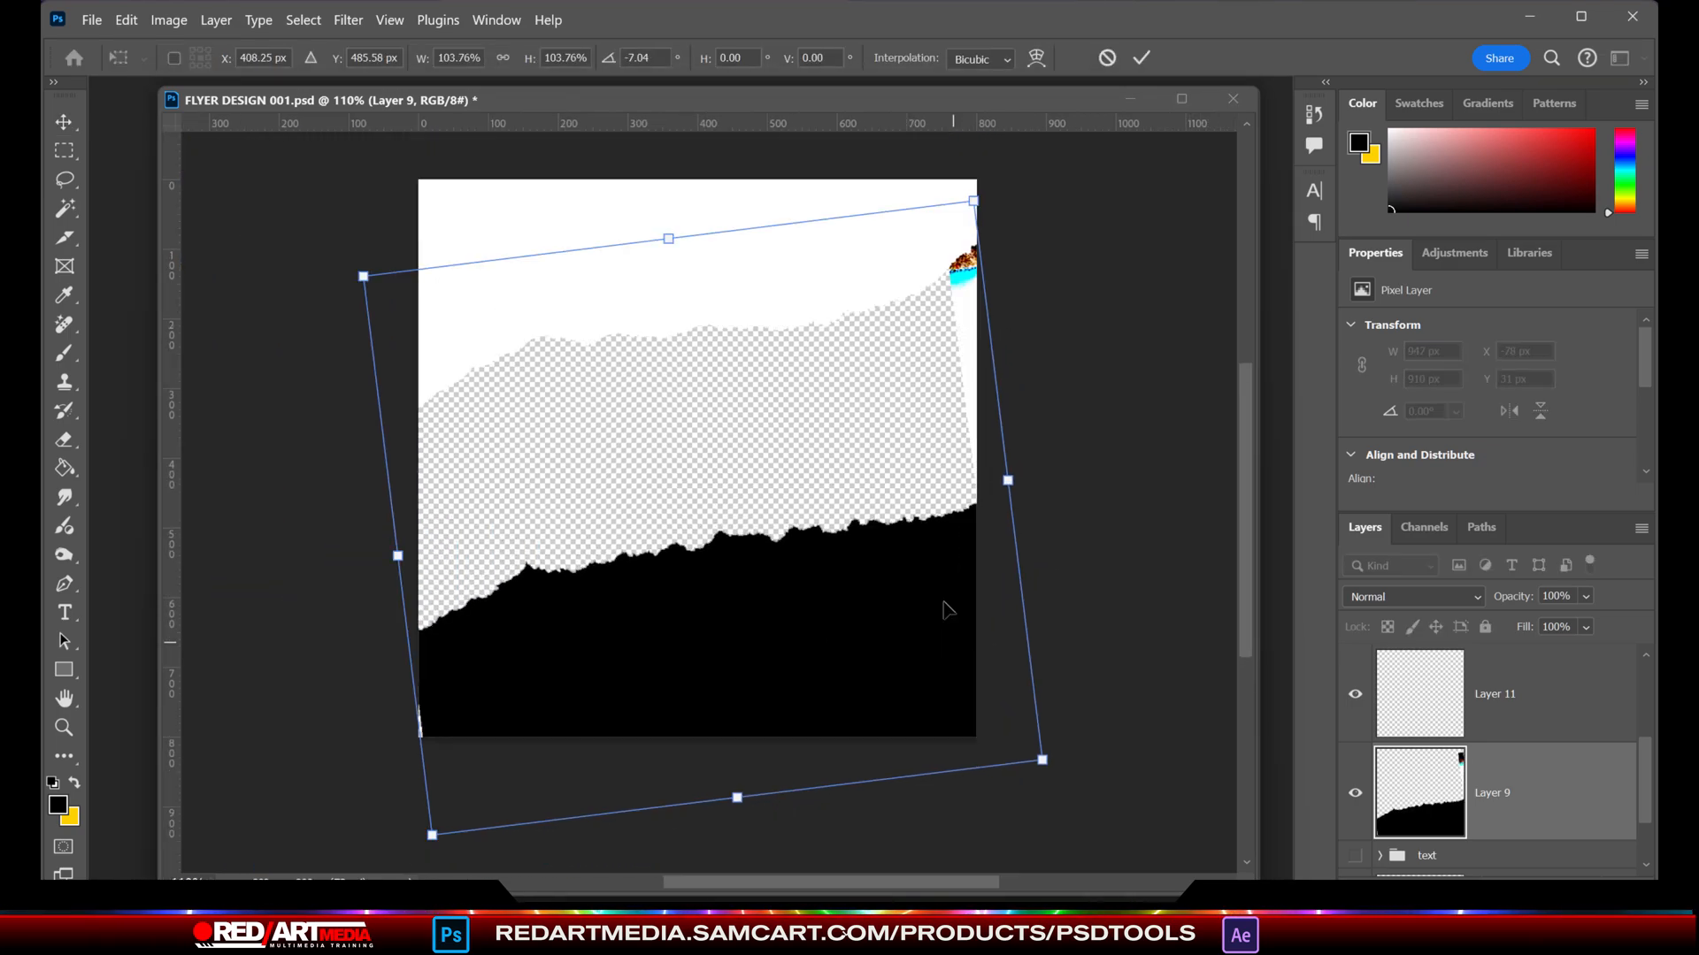
pyautogui.moveTo(1009, 481); pyautogui.dragTo(1047, 475)
pyautogui.moveTo(433, 853); pyautogui.dragTo(428, 860)
pyautogui.press('Return')
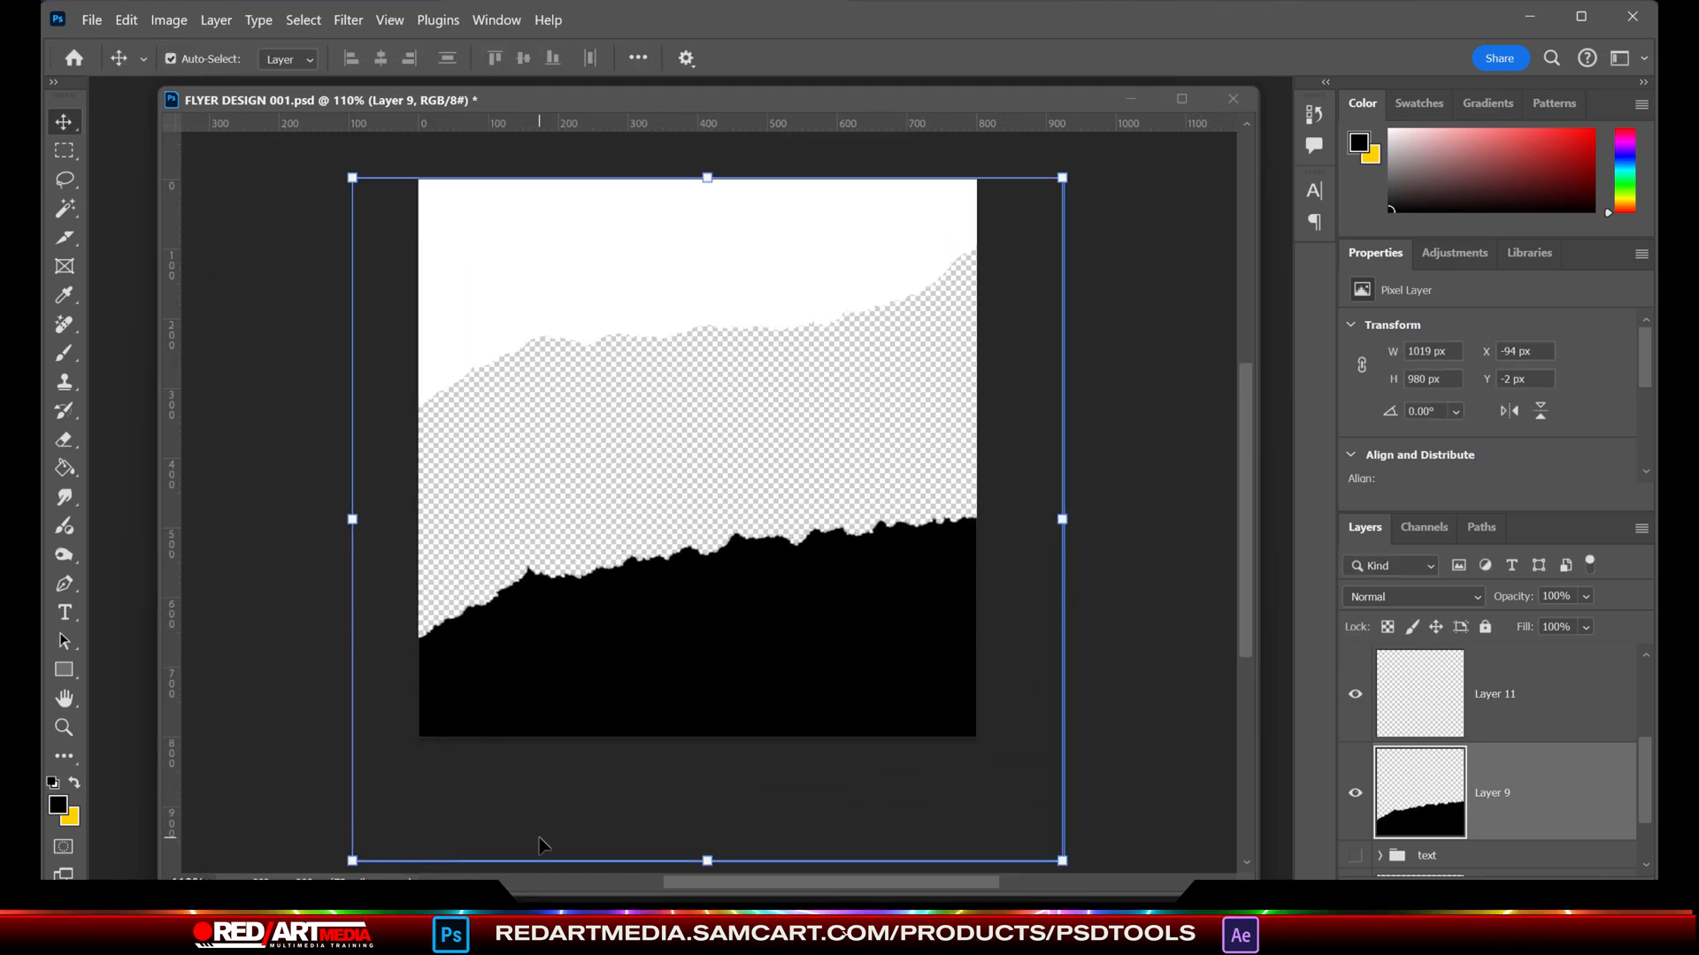
# - Select the black torn shape, hide Layer 9 and fill the selection with white on a new layer
pyautogui.click(65, 209)
pyautogui.click(694, 651)
pyautogui.click(1355, 793)
pyautogui.click(1561, 891)
pyautogui.click(64, 468)
pyautogui.click(59, 805)
pyautogui.click(695, 420)
pyautogui.press('Return')
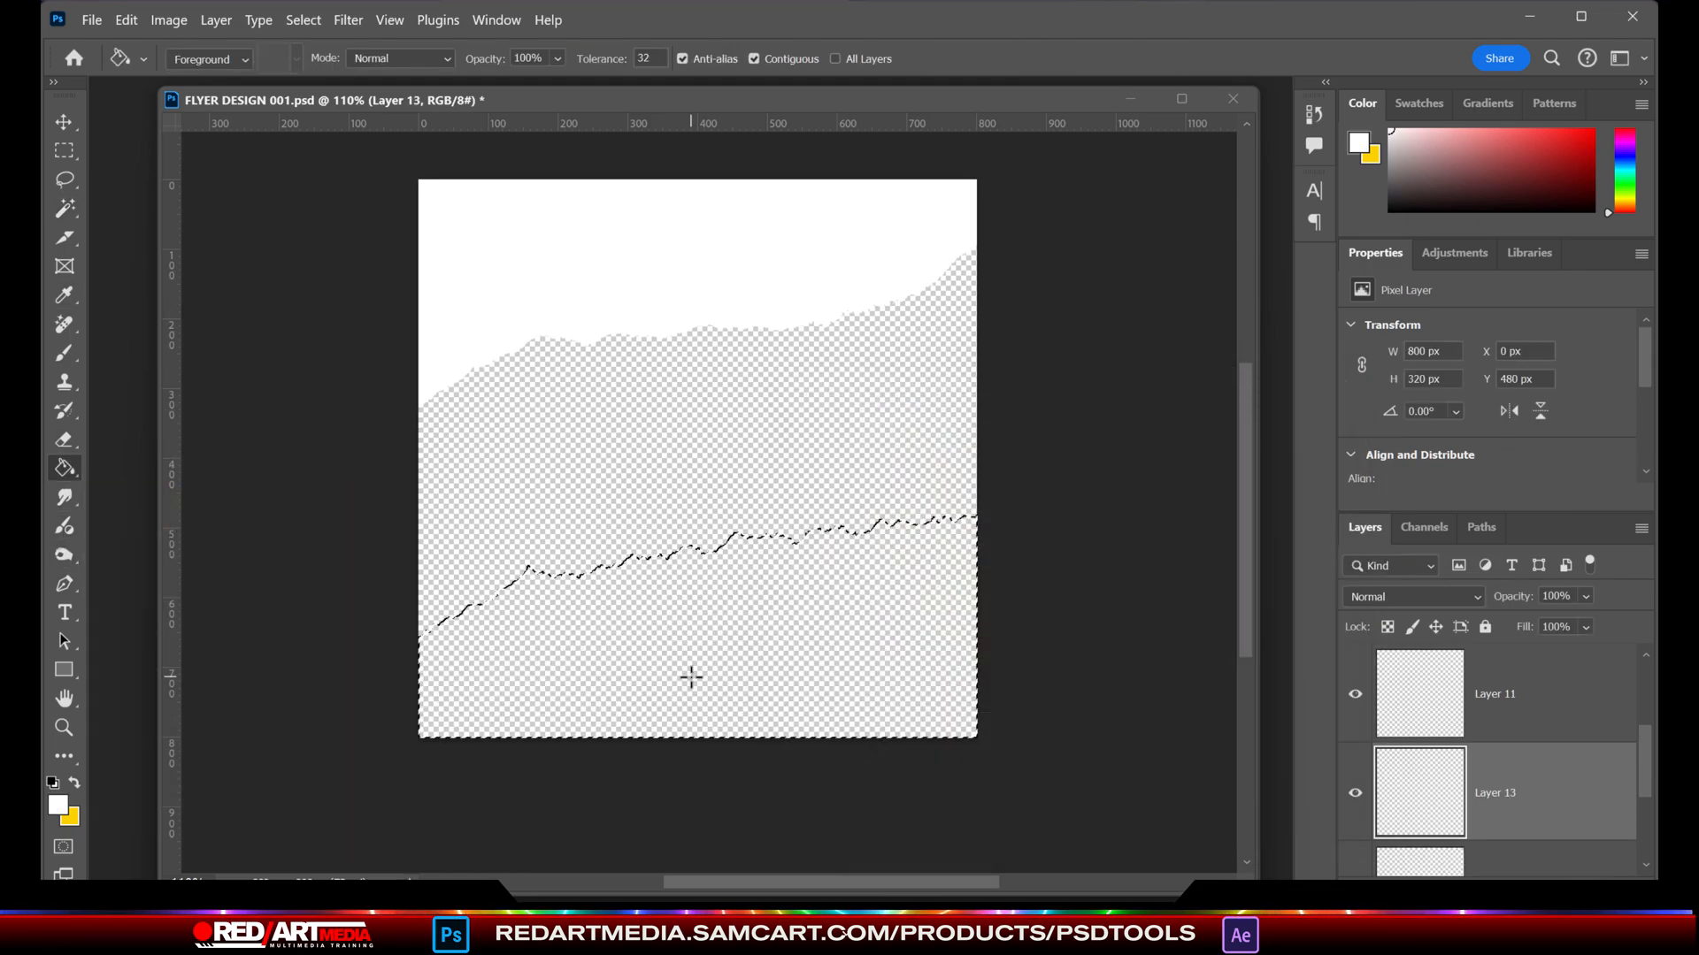
pyautogui.click(730, 660)
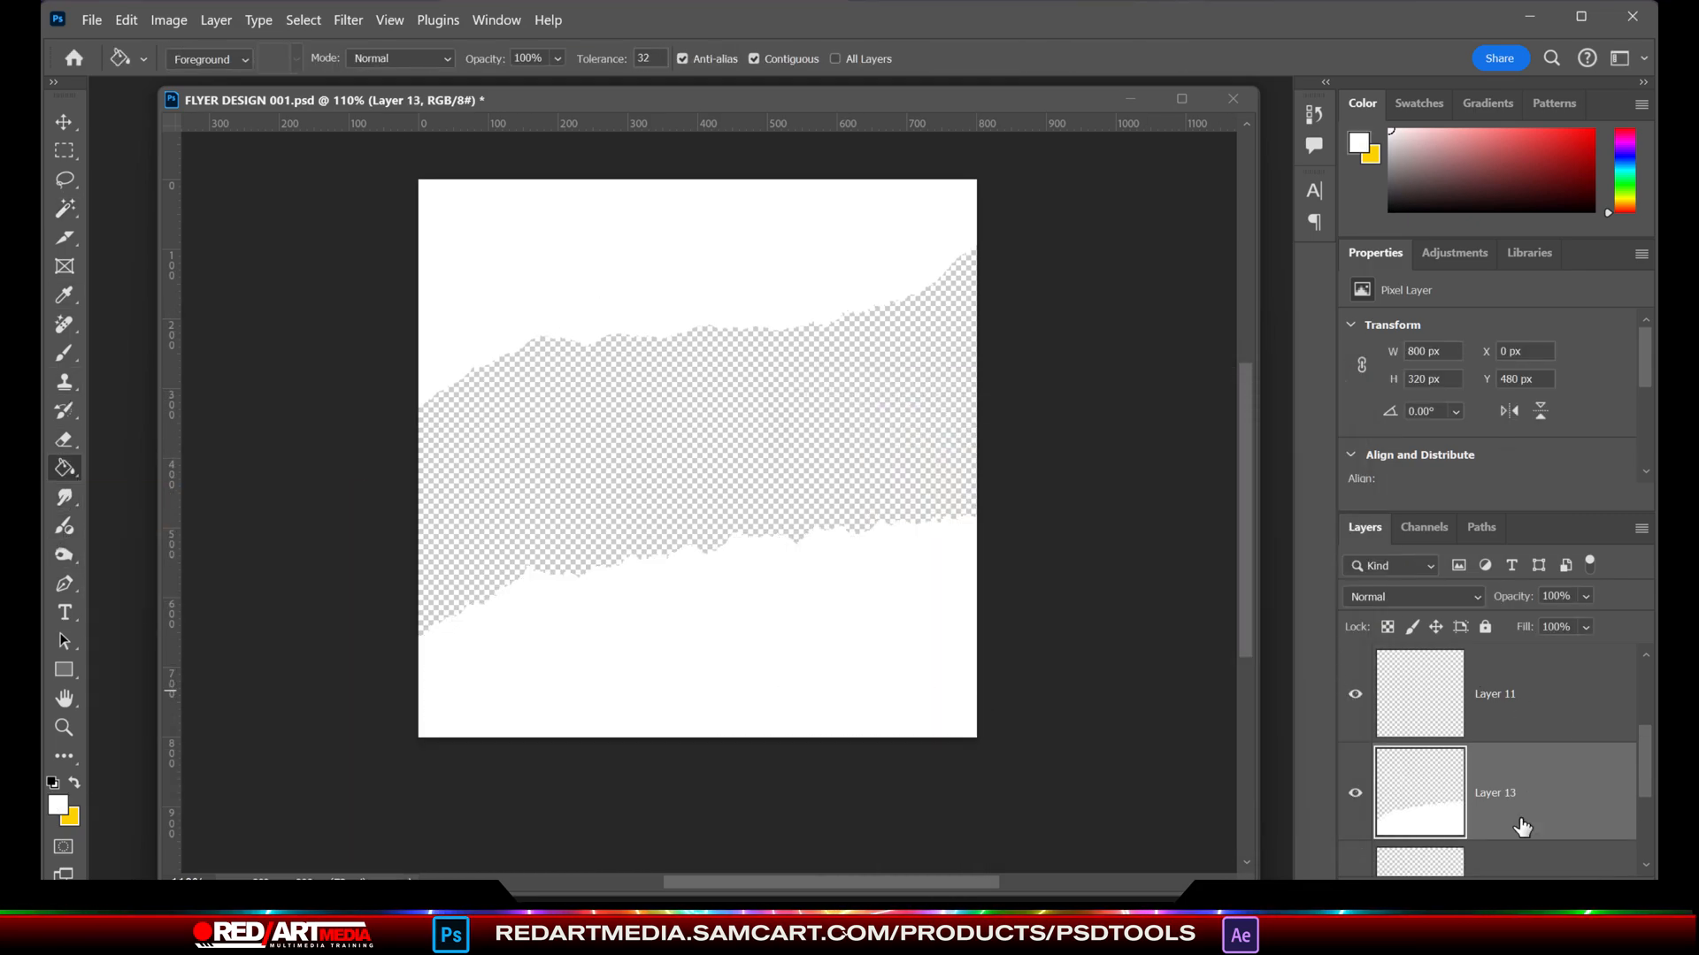
# - Delete the original torn-strip layers, Layer 10 and Layer 9
pyautogui.scroll(2, 1539, 809)
pyautogui.click(1558, 787)
pyautogui.press('Delete')
pyautogui.scroll(-1, 1553, 777)
pyautogui.click(1554, 787)
pyautogui.press('Delete')
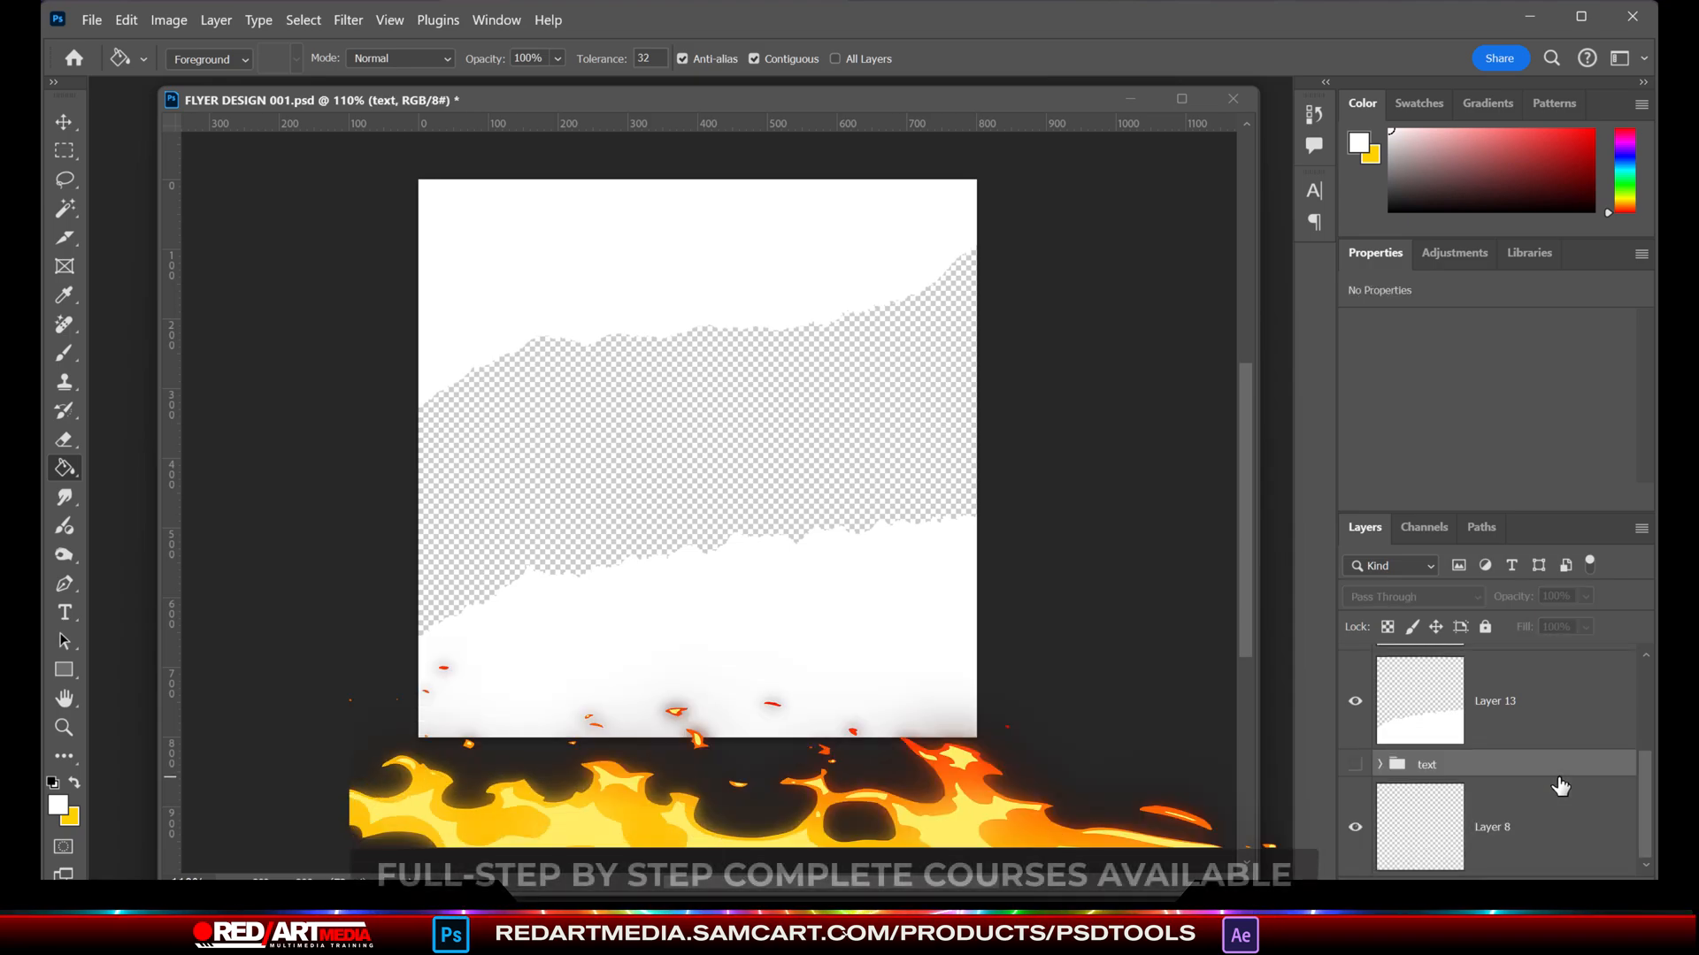
# - Place the embedded image 2022VIXEN__0007_Layer-7.png from the VIXENS folder and bring its layer to the top of the stack
pyautogui.click(91, 19)
pyautogui.click(133, 461)
pyautogui.click(635, 61)
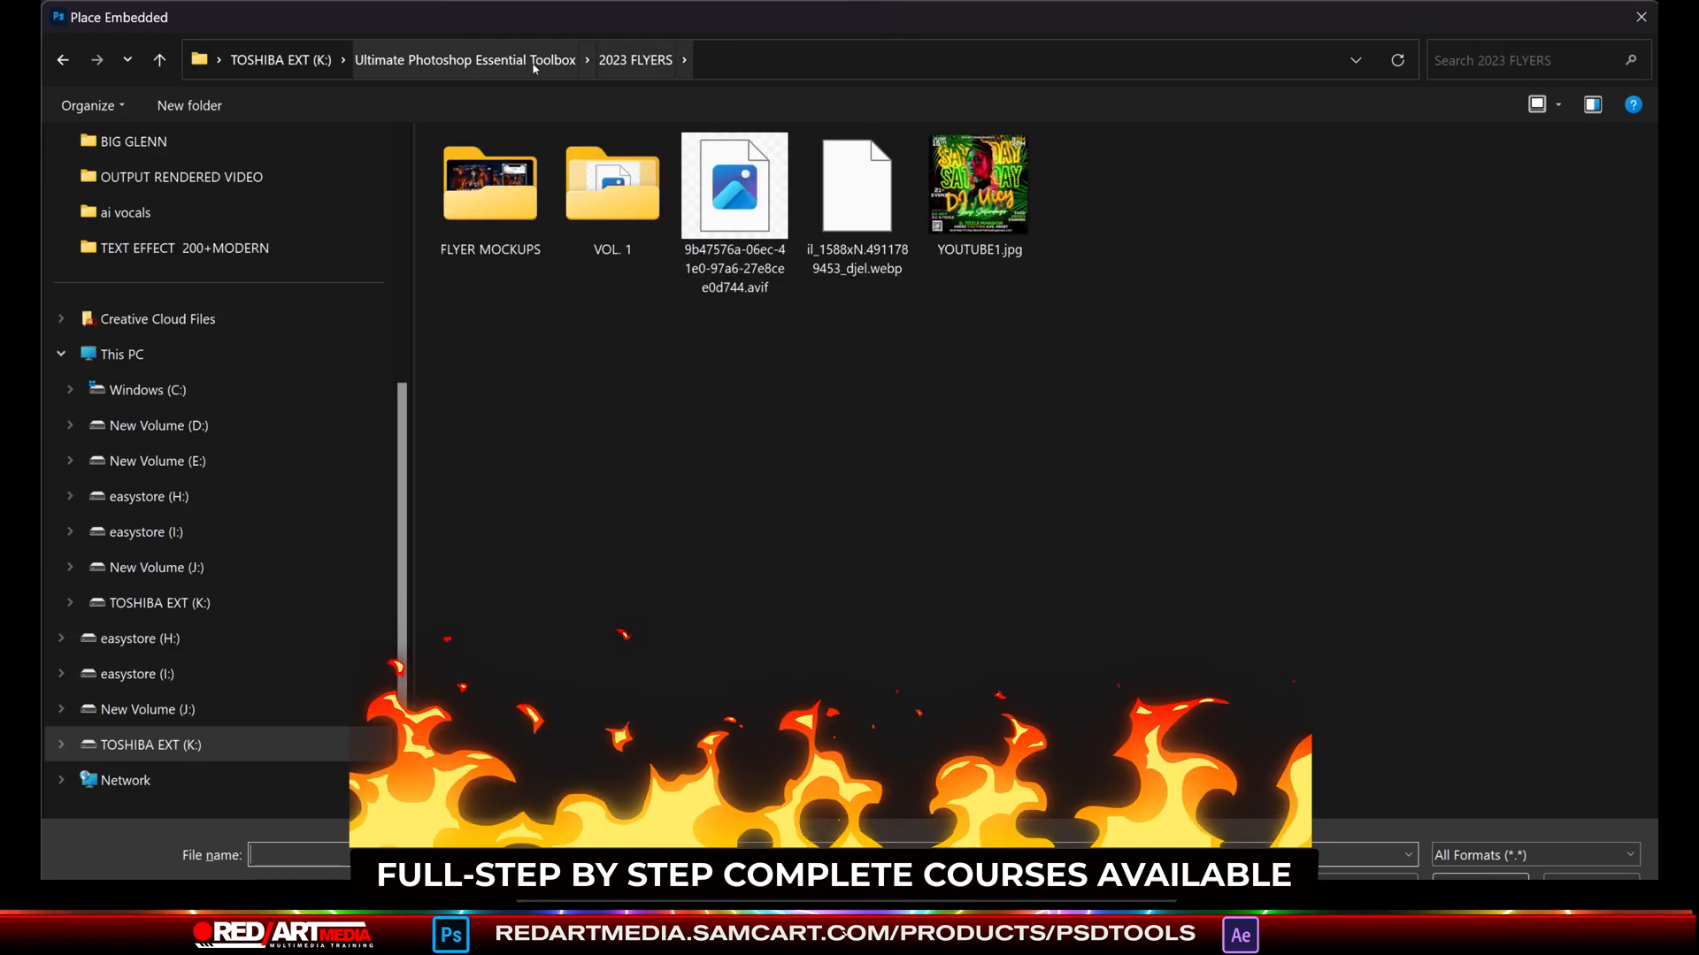
pyautogui.click(535, 63)
pyautogui.doubleClick(618, 209)
pyautogui.scroll(-10, 914, 387)
pyautogui.doubleClick(1104, 567)
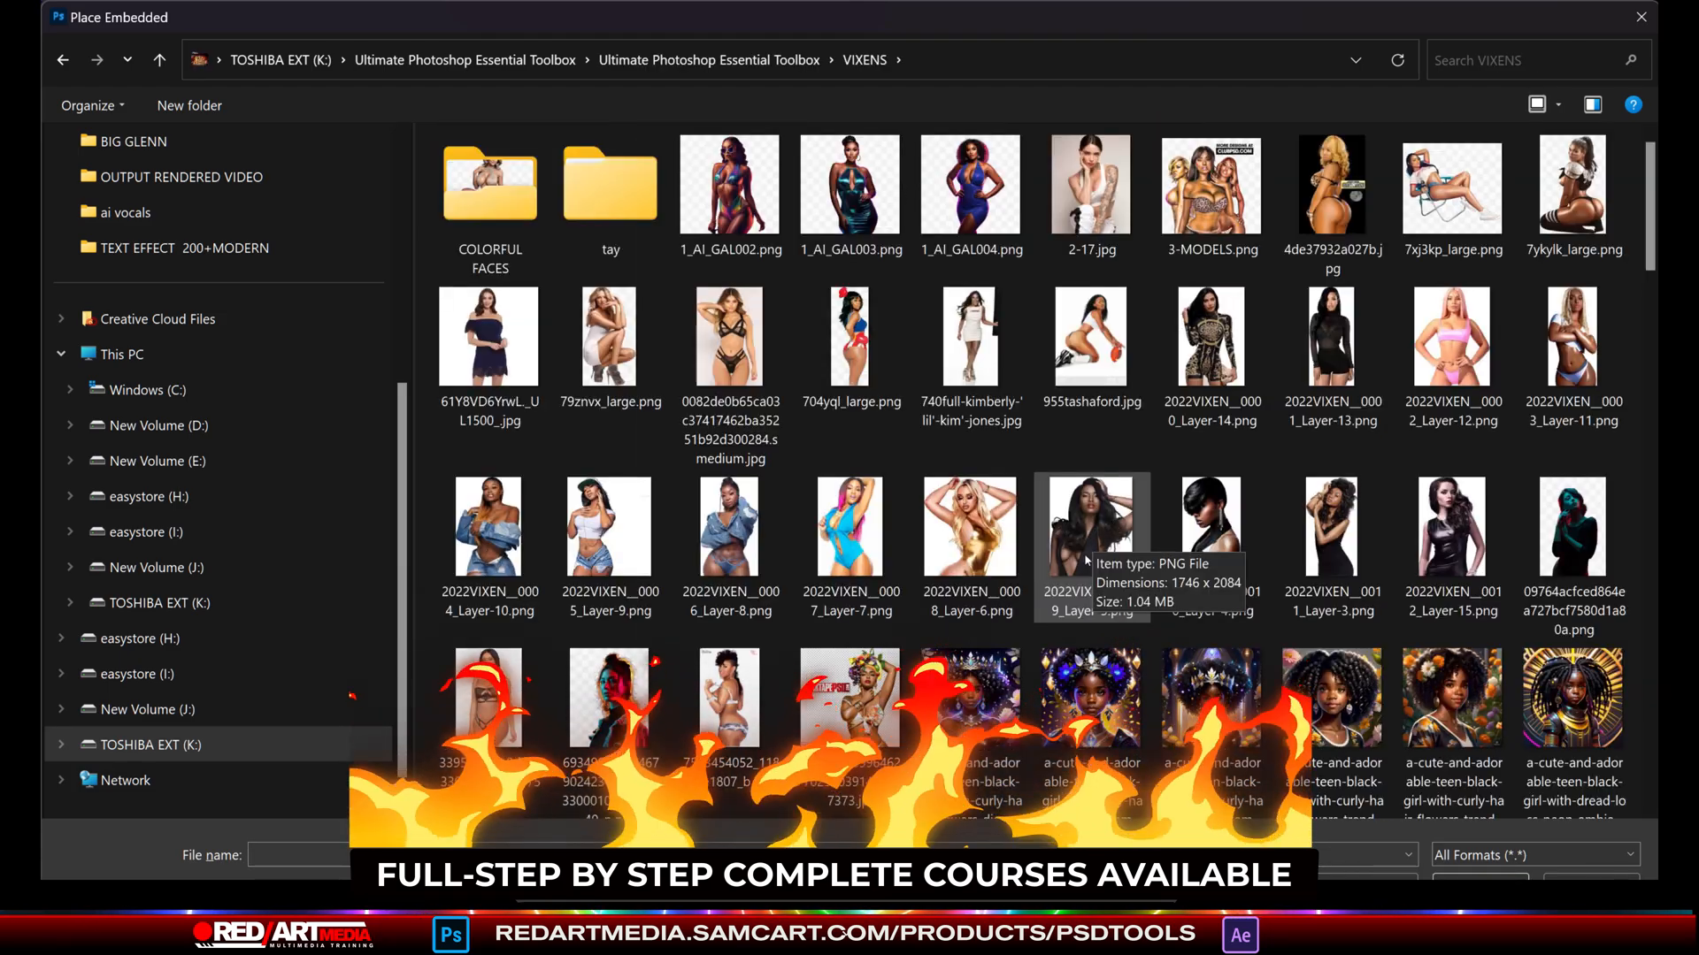
pyautogui.doubleClick(851, 540)
pyautogui.press('Return')
pyautogui.scroll(2, 1520, 680)
pyautogui.moveTo(1582, 765); pyautogui.dragTo(1419, 659)
pyautogui.scroll(2, 1579, 754)
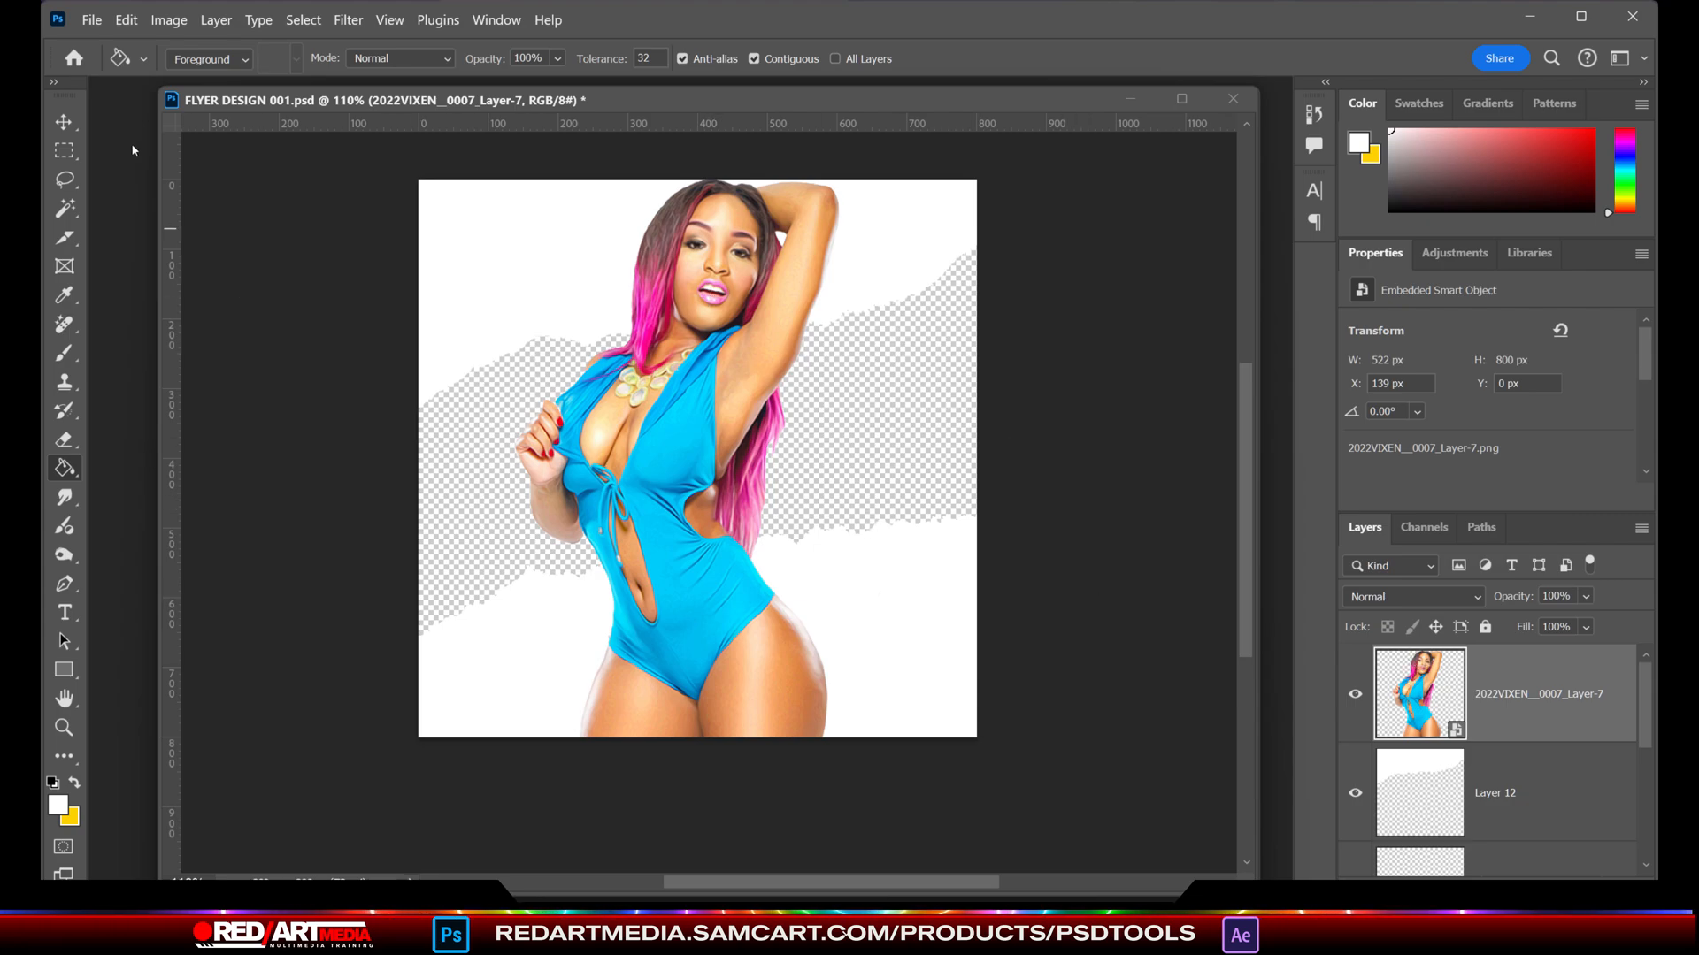
# - Scale the model image to 34.06% and position it on the right side of the canvas
pyautogui.click(65, 122)
pyautogui.moveTo(710, 397); pyautogui.dragTo(846, 393)
pyautogui.moveTo(833, 175); pyautogui.dragTo(834, 231)
pyautogui.moveTo(847, 371); pyautogui.dragTo(856, 325)
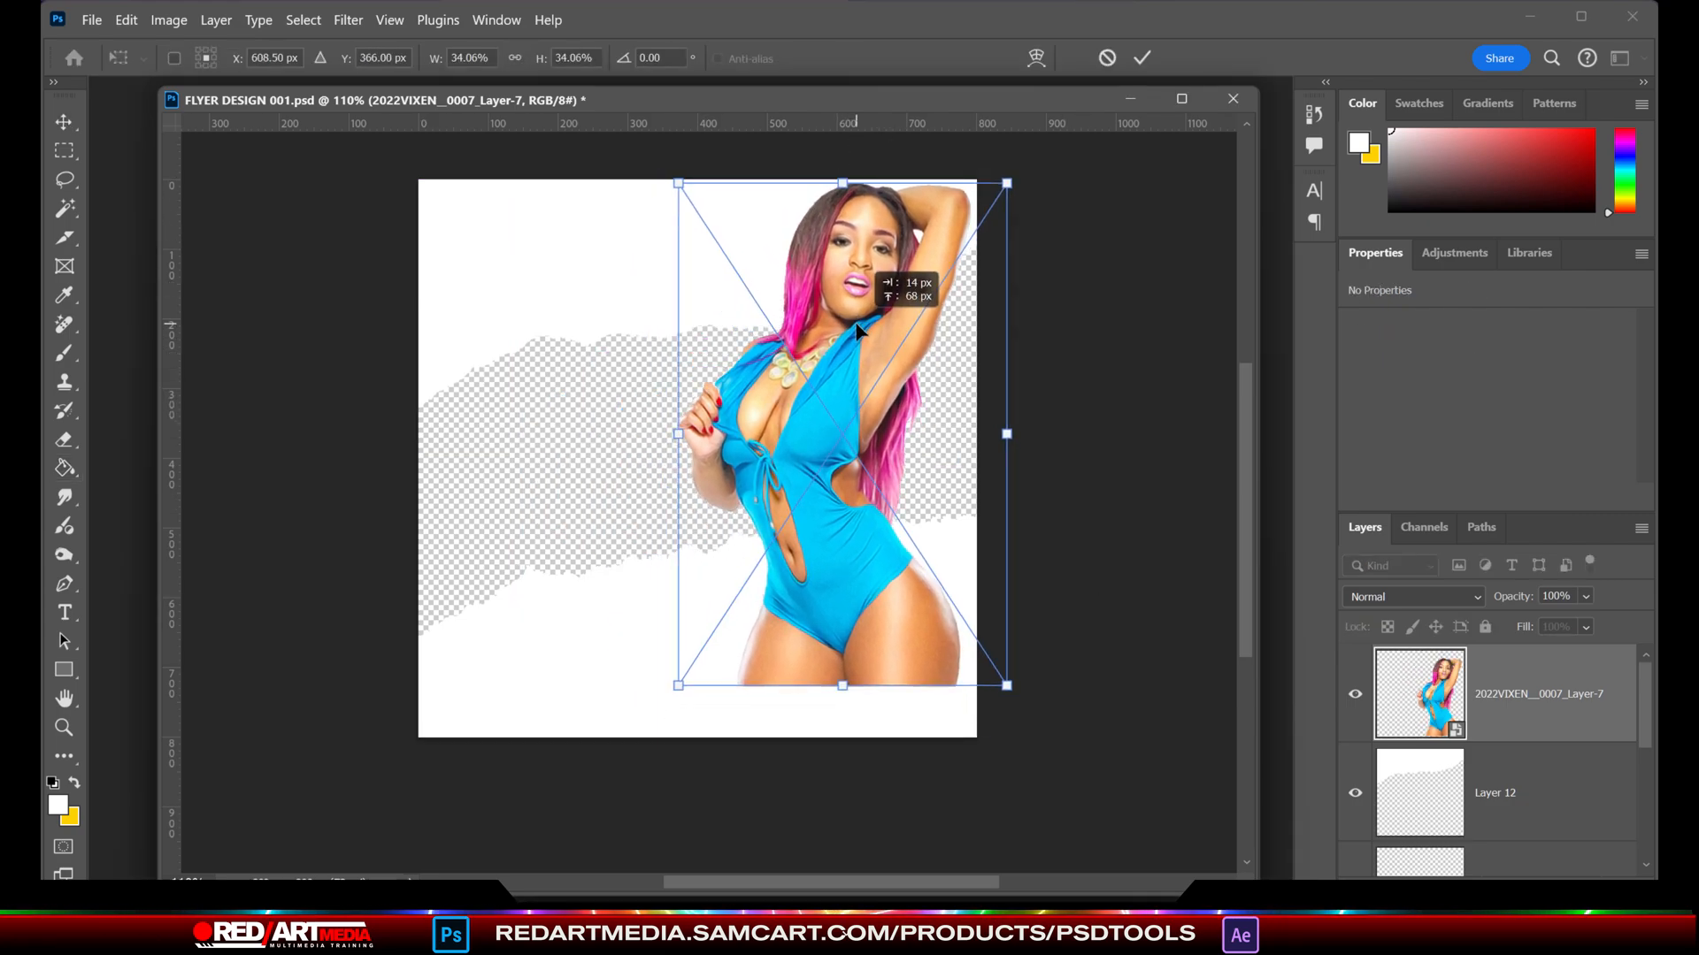
pyautogui.press('Return')
# - Enlarge the lower white torn-paper layer to 107.60% and move it further down the canvas
pyautogui.click(1106, 522)
pyautogui.moveTo(662, 602); pyautogui.dragTo(666, 624)
pyautogui.moveTo(982, 648); pyautogui.dragTo(1023, 647)
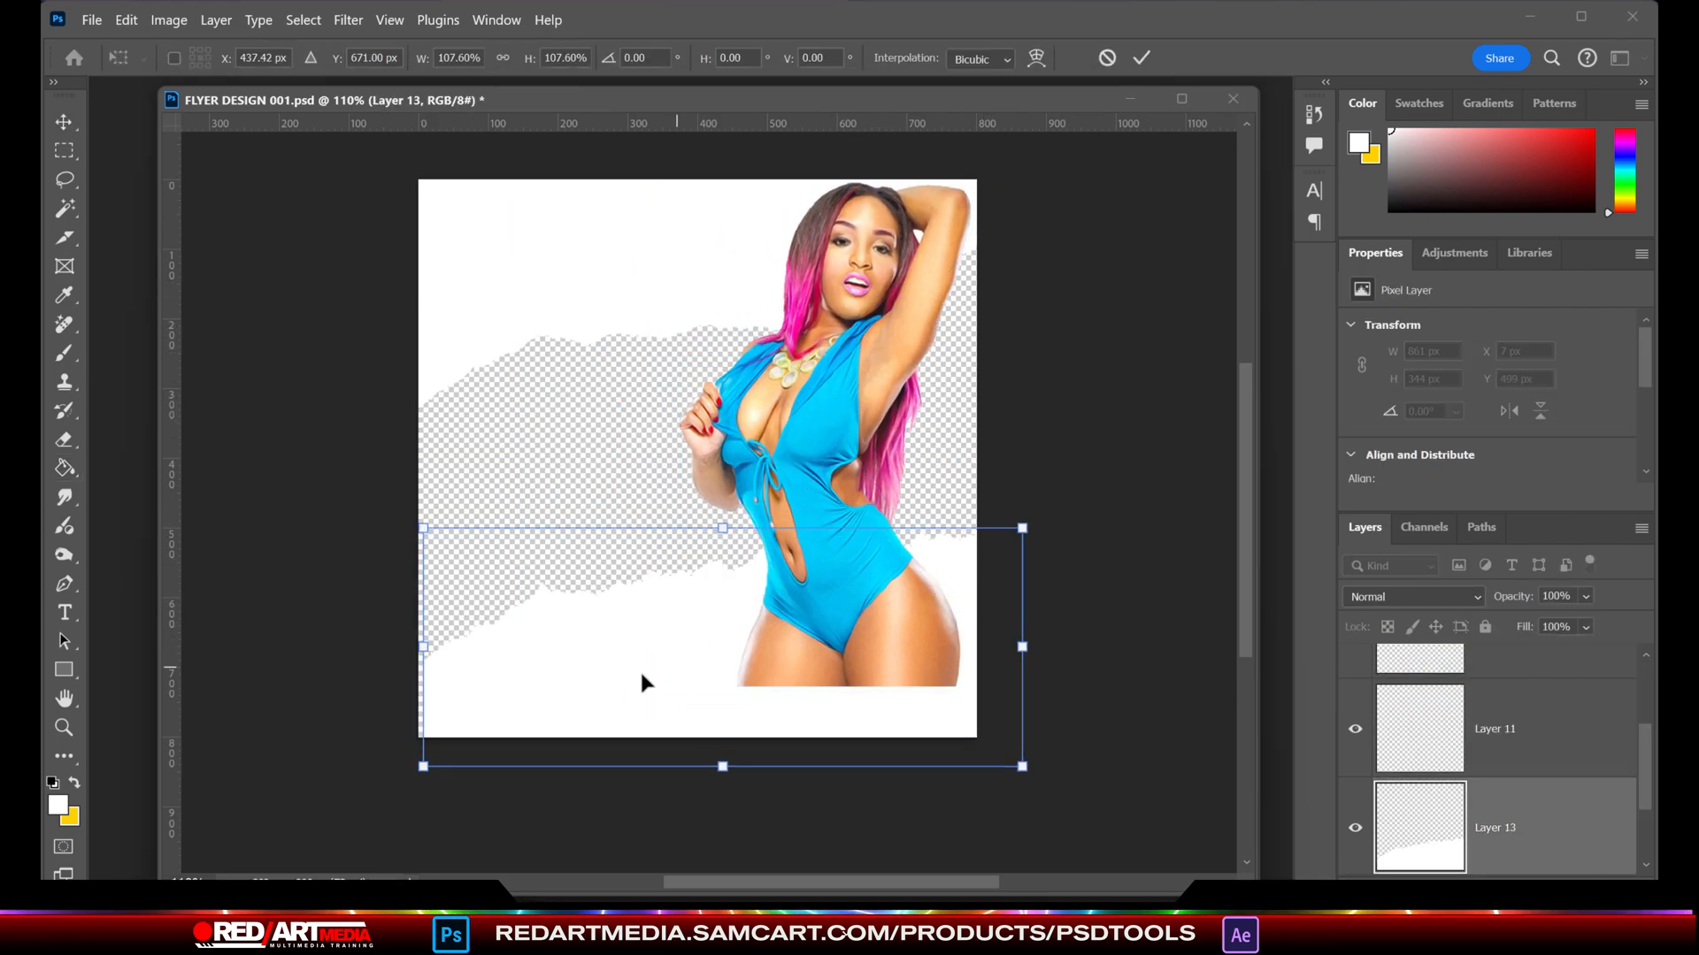
pyautogui.moveTo(641, 674); pyautogui.dragTo(628, 692)
pyautogui.press('Return')
# - Bring Layer 13 above the model layer and nudge the torn paper and the model into position
pyautogui.moveTo(1554, 839); pyautogui.dragTo(1549, 656)
pyautogui.moveTo(824, 615); pyautogui.dragTo(819, 639)
pyautogui.moveTo(848, 442); pyautogui.dragTo(852, 440)
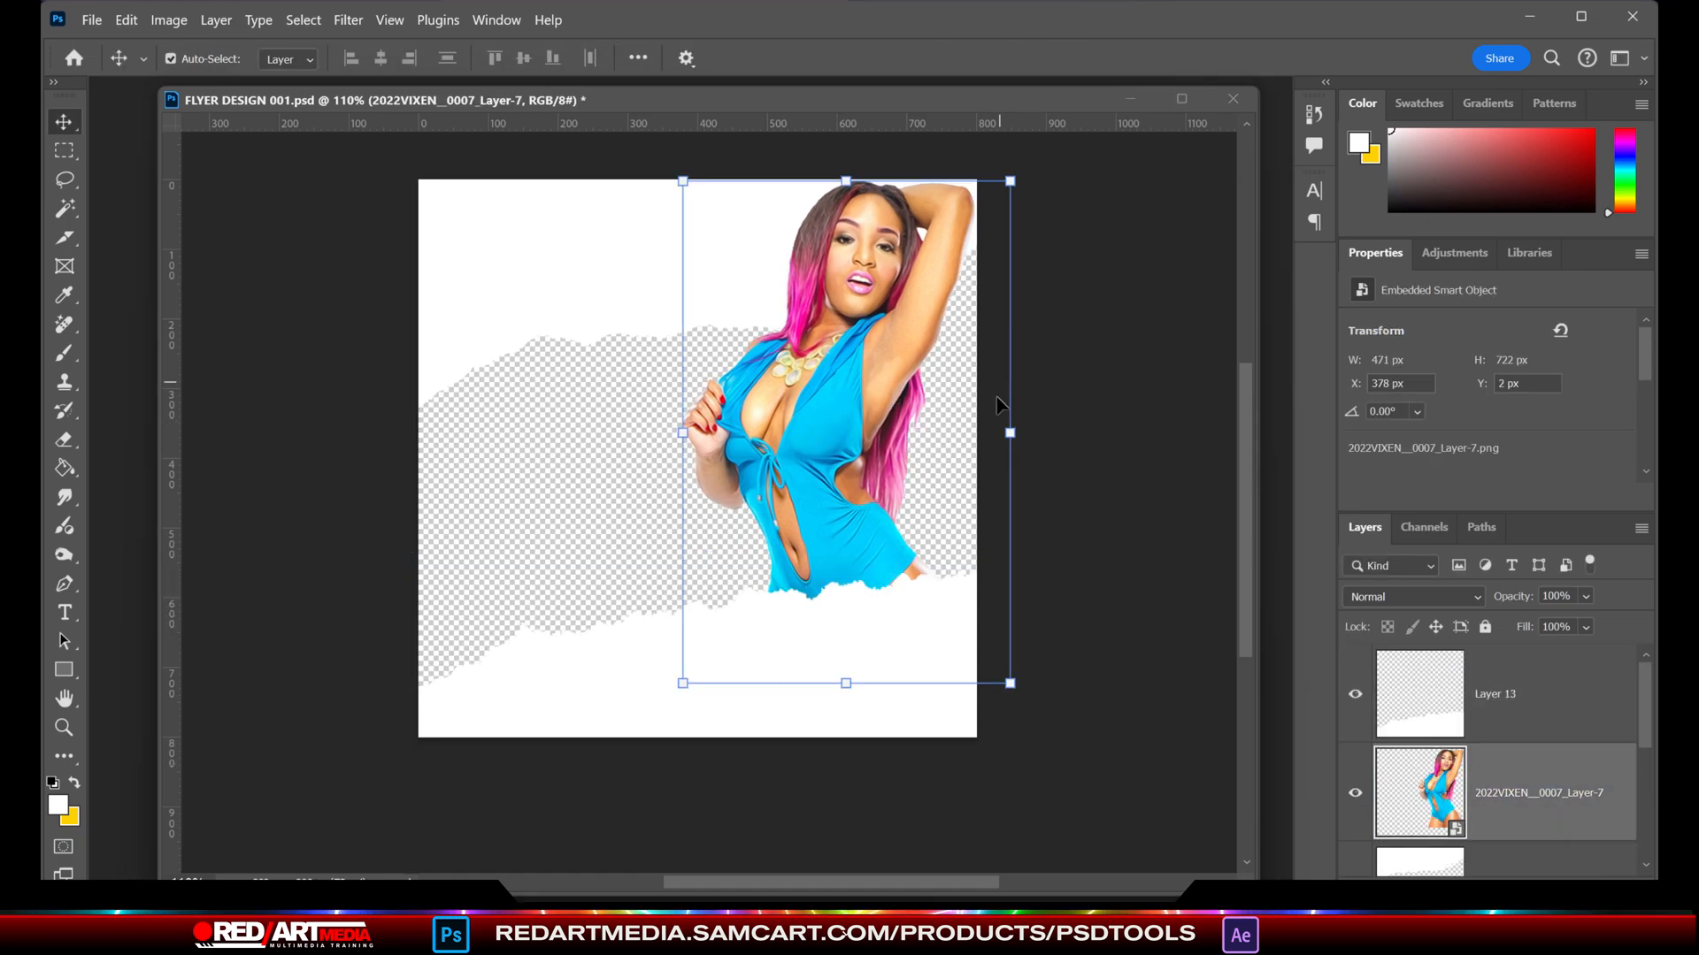
# - Strengthen the model image's contrast with a Levels adjustment, raising the black input and lowering the white input
pyautogui.click(168, 19)
pyautogui.moveTo(197, 68)
pyautogui.click(407, 91)
pyautogui.moveTo(241, 530); pyautogui.dragTo(309, 531)
pyautogui.moveTo(522, 530); pyautogui.dragTo(406, 531)
pyautogui.press('Return')
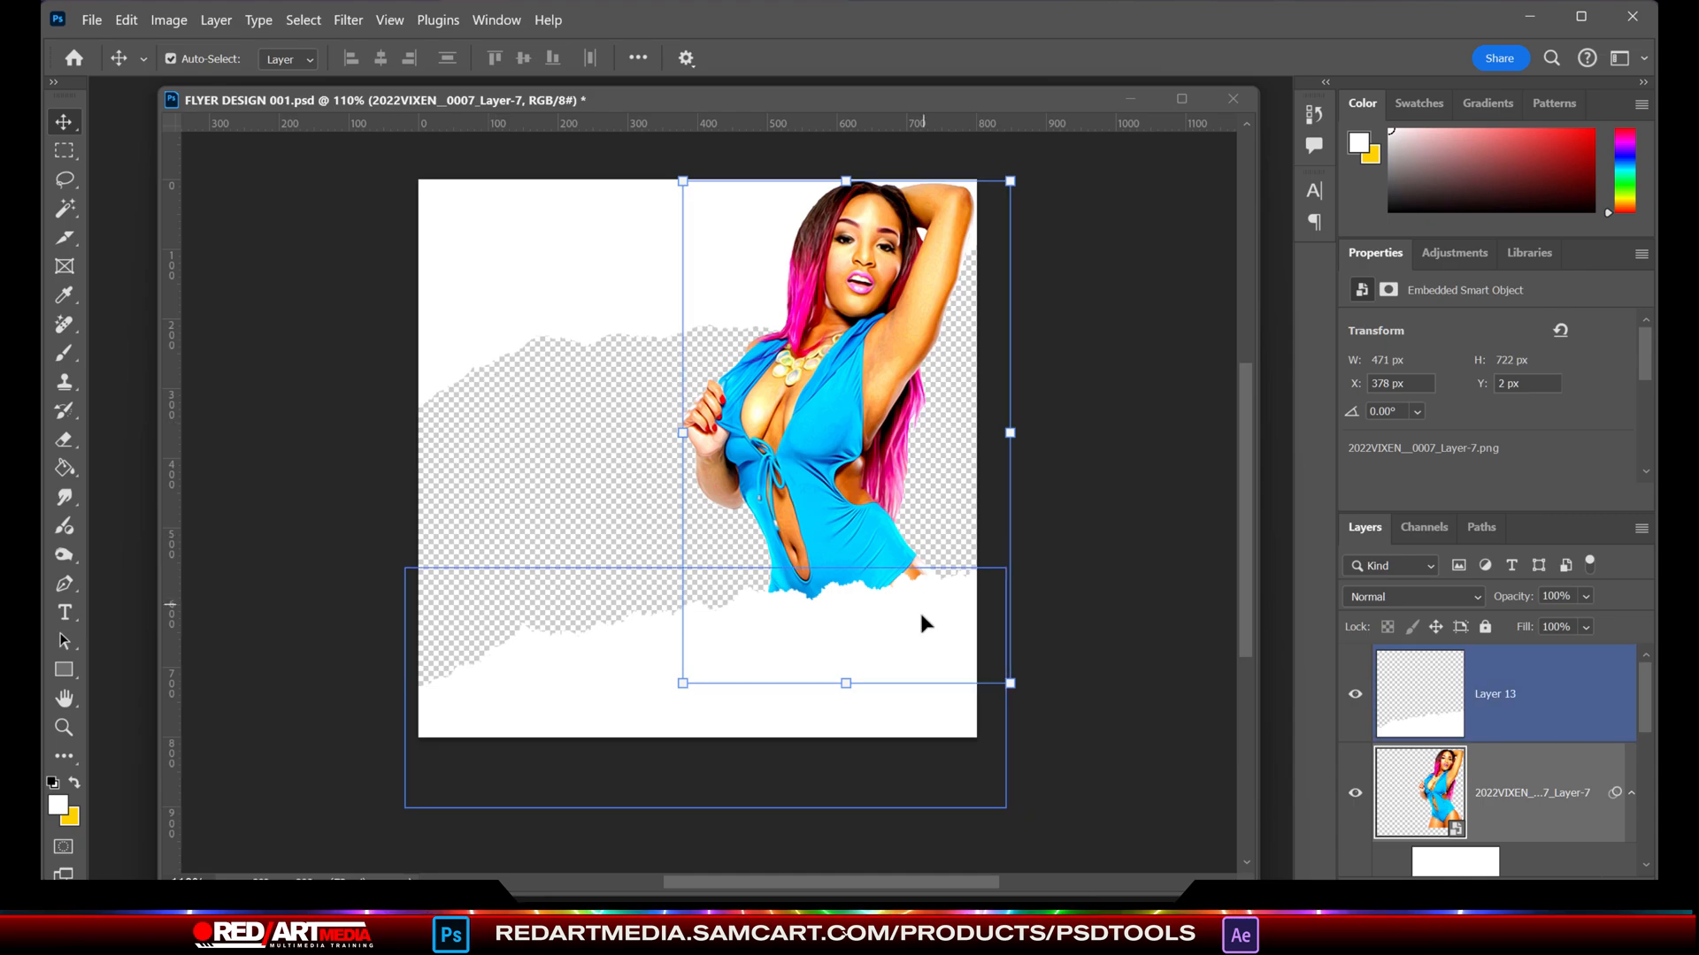
# - Add a new layer between Layer 12 and Layer 11 and fill it with light pink
pyautogui.hotkey('ctrl', 'shift', 'alt', 'n')
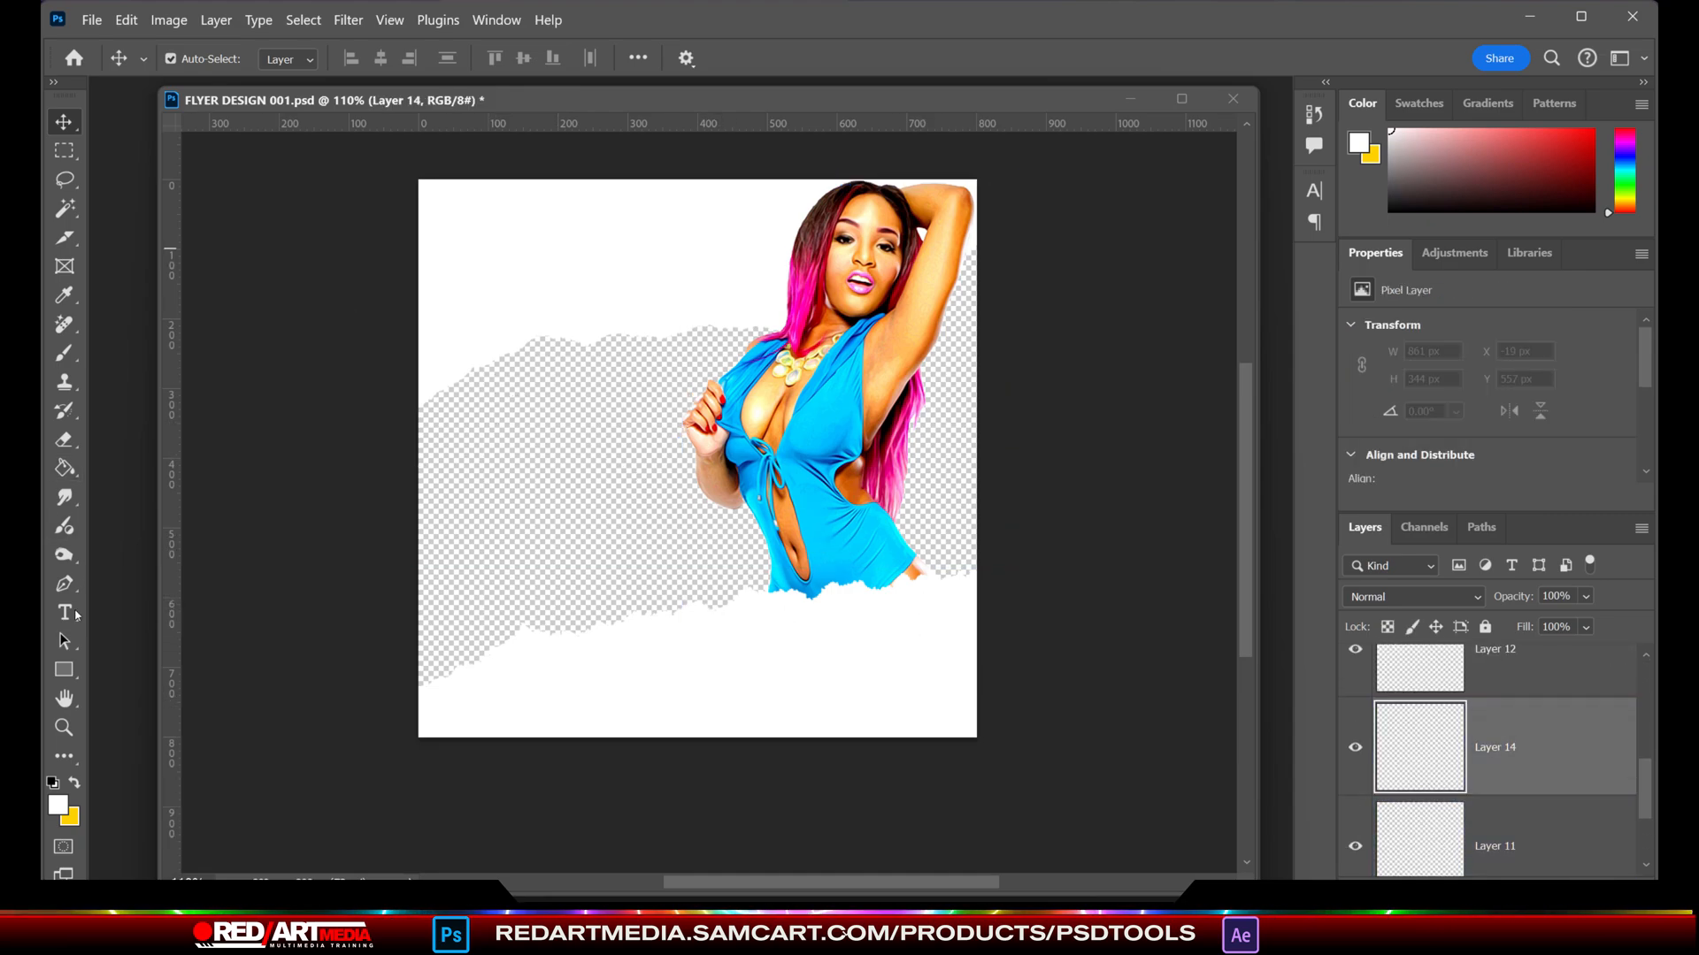
pyautogui.click(59, 805)
pyautogui.write('ff00be')
pyautogui.press('Return')
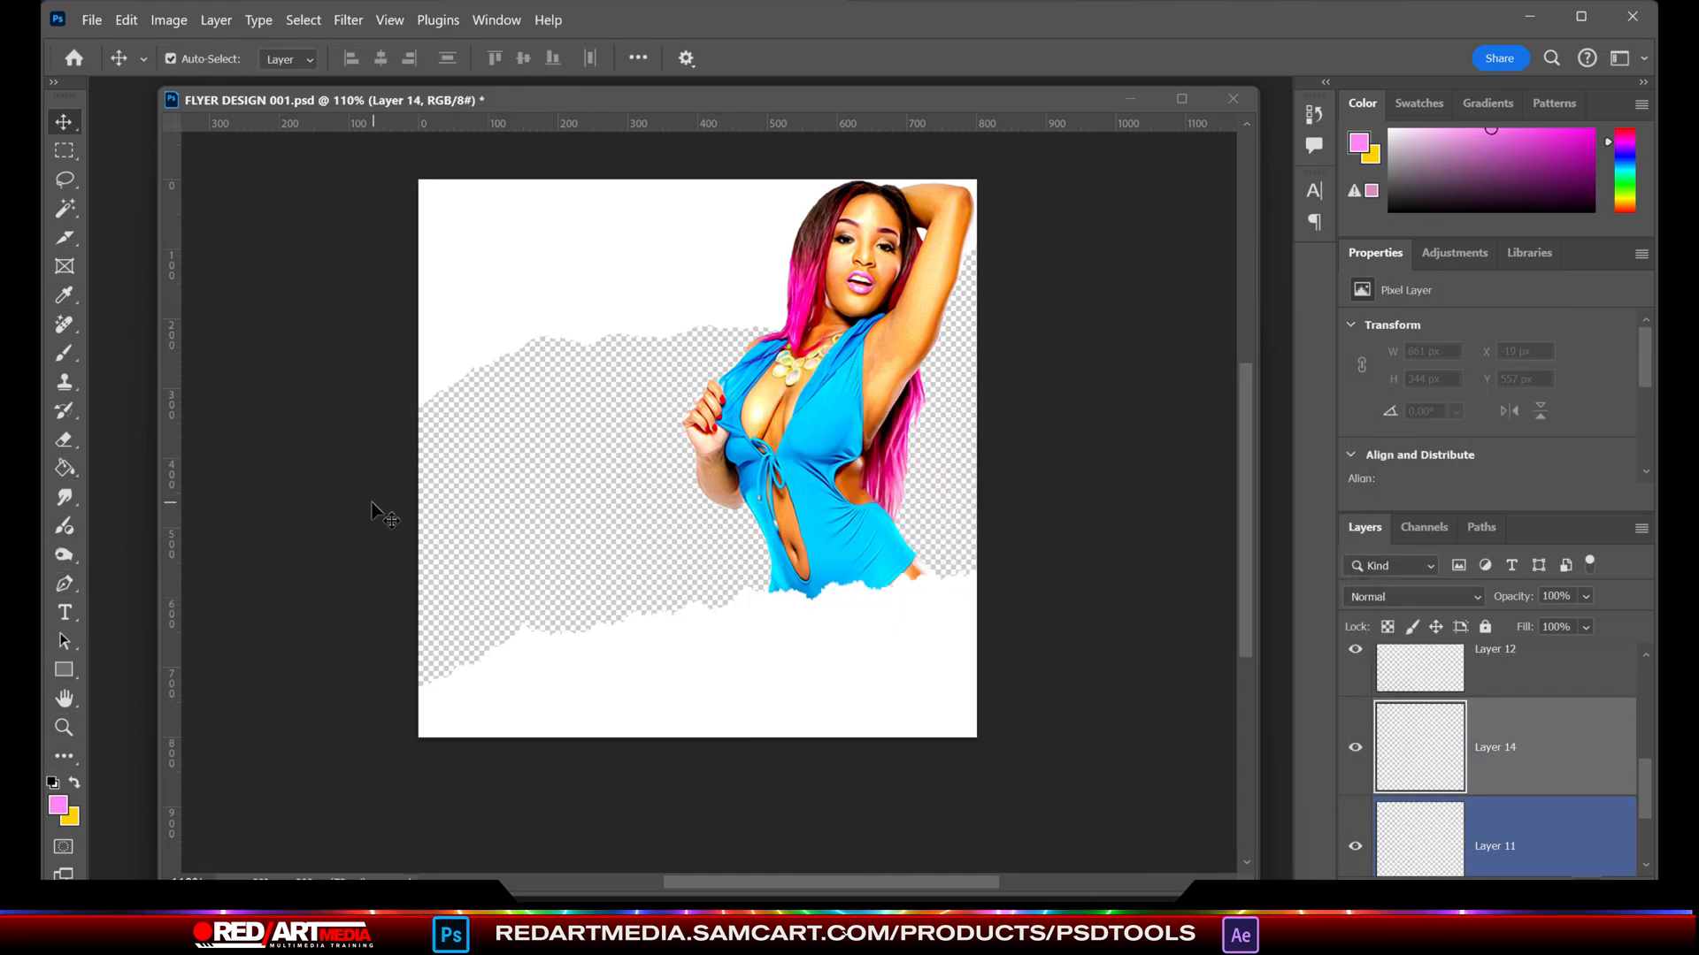
pyautogui.press('g')
pyautogui.click(561, 516)
# - Add a drop shadow in dark magenta a20495 to the upper torn-paper layer
pyautogui.click(63, 122)
pyautogui.click(482, 252)
pyautogui.click(216, 20)
pyautogui.moveTo(247, 224)
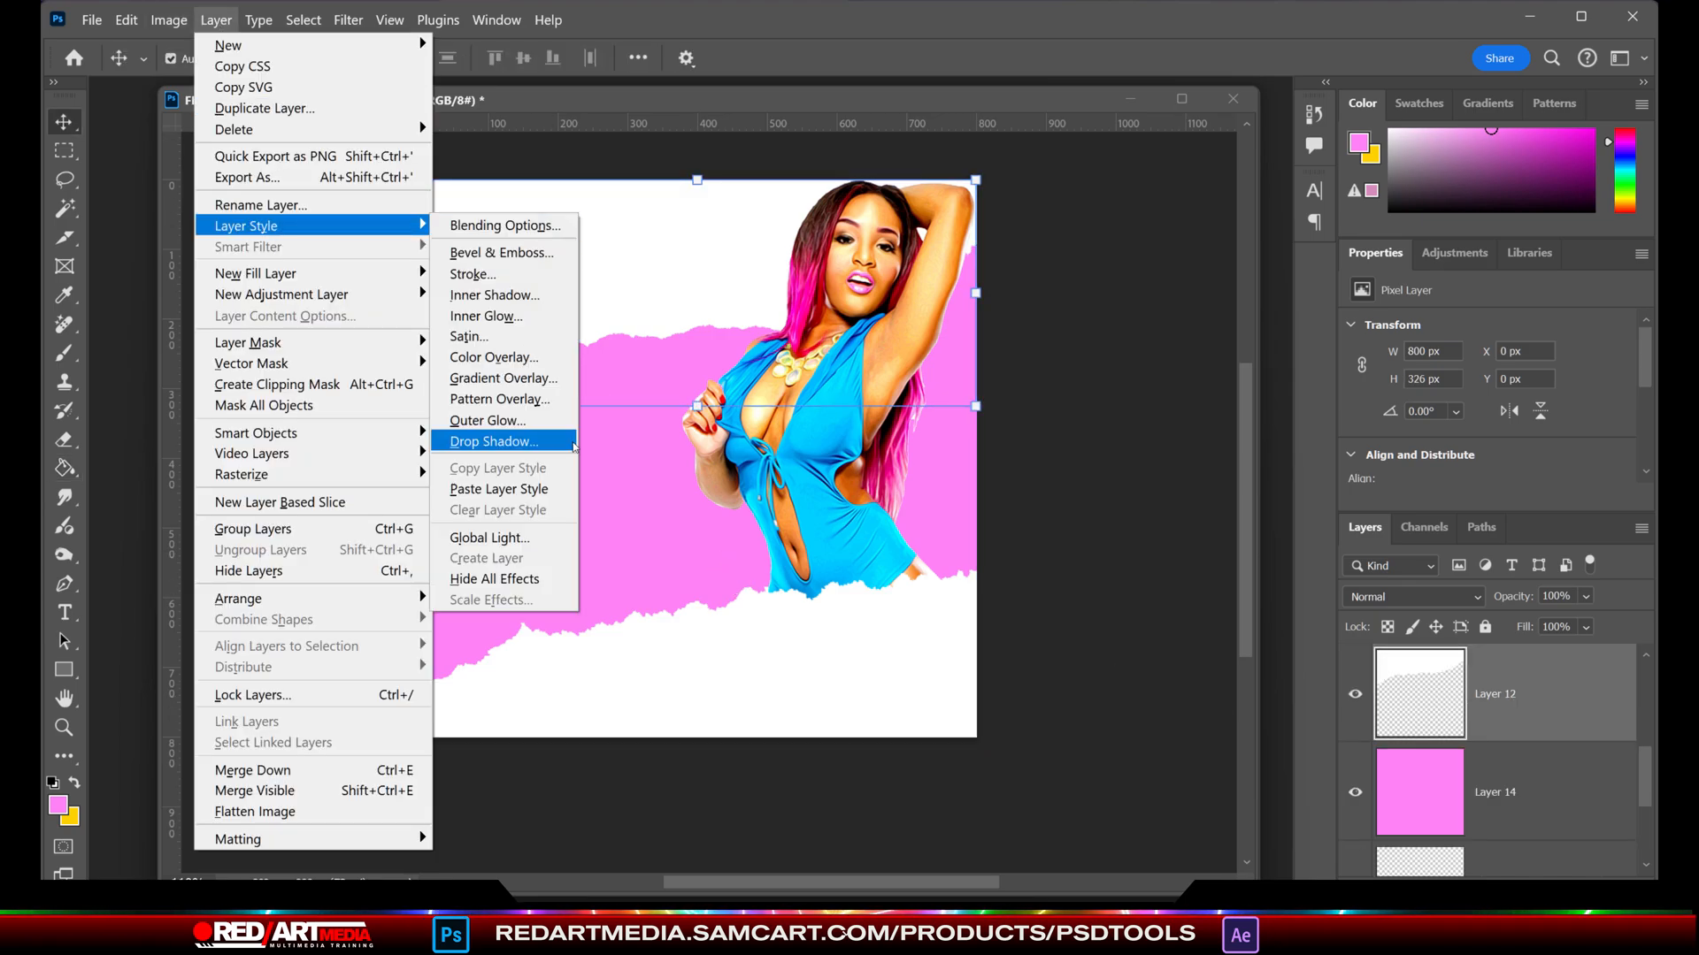
pyautogui.click(493, 441)
pyautogui.click(861, 630)
pyautogui.click(659, 398)
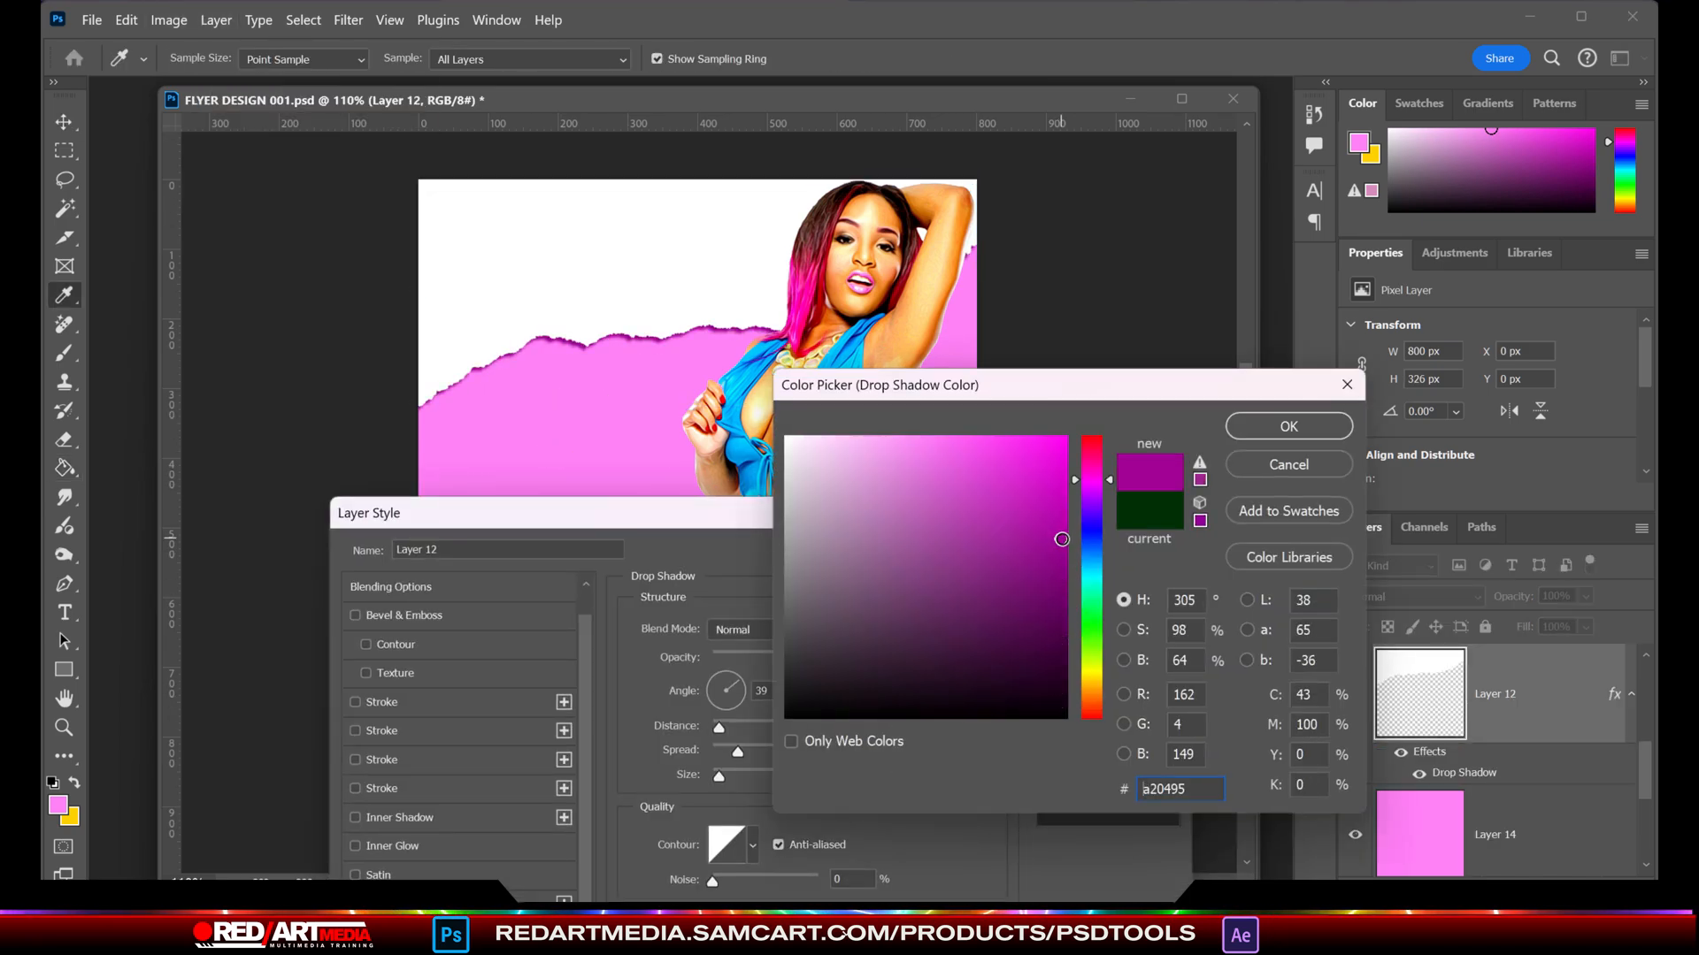
pyautogui.press('Return')
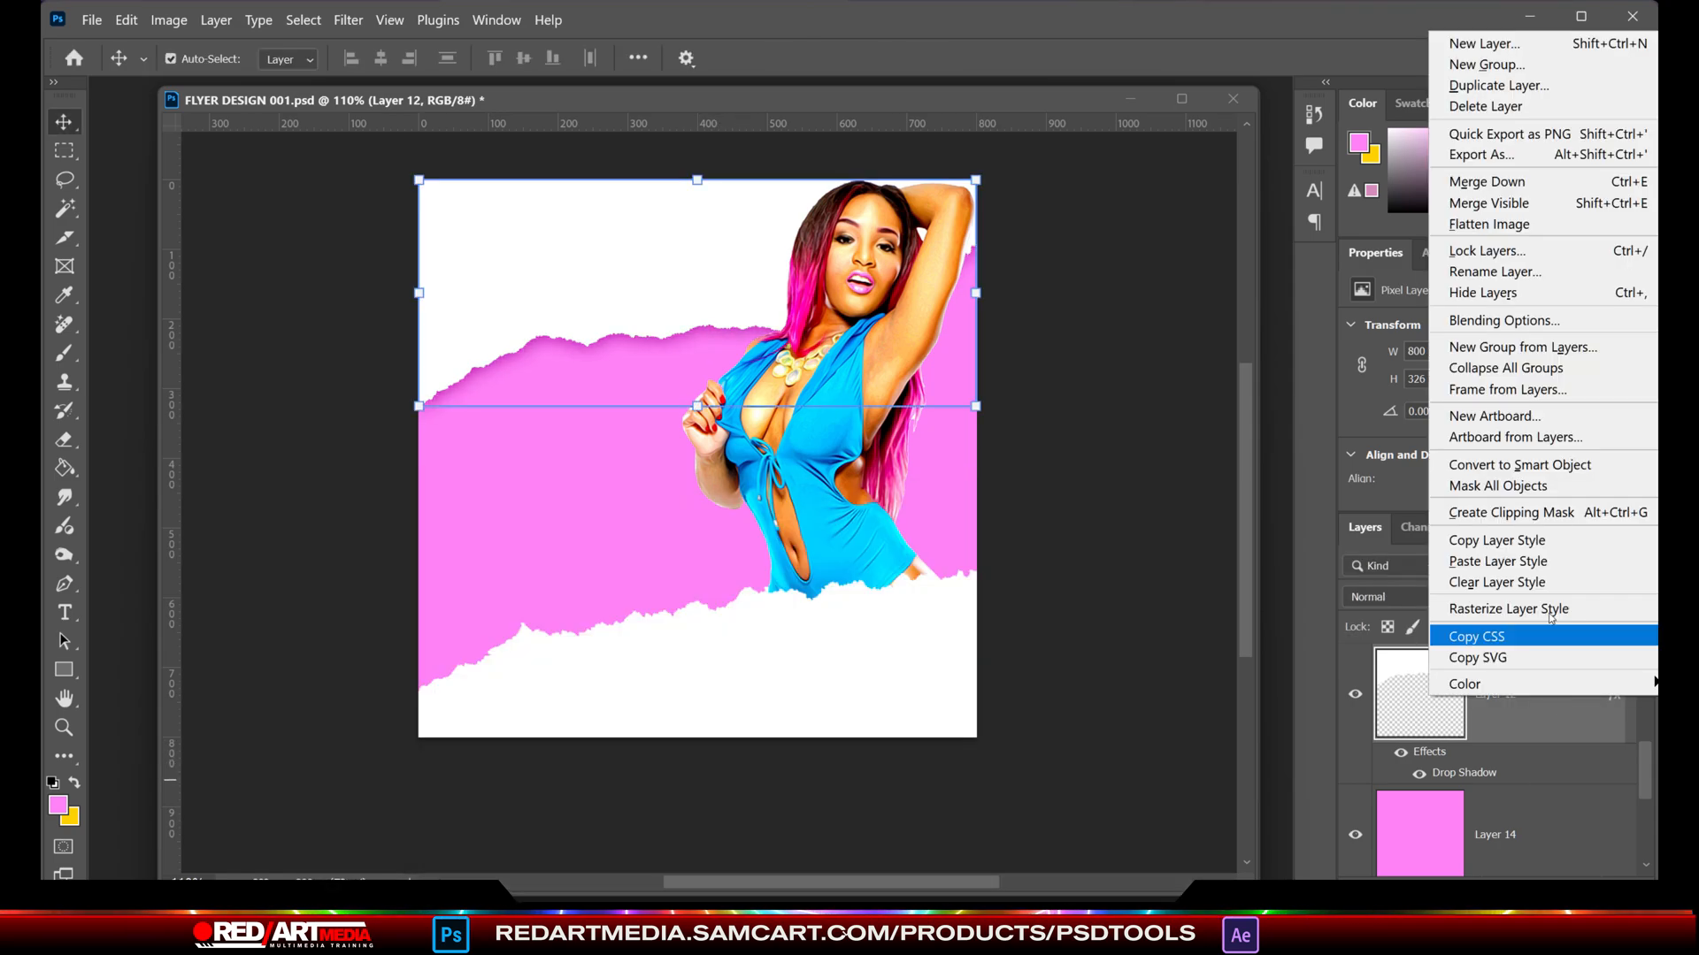
# - Copy the drop shadow style to Layer 13 and enlarge the lower torn paper to about 101.6%
pyautogui.rightClick(1557, 714)
pyautogui.click(1504, 911)
pyautogui.moveTo(802, 619); pyautogui.dragTo(802, 618)
pyautogui.moveTo(1005, 688); pyautogui.dragTo(1011, 687)
pyautogui.moveTo(886, 642); pyautogui.dragTo(888, 647)
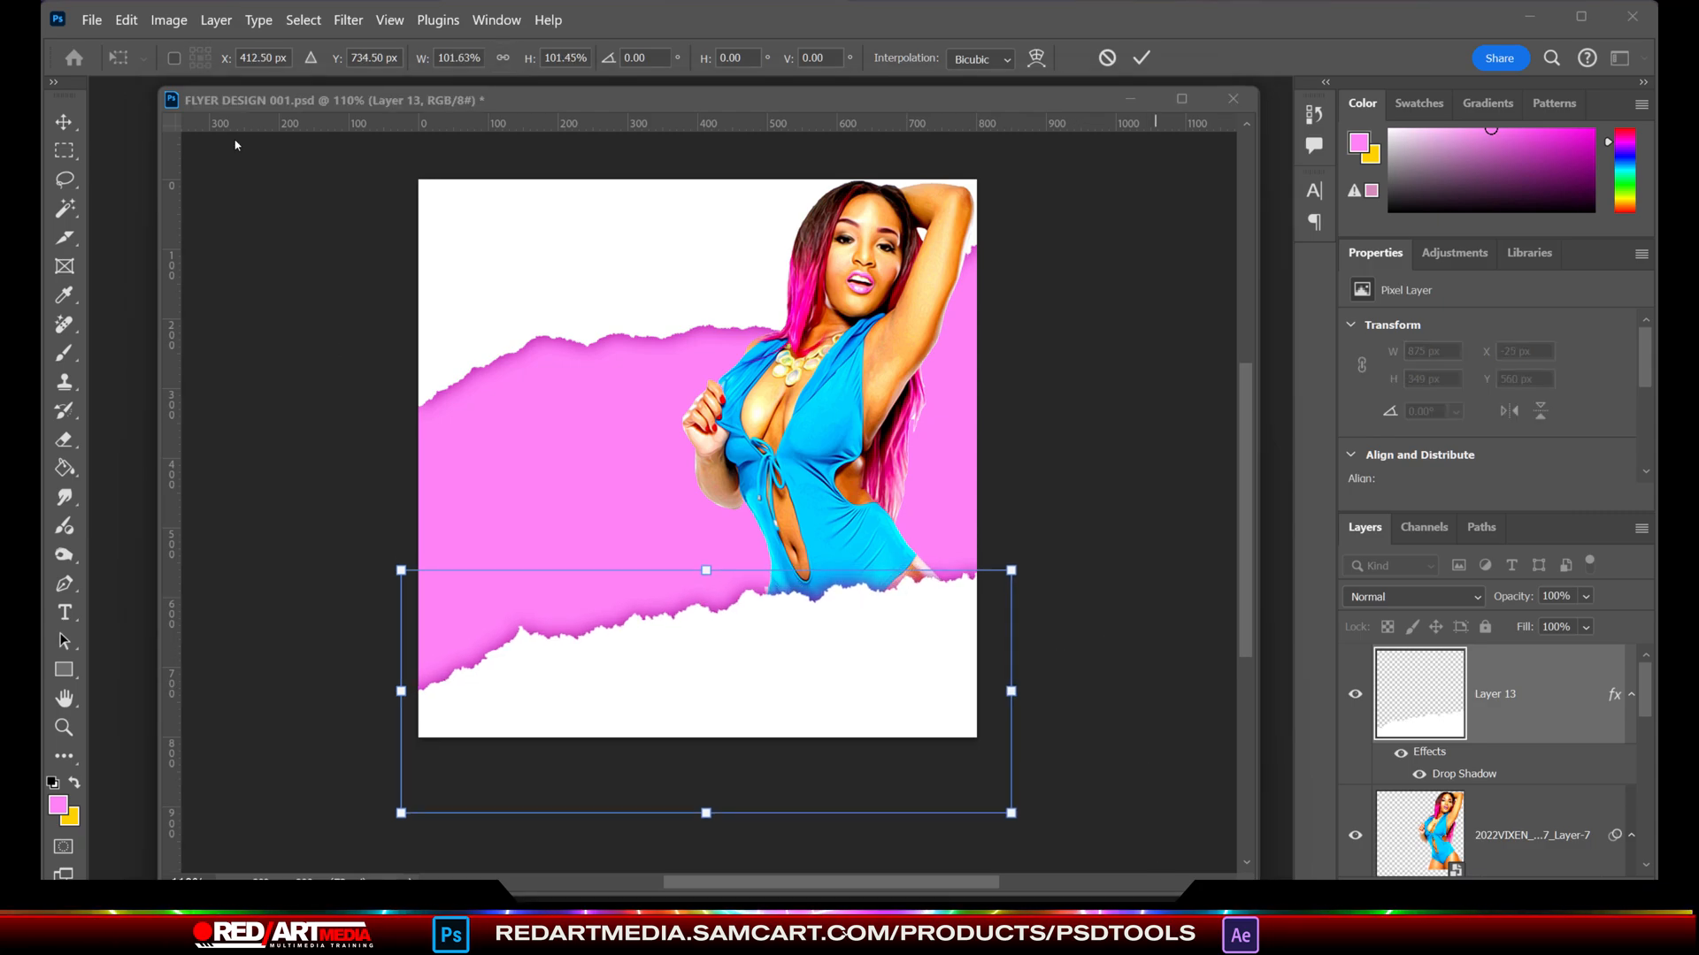
pyautogui.click(92, 20)
pyautogui.click(69, 123)
# - Place the embedded perfume bottle image 3-2-perfume-free-download-png from the LIFESTYLE folder
pyautogui.click(92, 20)
pyautogui.click(182, 462)
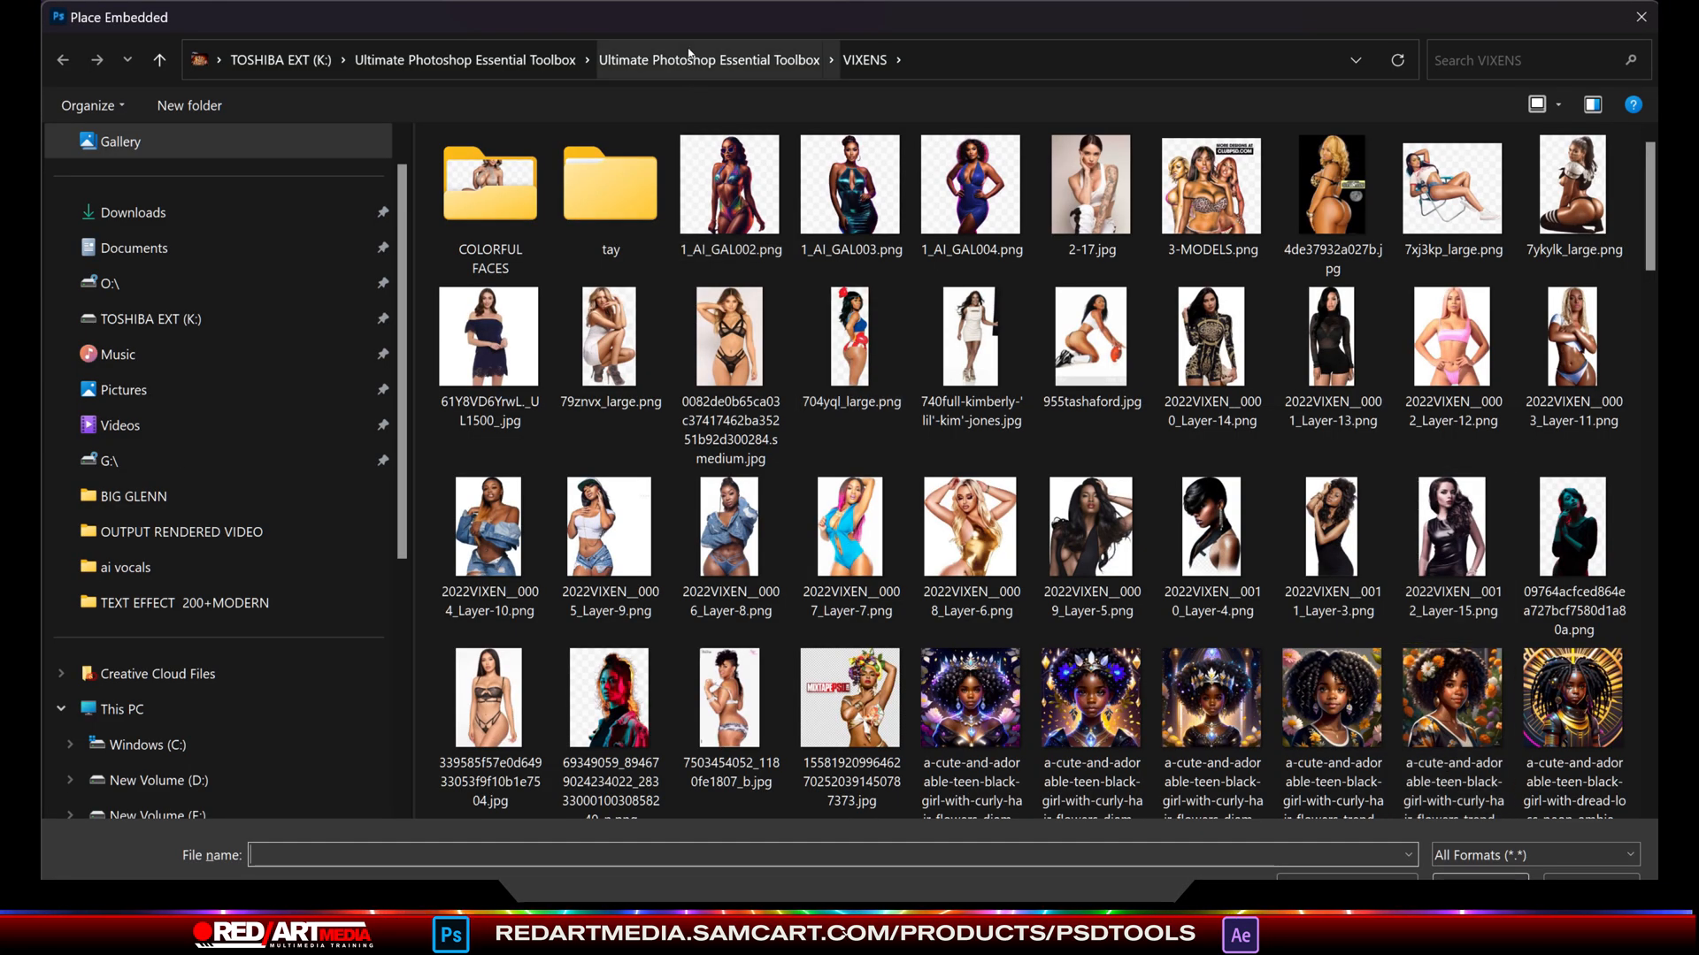
pyautogui.click(694, 60)
pyautogui.doubleClick(742, 173)
pyautogui.doubleClick(1452, 341)
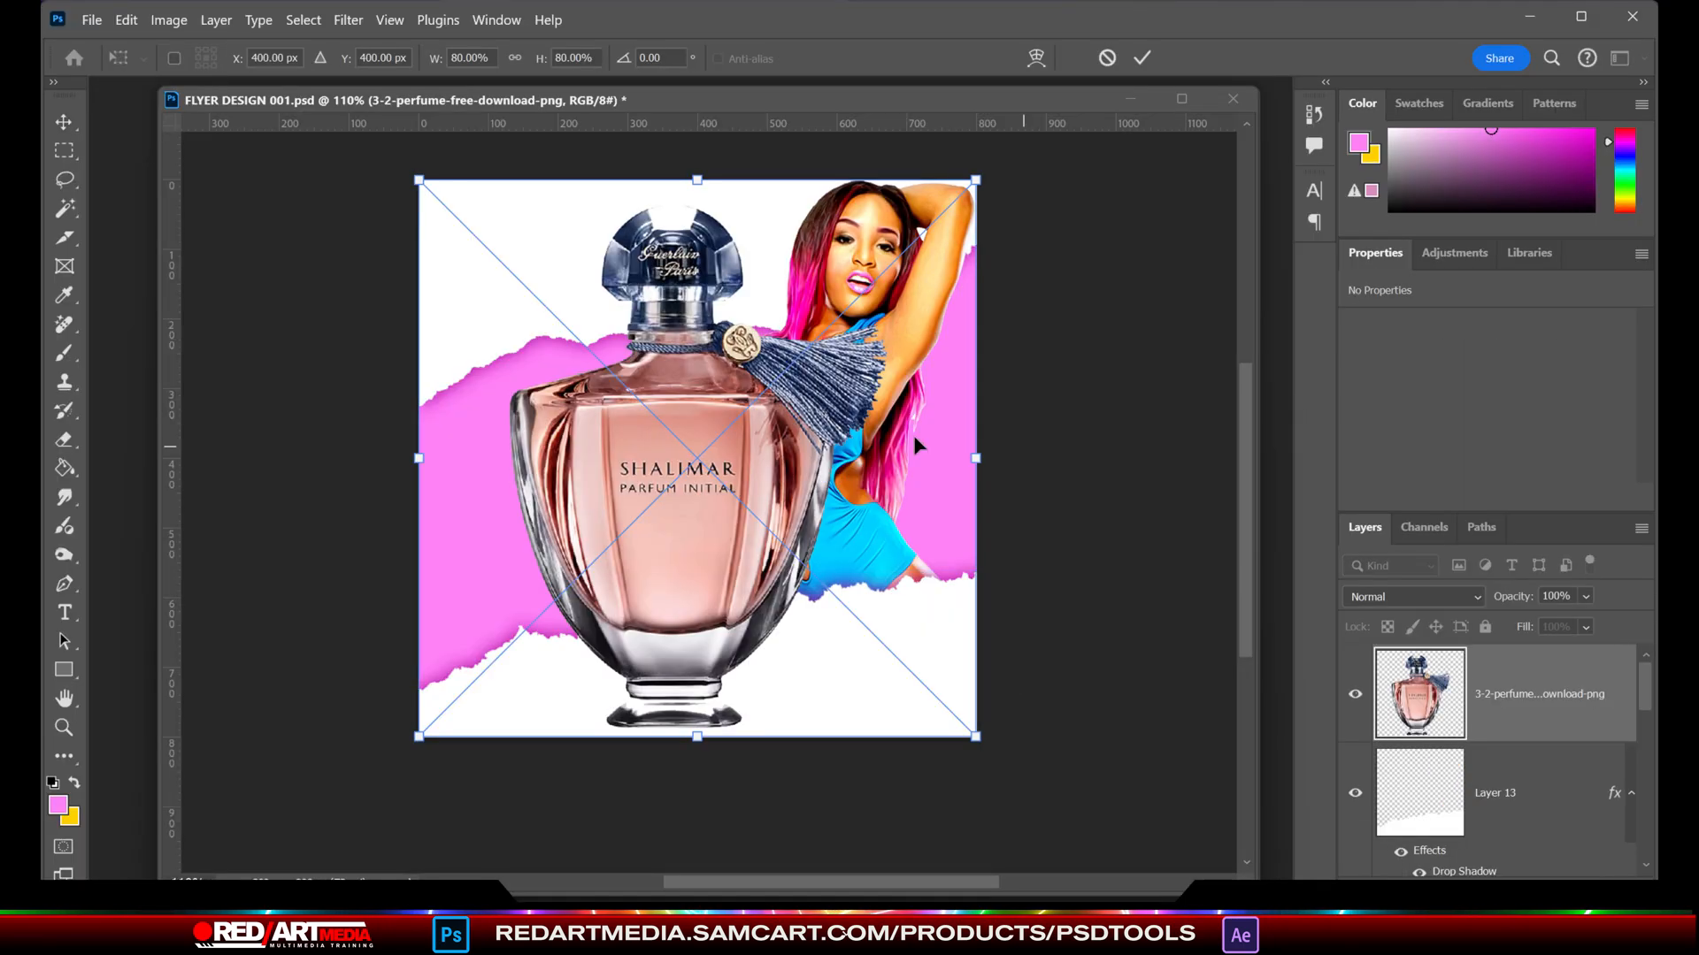
# - Scale the perfume bottle to 19.60%, rotate it about -9.6° and position it in the canvas's lower-left corner
pyautogui.moveTo(976, 181); pyautogui.dragTo(553, 599)
pyautogui.moveTo(468, 691); pyautogui.dragTo(426, 722)
pyautogui.moveTo(551, 611); pyautogui.dragTo(535, 594)
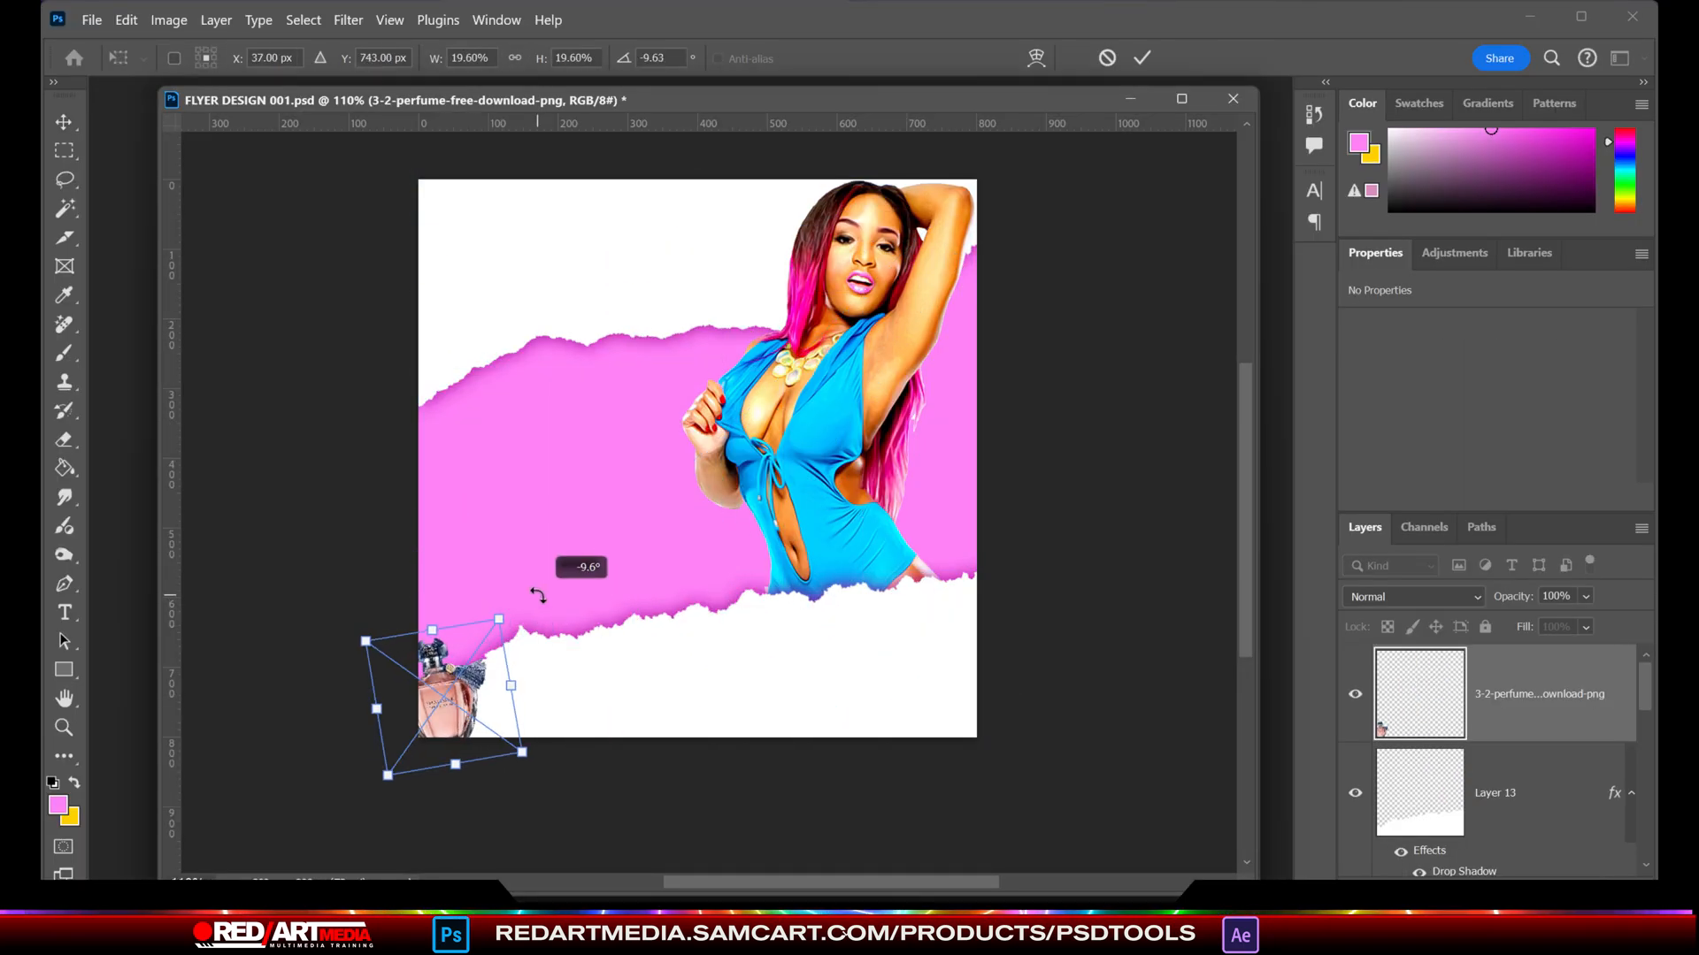
pyautogui.click(66, 122)
# - Place the embedded Free HD Discoball Template 4.psd and position it partly outside the canvas's upper-left corner, about 278 px wide
pyautogui.click(92, 20)
pyautogui.click(182, 462)
pyautogui.moveTo(1644, 207); pyautogui.dragTo(1639, 514)
pyautogui.doubleClick(487, 448)
pyautogui.moveTo(766, 438); pyautogui.dragTo(492, 146)
pyautogui.press('Return')
# - Place the embedded Free Music Wine Glass Template.psd from the LIFESTYLE folder
pyautogui.click(92, 21)
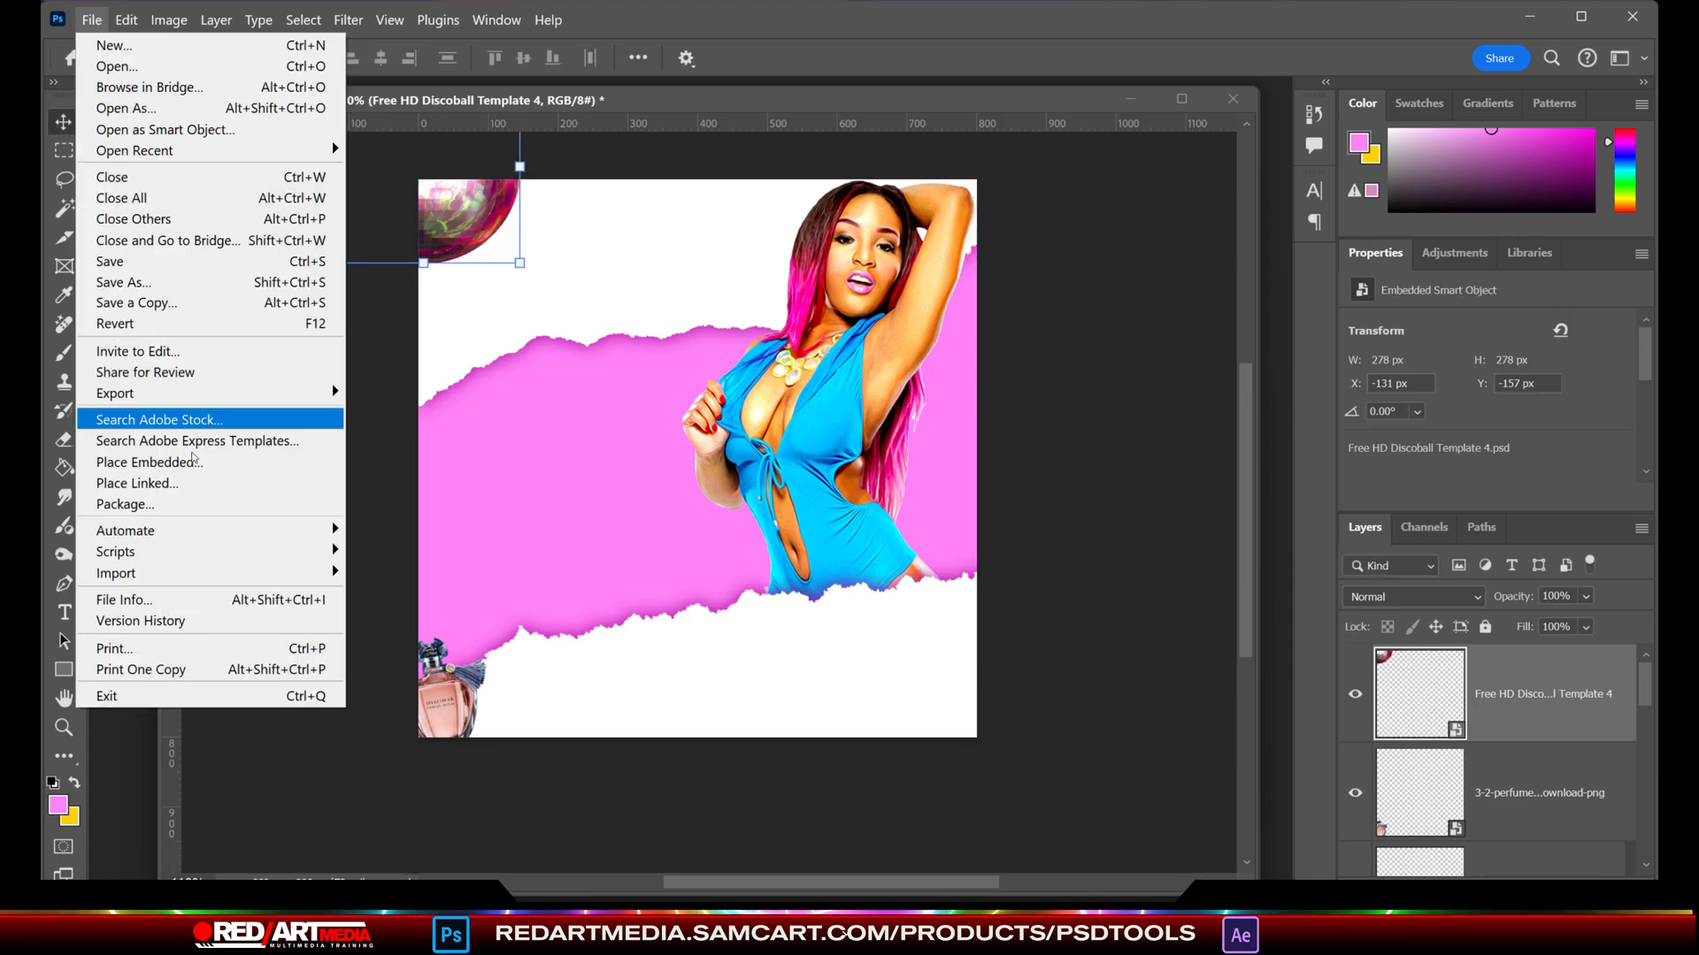
pyautogui.click(193, 460)
pyautogui.scroll(-10, 1632, 407)
pyautogui.scroll(-10, 1624, 424)
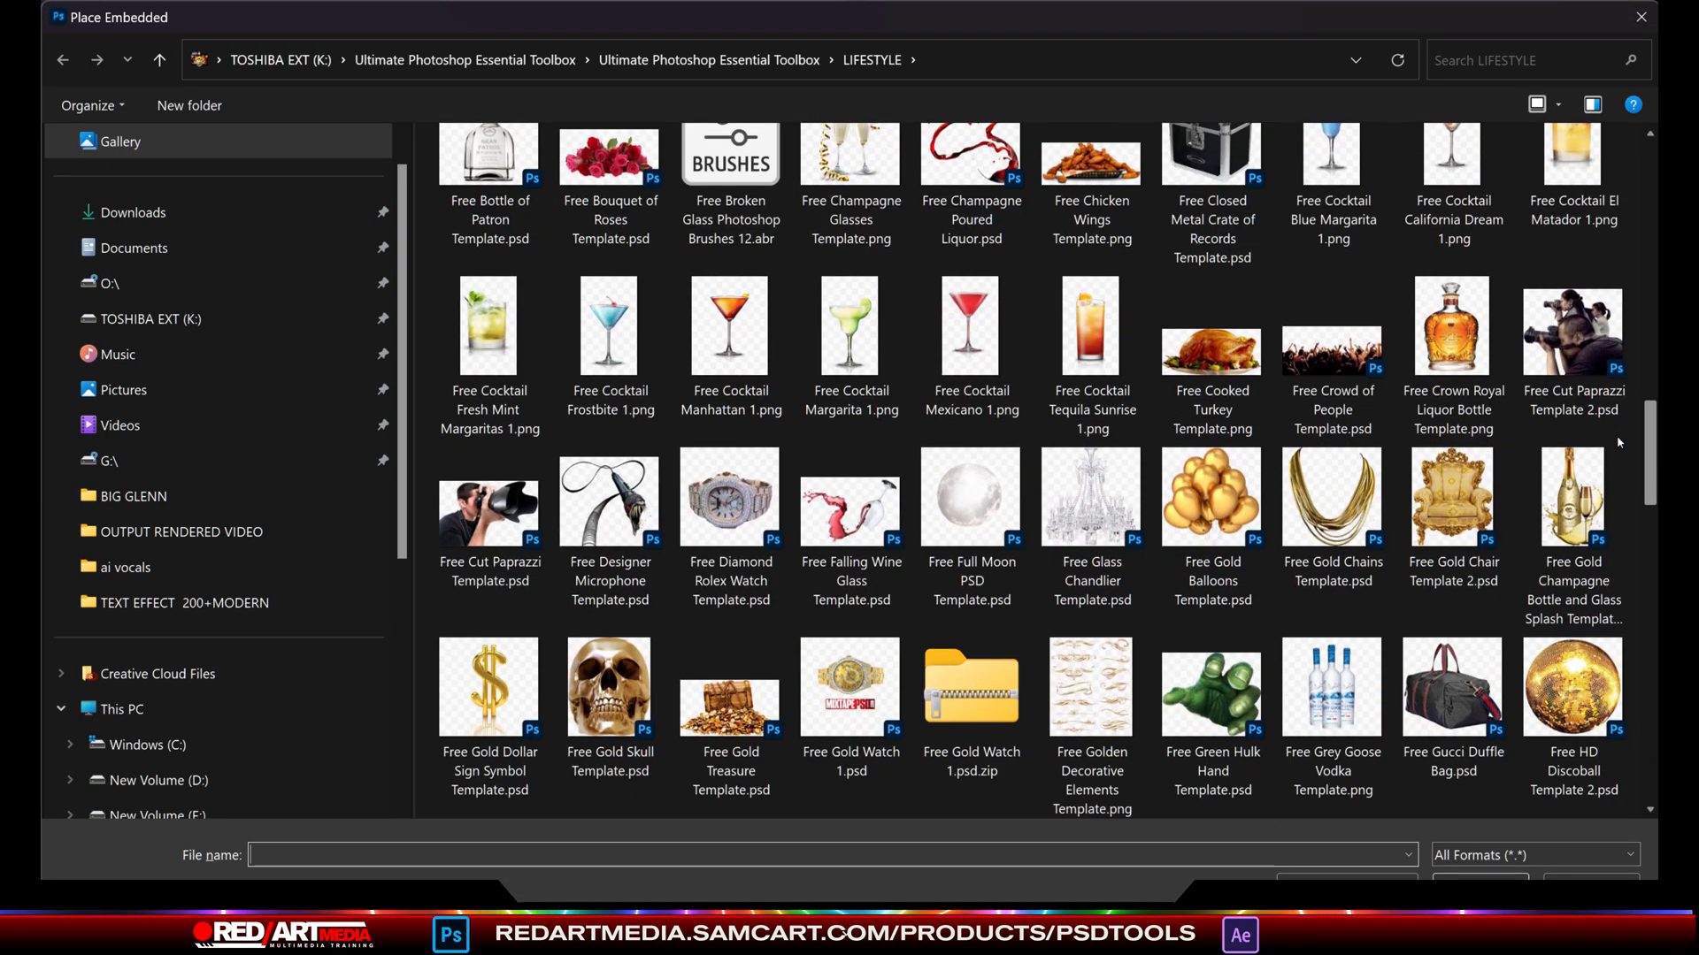
pyautogui.doubleClick(1212, 637)
# - Rotate the wine glass 7.86°, resize it to about 198 by 518 px and position it at the canvas's lower-right edge
pyautogui.moveTo(725, 476); pyautogui.dragTo(995, 585)
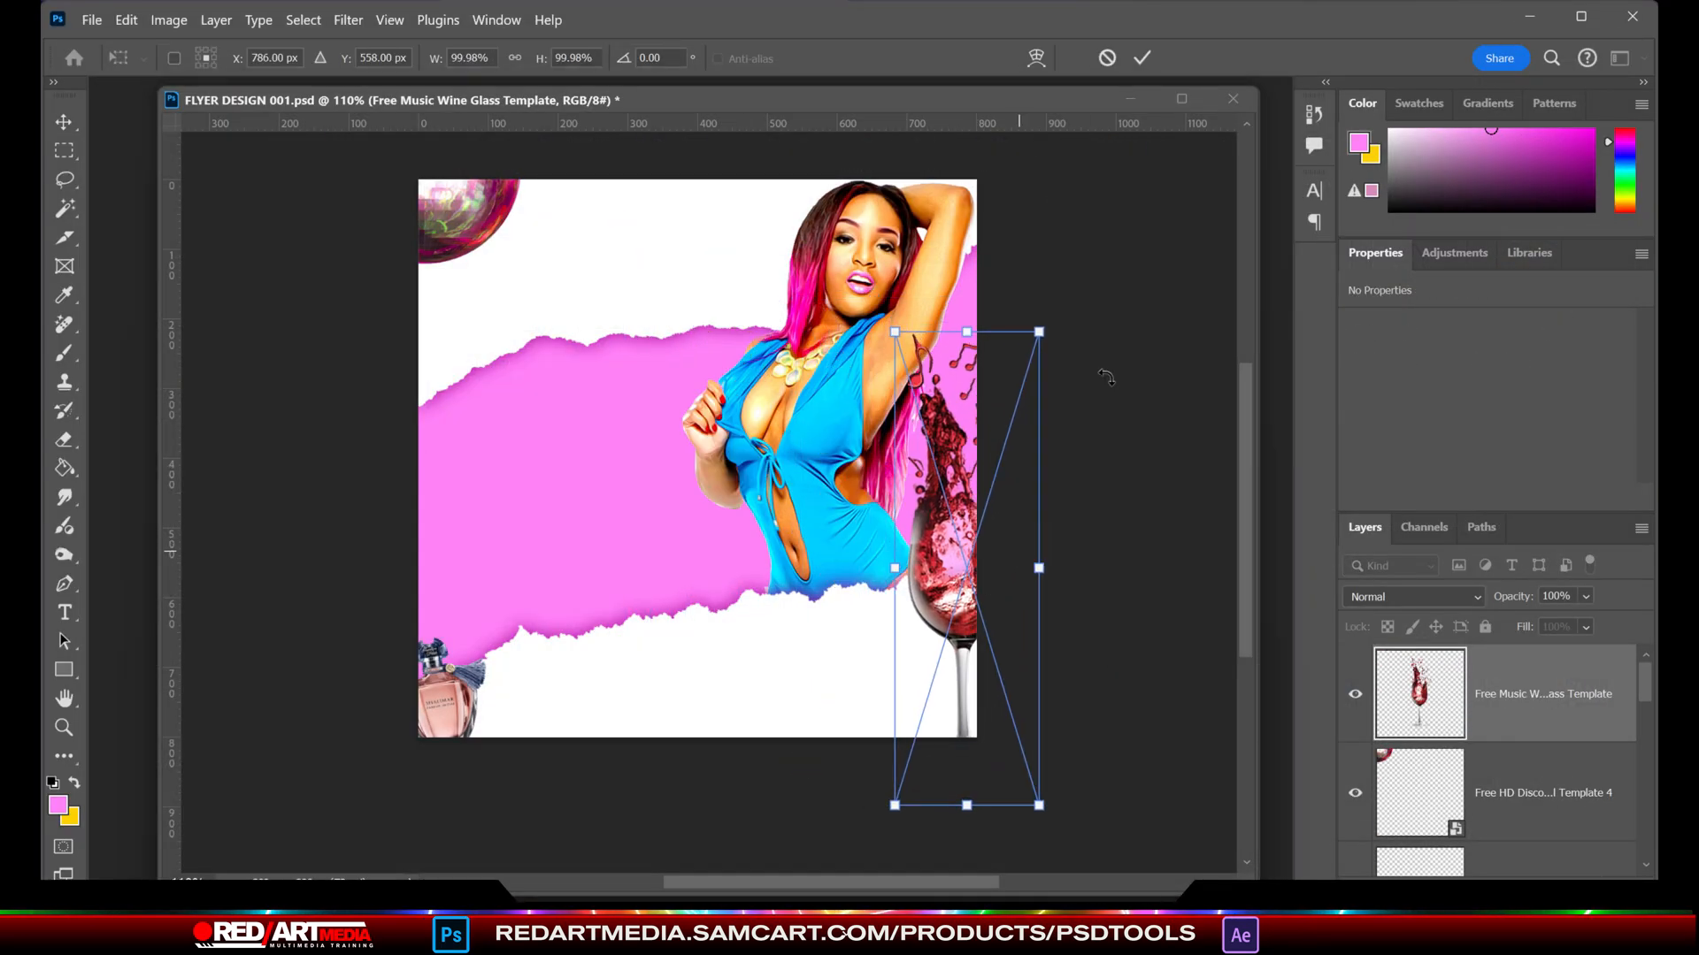
pyautogui.moveTo(1107, 376); pyautogui.dragTo(1130, 397)
pyautogui.moveTo(973, 555); pyautogui.dragTo(954, 582)
pyautogui.moveTo(916, 828); pyautogui.dragTo(934, 715)
pyautogui.moveTo(944, 558); pyautogui.dragTo(941, 608)
pyautogui.click(1159, 573)
# - Add a new layer above Layer 14 and fill an elliptical selection of about 513 by 336 px with a lighter pink
pyautogui.scroll(-10, 1530, 708)
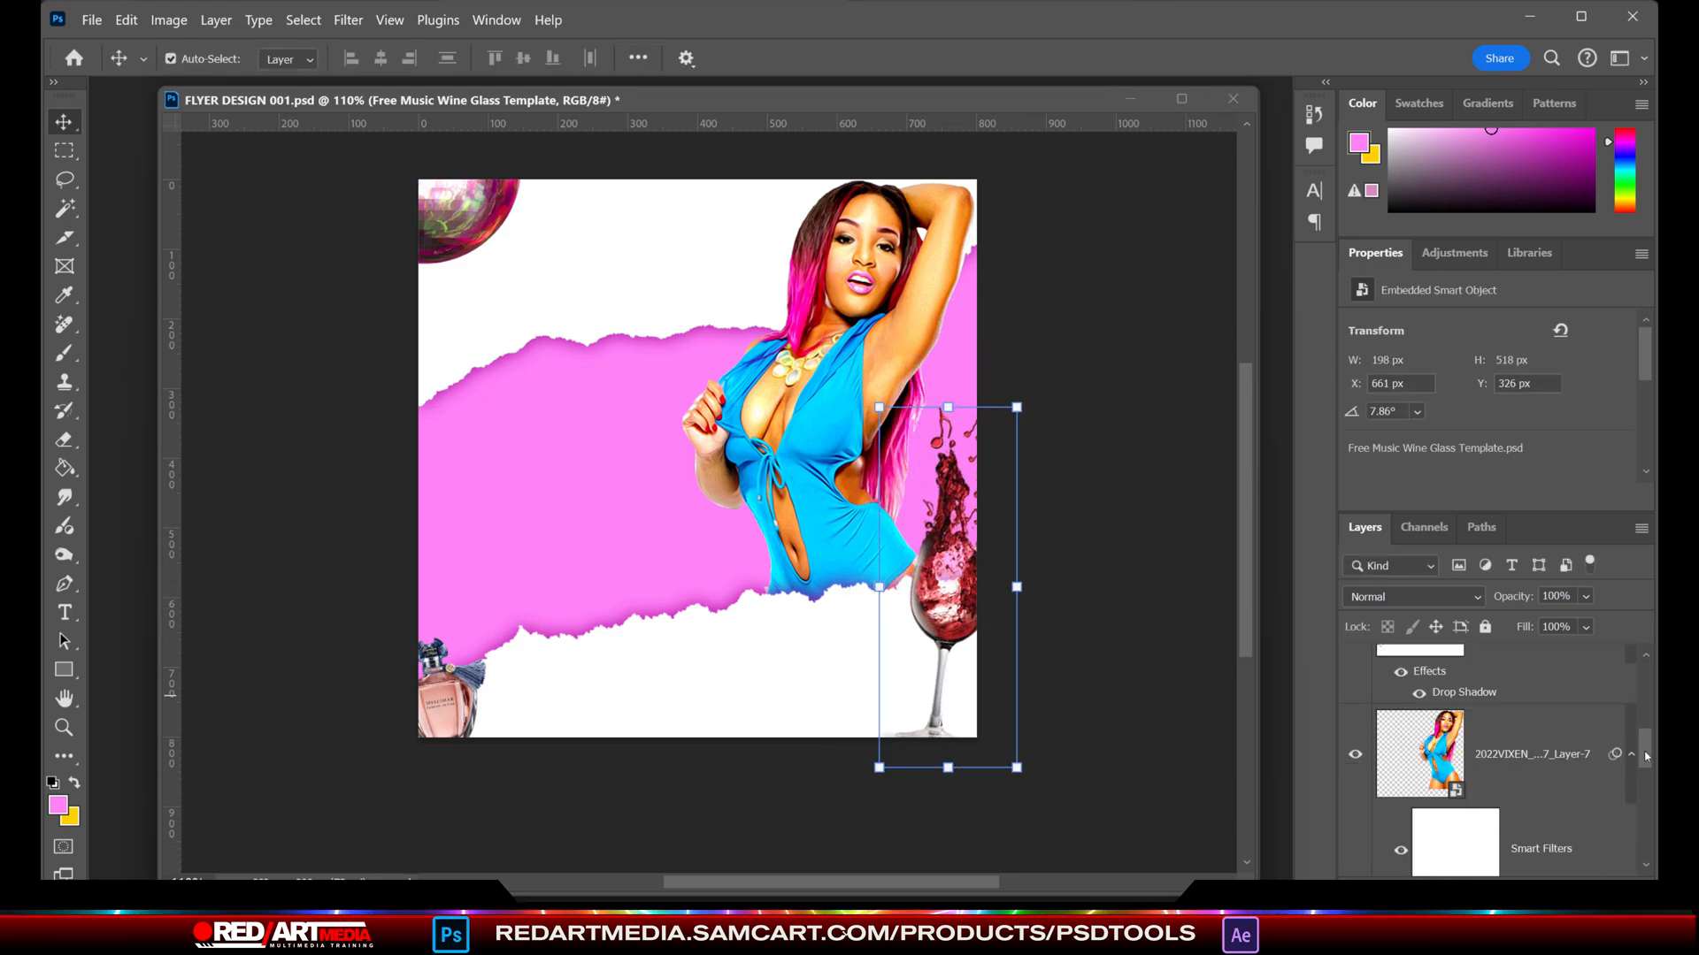
pyautogui.click(1530, 703)
pyautogui.click(61, 807)
pyautogui.click(1288, 426)
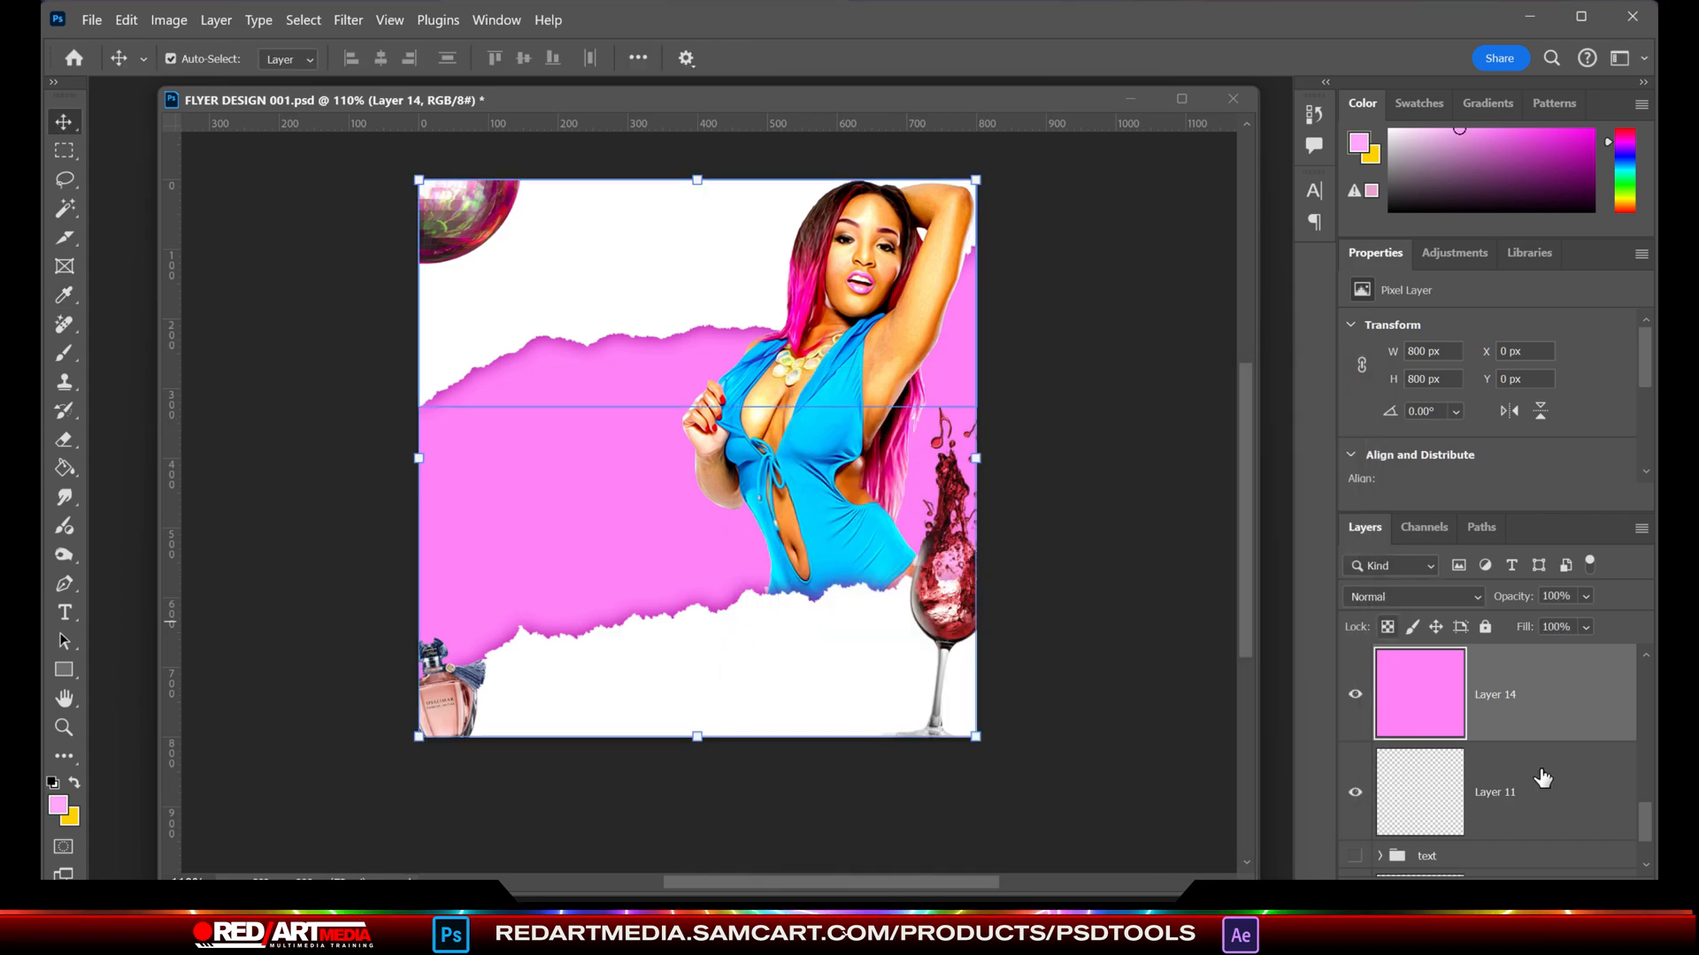
pyautogui.click(1561, 889)
pyautogui.rightClick(65, 151)
pyautogui.click(159, 170)
pyautogui.click(64, 468)
pyautogui.click(687, 456)
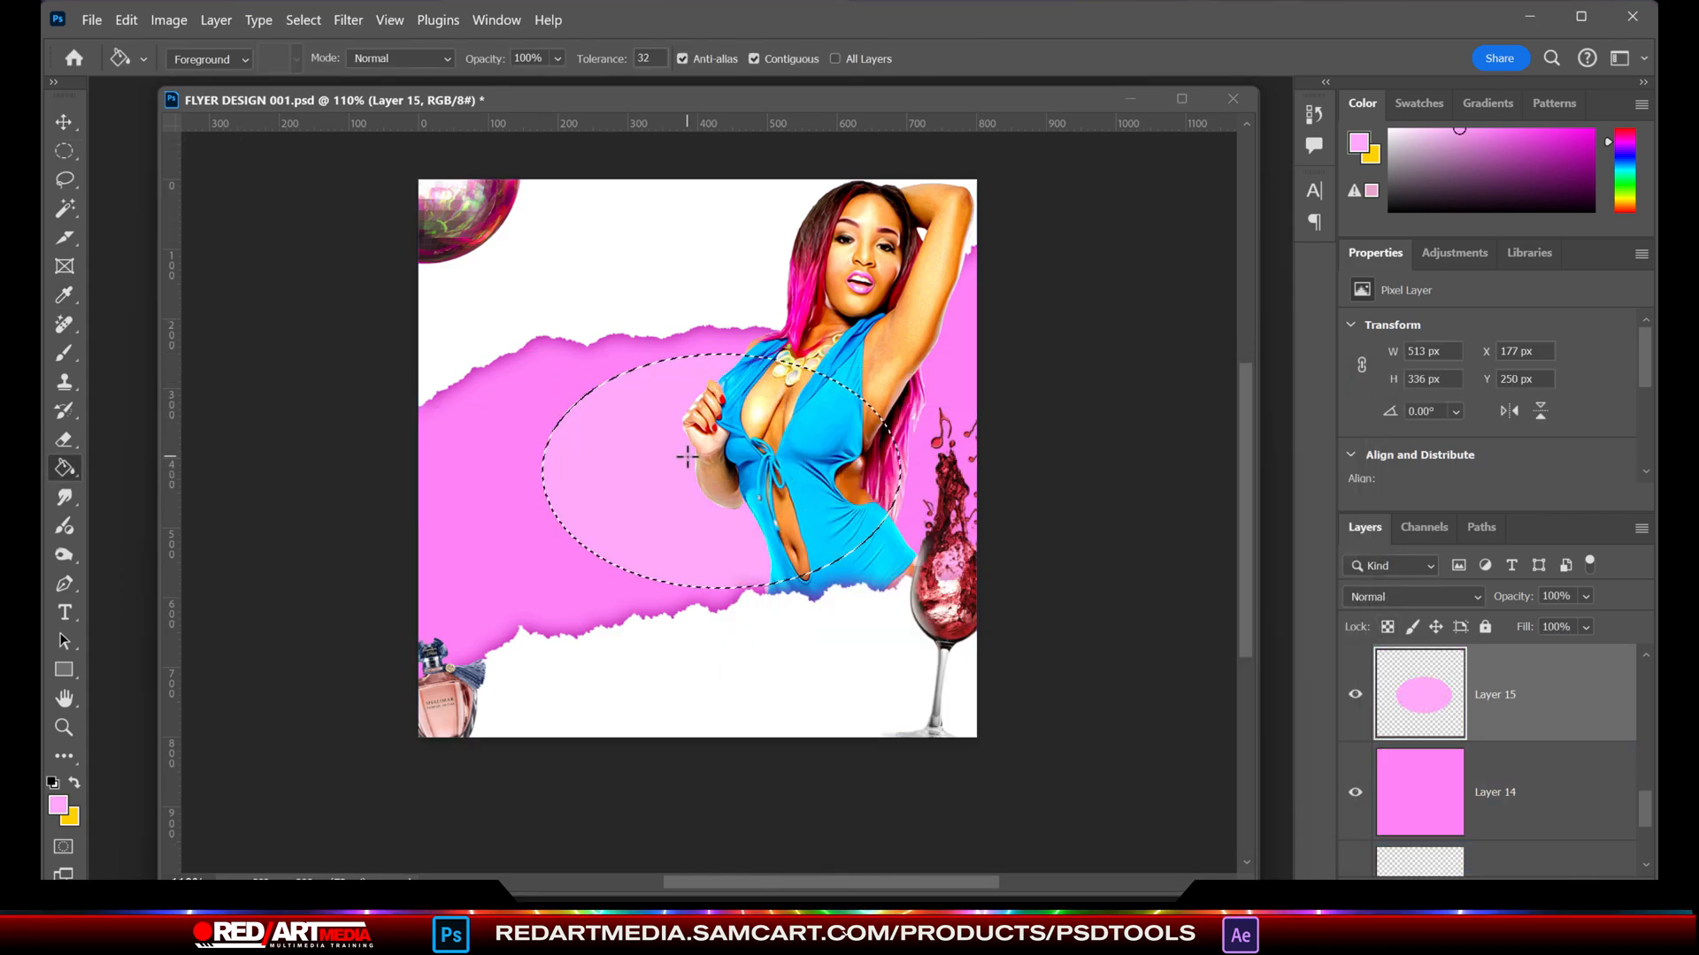
# - Soften the light pink ellipse on Layer 15 with a Gaussian Blur of 41.5 pixels radius
pyautogui.click(347, 20)
pyautogui.moveTo(378, 257)
pyautogui.click(668, 380)
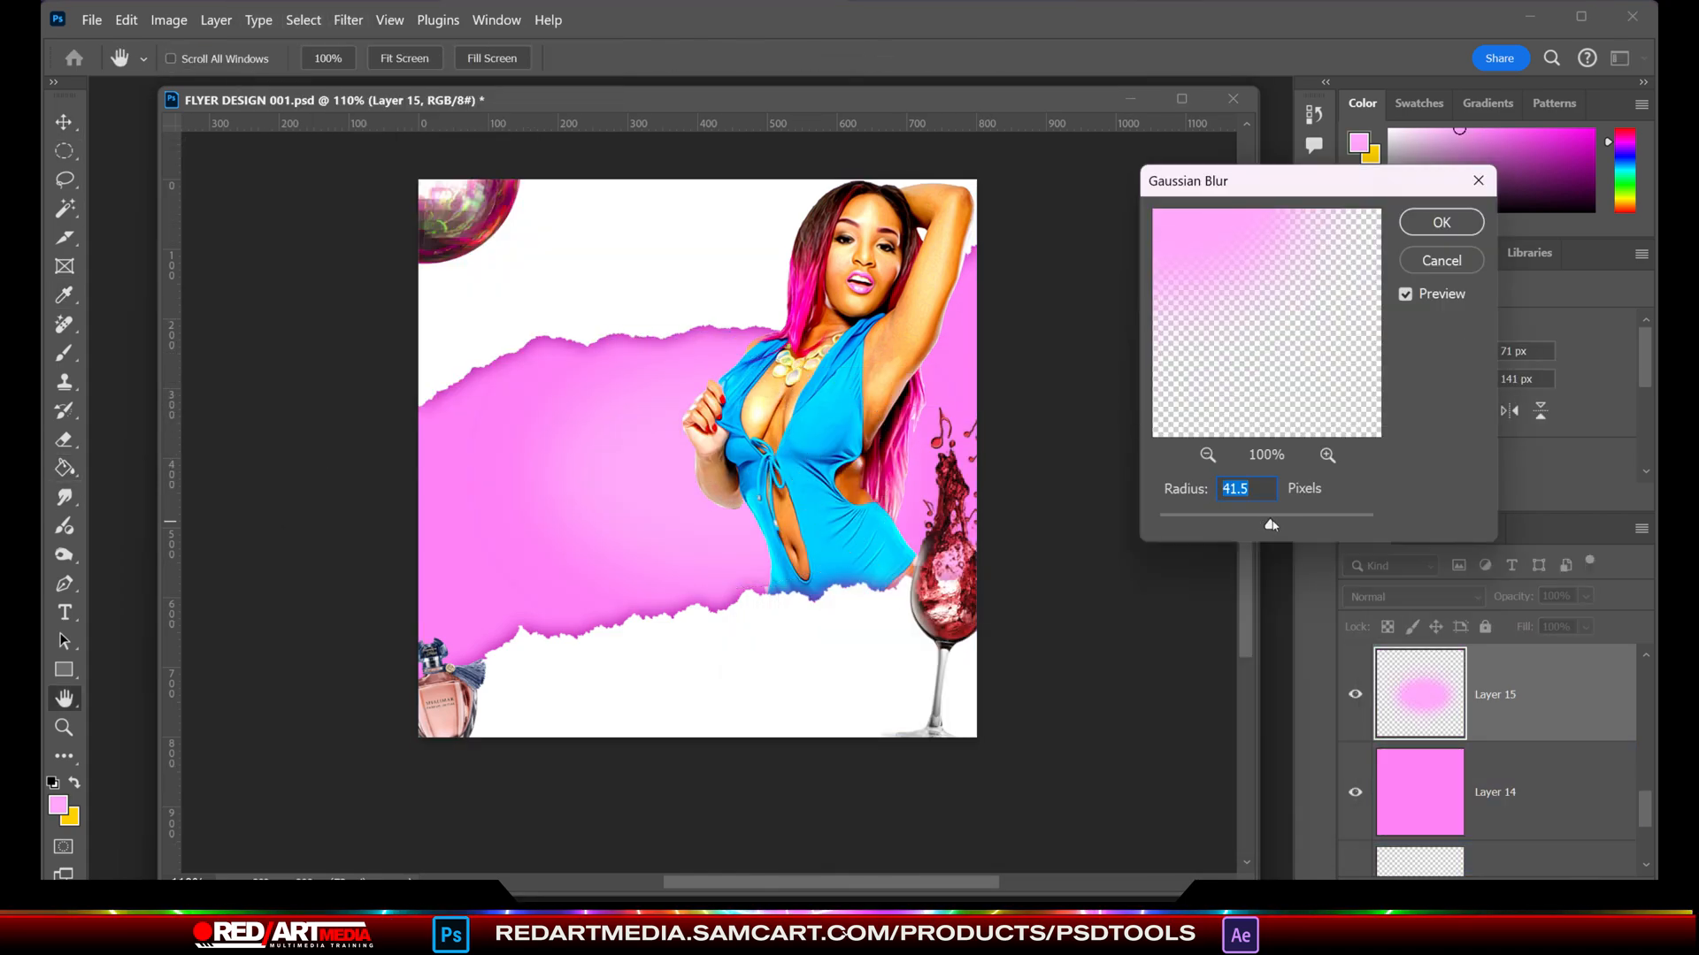
pyautogui.click(1441, 222)
# - Add a new layer between Layer 14 and Layer 15 and fill it with a dark magenta-purple
pyautogui.moveTo(1555, 708); pyautogui.dragTo(1560, 888)
pyautogui.scroll(-1, 1576, 787)
pyautogui.click(1572, 798)
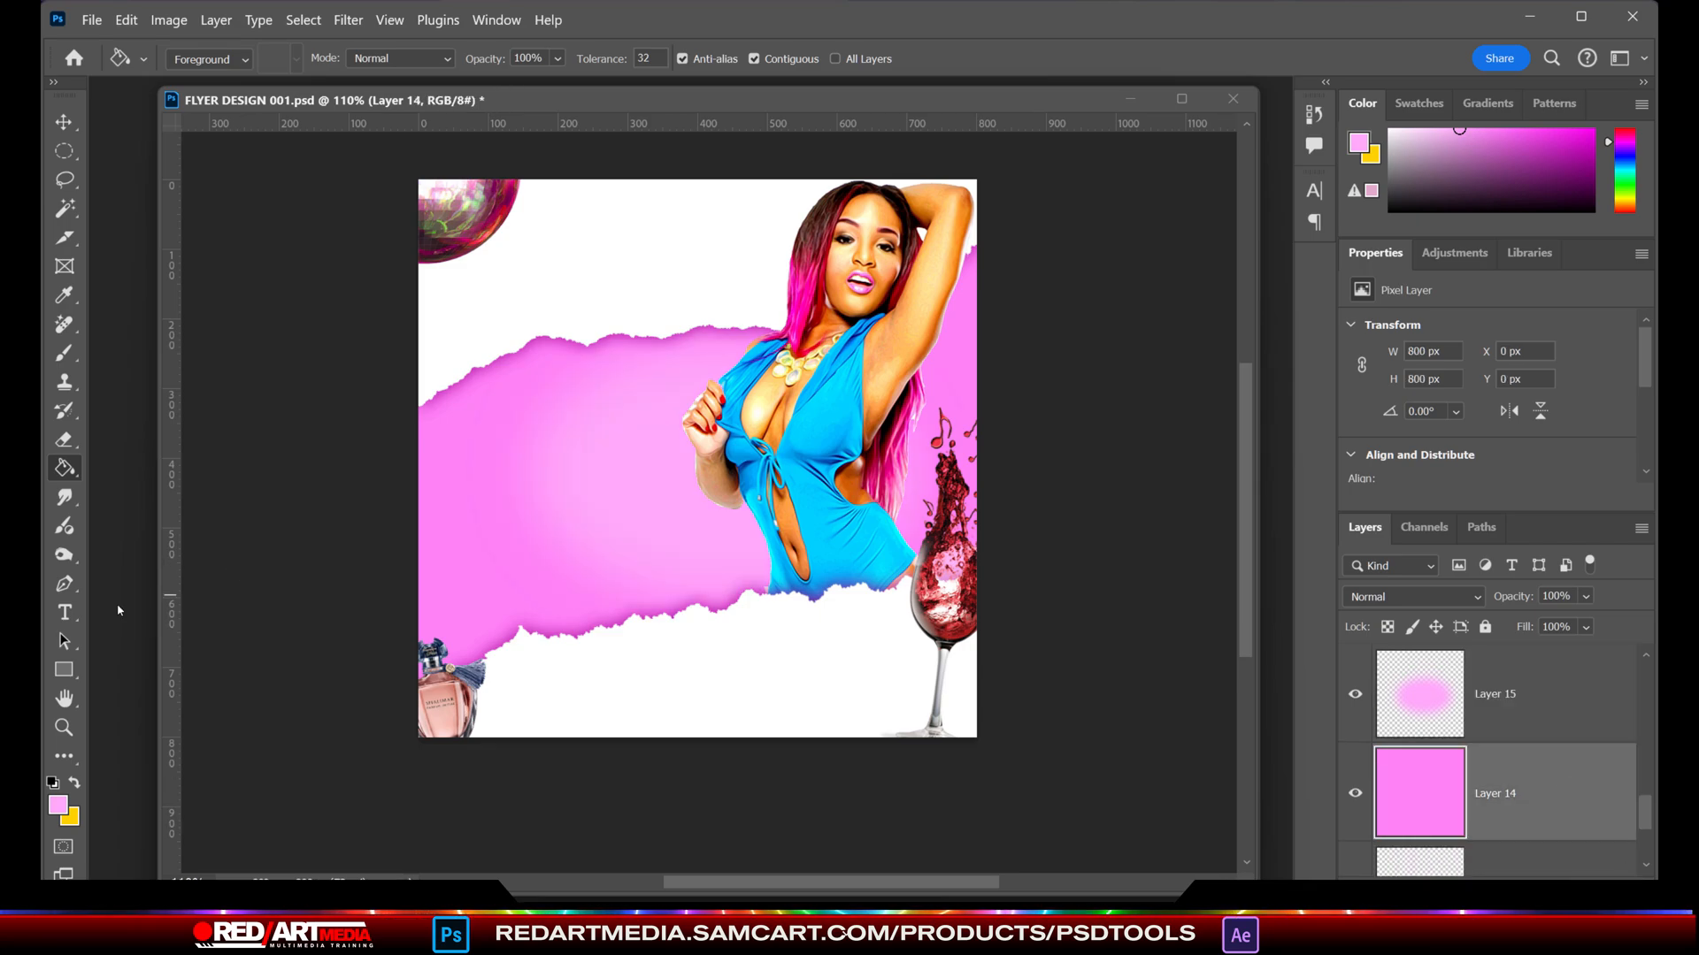
pyautogui.click(61, 801)
pyautogui.click(1041, 522)
pyautogui.click(1290, 426)
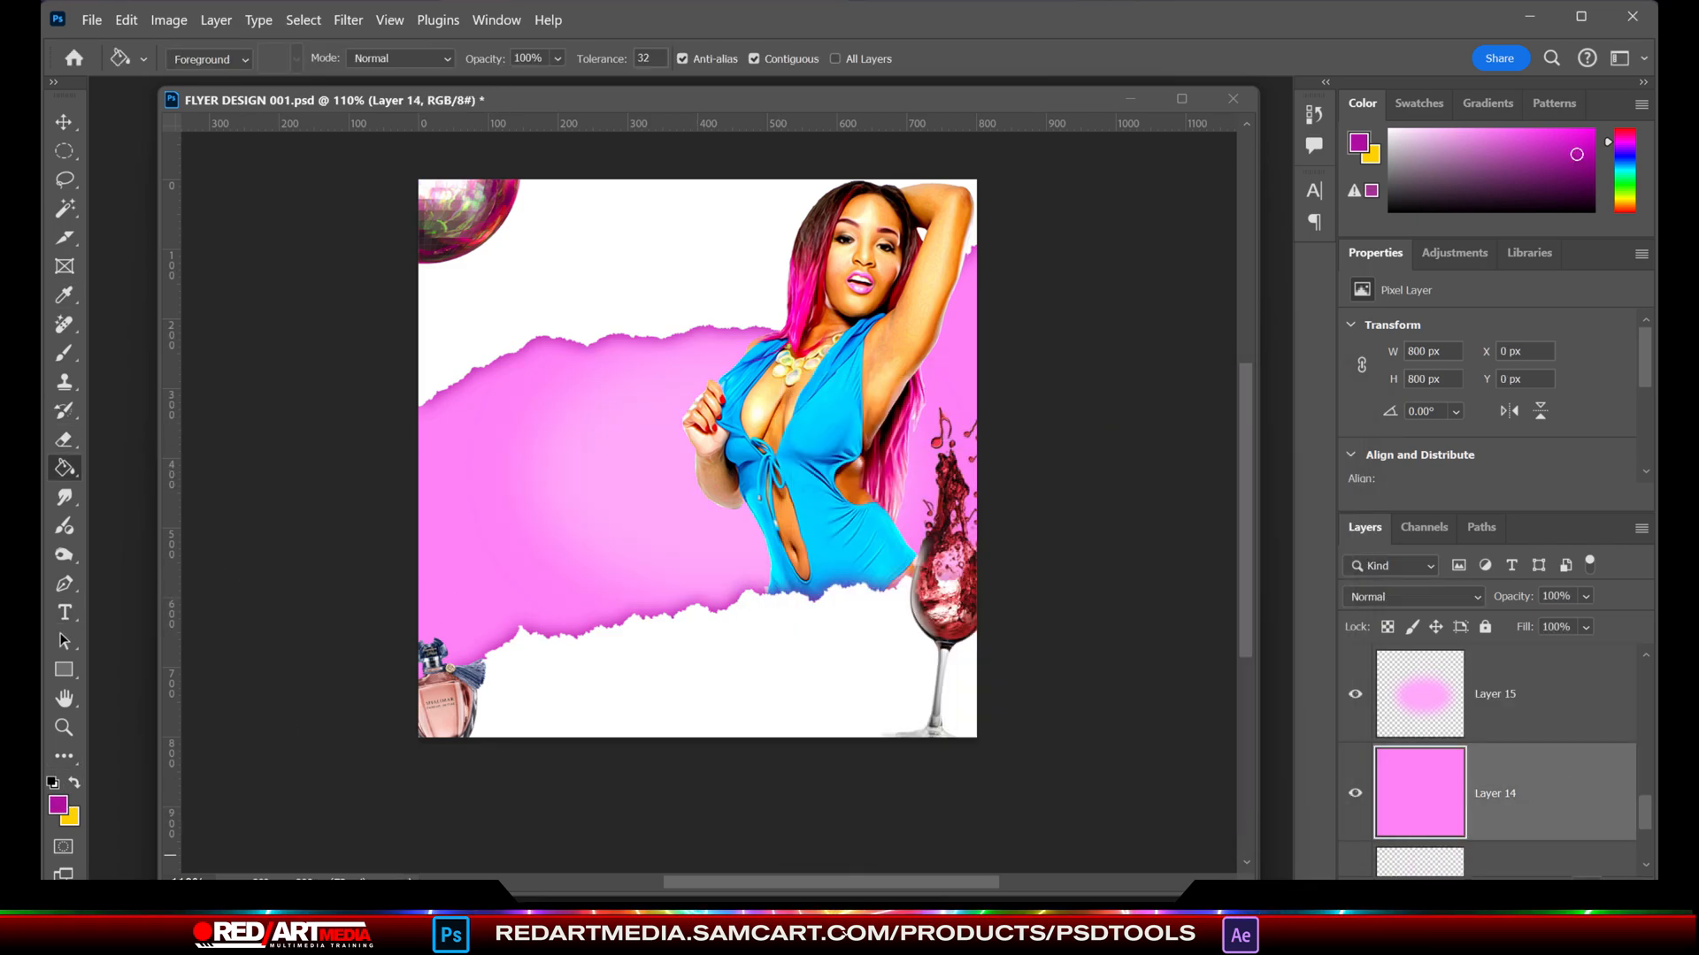
pyautogui.click(1585, 888)
pyautogui.click(956, 706)
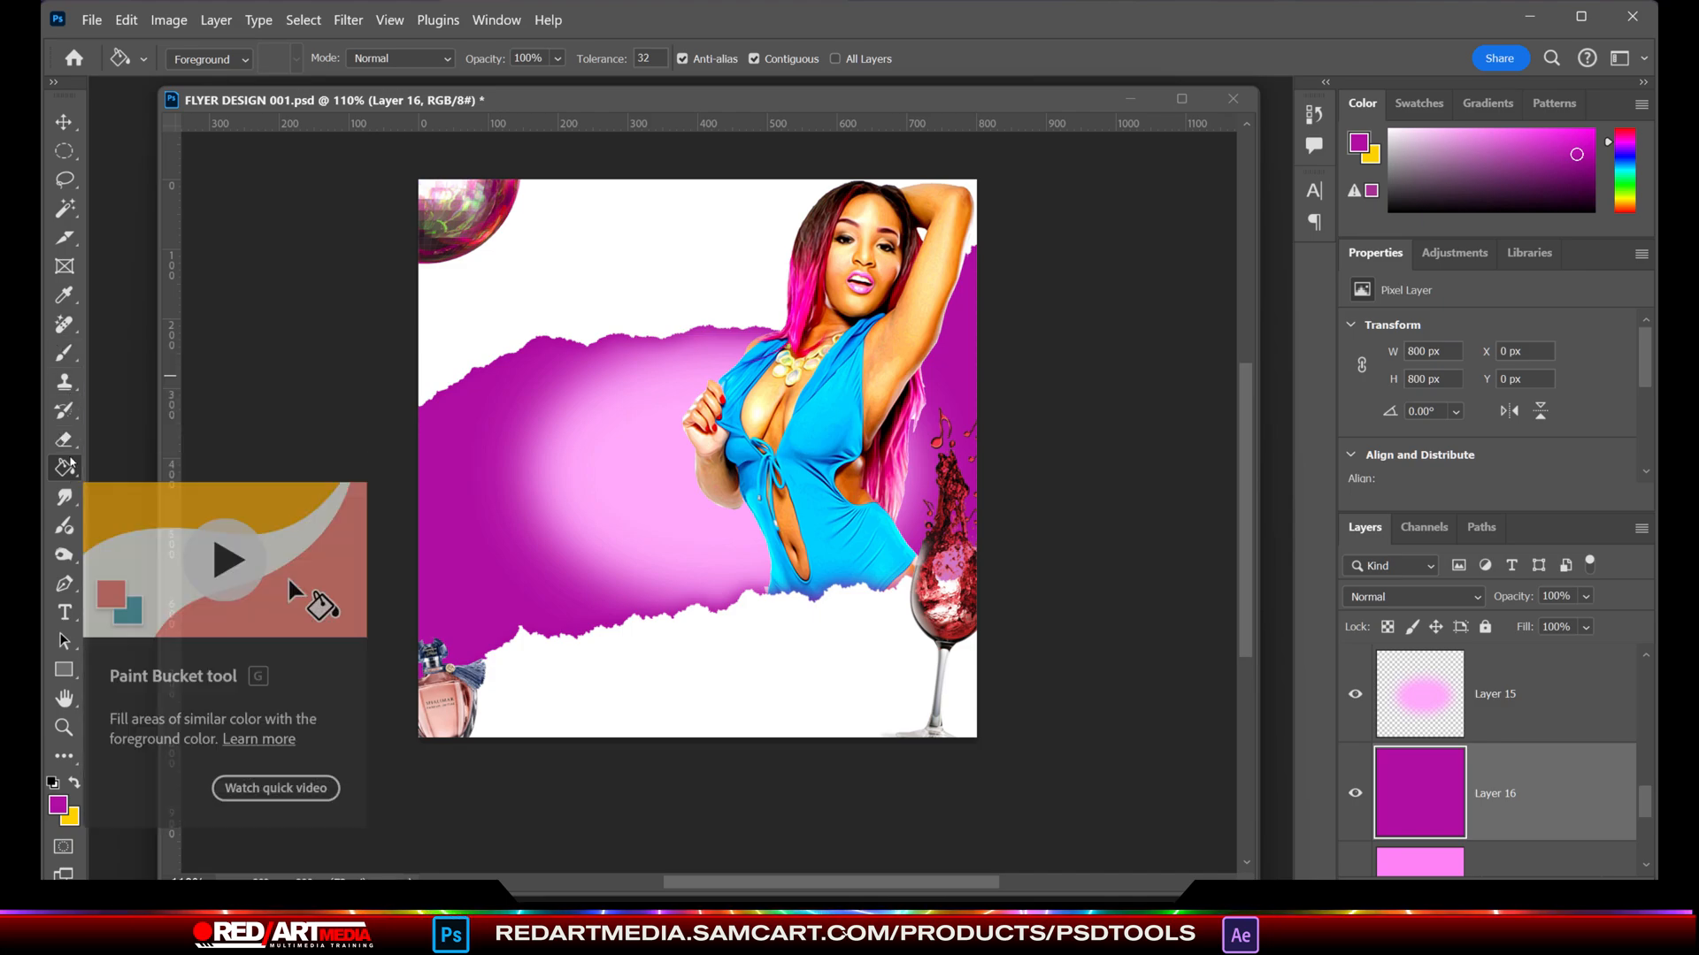
# - Erase the purple layer's centre with a soft eraser, enlarged from 400 to 800, and merge the pink and purple background layers into Layer 14
pyautogui.press('e')
pyautogui.click(588, 483)
pyautogui.click(589, 482)
pyautogui.moveTo(589, 476)
pyautogui.mouseDown()
pyautogui.moveTo(814, 417)
pyautogui.moveTo(621, 571)
pyautogui.mouseUp()
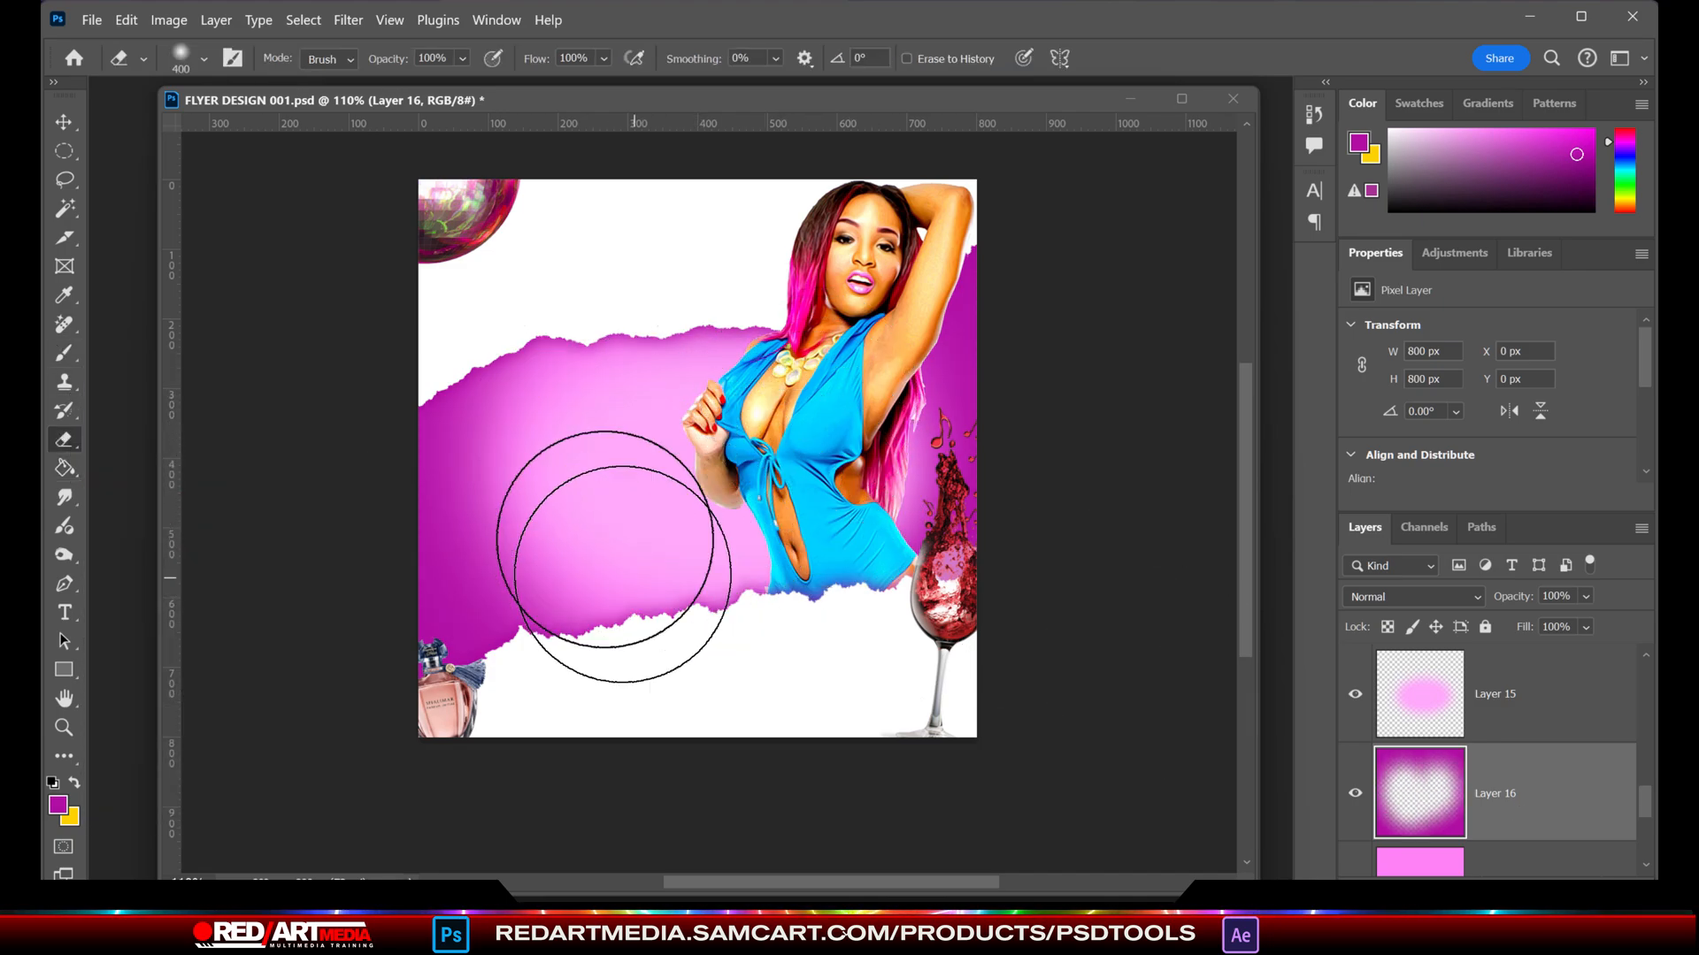
pyautogui.press(']')
pyautogui.press(']')
pyautogui.press(']')
pyautogui.press(']')
pyautogui.click(762, 497)
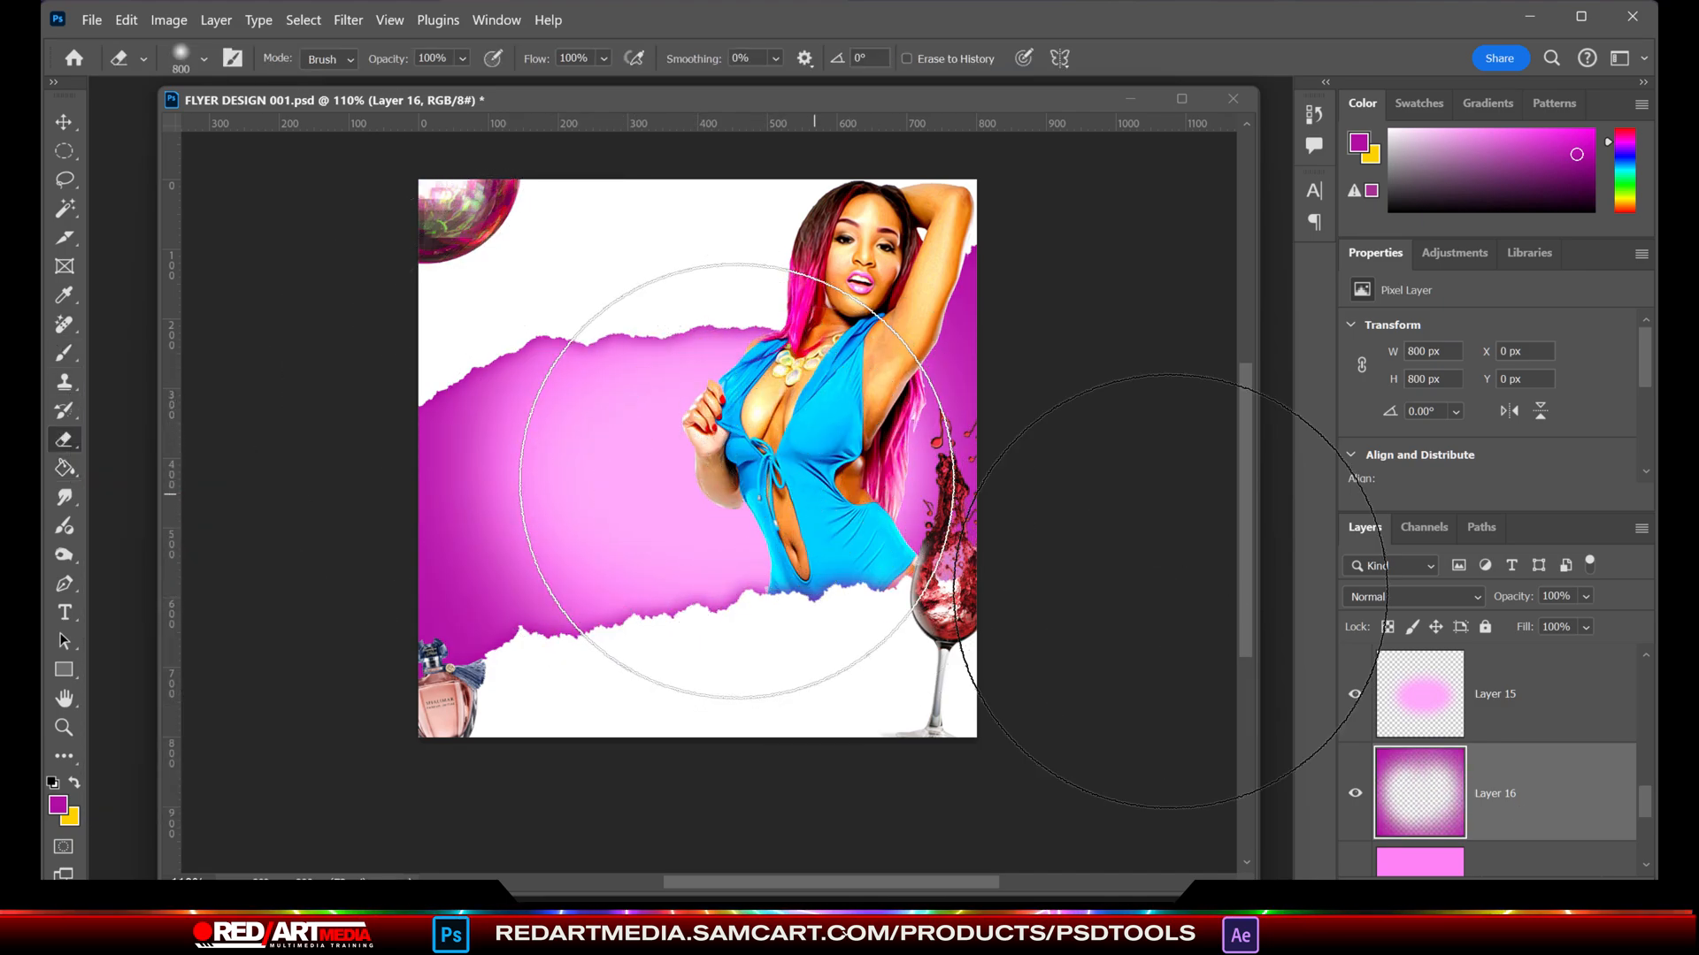
pyautogui.scroll(-2, 1551, 708)
pyautogui.click(1551, 703)
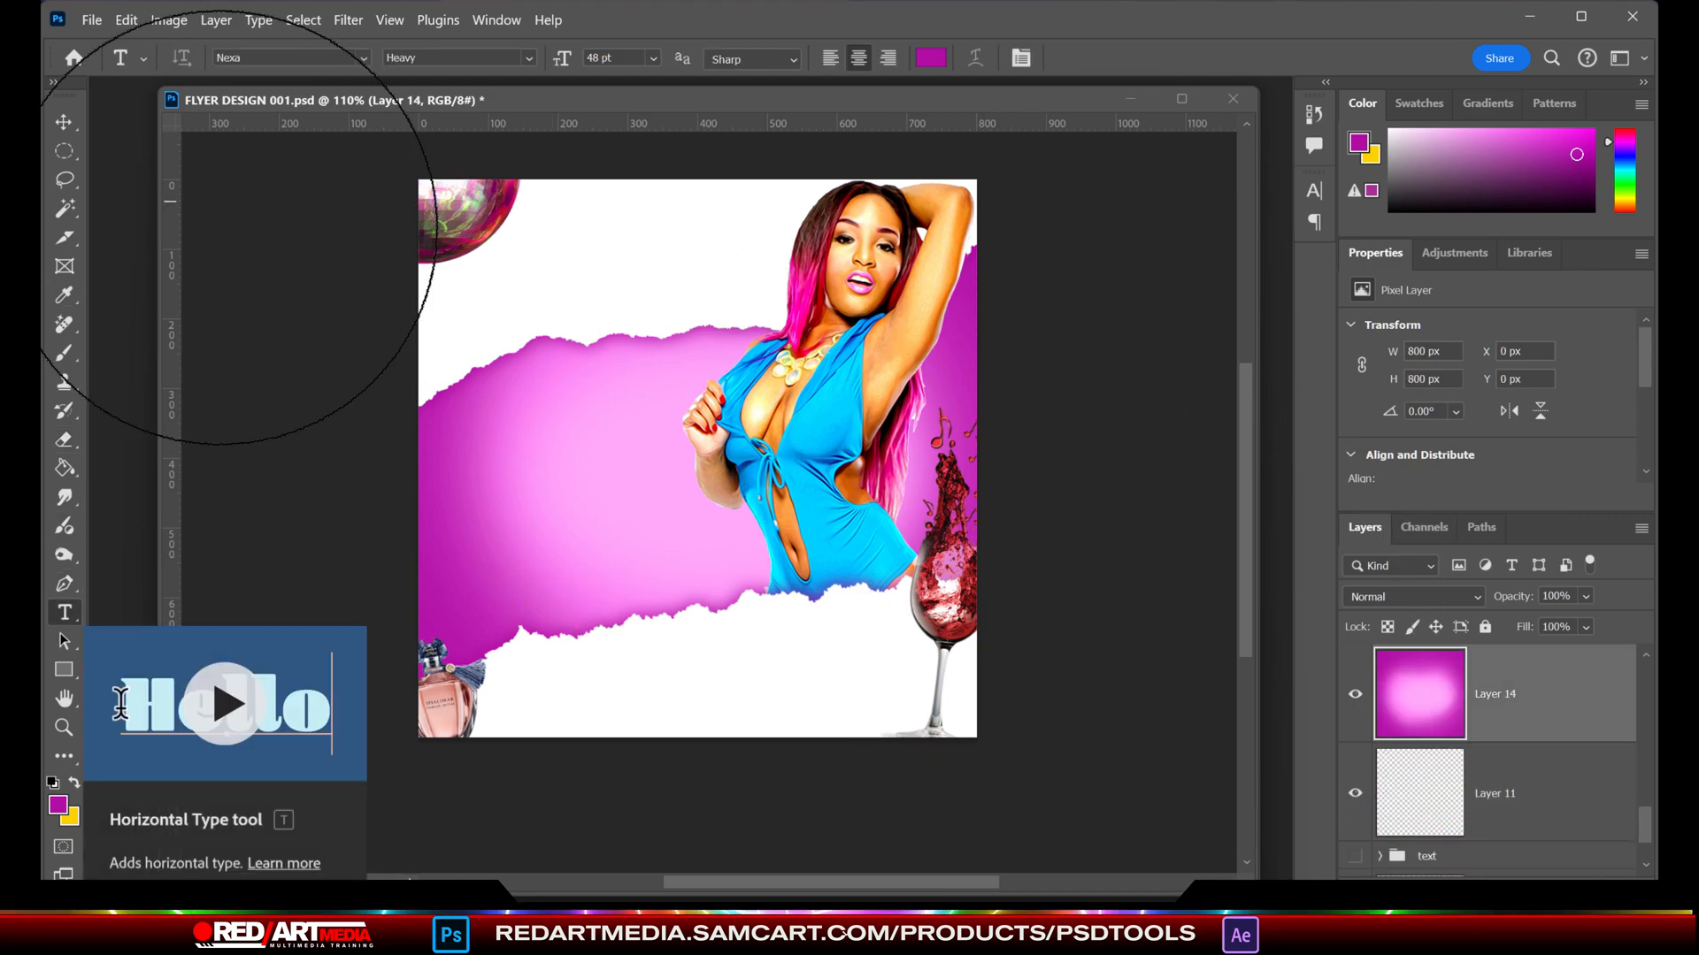
# - Place the embedded Free Tropical Fruits Template from the LIFESTYLE folder and bring it to the front of the layer stack
pyautogui.click(92, 20)
pyautogui.click(124, 460)
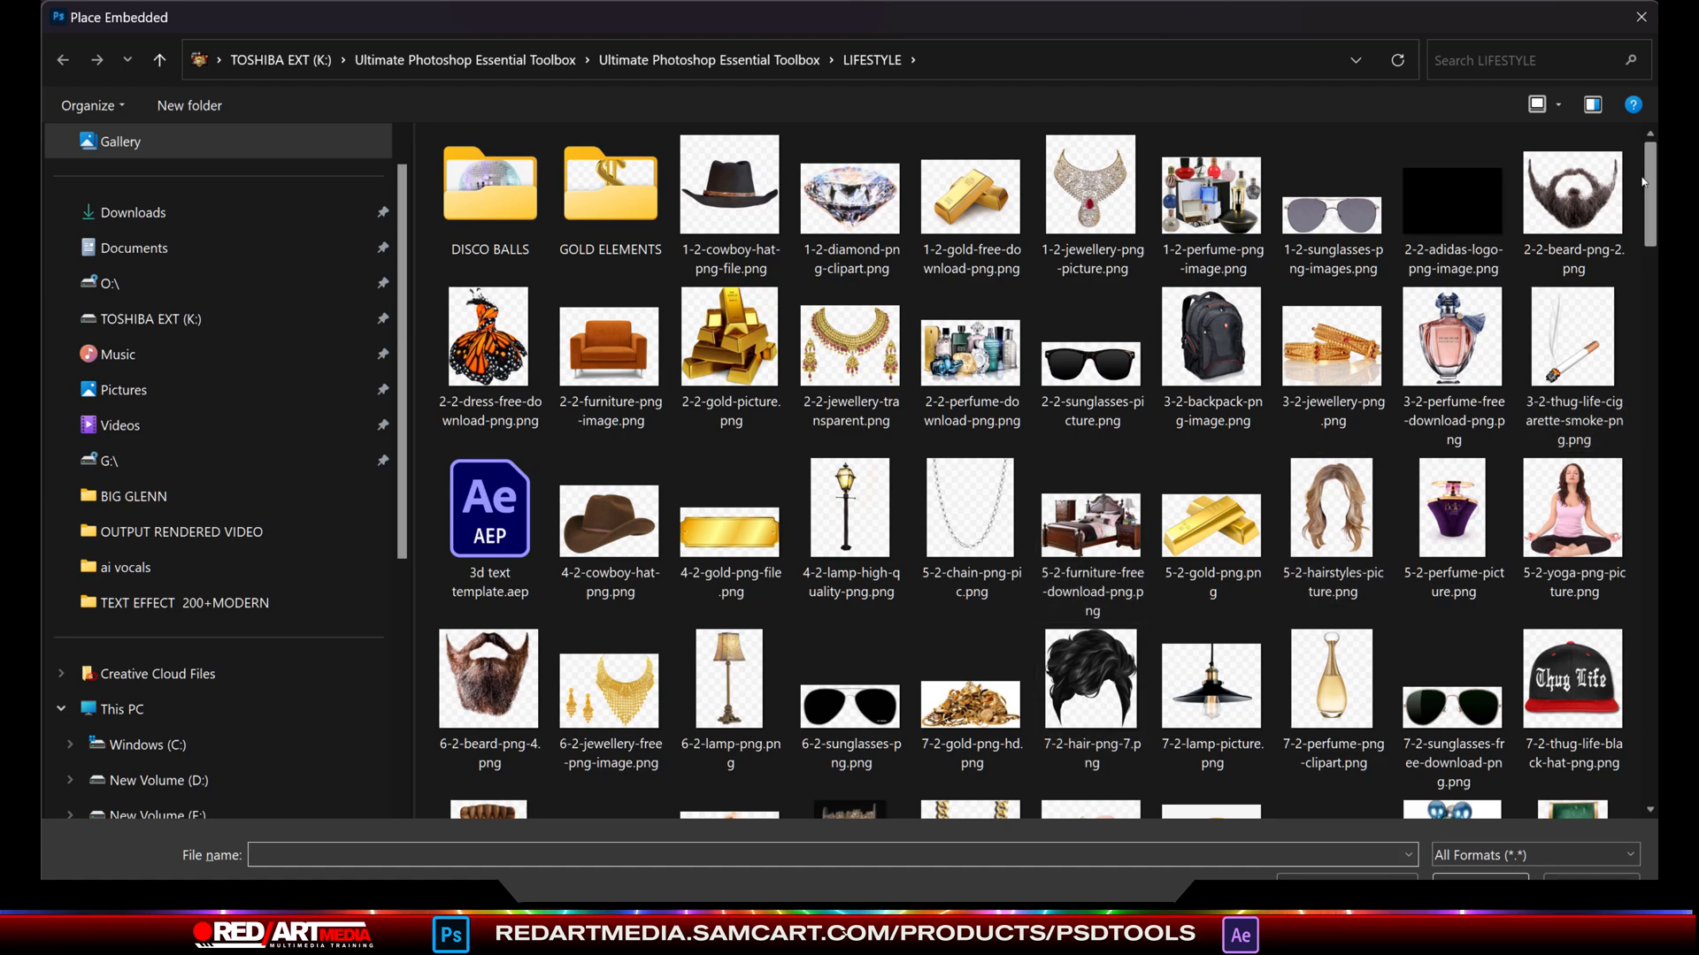
pyautogui.moveTo(1648, 172); pyautogui.dragTo(1651, 550)
pyautogui.doubleClick(1092, 341)
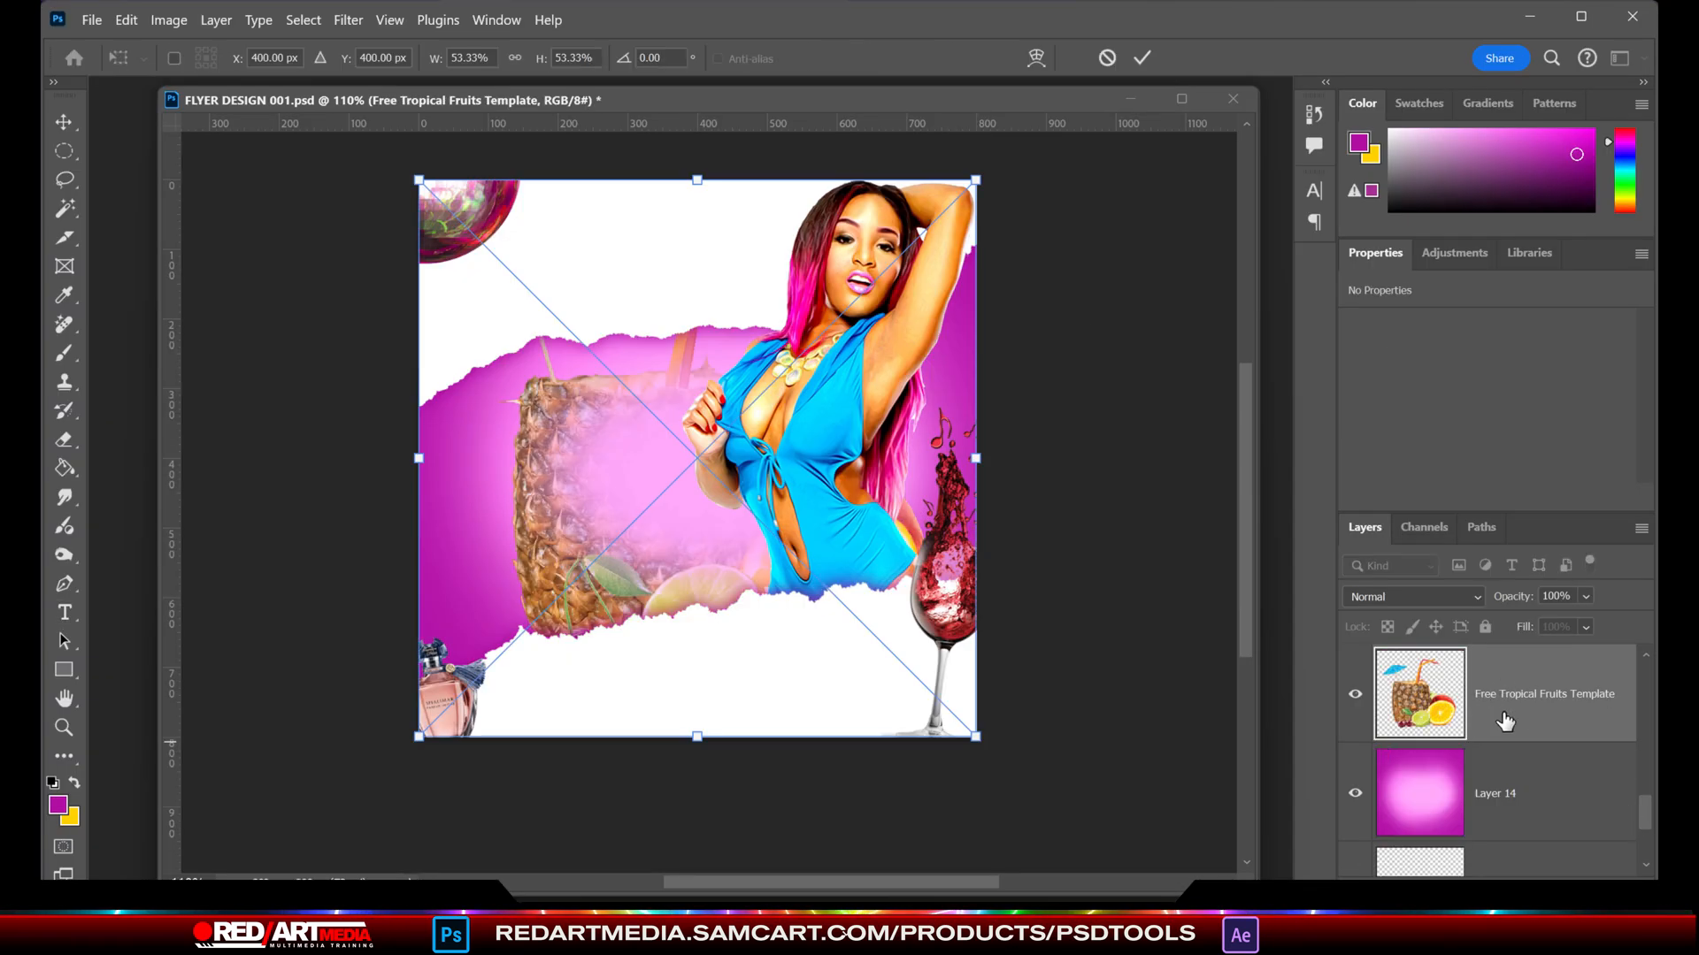
pyautogui.press('Return')
pyautogui.hotkey('ctrl', 'shift', ']')
# - Shrink the tropical fruits, move them to the canvas's lower-left corner and delete the perfume bottle there
pyautogui.press('v')
pyautogui.hotkey('ctrl', 't')
pyautogui.moveTo(913, 237); pyautogui.dragTo(1003, 237)
pyautogui.moveTo(1066, 180); pyautogui.dragTo(758, 488)
pyautogui.moveTo(643, 635); pyautogui.dragTo(522, 676)
pyautogui.press('Return')
pyautogui.click(445, 700)
pyautogui.press('Delete')
# - Rotate the tropical fruits 24.52°, scale them to 22.04% and position them at the canvas's lower-left corner
pyautogui.hotkey('ctrl', 't')
pyautogui.moveTo(613, 573); pyautogui.dragTo(633, 551)
pyautogui.moveTo(637, 528); pyautogui.dragTo(657, 508)
pyautogui.moveTo(668, 504); pyautogui.dragTo(681, 518)
pyautogui.moveTo(521, 652); pyautogui.dragTo(490, 668)
pyautogui.moveTo(657, 528); pyautogui.dragTo(678, 614)
pyautogui.moveTo(683, 614); pyautogui.dragTo(632, 623)
pyautogui.moveTo(673, 626)
pyautogui.mouseDown()
pyautogui.moveTo(674, 585)
pyautogui.moveTo(673, 605)
pyautogui.mouseUp()
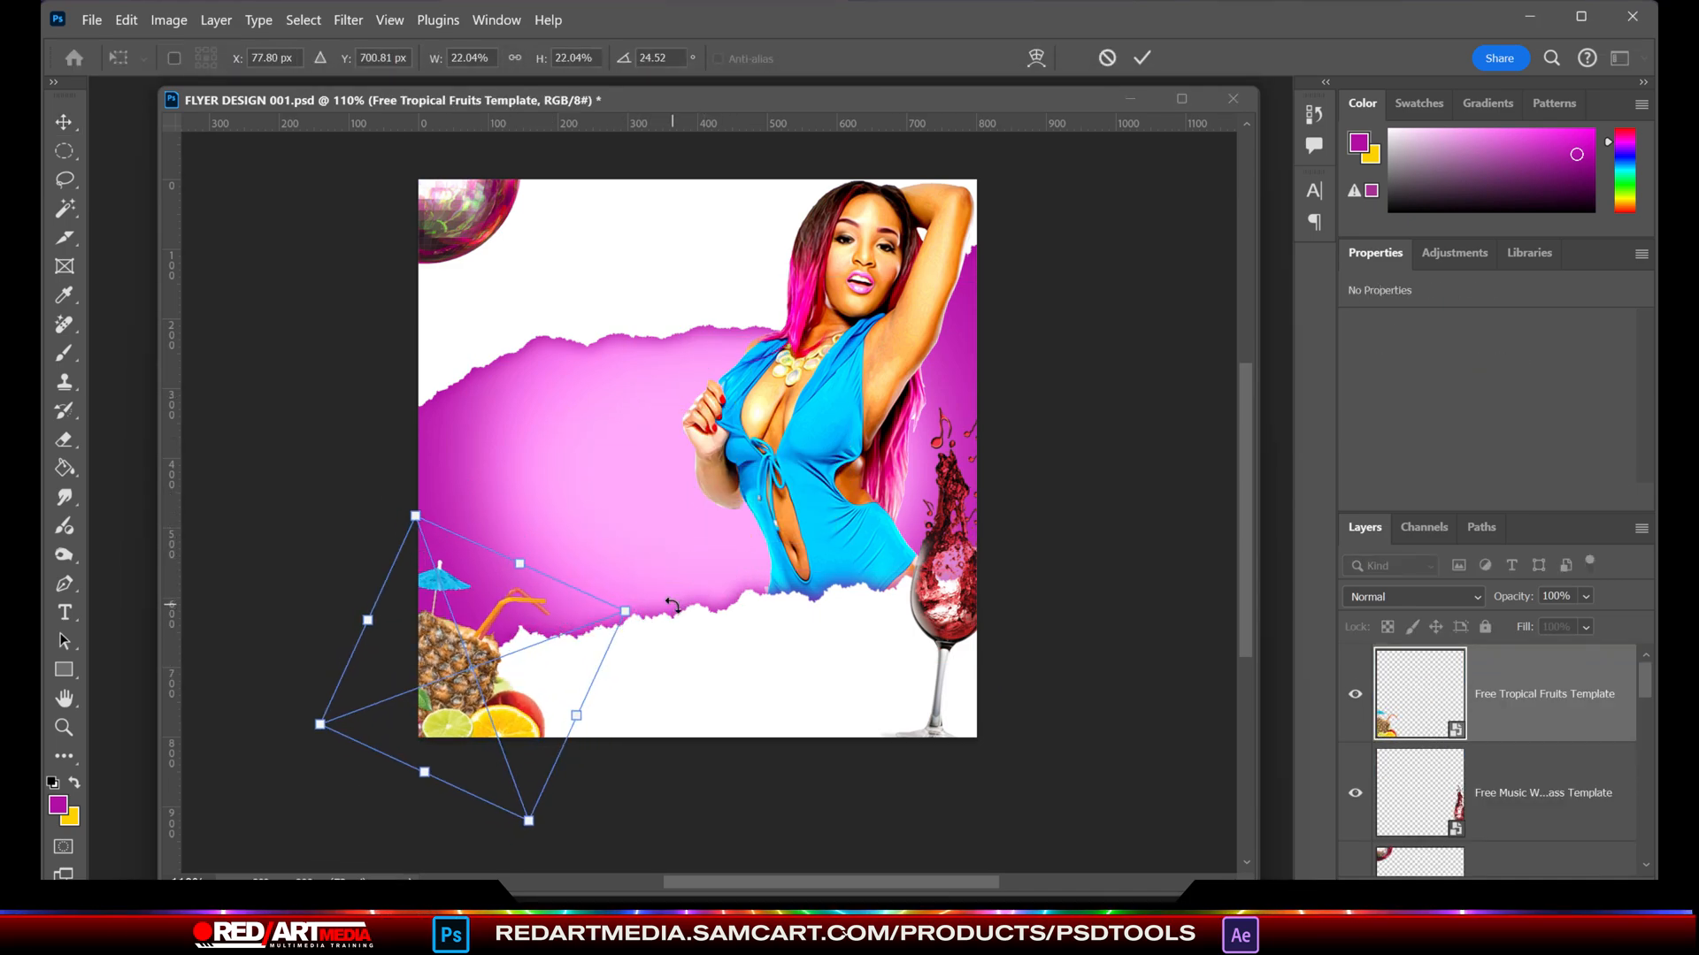
pyautogui.press('Return')
# - Bring the text group to the top of the layers, show it, and move the JUNE 15TH text below the disco ball
pyautogui.moveTo(1644, 686); pyautogui.dragTo(1539, 650)
pyautogui.click(1353, 665)
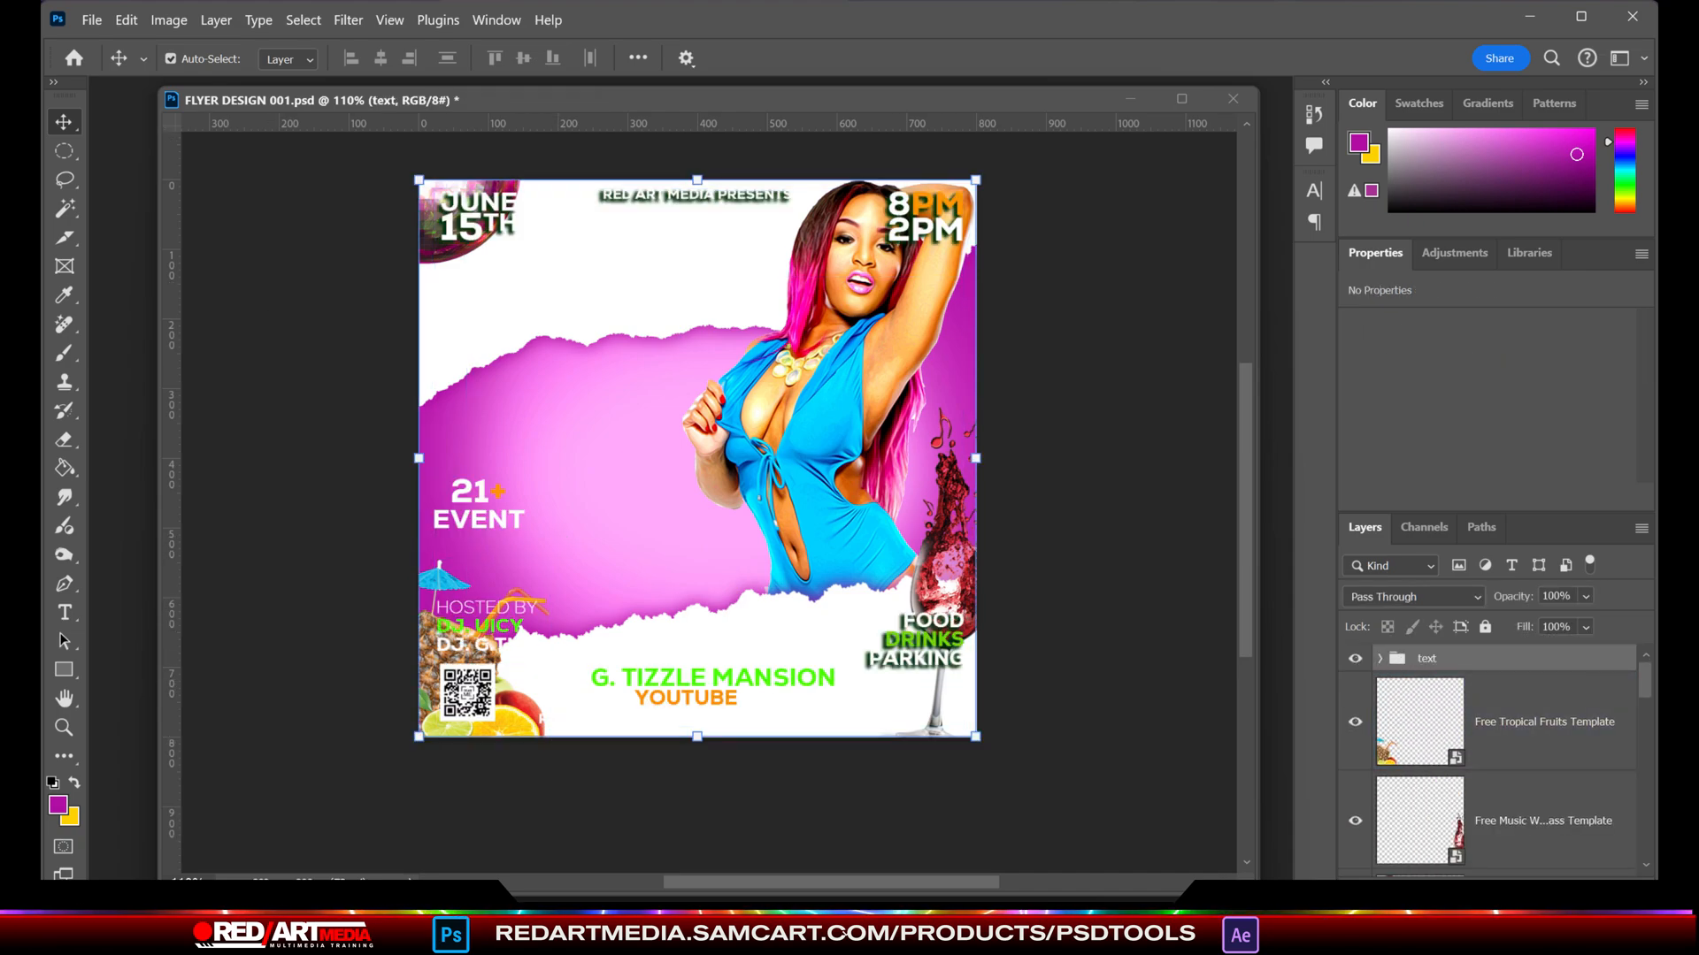
pyautogui.moveTo(477, 192); pyautogui.dragTo(478, 301)
# - Scale the RED ART MEDIA PRESENTS text to 147.37% and move it next to the disco ball
pyautogui.click(670, 203)
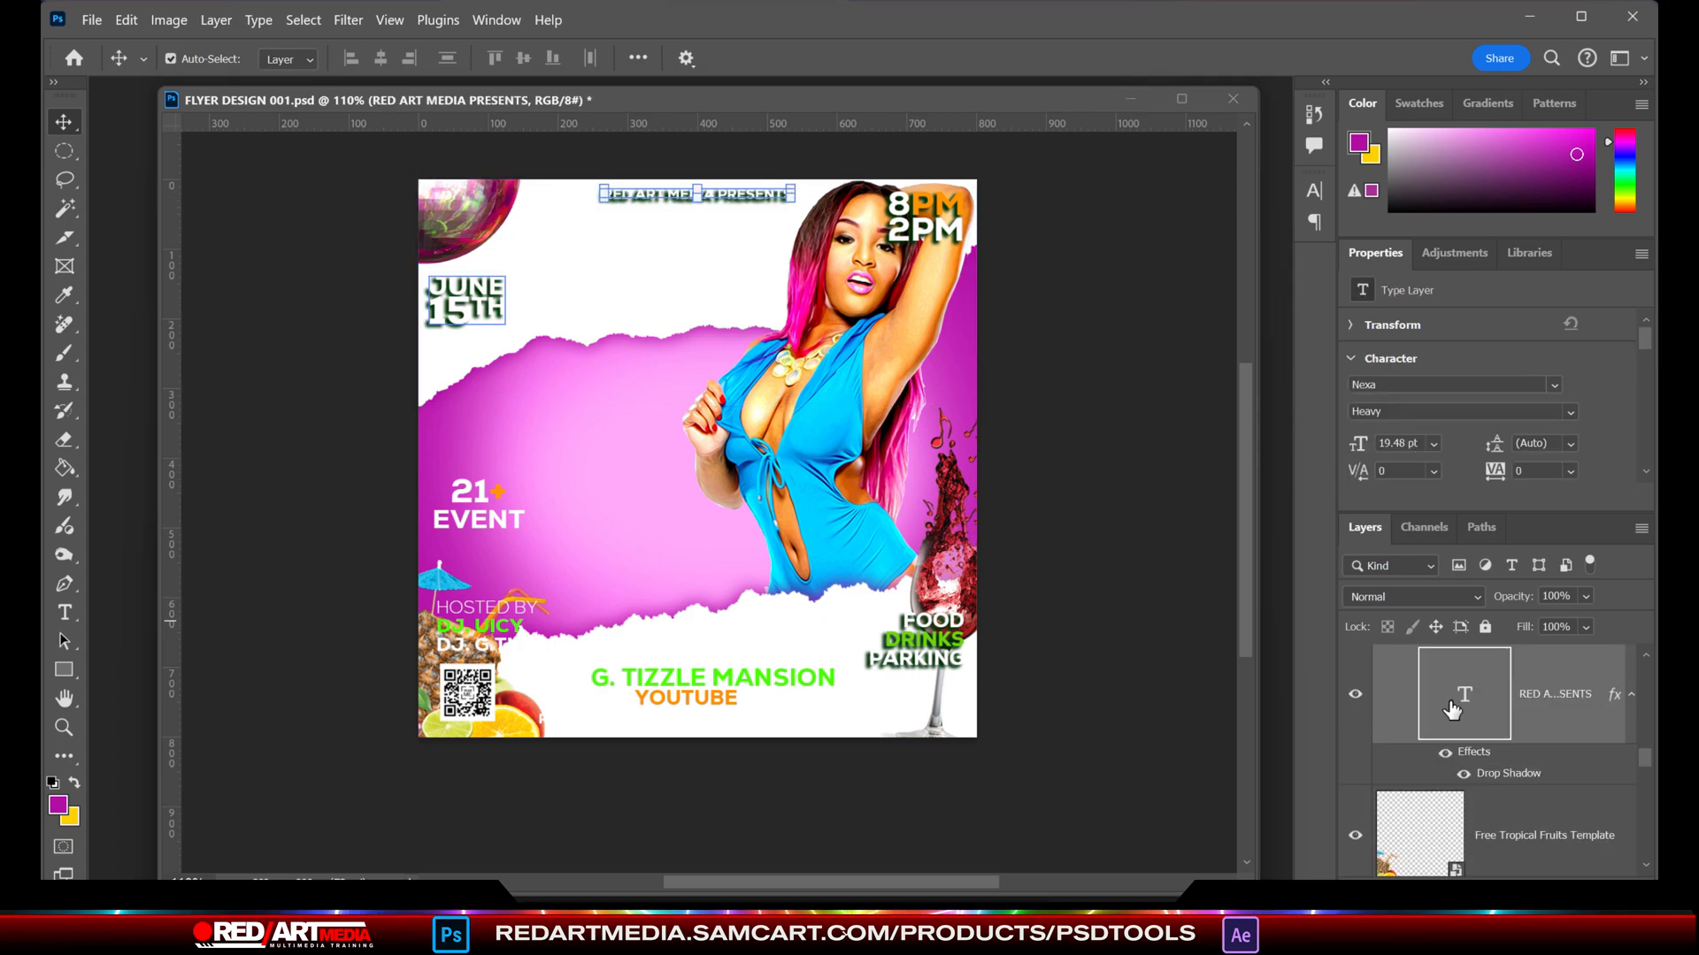
pyautogui.doubleClick(1465, 699)
pyautogui.hotkey('ctrl', 't')
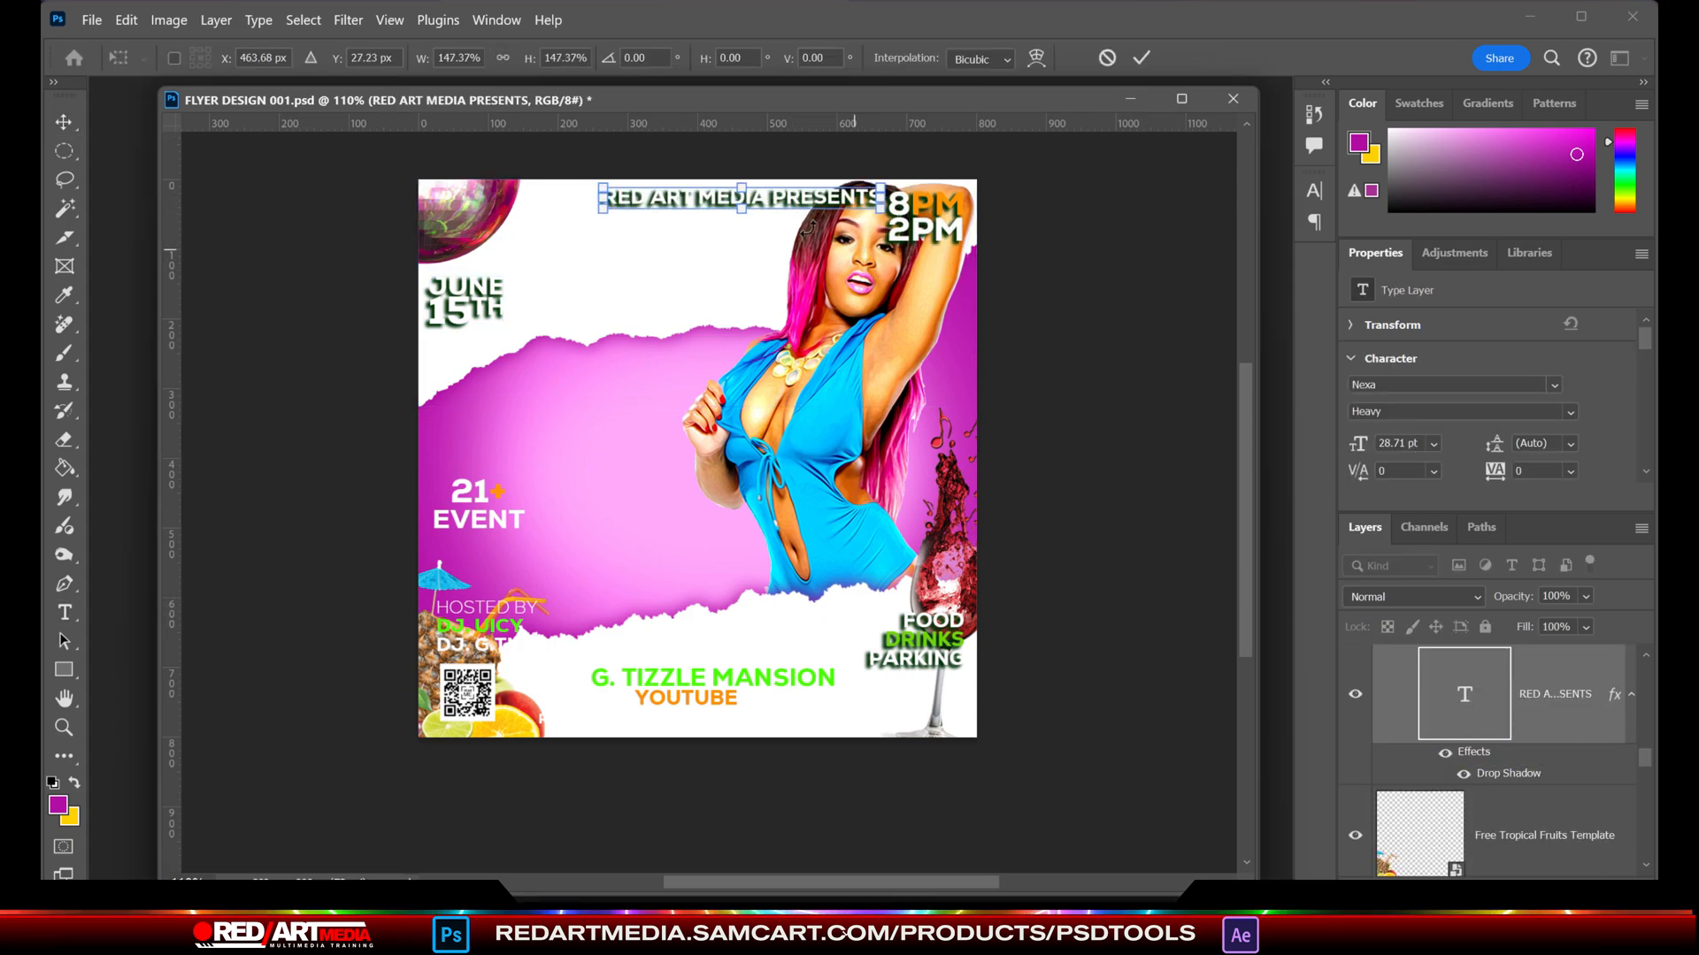
pyautogui.moveTo(796, 204); pyautogui.dragTo(716, 211)
pyautogui.press('Return')
# - Turn off the drop shadow on the RED ART MEDIA PRESENTS text
pyautogui.doubleClick(1617, 698)
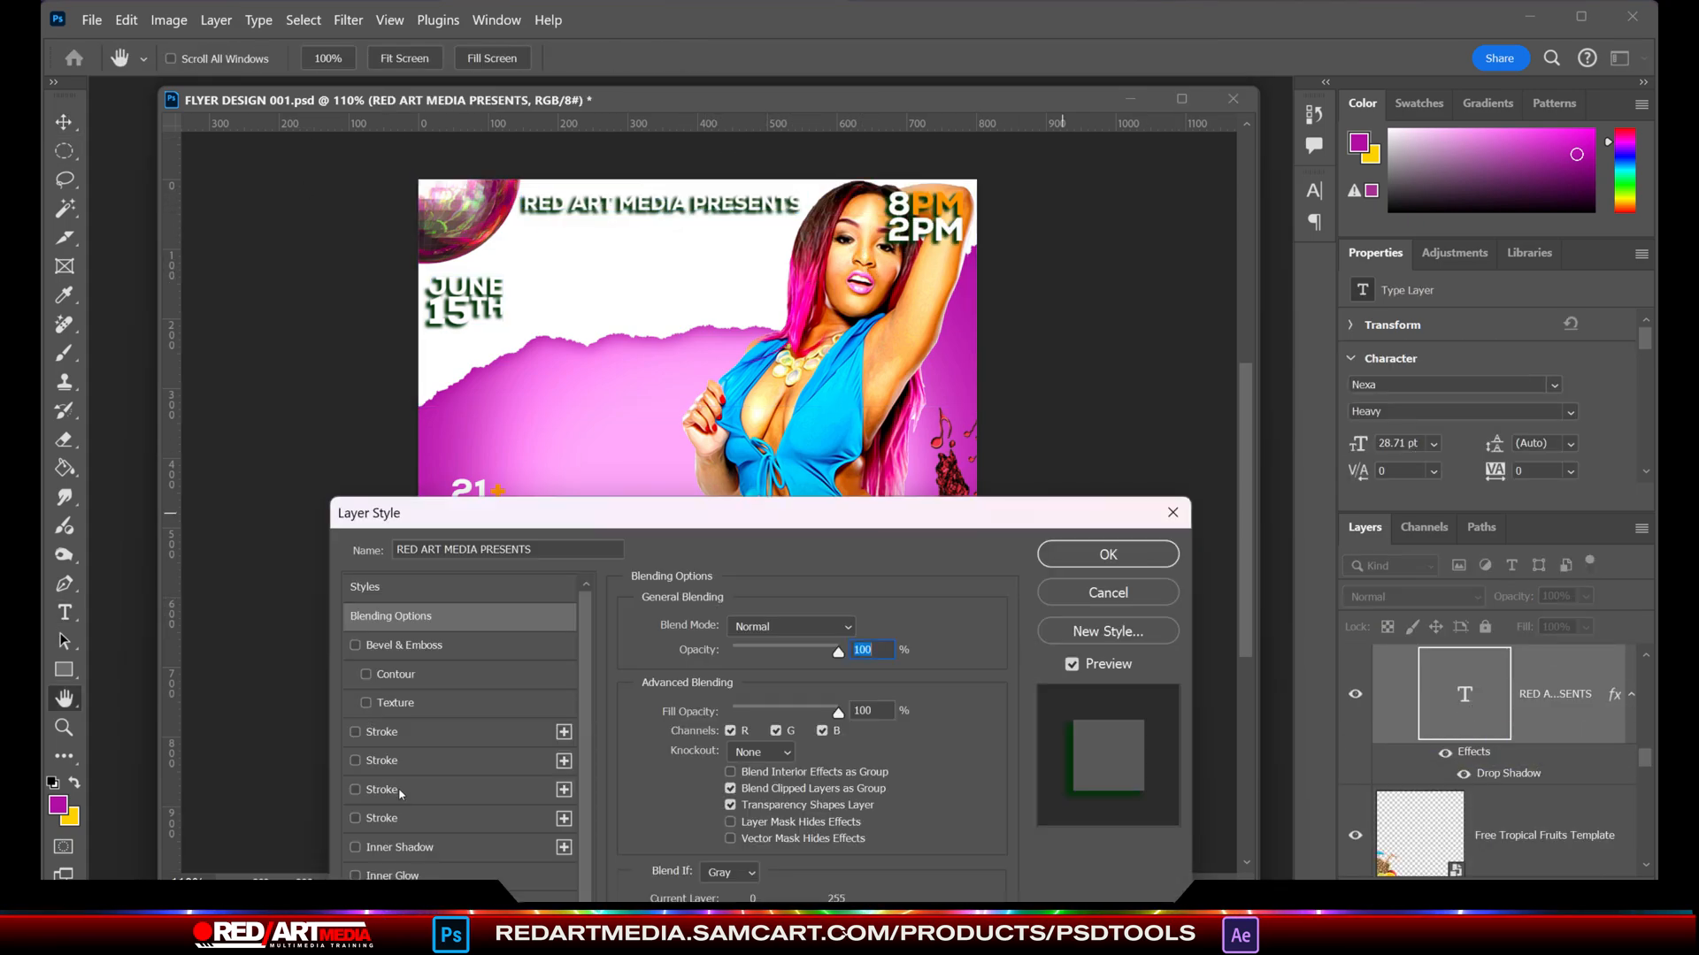
pyautogui.scroll(-3, 398, 795)
pyautogui.click(356, 876)
pyautogui.click(1108, 555)
# - Recolor the RED ART MEDIA PRESENTS text with the background purple #b91dad
pyautogui.doubleClick(1462, 708)
pyautogui.click(931, 58)
pyautogui.click(963, 308)
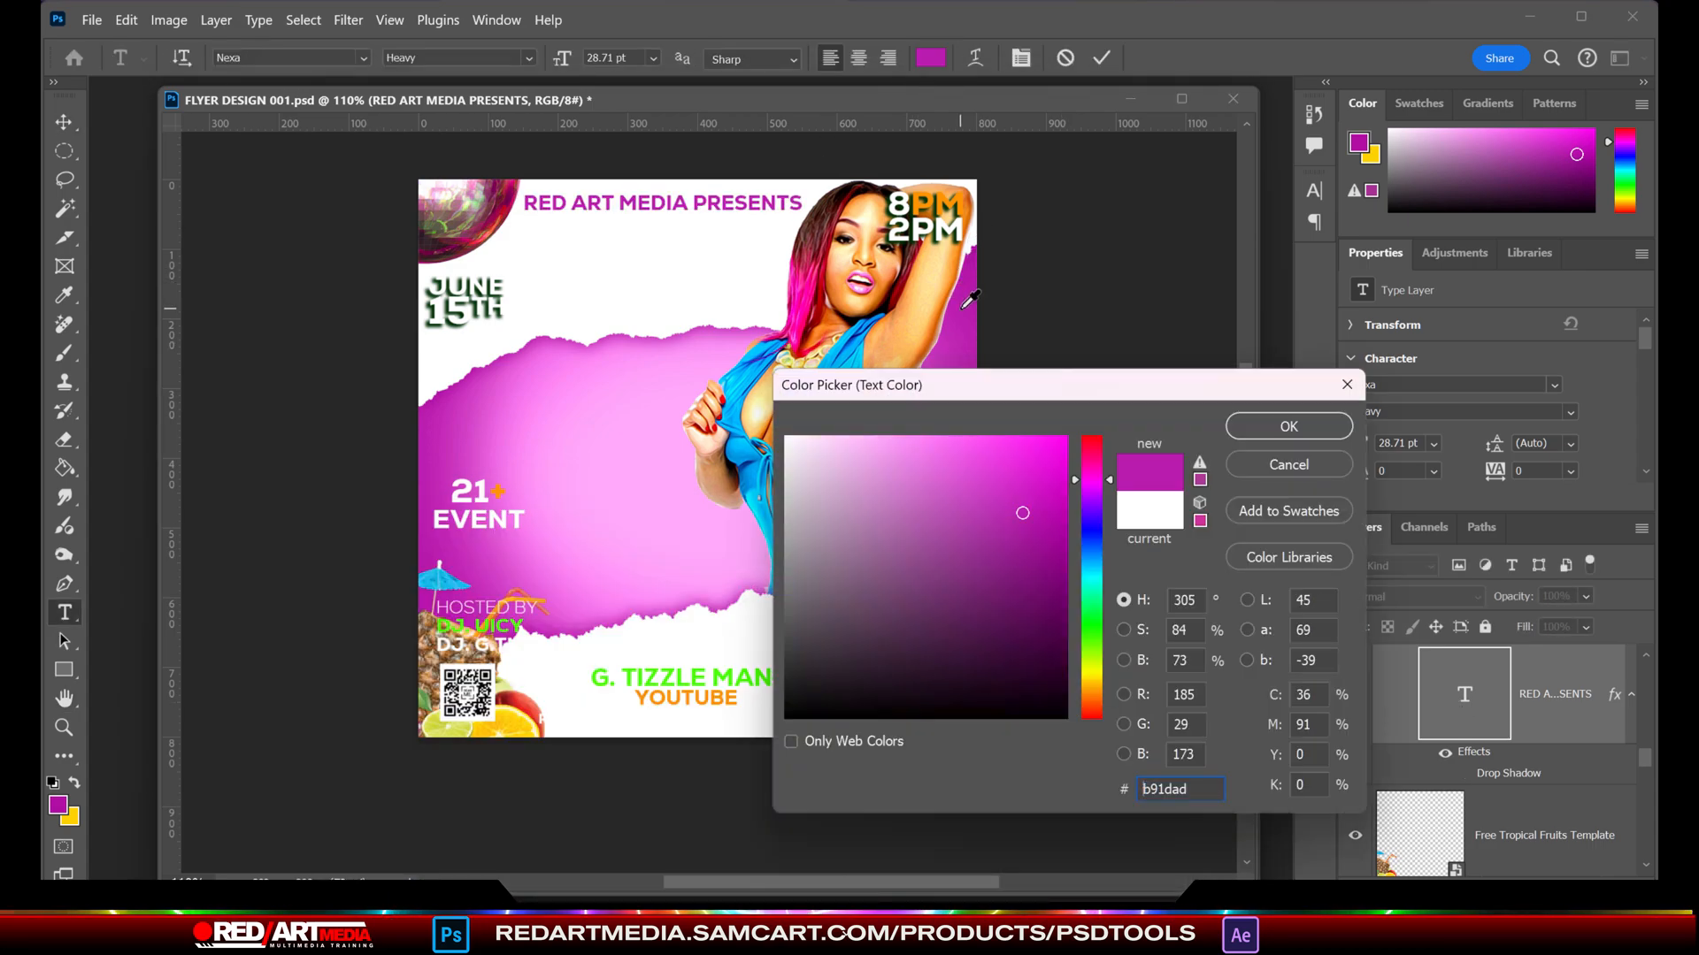
pyautogui.click(1288, 425)
# - Reduce the RED ART MEDIA PRESENTS text to 21 pt and centre it horizontally on the canvas
pyautogui.click(63, 122)
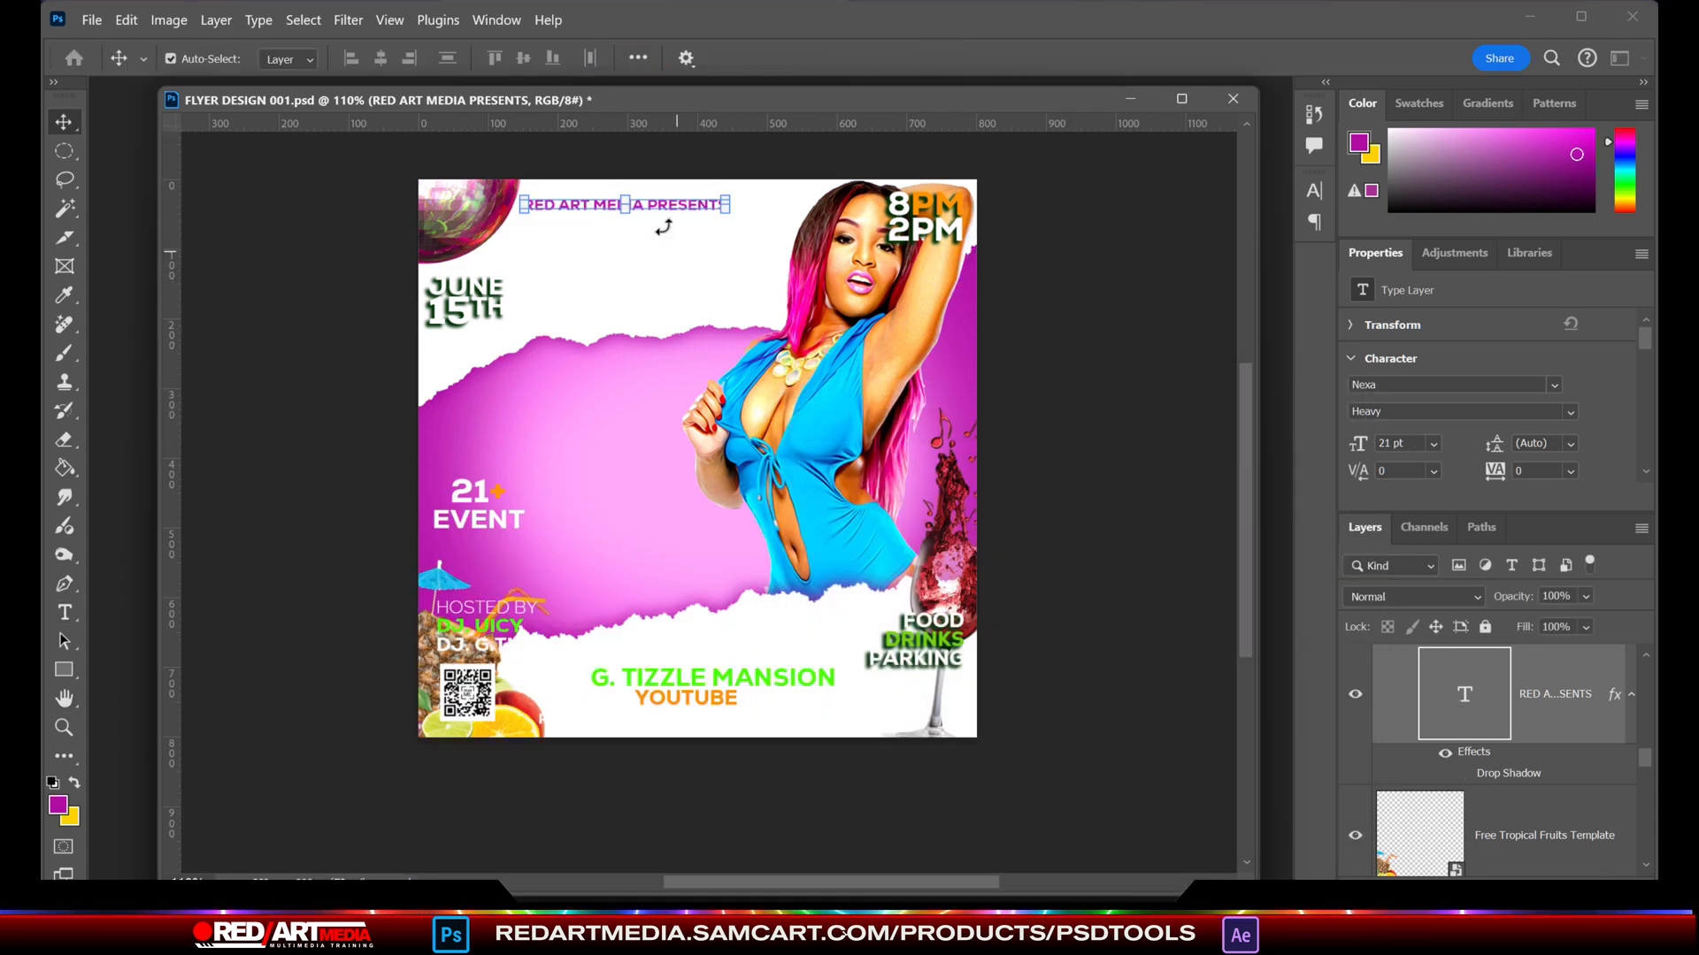
pyautogui.hotkey('ctrl', 'a')
pyautogui.click(382, 59)
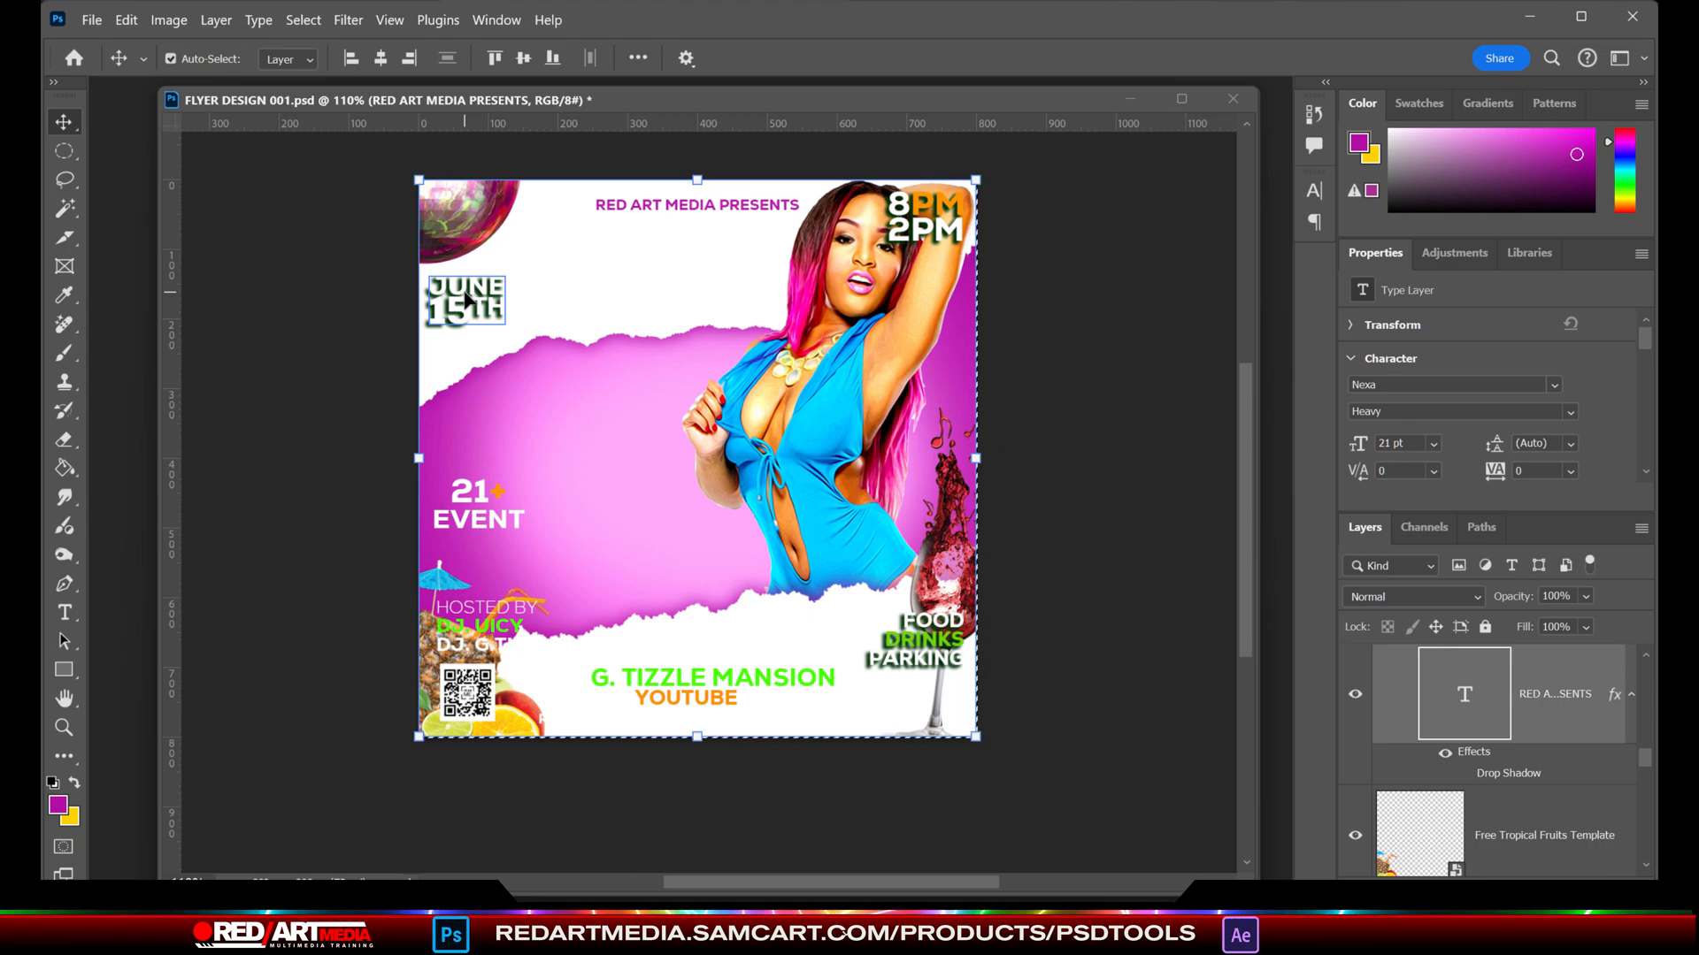
# - Replace the JUNE 15TH text with THURS MAR on two lines and move it under the RED ART MEDIA PRESENTS line
pyautogui.doubleClick(459, 294)
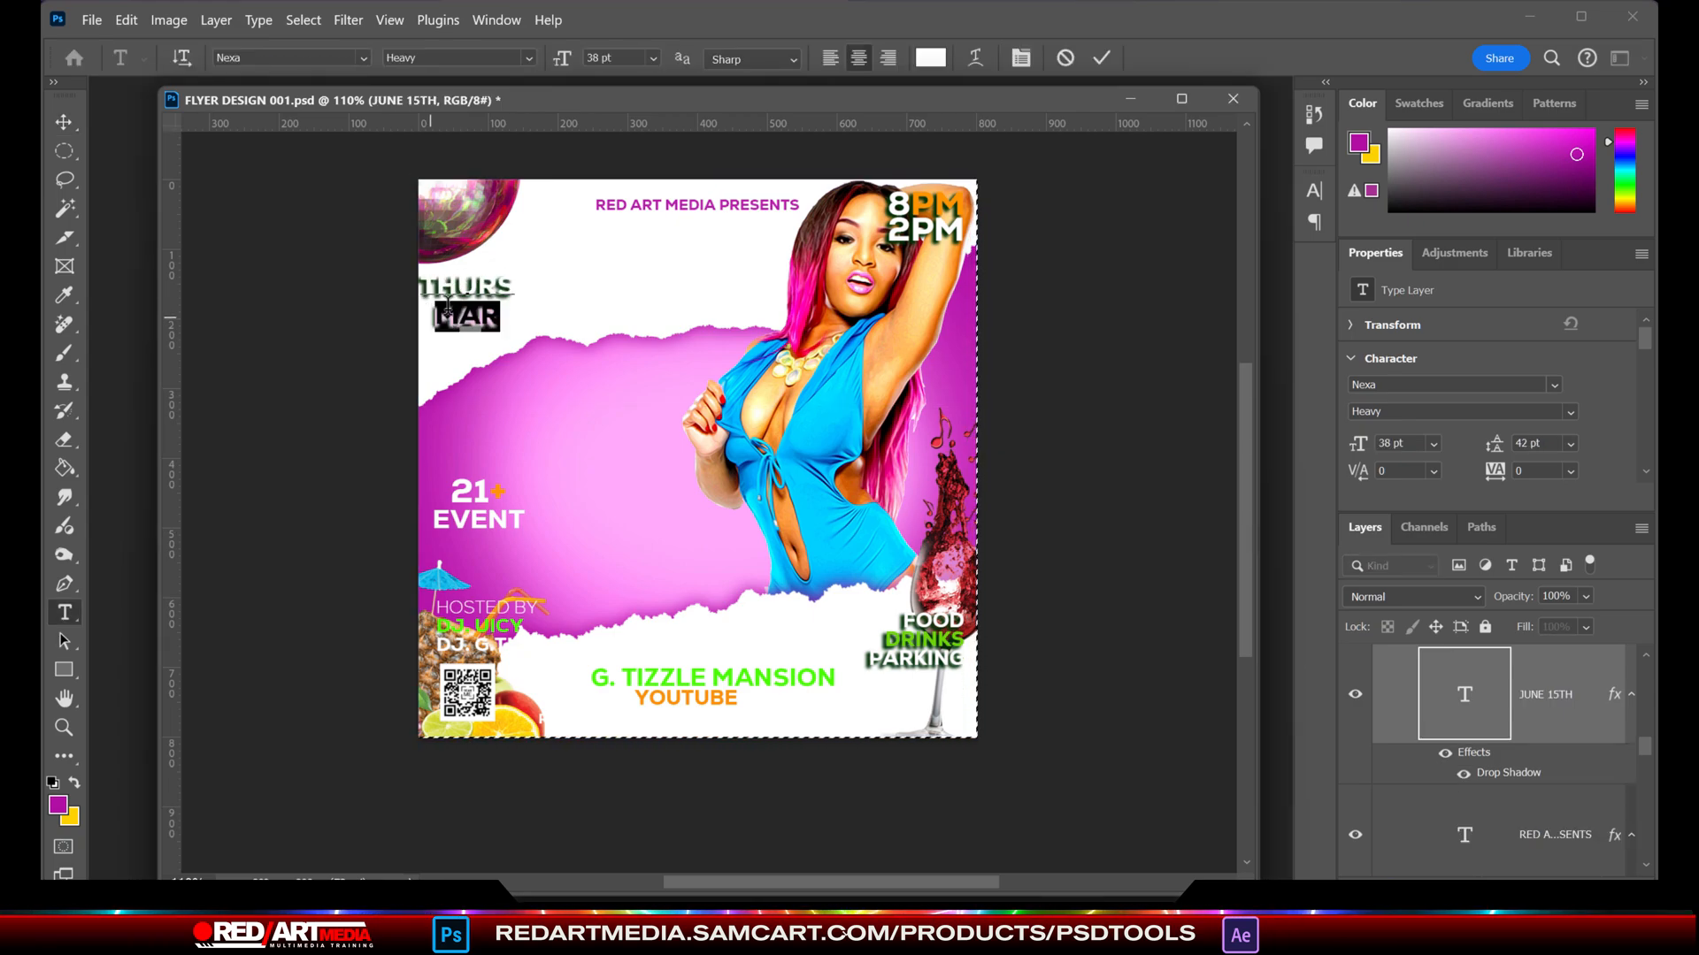
pyautogui.click(1020, 58)
pyautogui.moveTo(1192, 252); pyautogui.dragTo(1202, 254)
pyautogui.click(64, 122)
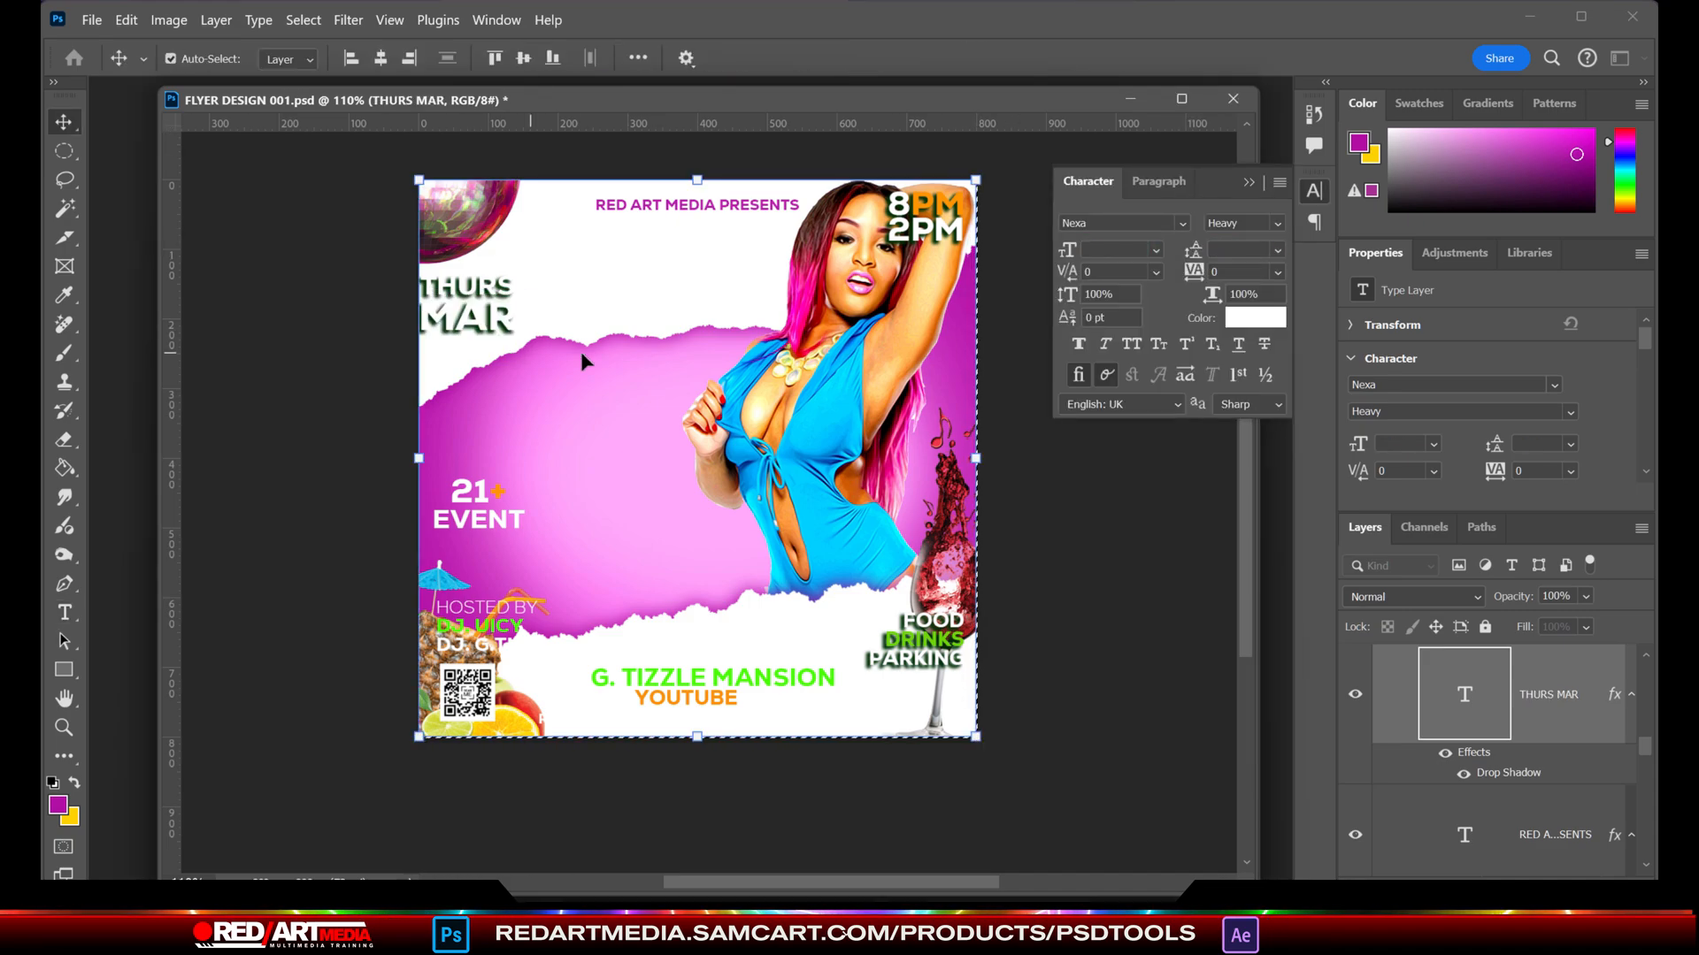
pyautogui.moveTo(513, 309); pyautogui.dragTo(629, 256)
# - Give the THURS MAR text's drop shadow a gray color, 2 px distance and 6 px size
pyautogui.doubleClick(1506, 775)
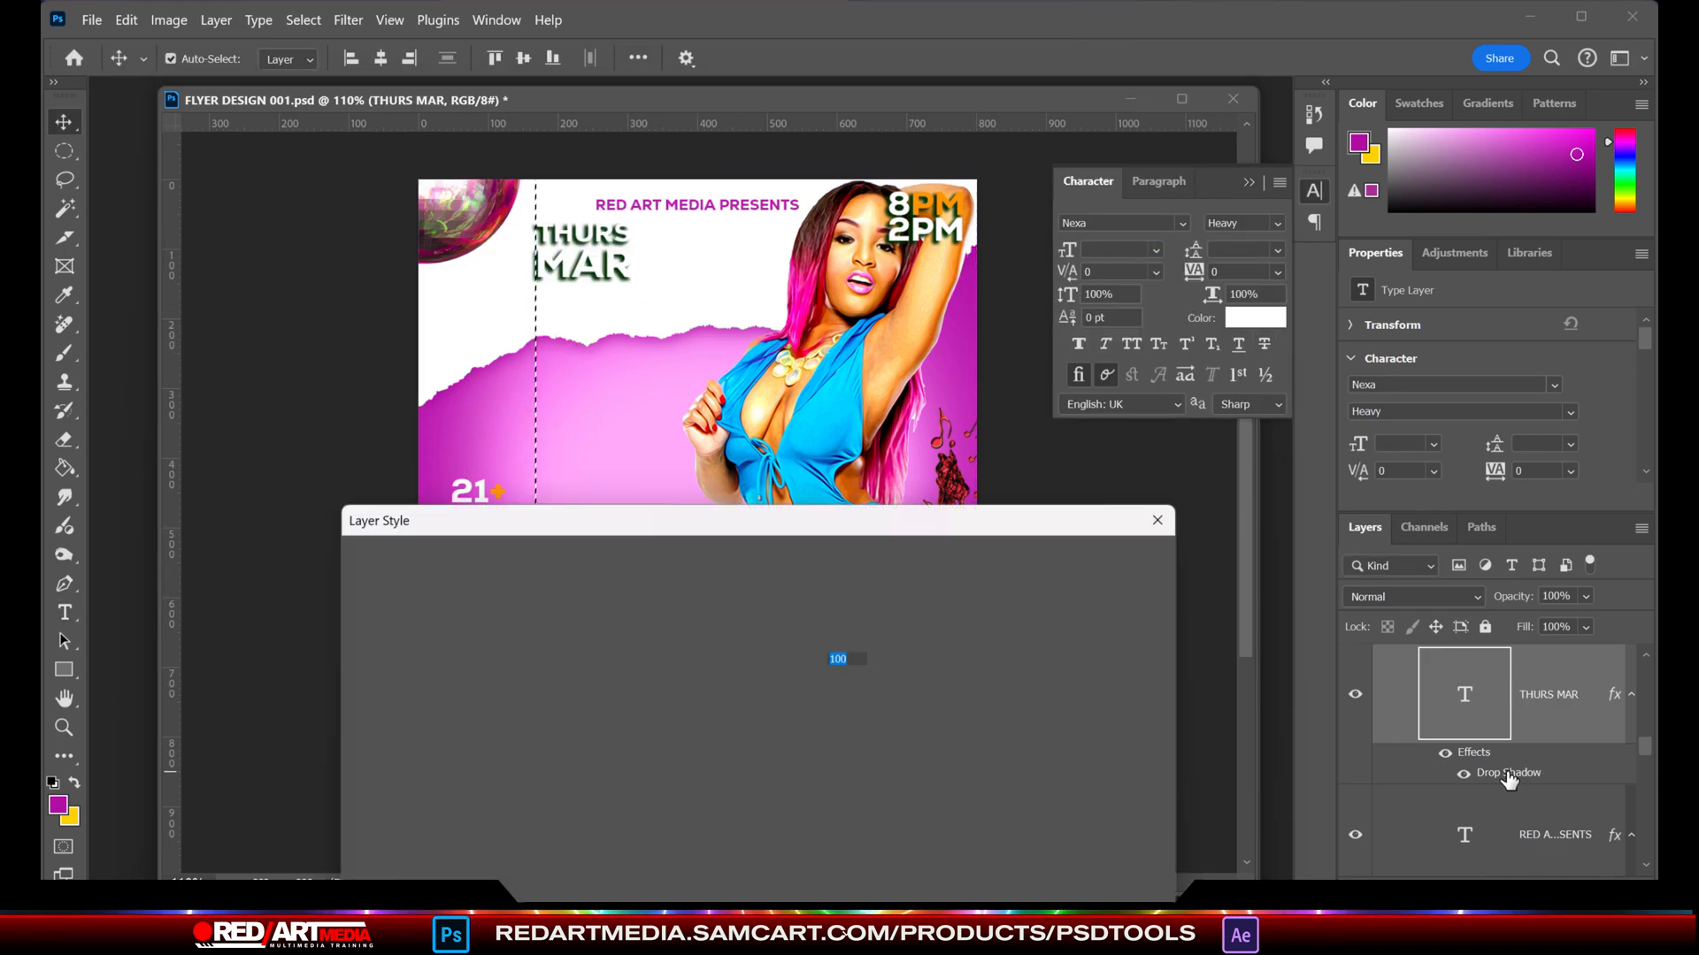
pyautogui.click(860, 621)
pyautogui.press('Return')
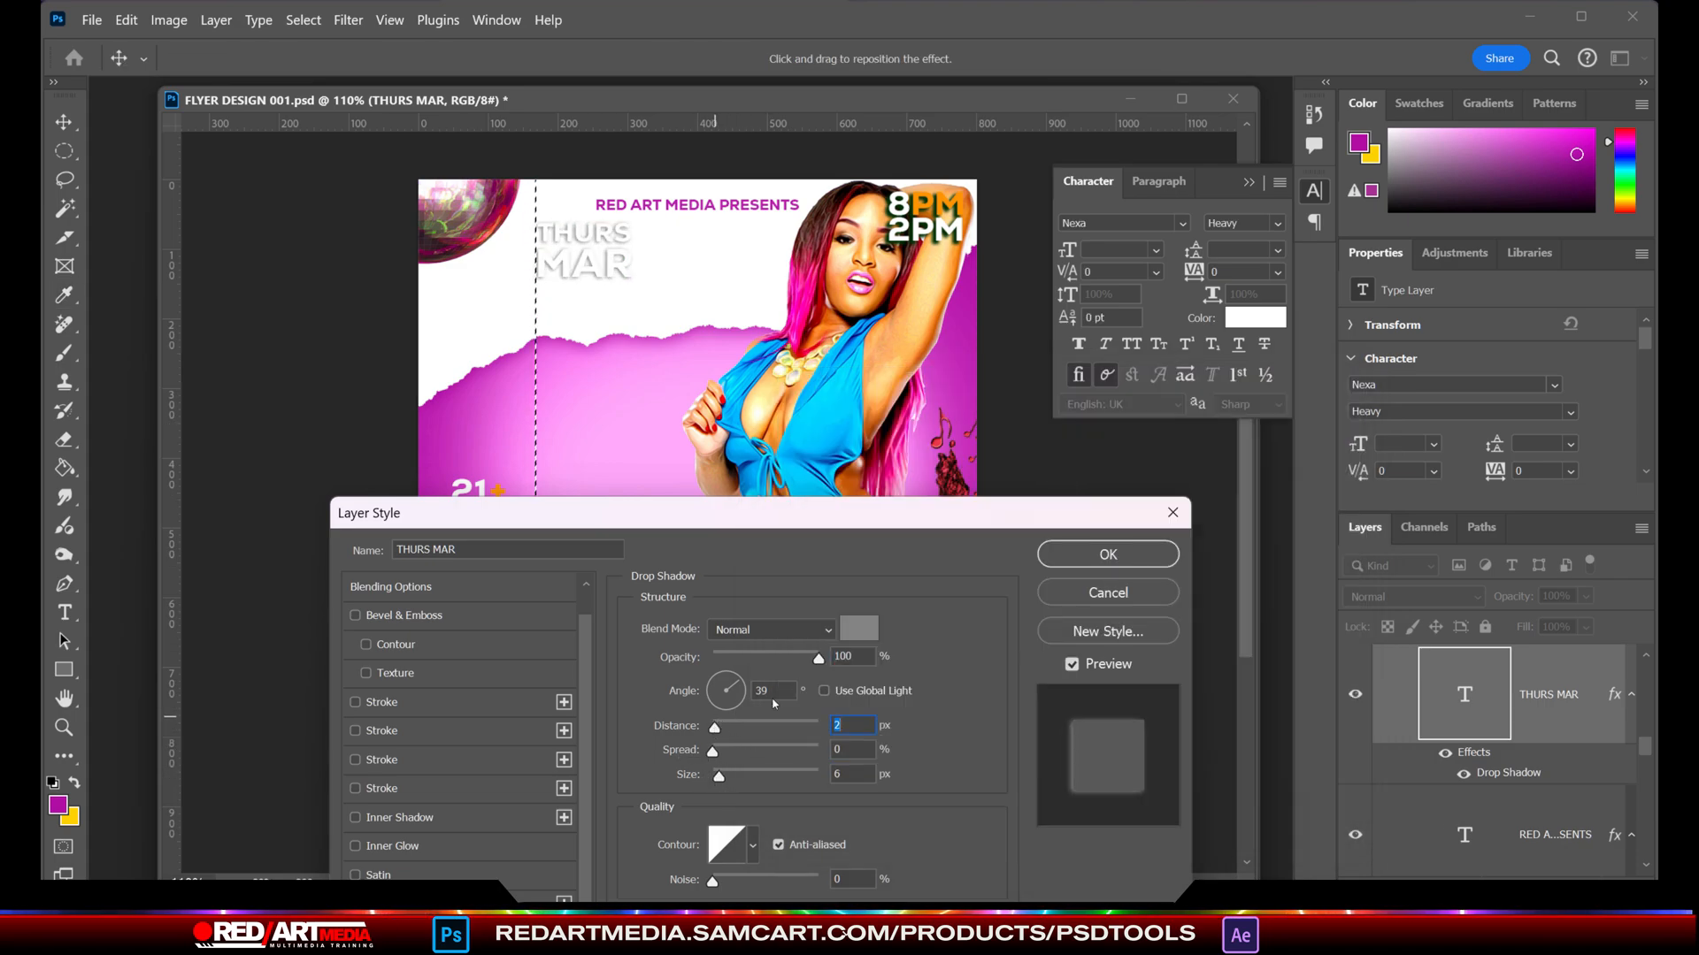
pyautogui.click(1108, 555)
# - Change the THURS MAR text color to black
pyautogui.click(1254, 317)
pyautogui.click(977, 715)
pyautogui.click(1248, 423)
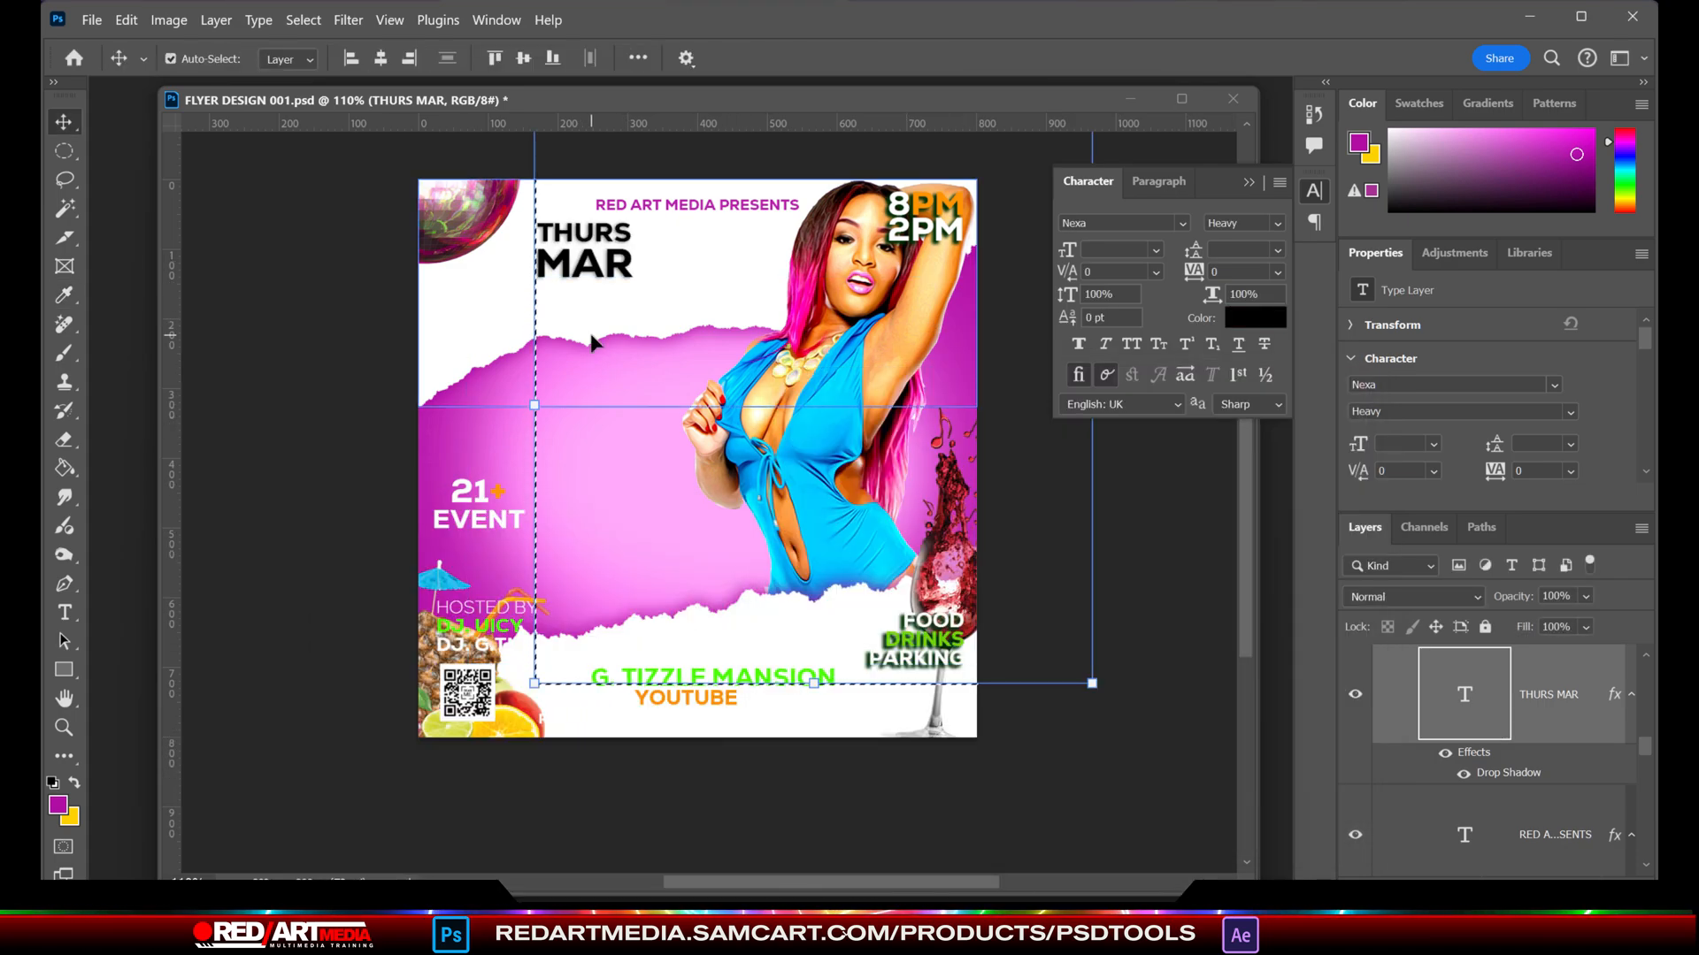
# - Set the THURS MAR text in Bebas Regular with 55 pt leading and a -8 pt baseline shift
pyautogui.press('t')
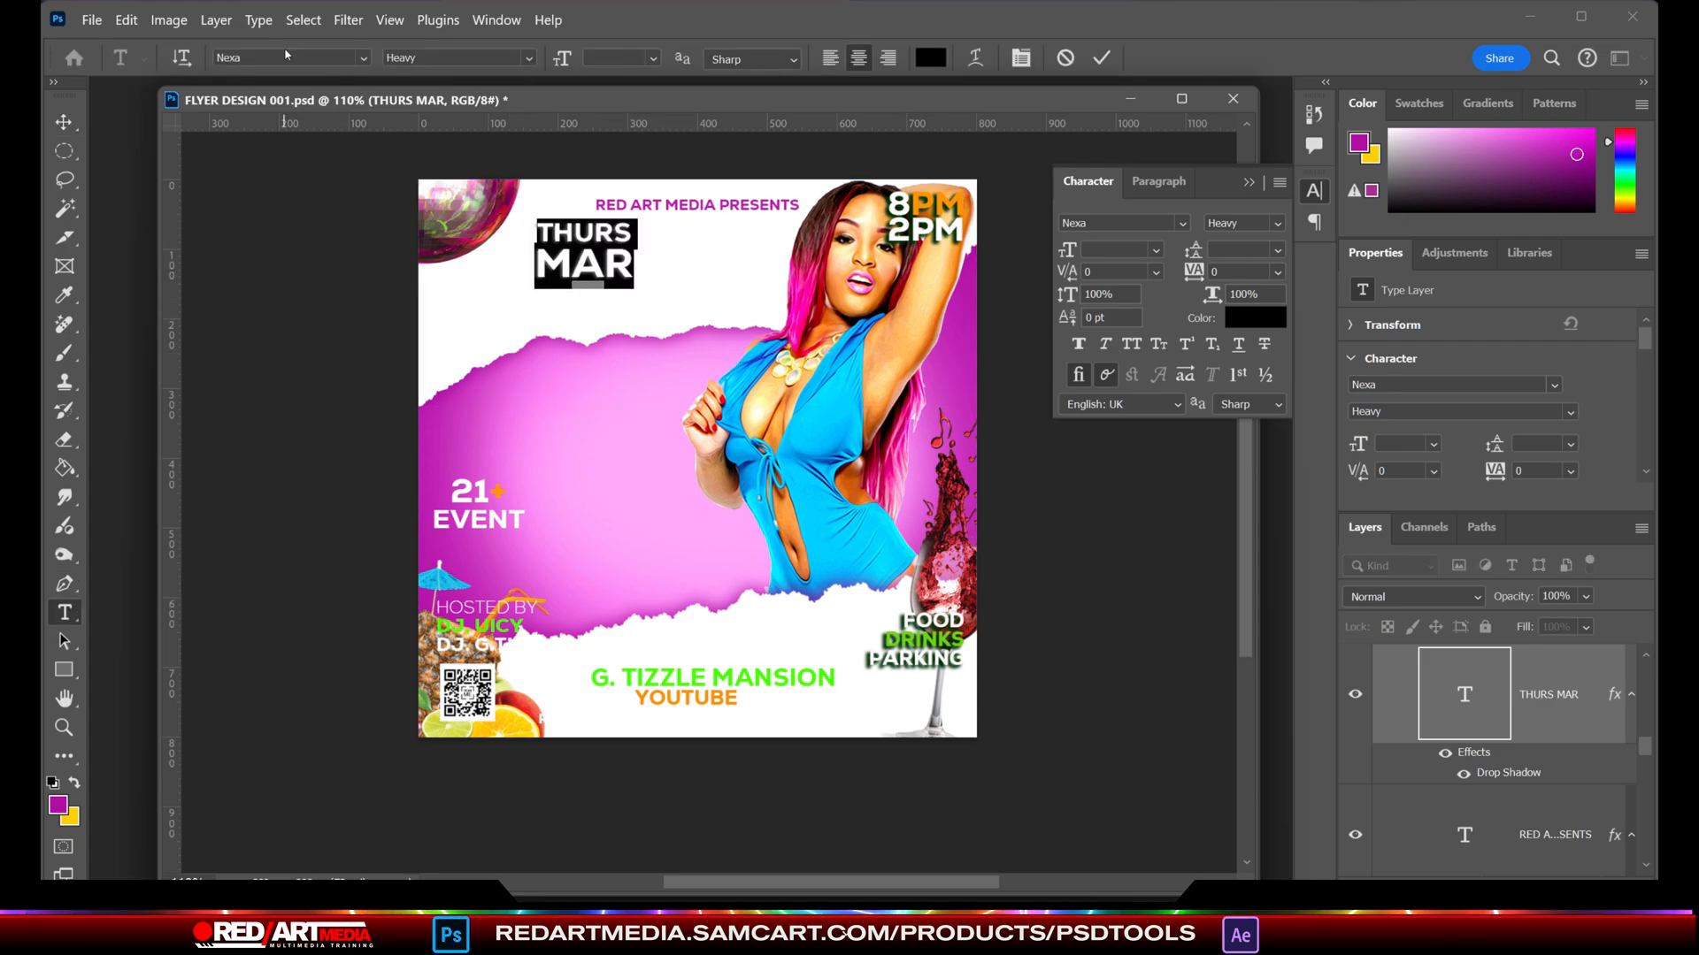
pyautogui.click(285, 55)
pyautogui.write('bebas')
pyautogui.click(770, 228)
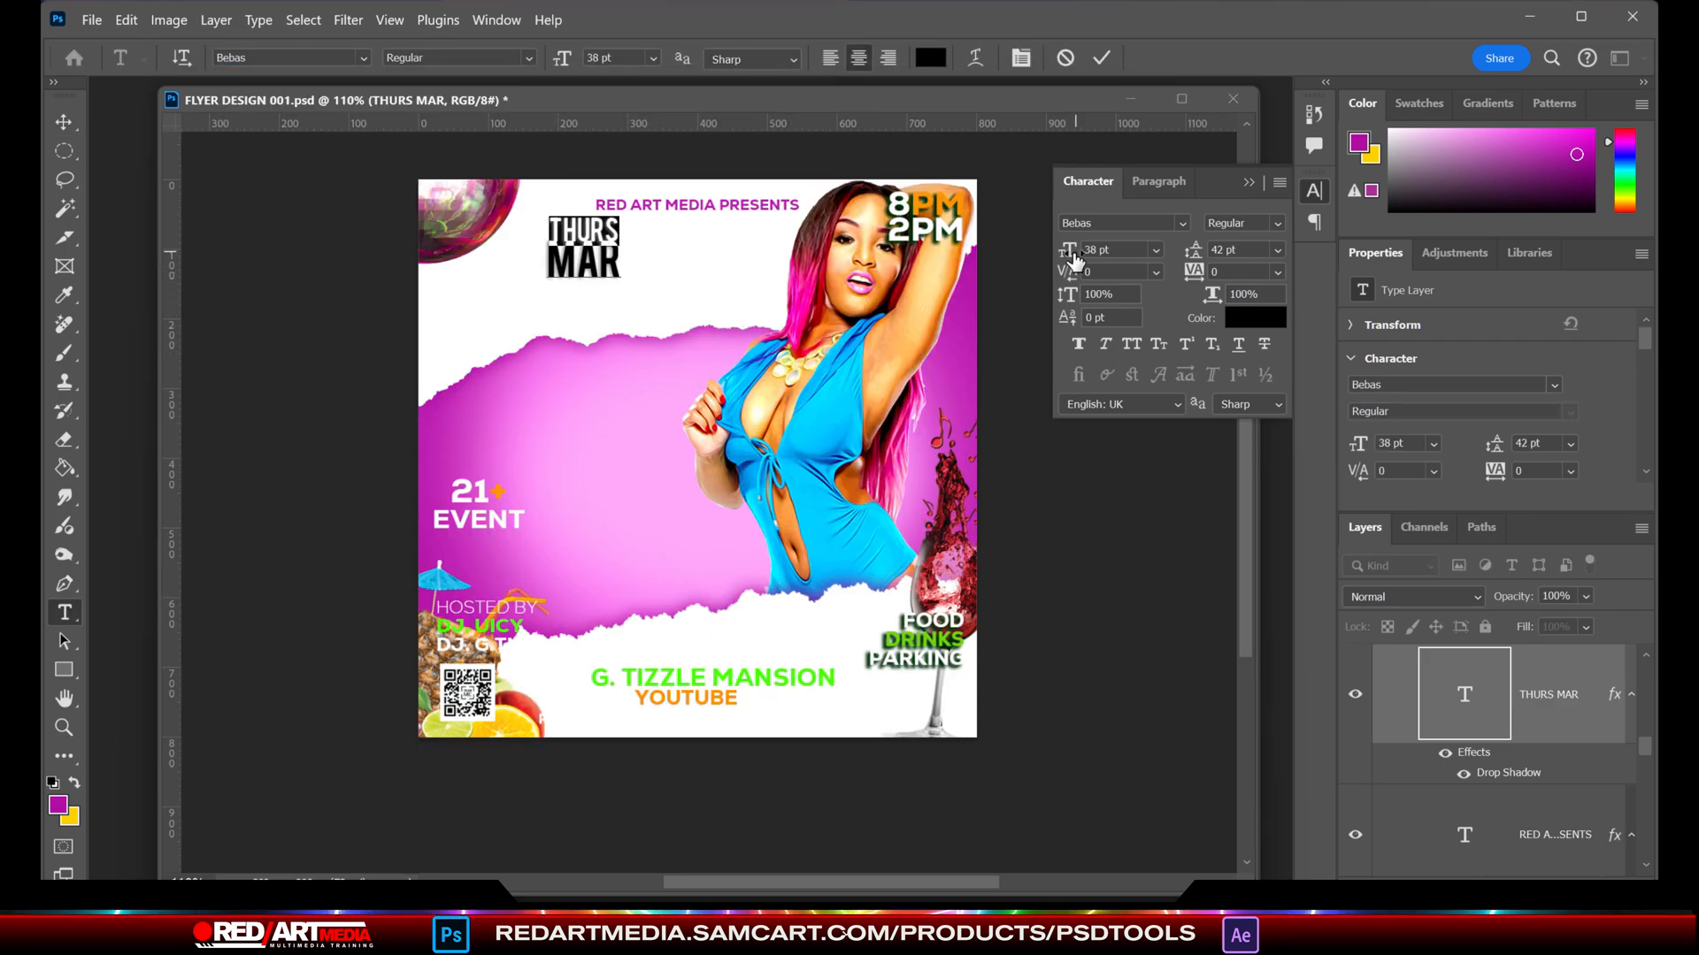
pyautogui.press('v')
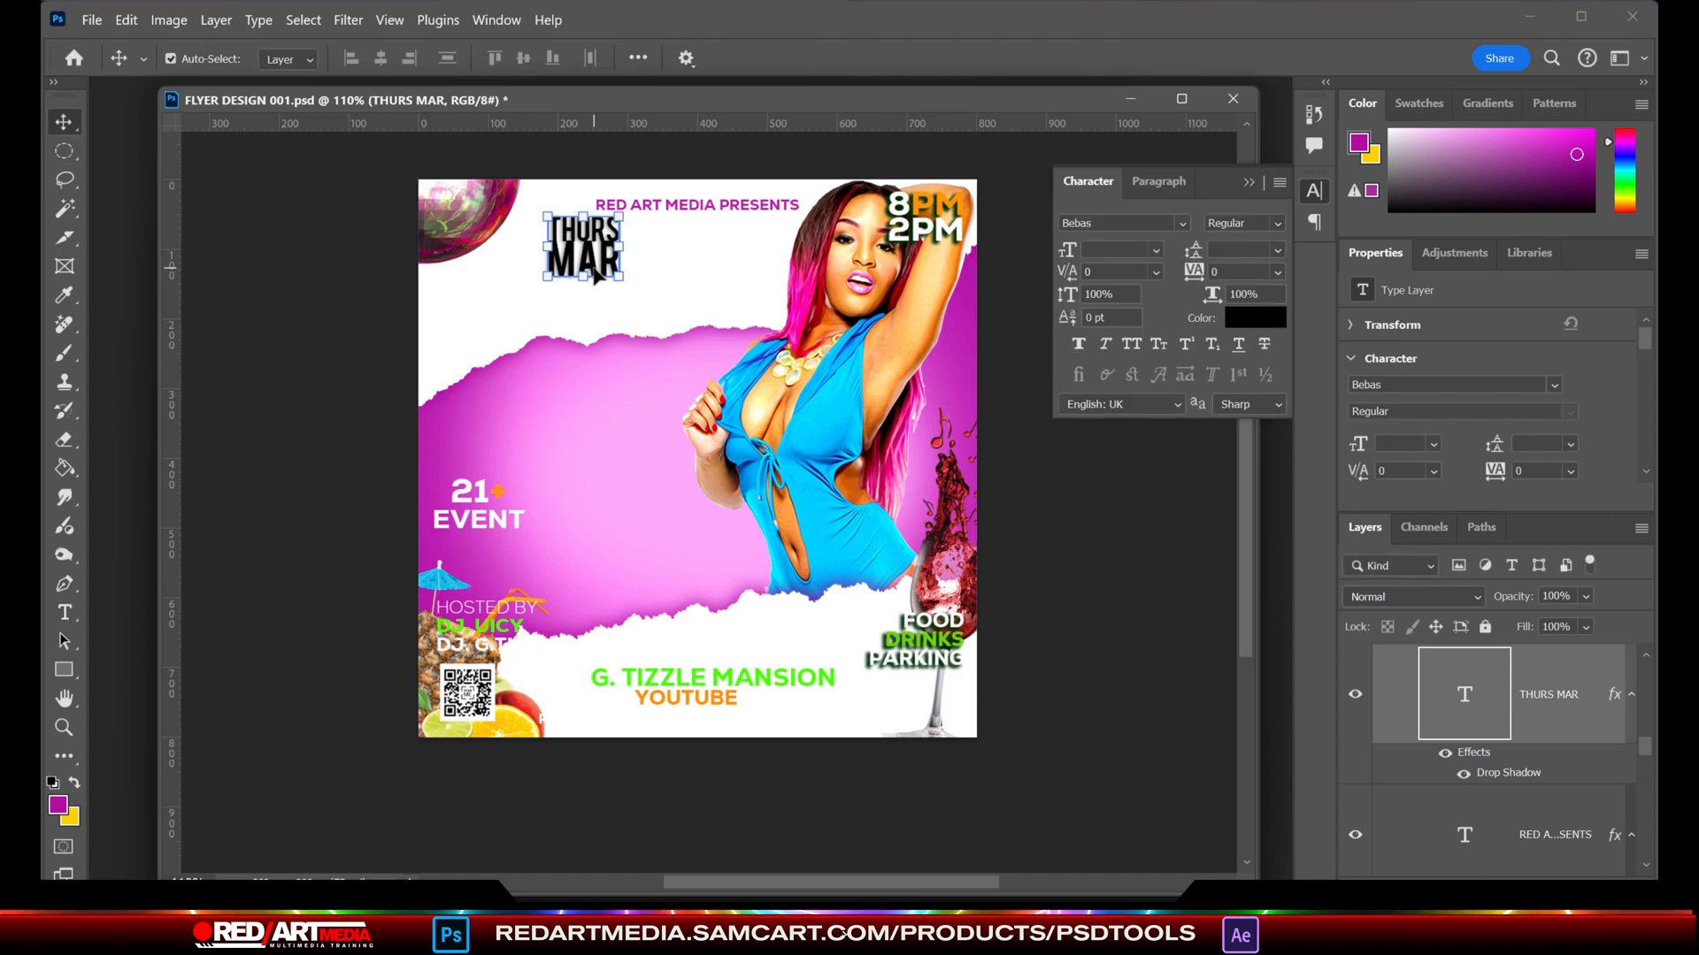
pyautogui.press('t')
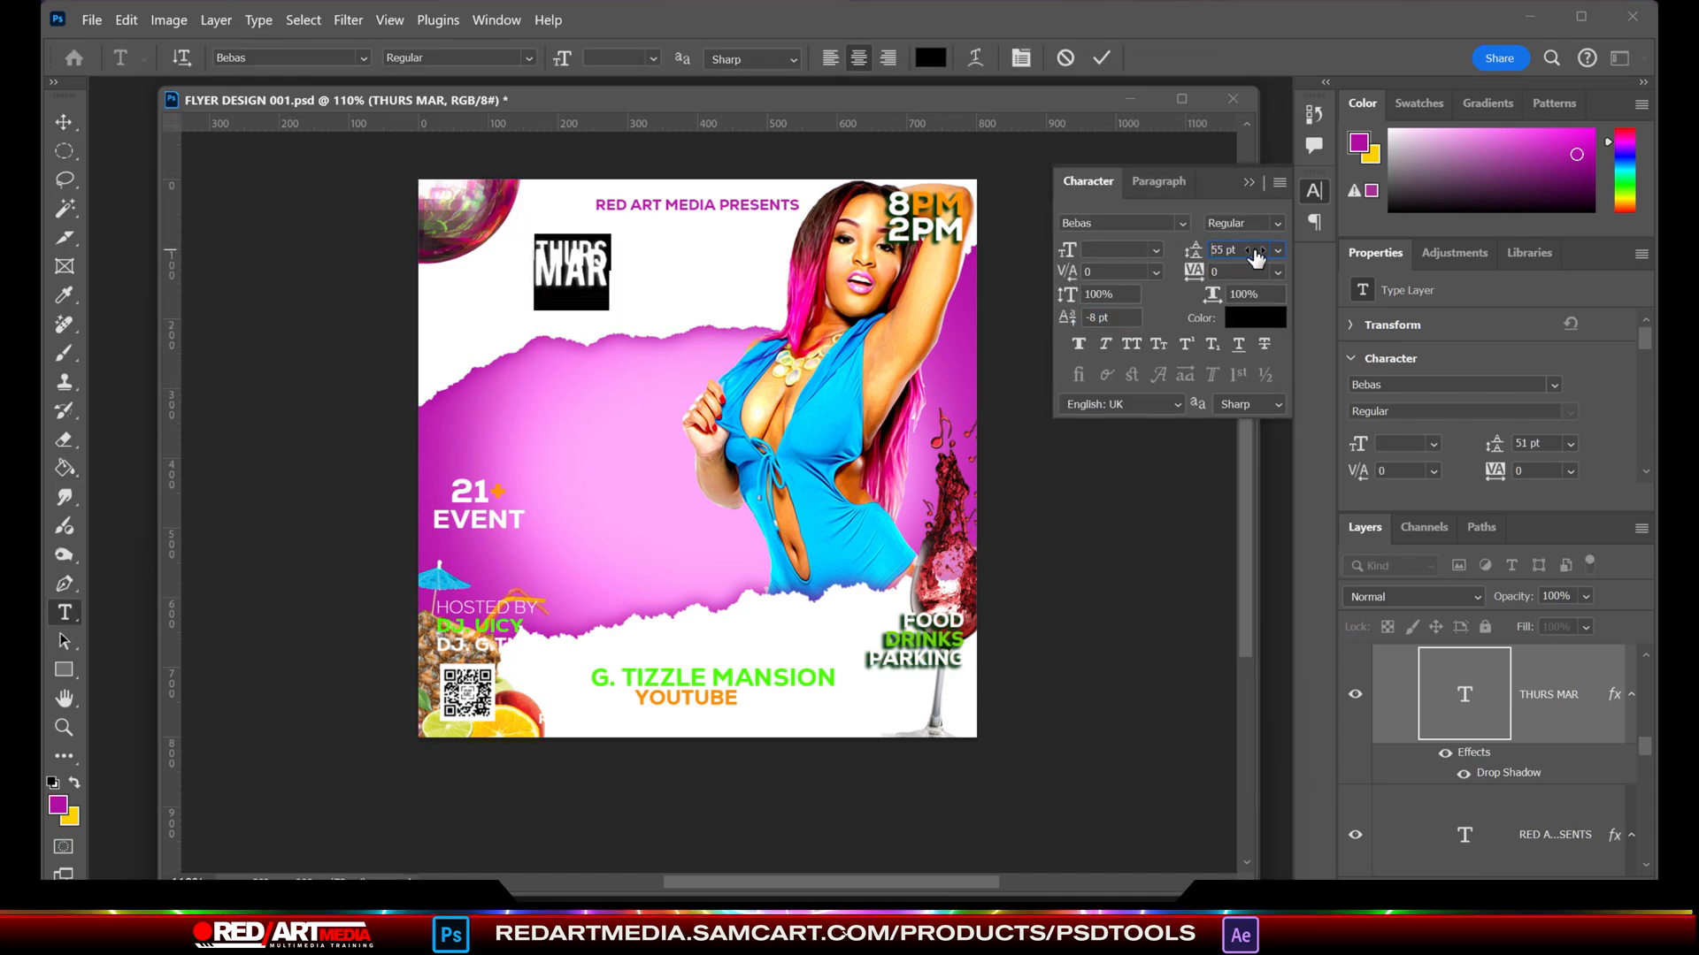
pyautogui.click(67, 123)
# - Add the text 28, enlarge it to 99.75 pt and position it beside THURS MAR
pyautogui.press('t')
pyautogui.click(695, 305)
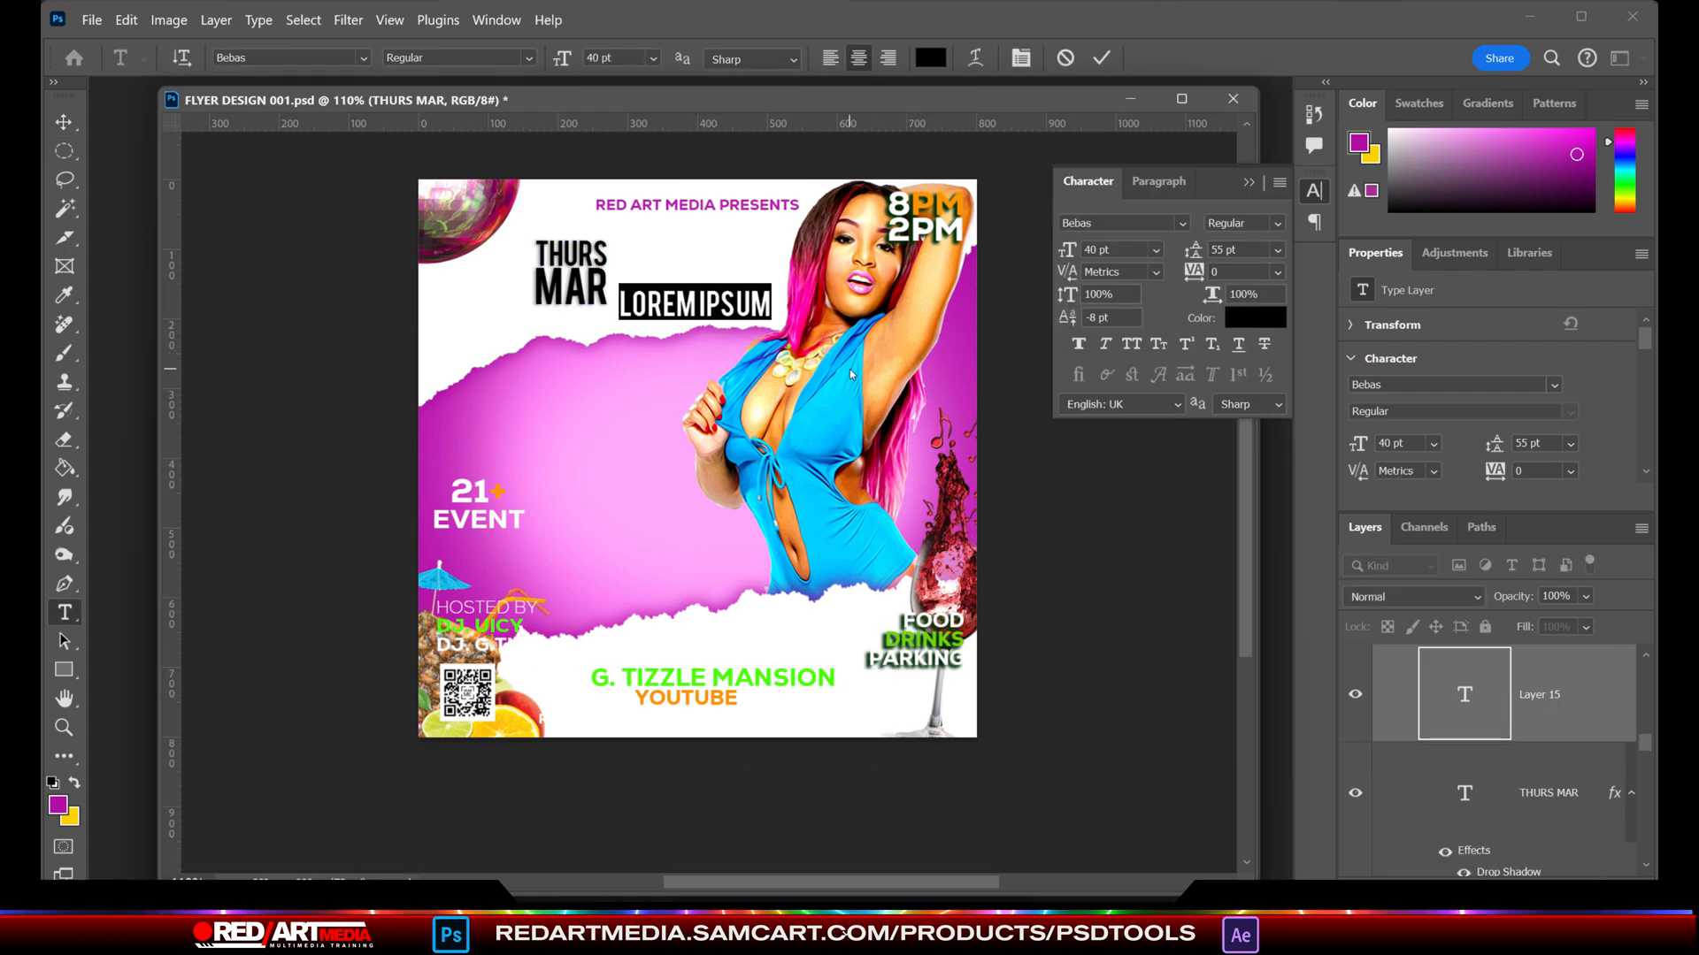
pyautogui.click(73, 128)
pyautogui.moveTo(695, 289); pyautogui.dragTo(696, 244)
pyautogui.moveTo(683, 292); pyautogui.dragTo(638, 275)
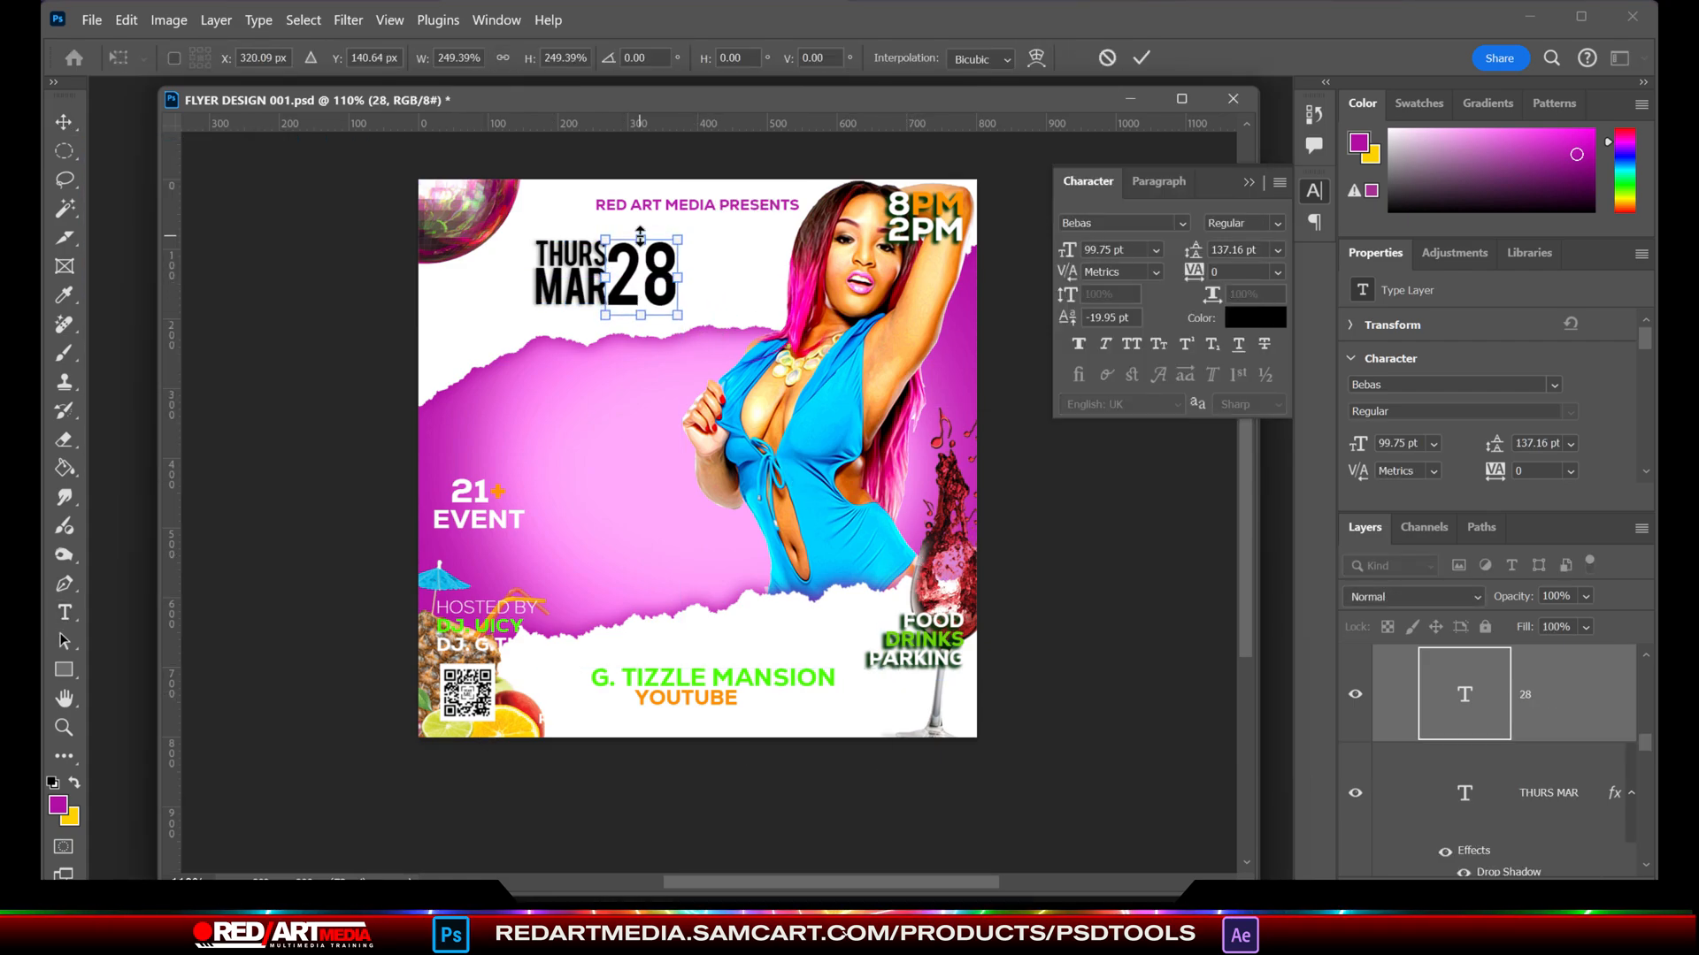
# - Duplicate the THURS MAR text, place the copy on the other side of the 28 and change it to open@ 6PM
pyautogui.click(1476, 848)
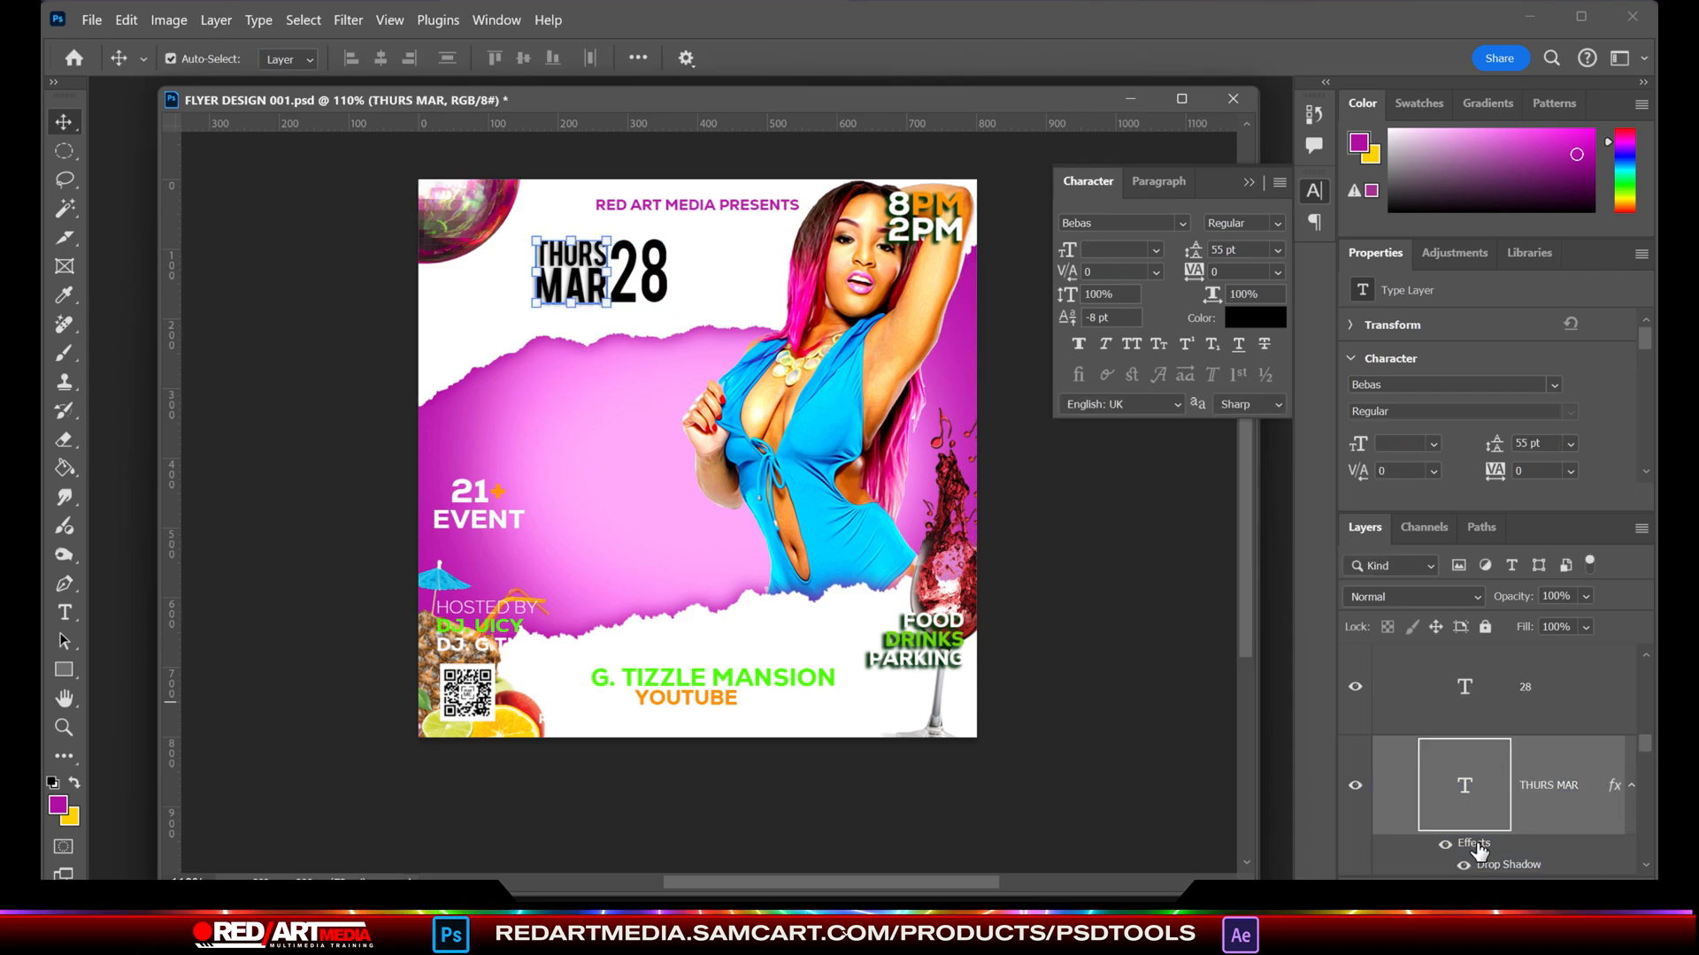
pyautogui.click(65, 611)
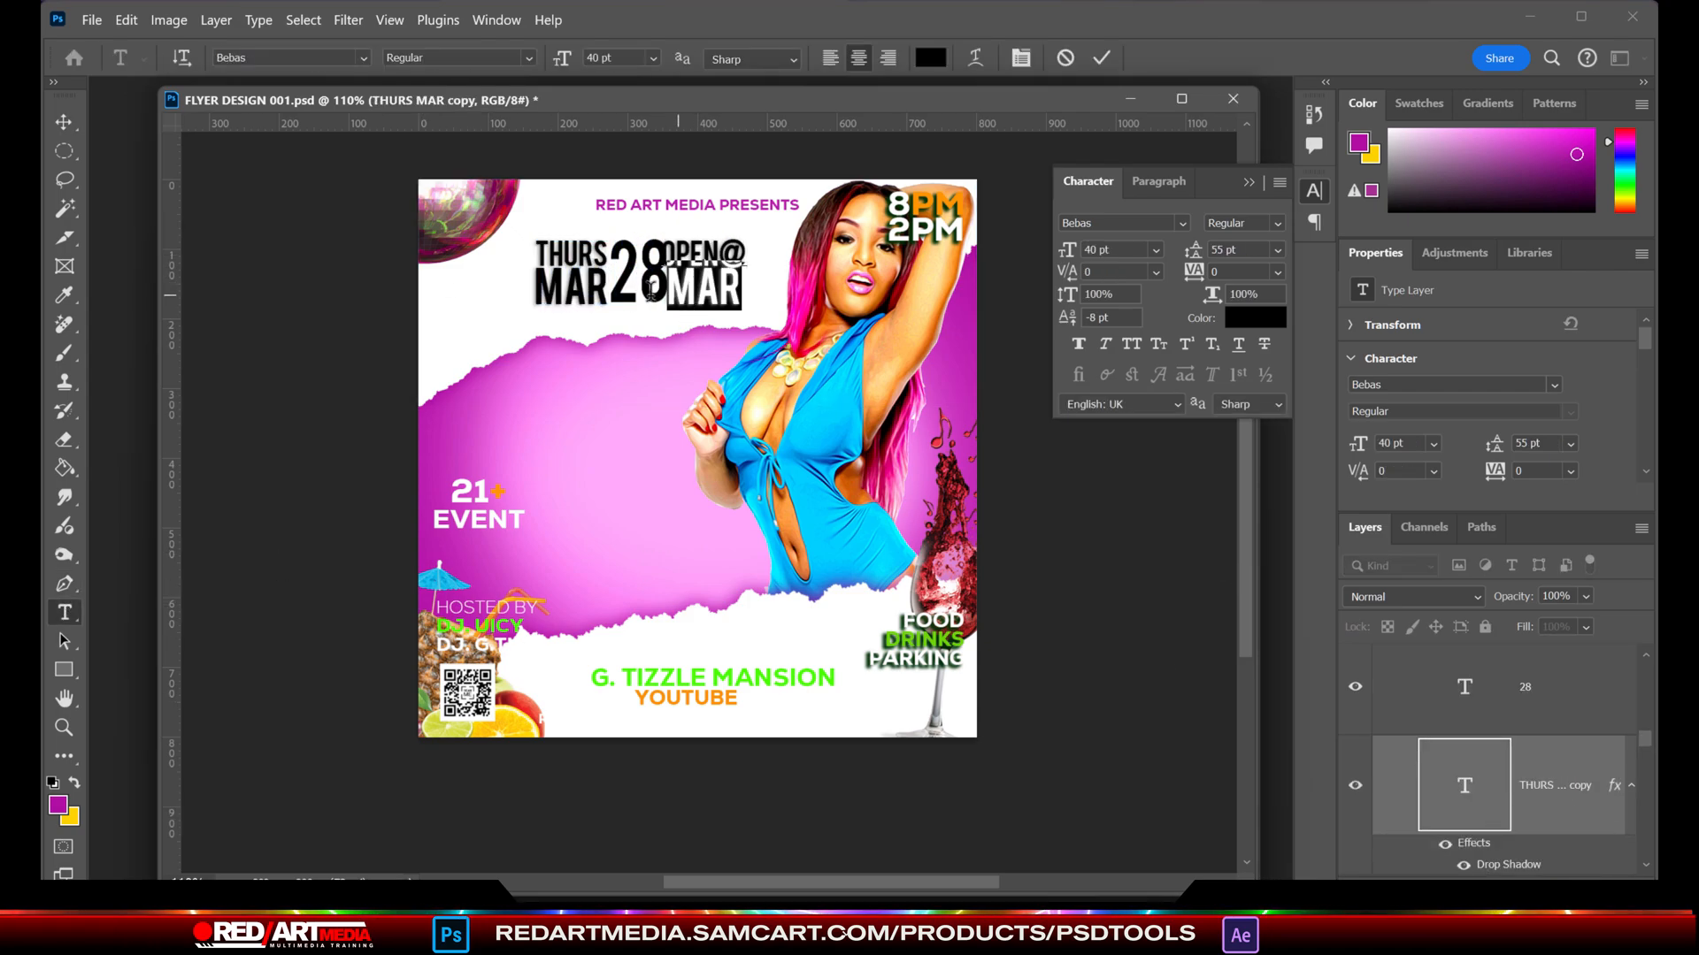
pyautogui.click(76, 127)
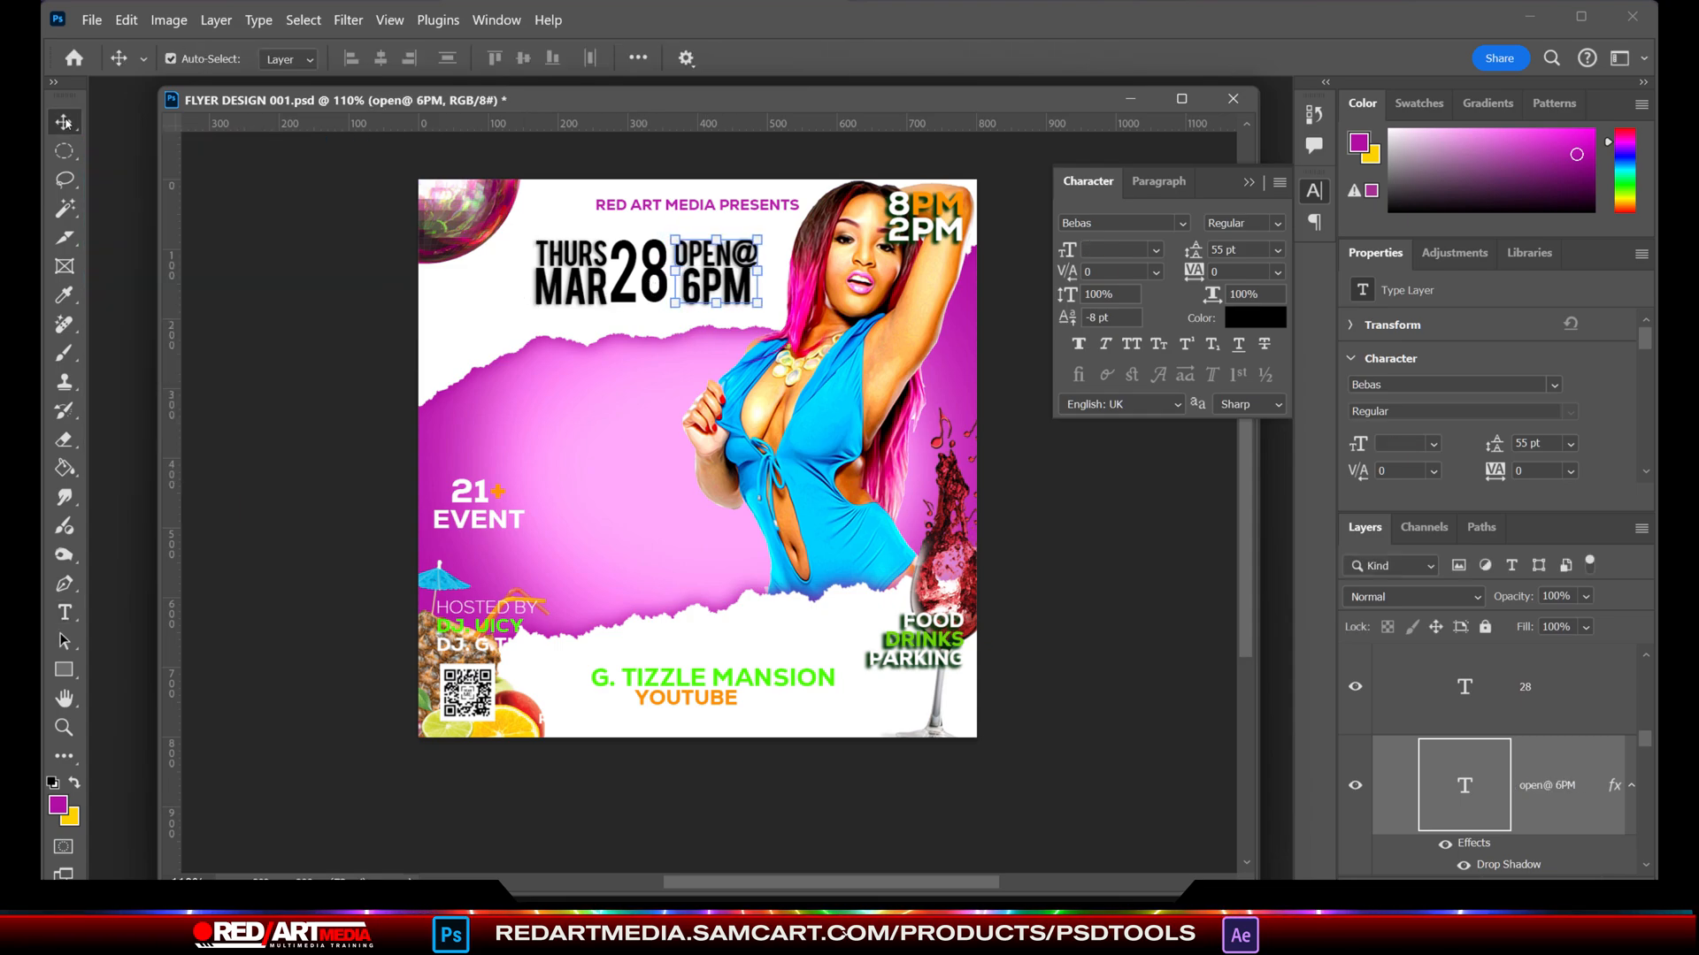
# - Change the 28 text's font to American Captain Regular and enlarge it to fill the gap between THURS MAR and OPEN@ 6PM
pyautogui.click(623, 286)
pyautogui.doubleClick(618, 276)
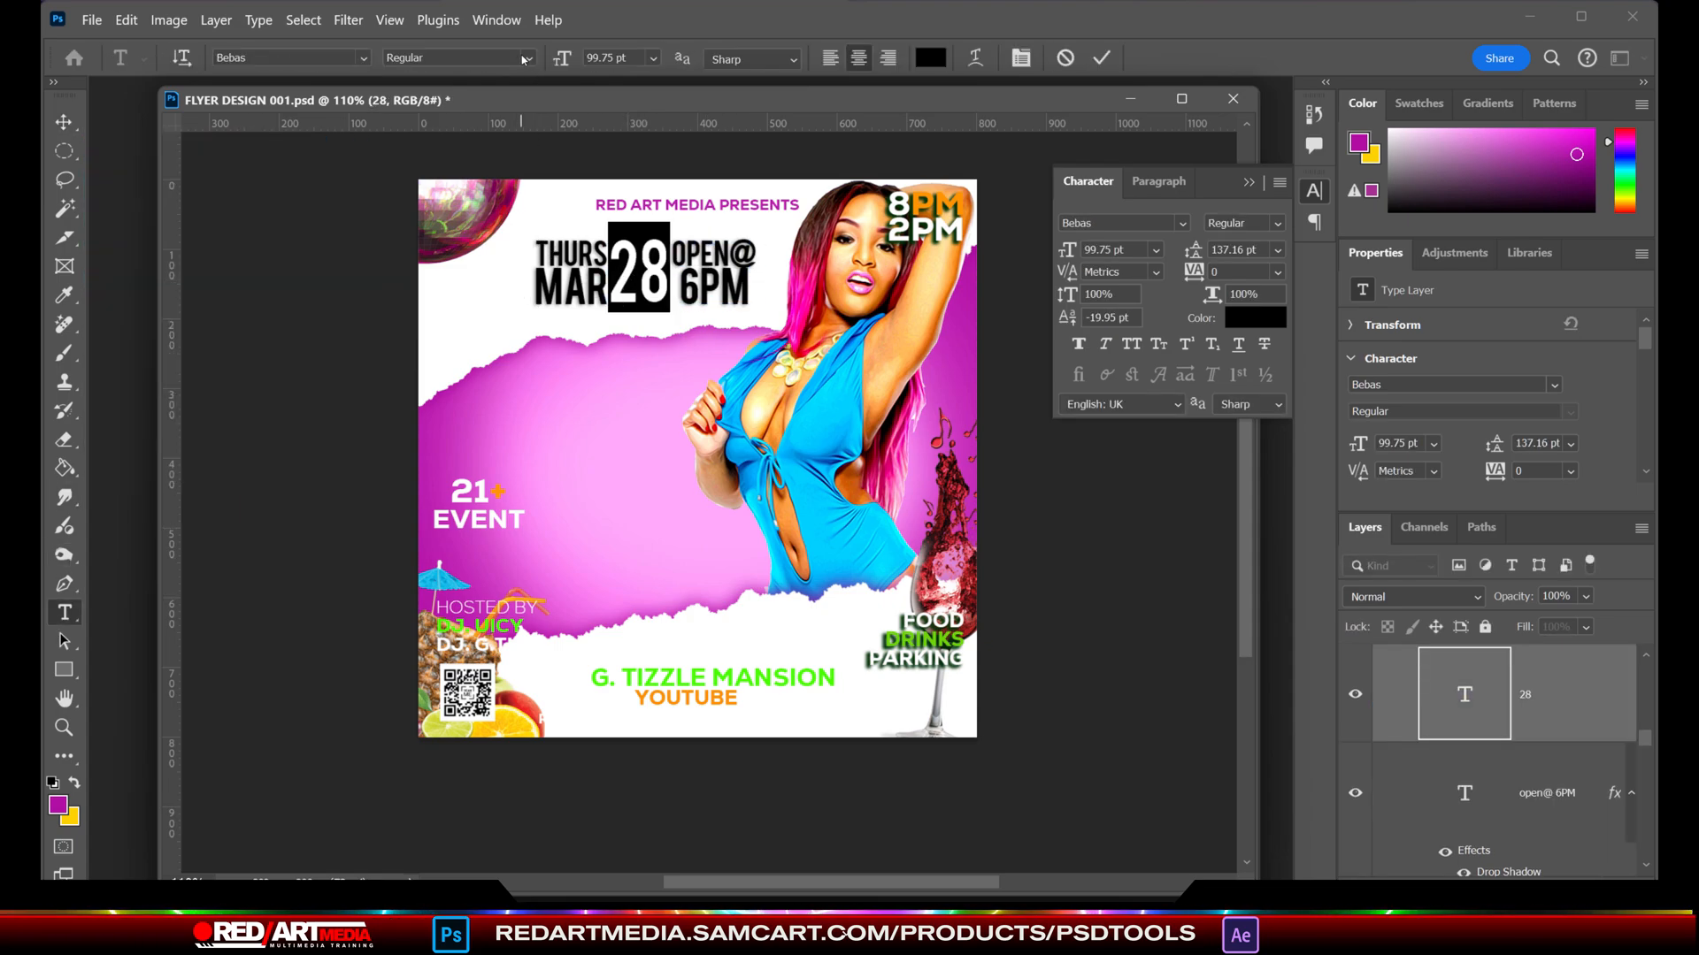
pyautogui.click(528, 60)
pyautogui.click(365, 60)
pyautogui.click(364, 60)
pyautogui.scroll(-15, 609, 544)
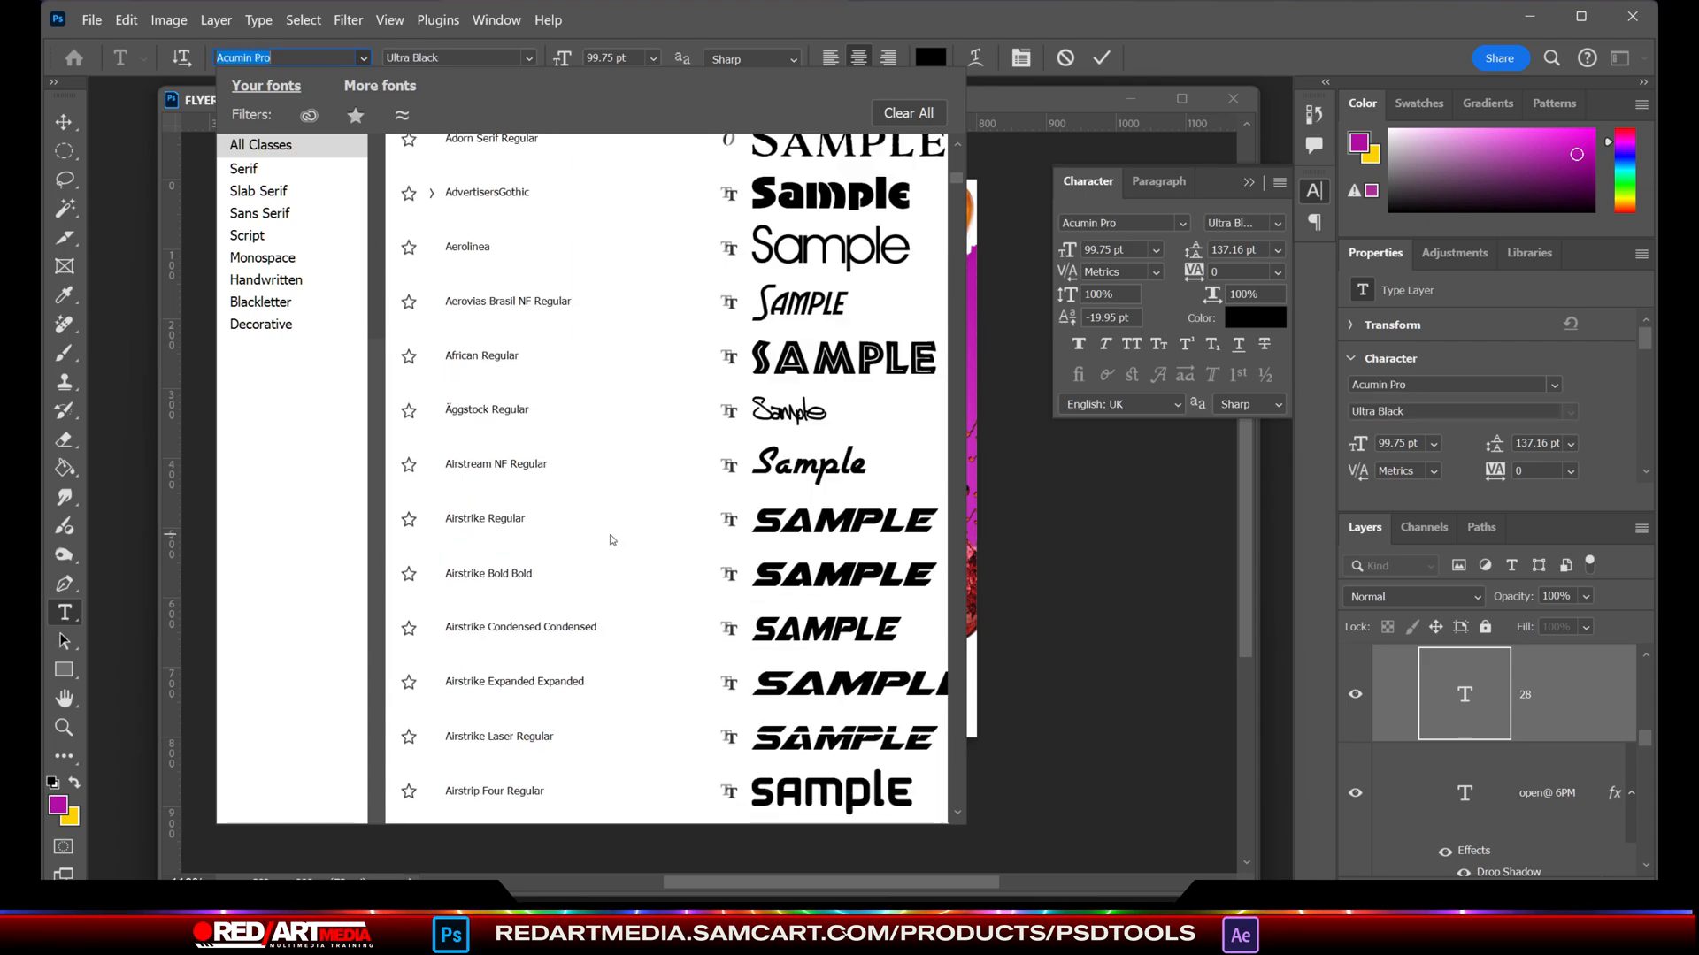
pyautogui.scroll(-15, 612, 540)
pyautogui.click(664, 322)
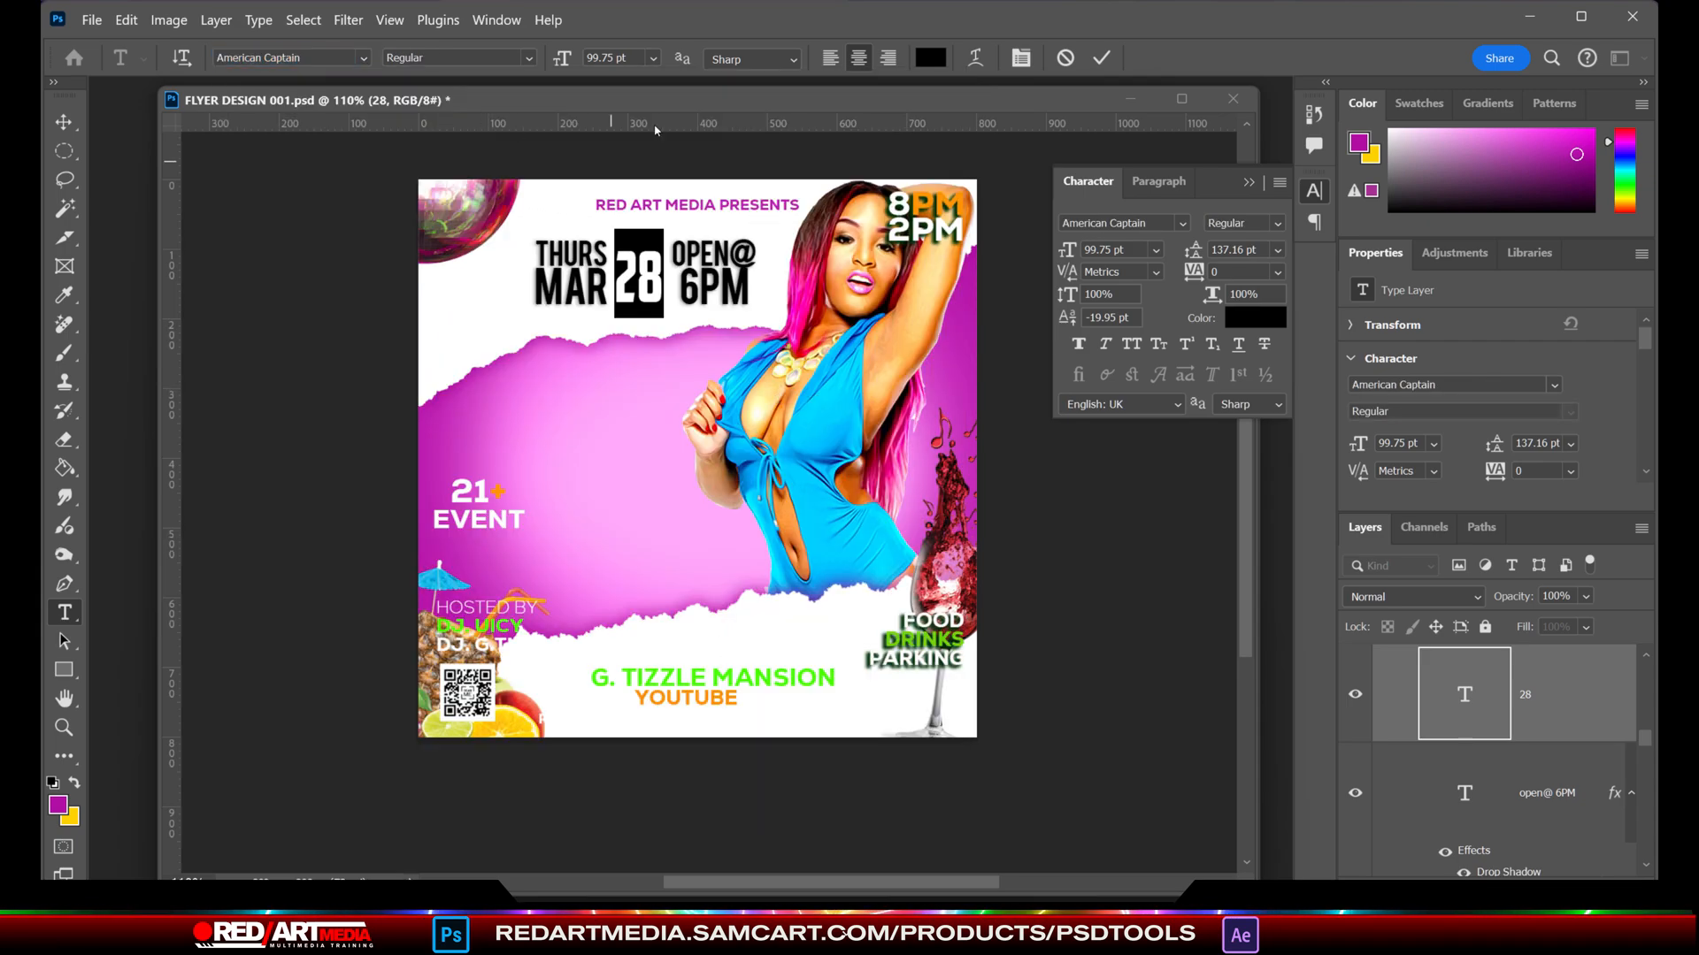
pyautogui.moveTo(576, 64); pyautogui.dragTo(590, 64)
pyautogui.click(63, 122)
pyautogui.click(652, 302)
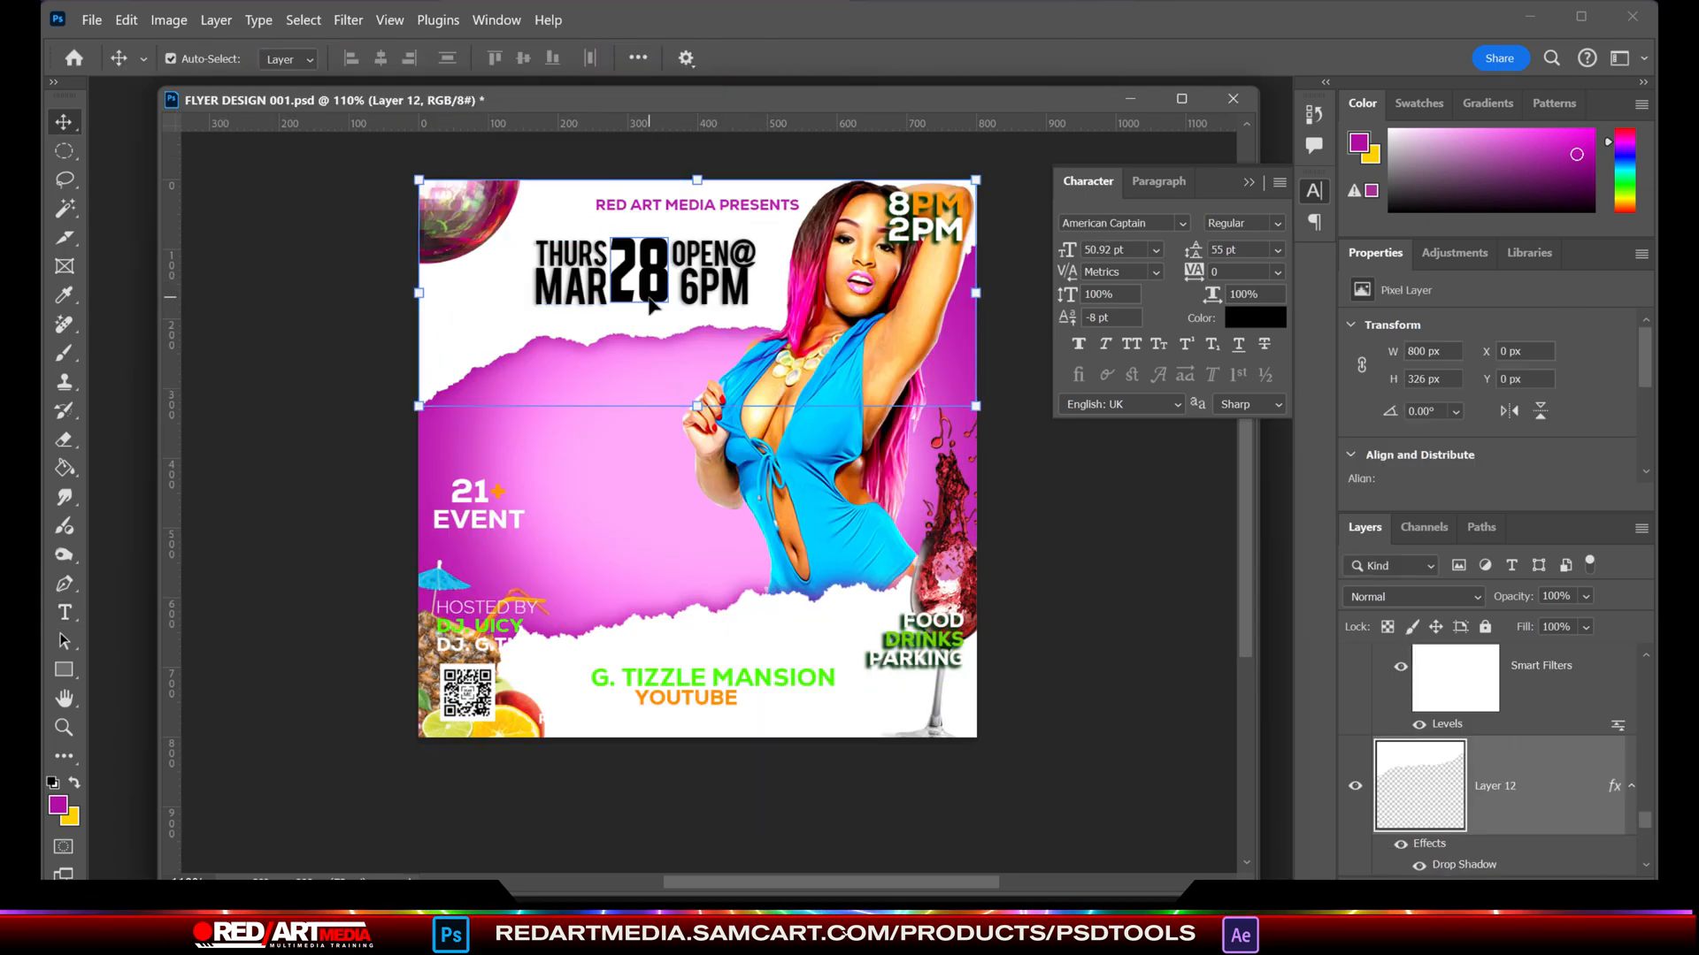
# - Recolour the 28 text bright pink (#d13fc5)
pyautogui.click(654, 290)
pyautogui.press('Right')
pyautogui.click(65, 612)
pyautogui.moveTo(669, 285); pyautogui.dragTo(610, 285)
pyautogui.click(58, 805)
pyautogui.click(1238, 428)
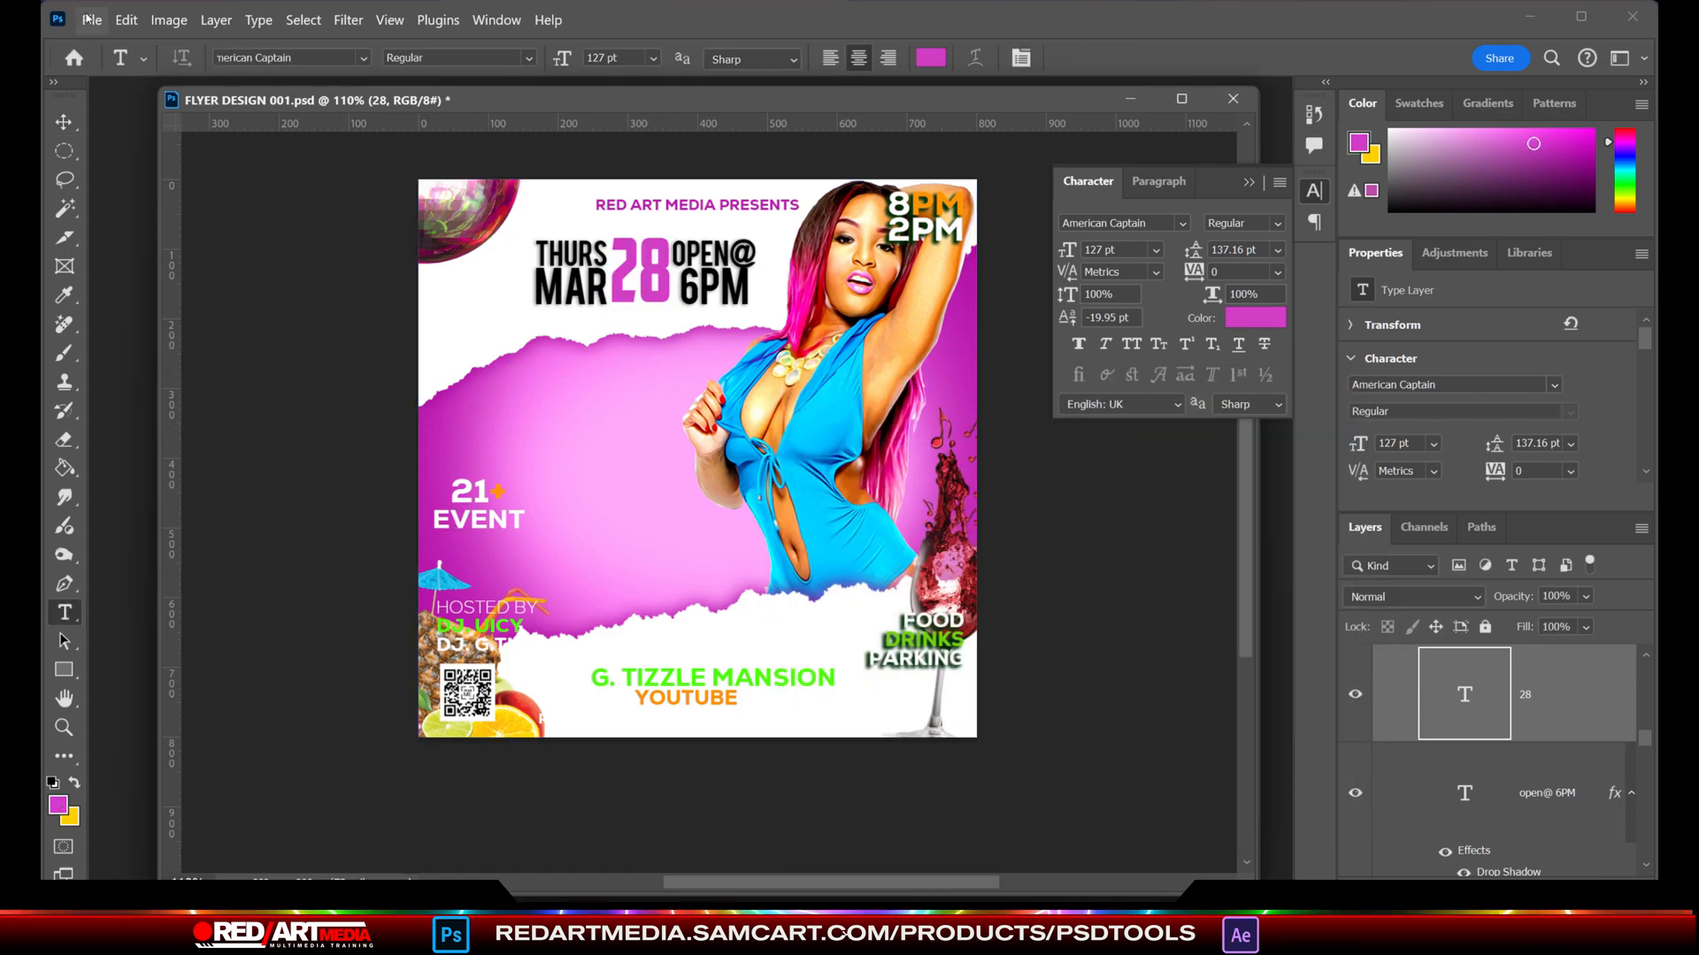
# - Move the model cutout about 39 px or more to the right and shift the venue text block slightly down and left
pyautogui.click(66, 121)
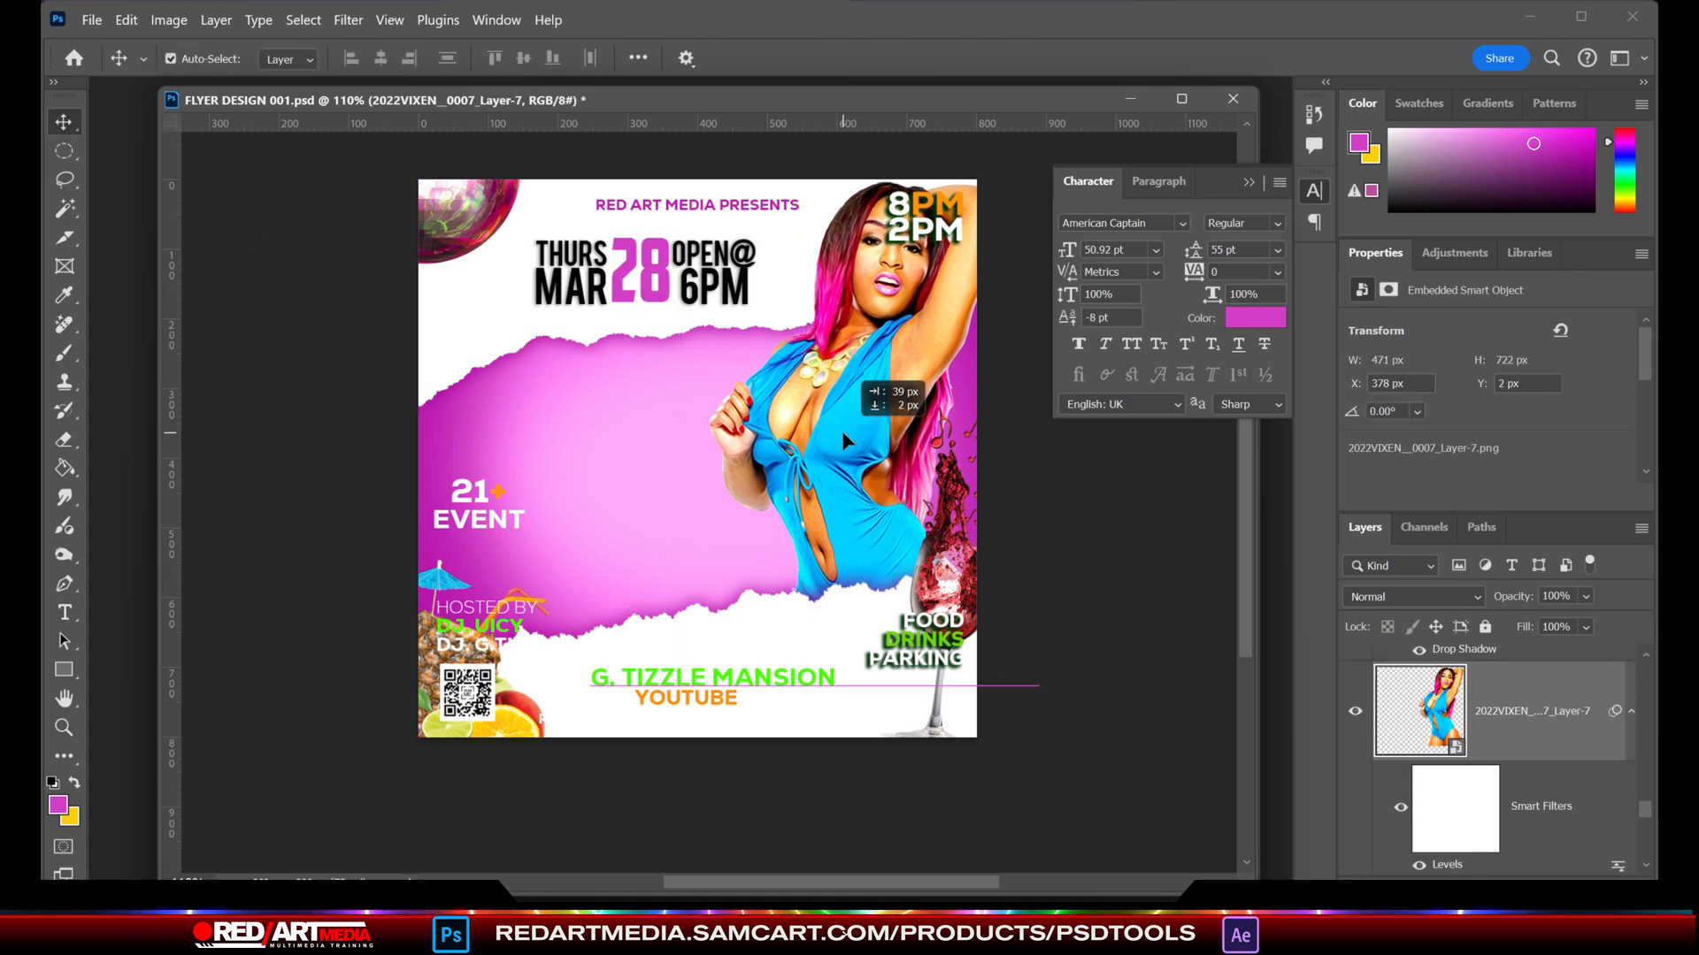
pyautogui.moveTo(841, 432); pyautogui.dragTo(877, 426)
pyautogui.moveTo(721, 699); pyautogui.dragTo(710, 713)
pyautogui.doubleClick(712, 710)
pyautogui.click(724, 704)
pyautogui.moveTo(552, 706); pyautogui.dragTo(845, 748)
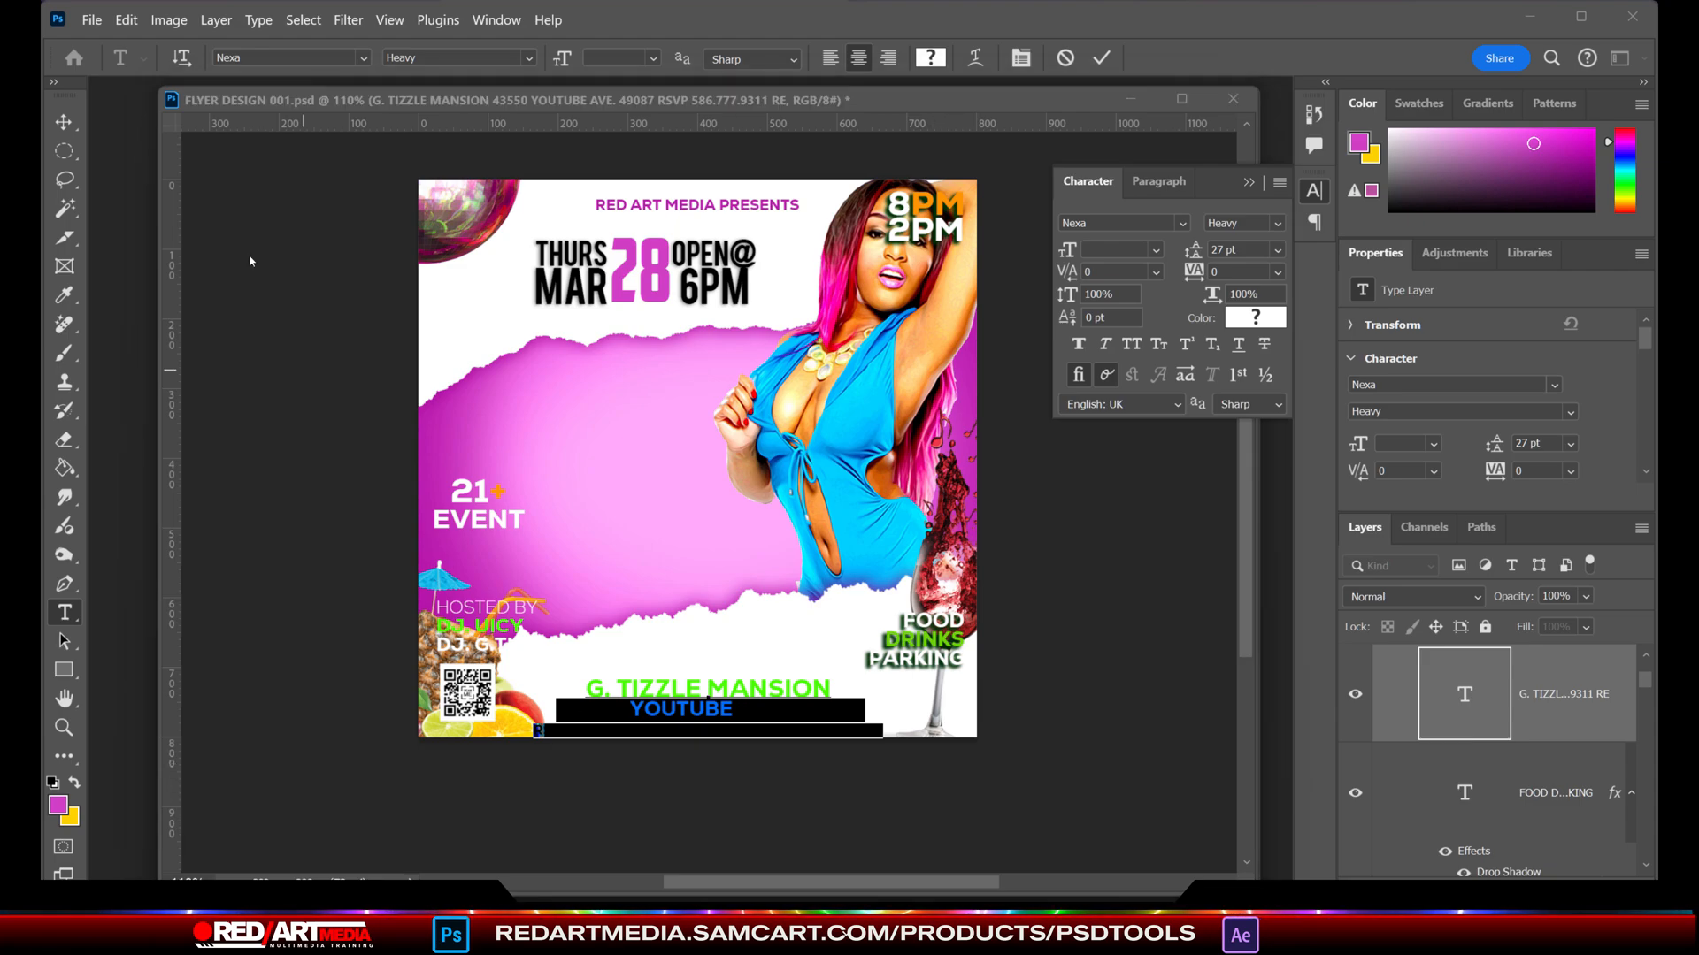
pyautogui.click(64, 122)
# - Move the 21+ EVENT text beside FOOD DRINKS PARKING and set it in black Bebas Regular
pyautogui.moveTo(459, 497); pyautogui.dragTo(812, 634)
pyautogui.click(1247, 323)
pyautogui.click(1028, 707)
pyautogui.moveTo(1103, 383); pyautogui.dragTo(1376, 261)
pyautogui.click(1509, 290)
pyautogui.click(1128, 222)
pyautogui.write('BEBAS')
pyautogui.click(1345, 341)
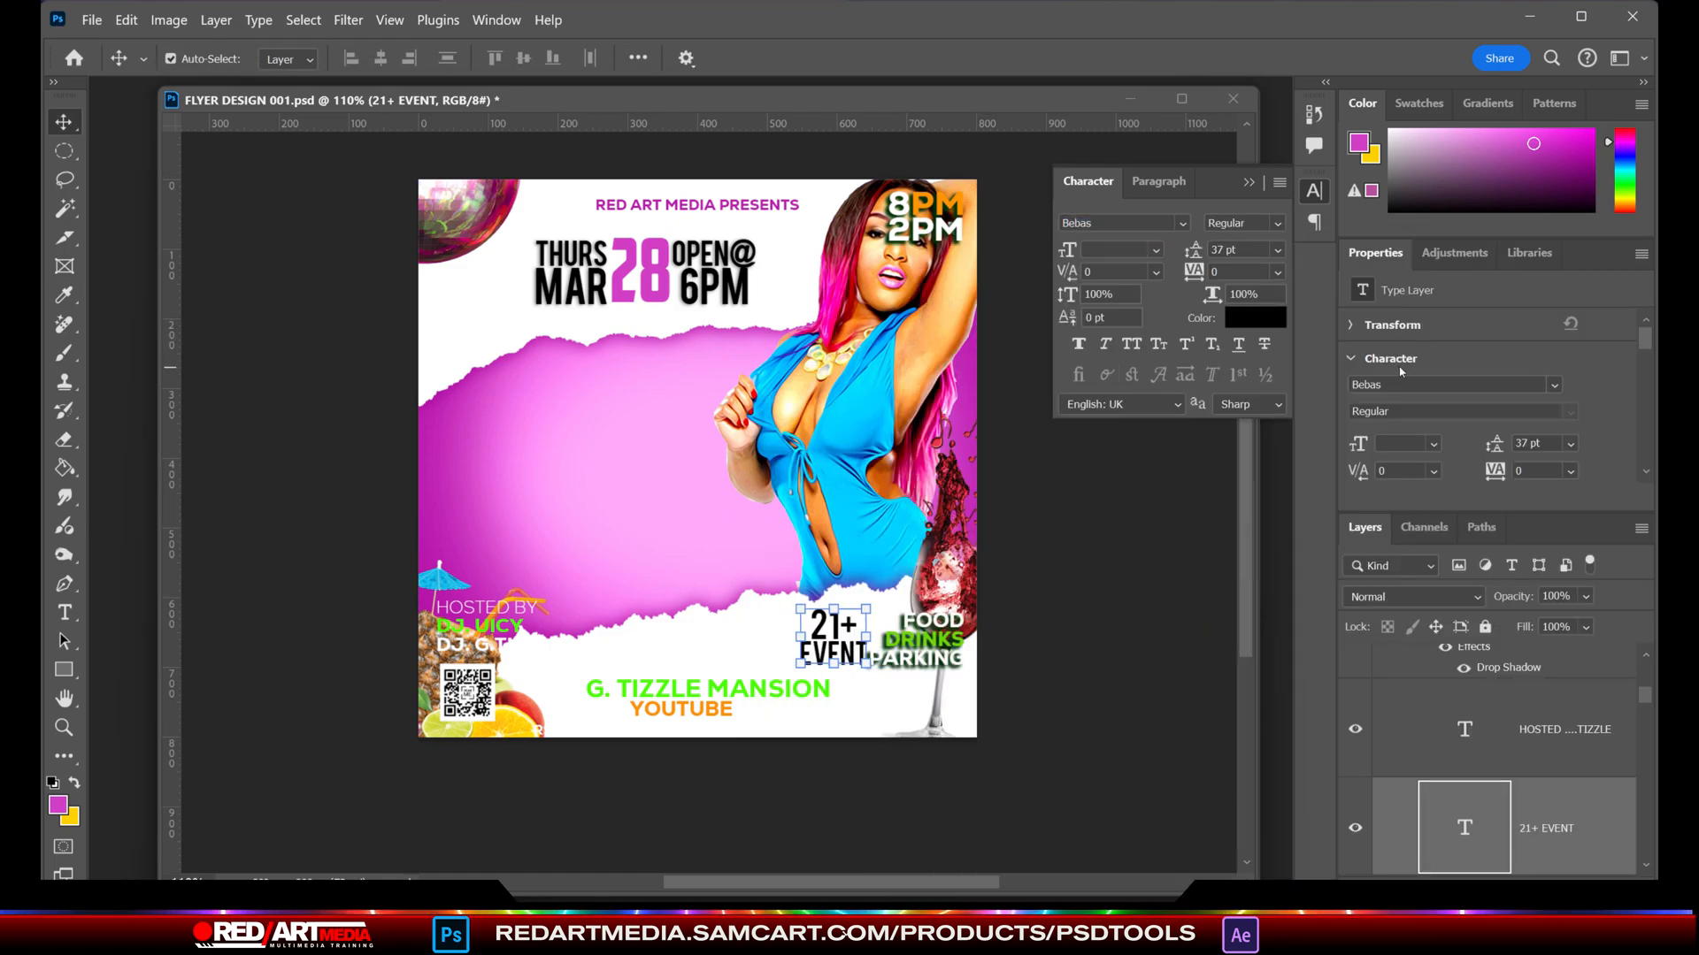
# - Tighten the tracking of the 21+ EVENT text and place it smaller in the white area below the disco ball
pyautogui.click(64, 610)
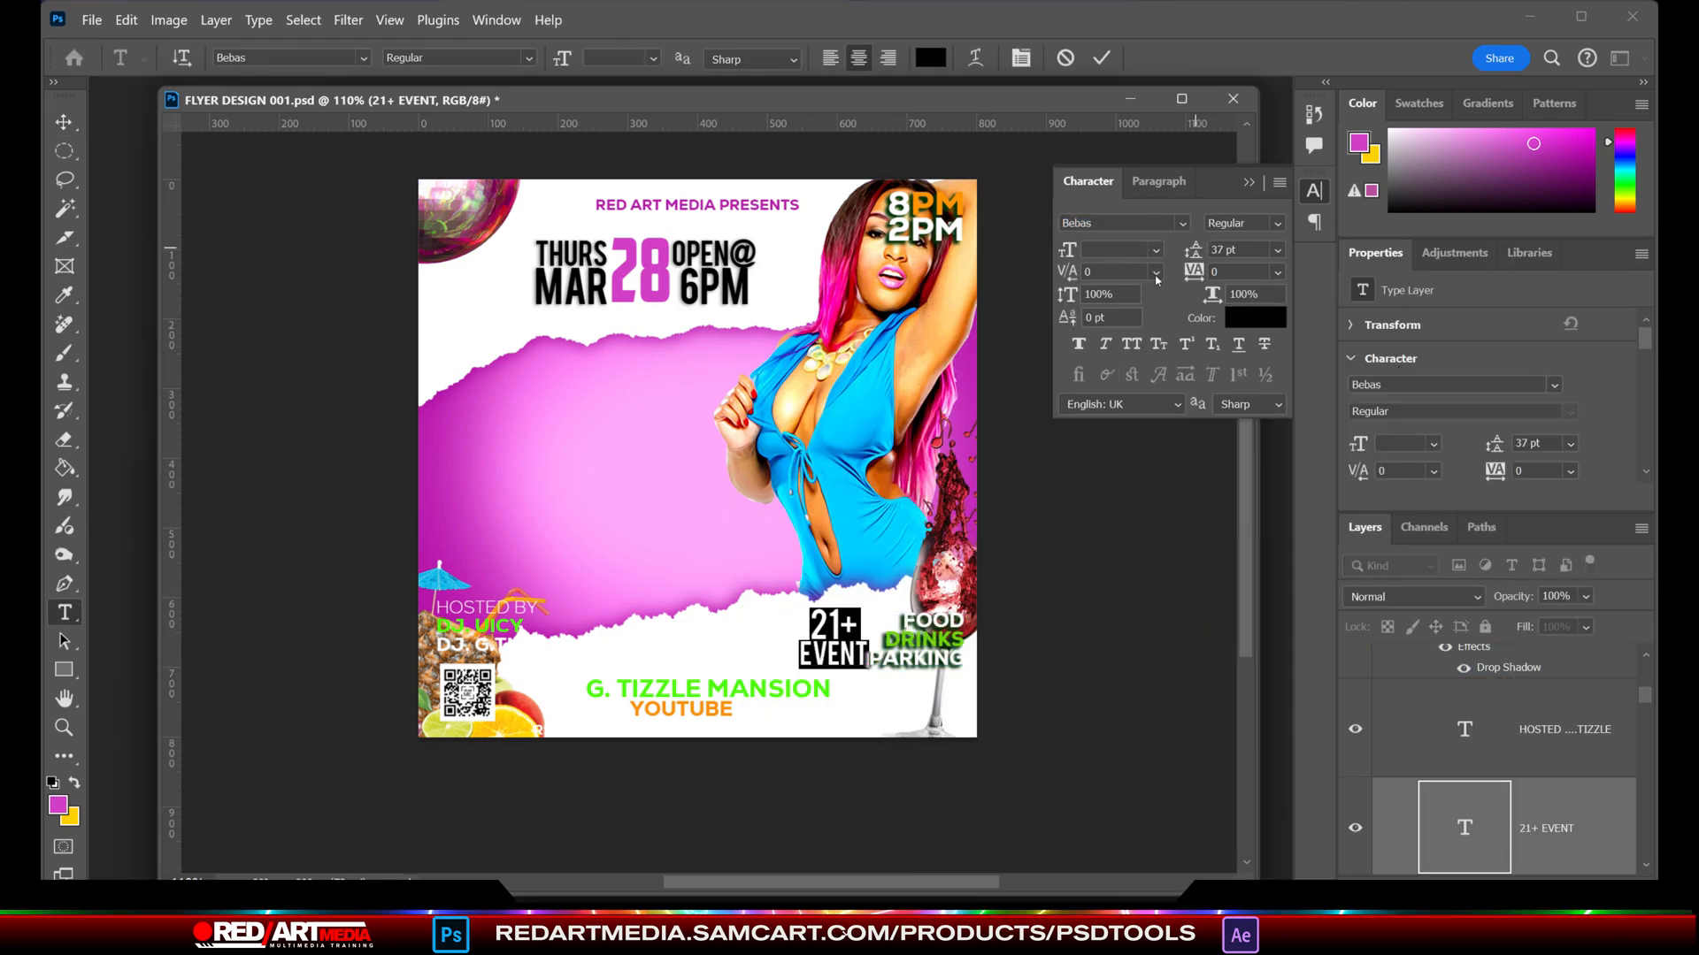
pyautogui.moveTo(1196, 271); pyautogui.dragTo(1190, 276)
pyautogui.click(64, 122)
pyautogui.moveTo(828, 632); pyautogui.dragTo(452, 349)
pyautogui.hotkey('ctrl', 't')
pyautogui.press('Return')
# - Recolour the 6PM line of the OPEN@ 6PM text light blue, sampled from the model's outfit
pyautogui.click(58, 805)
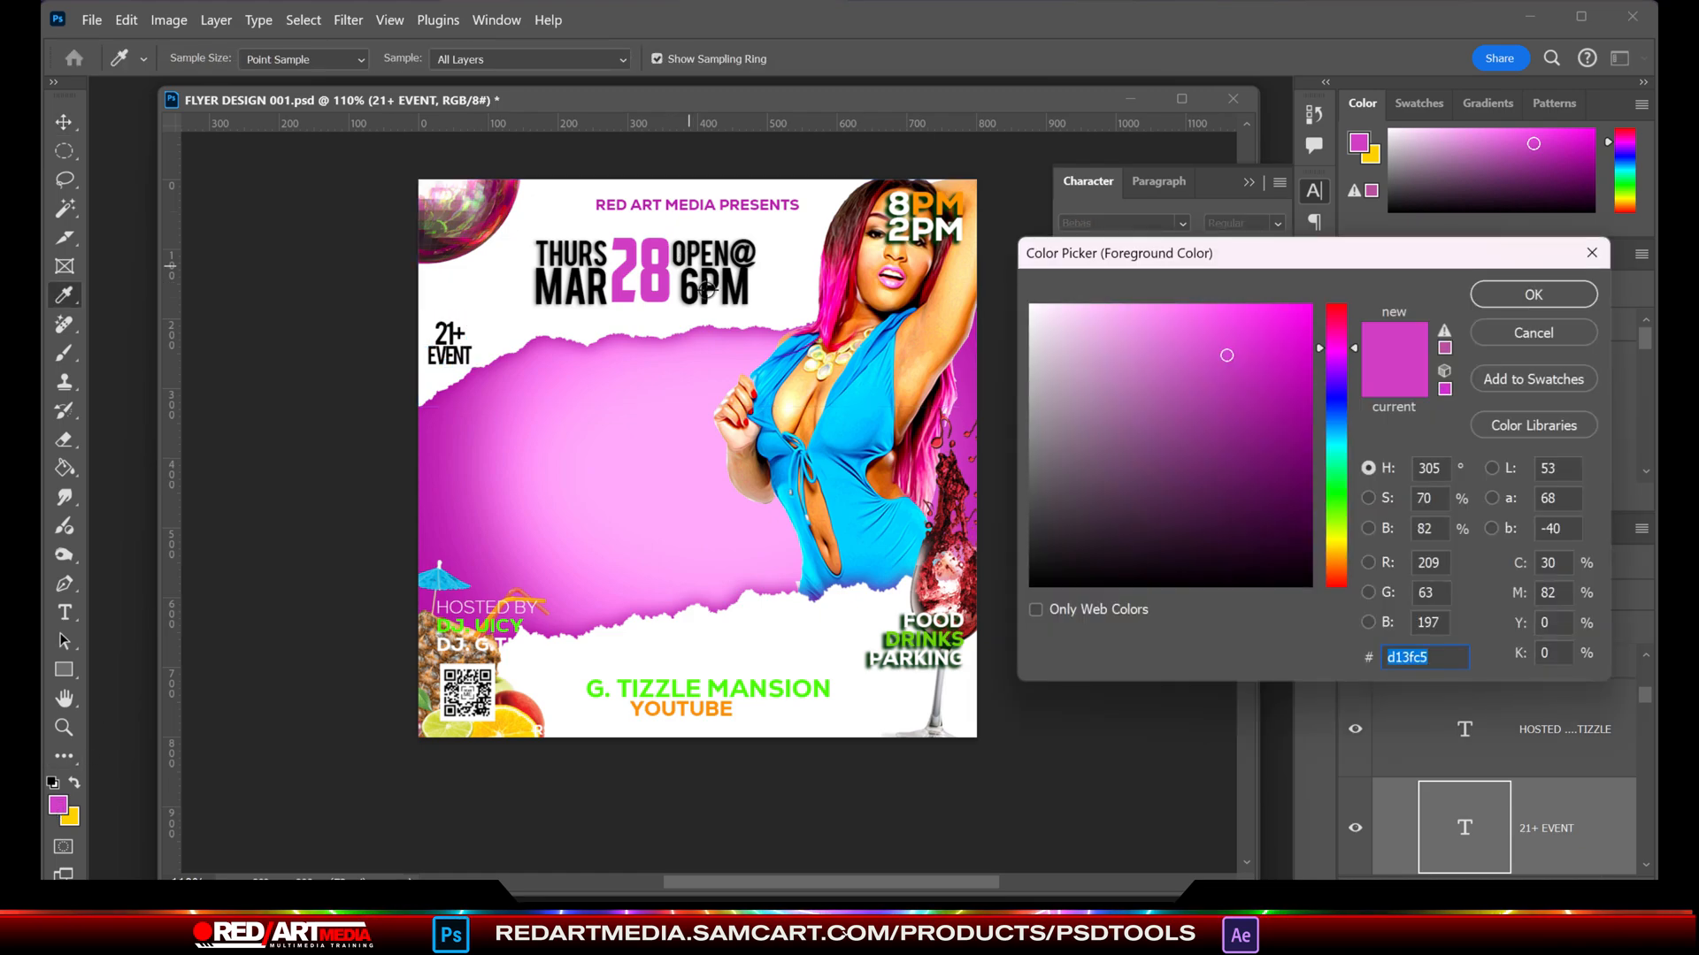
pyautogui.press('Escape')
pyautogui.click(65, 612)
pyautogui.doubleClick(715, 290)
pyautogui.click(1254, 317)
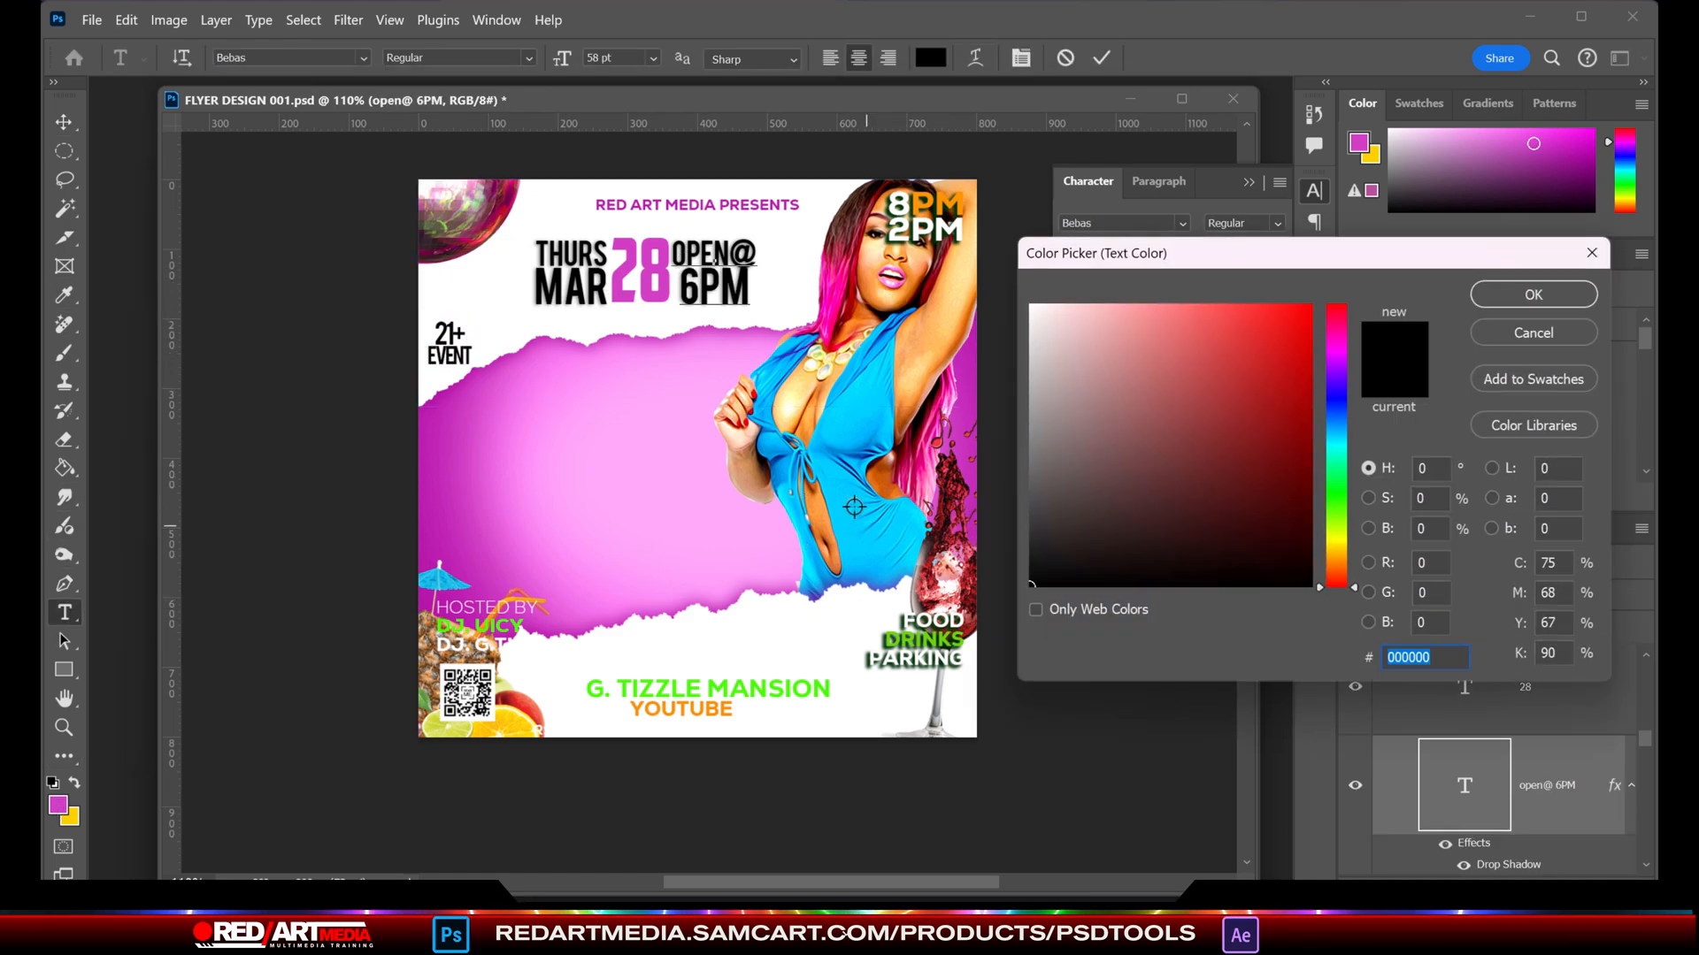
pyautogui.click(843, 383)
pyautogui.press('Return')
pyautogui.click(258, 234)
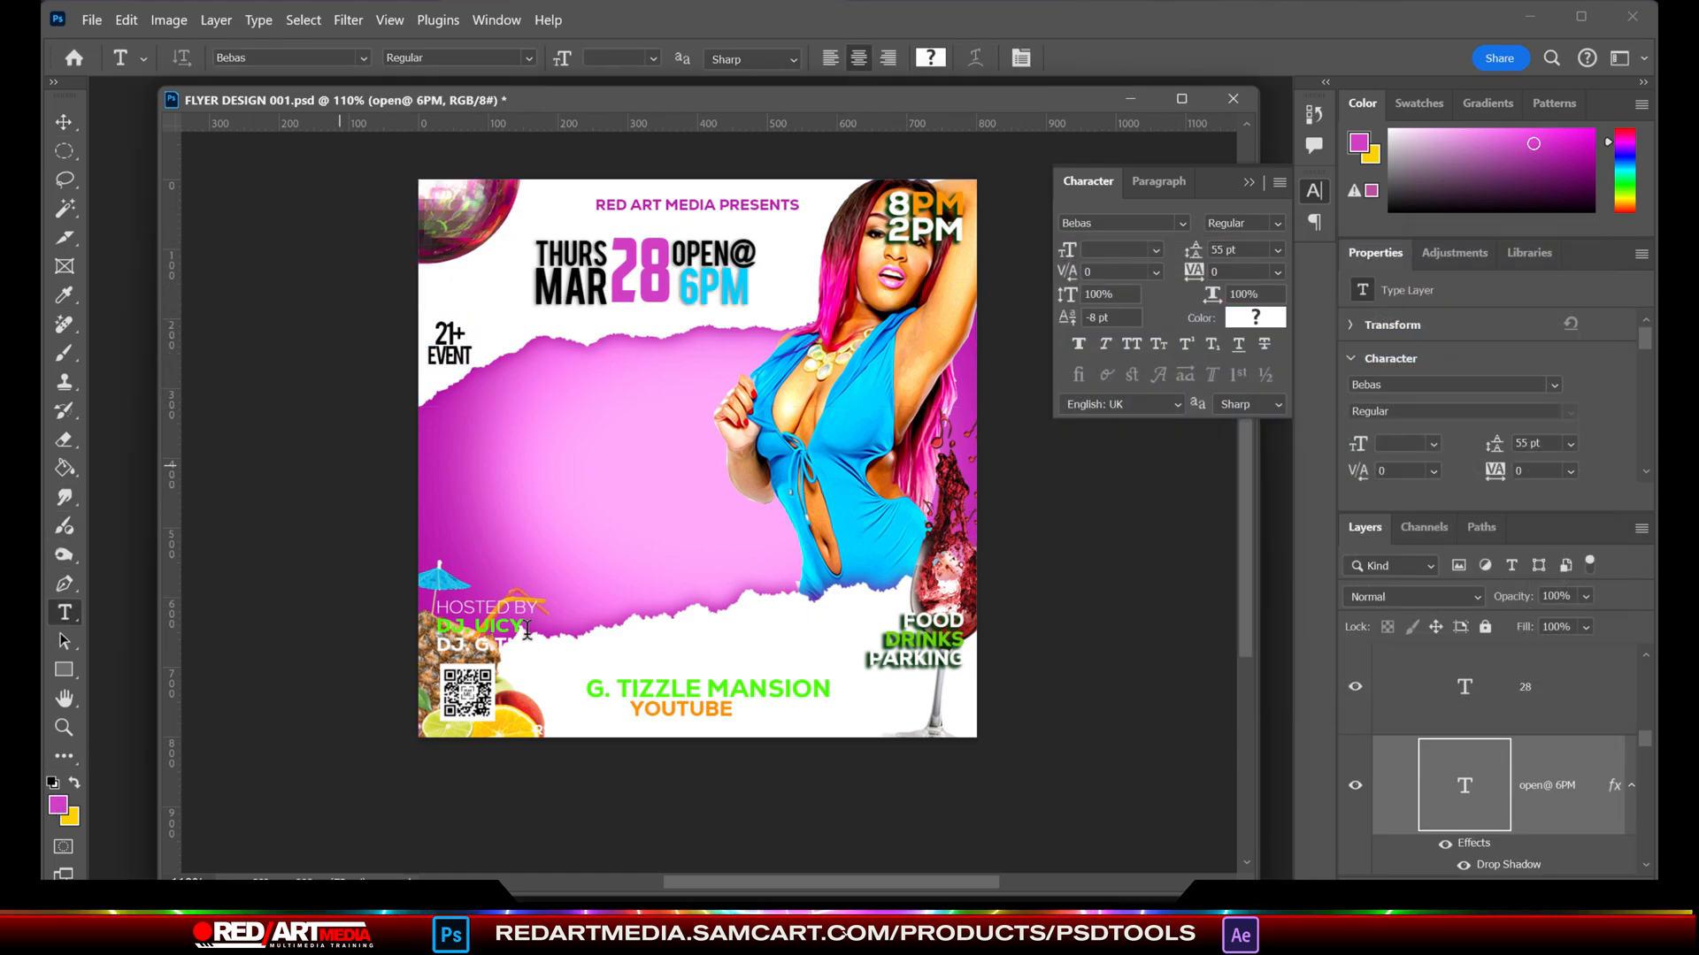
# - Move the HOSTED BY text block up onto the purple background and set its HOSTED BY line in Nexa Heavy
pyautogui.press('v')
pyautogui.moveTo(526, 630); pyautogui.dragTo(548, 416)
pyautogui.click(64, 612)
pyautogui.click(120, 19)
pyautogui.click(62, 122)
pyautogui.click(65, 614)
pyautogui.click(529, 59)
pyautogui.click(532, 130)
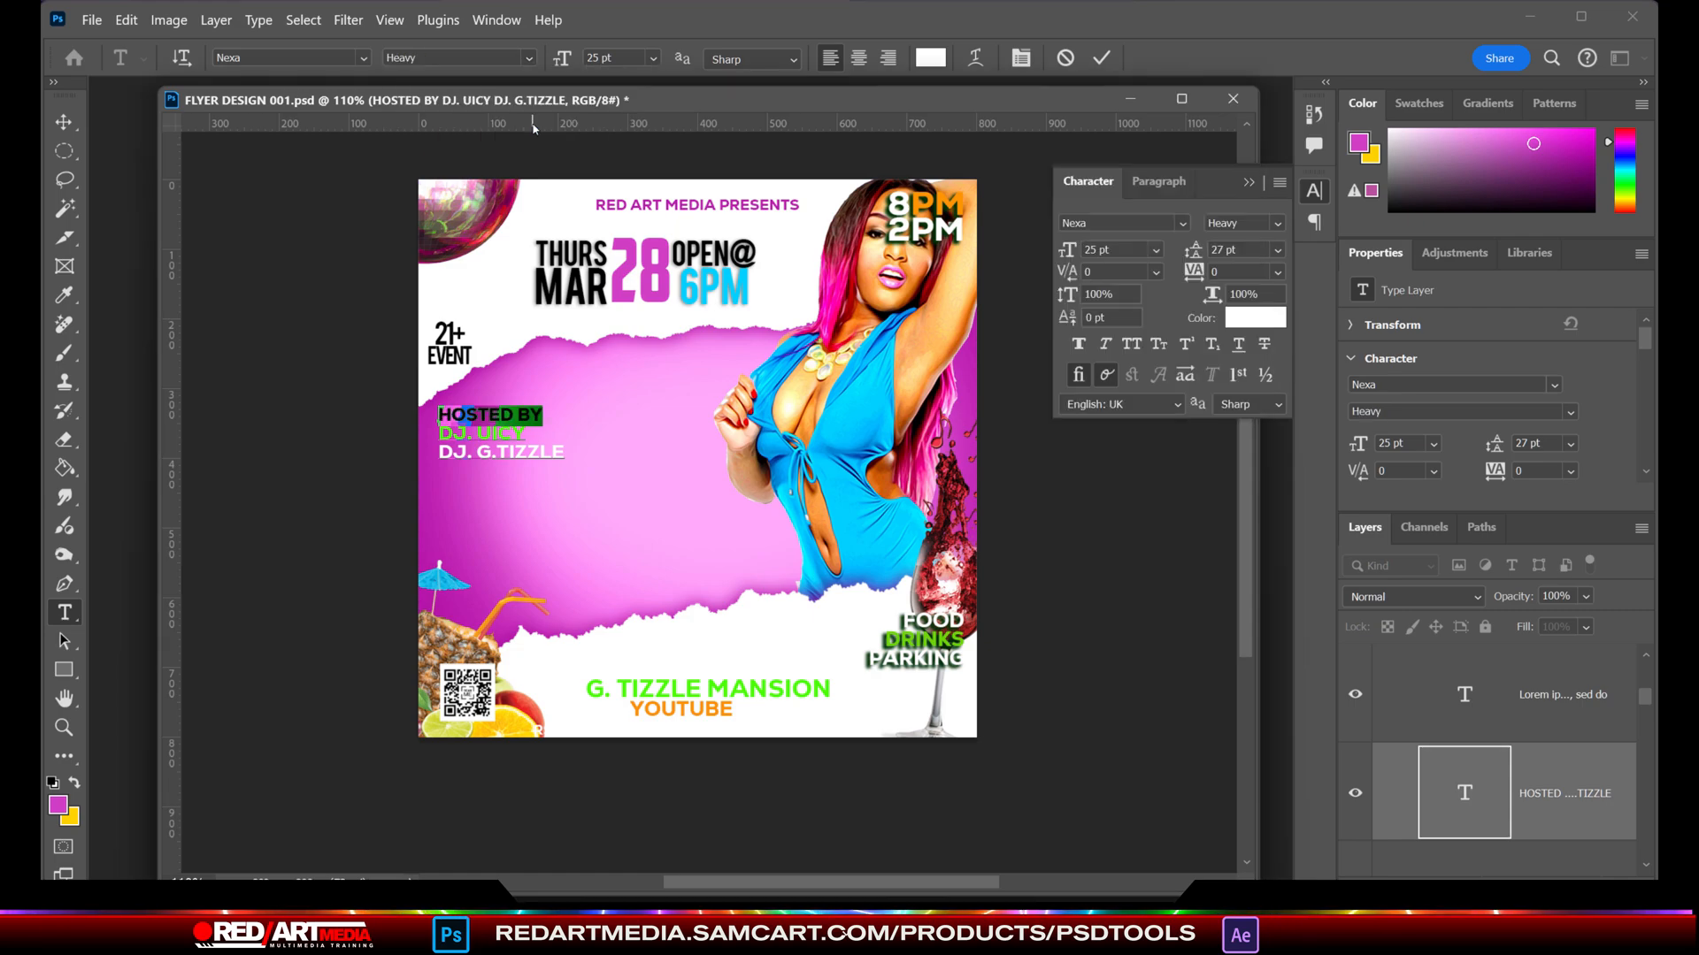
# - Recolour the HOSTED BY line light blue (#00d1ff), sampled from the 6PM text
pyautogui.click(58, 805)
pyautogui.click(721, 287)
pyautogui.click(1544, 296)
pyautogui.click(64, 122)
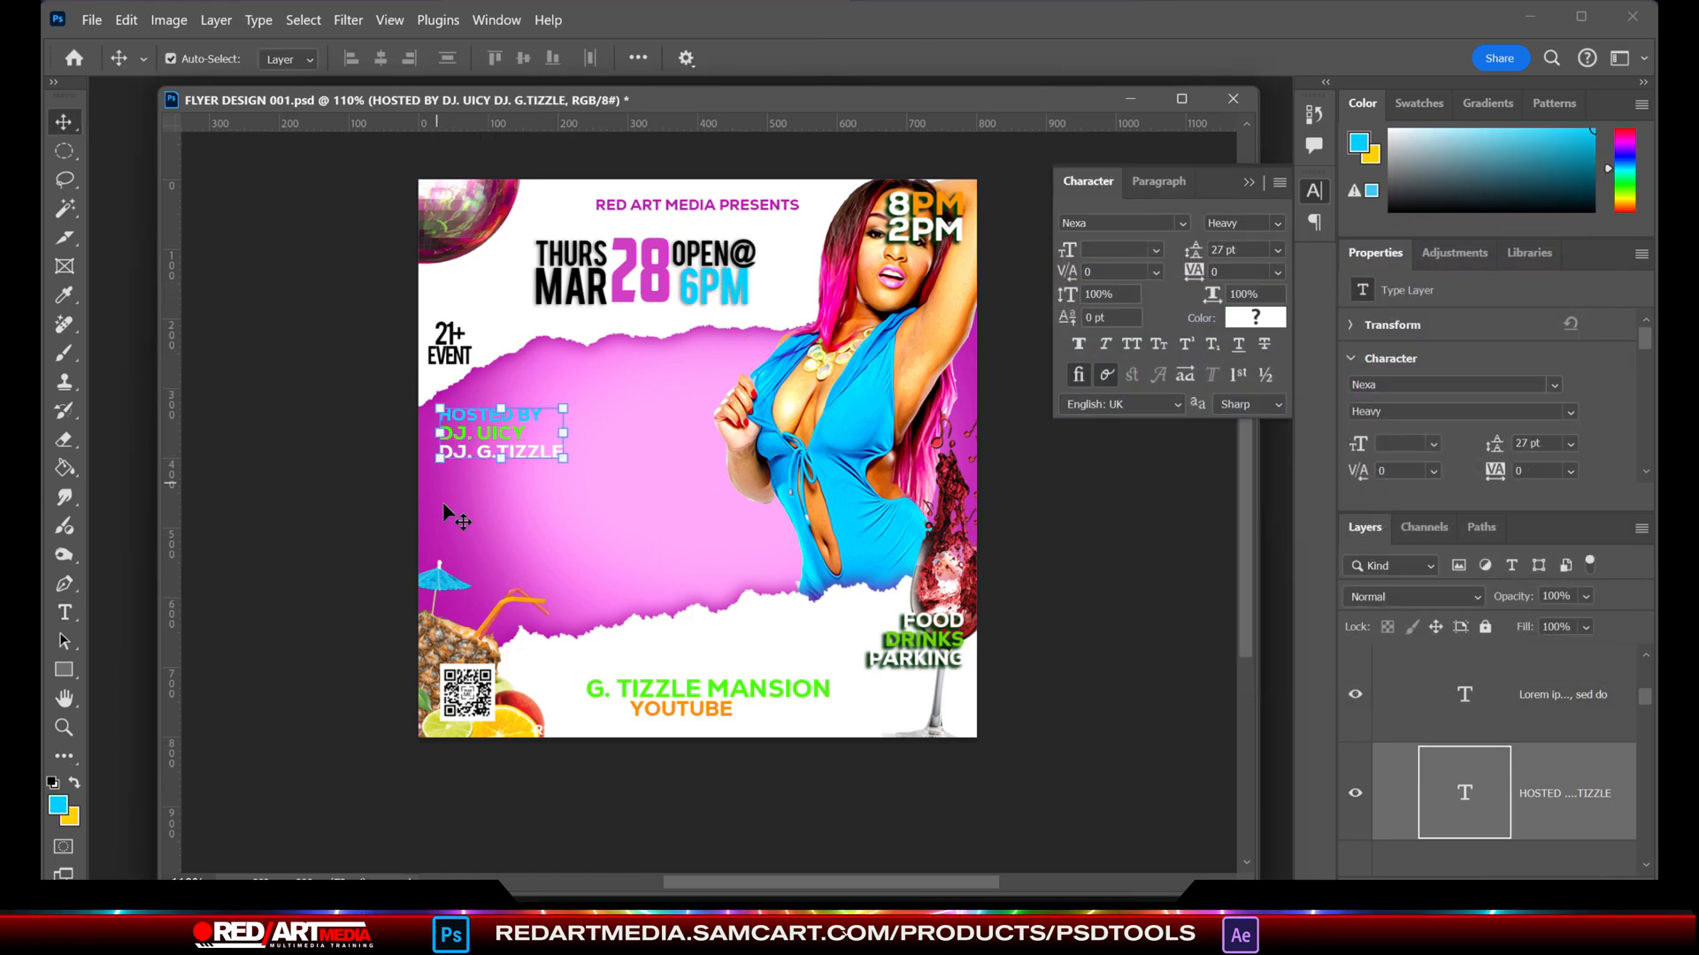
# - Recolour the two DJ name lines light blue, sampled from the 6PM text
pyautogui.click(65, 612)
pyautogui.moveTo(437, 426); pyautogui.dragTo(565, 458)
pyautogui.click(59, 805)
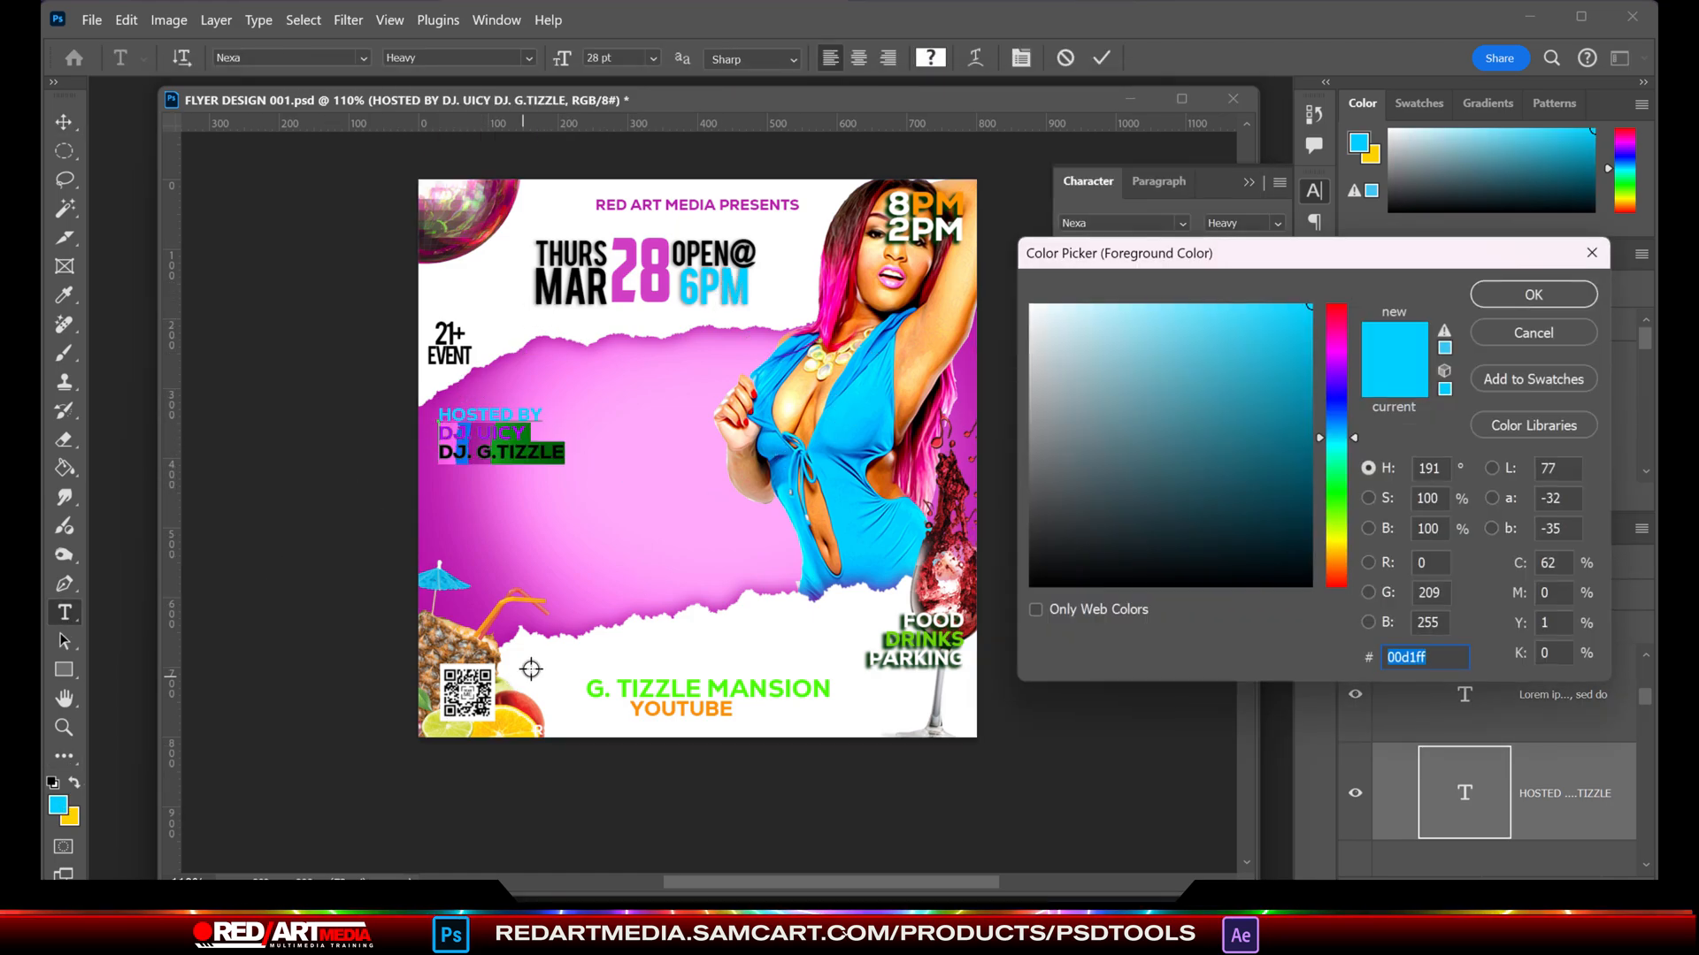
pyautogui.click(1037, 306)
pyautogui.press('Return')
pyautogui.click(58, 805)
pyautogui.click(597, 690)
pyautogui.click(1533, 292)
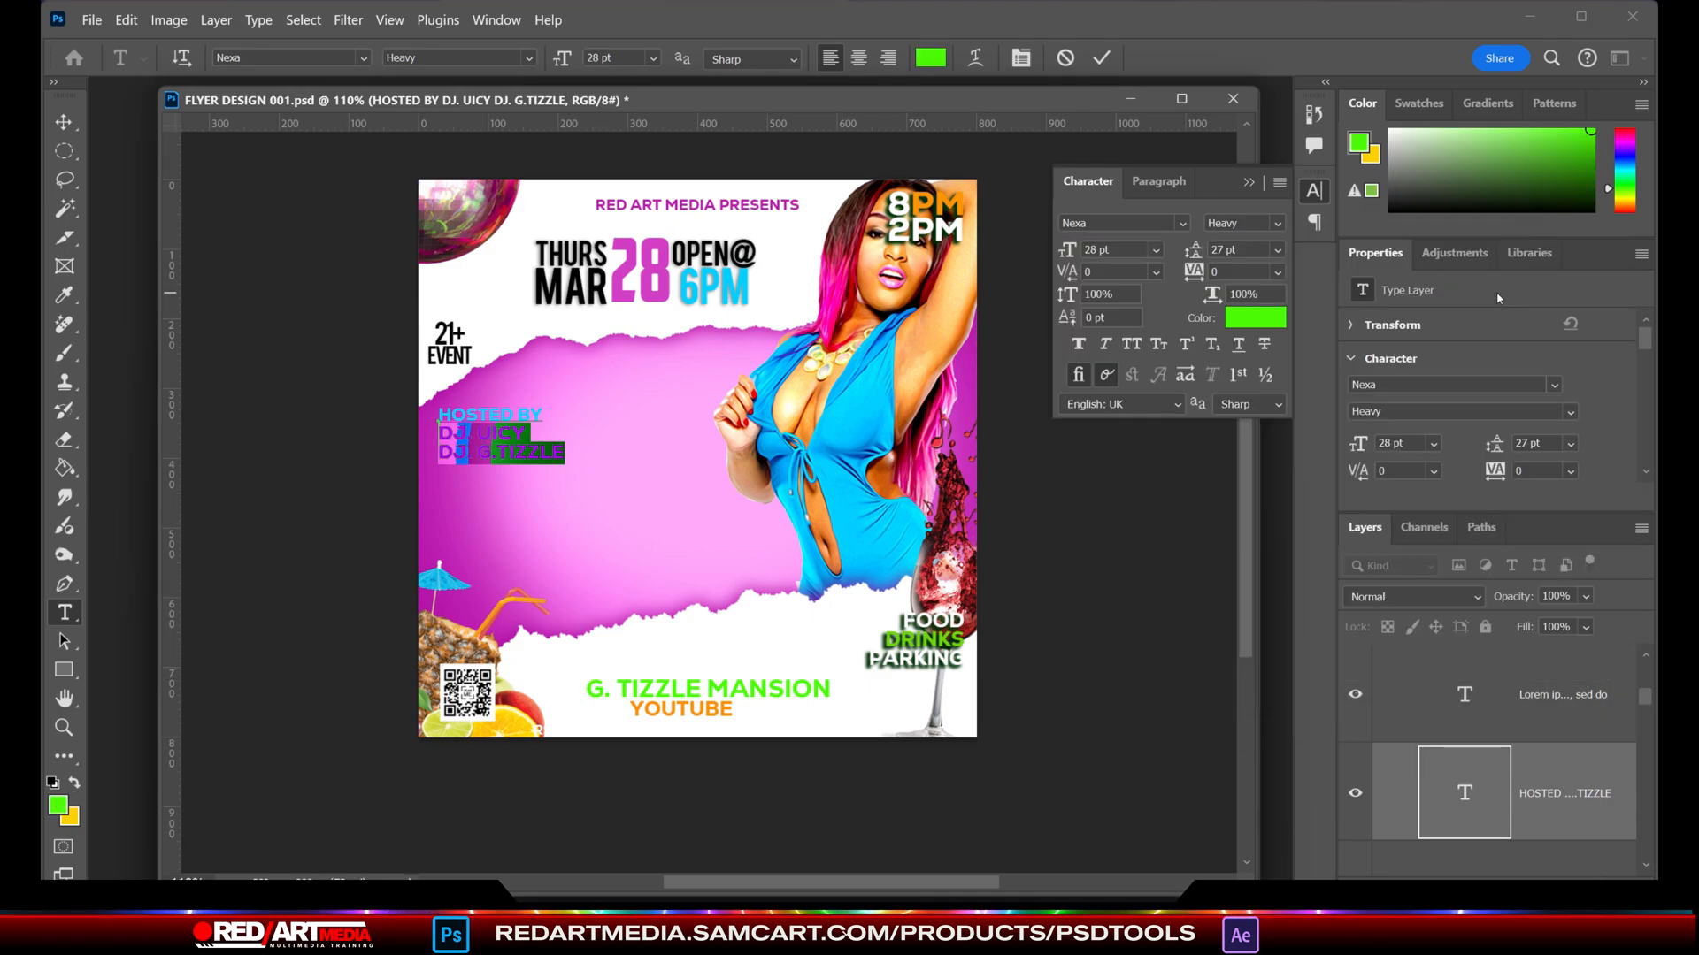
pyautogui.click(59, 805)
pyautogui.click(721, 288)
pyautogui.click(1531, 292)
pyautogui.click(64, 122)
pyautogui.click(284, 376)
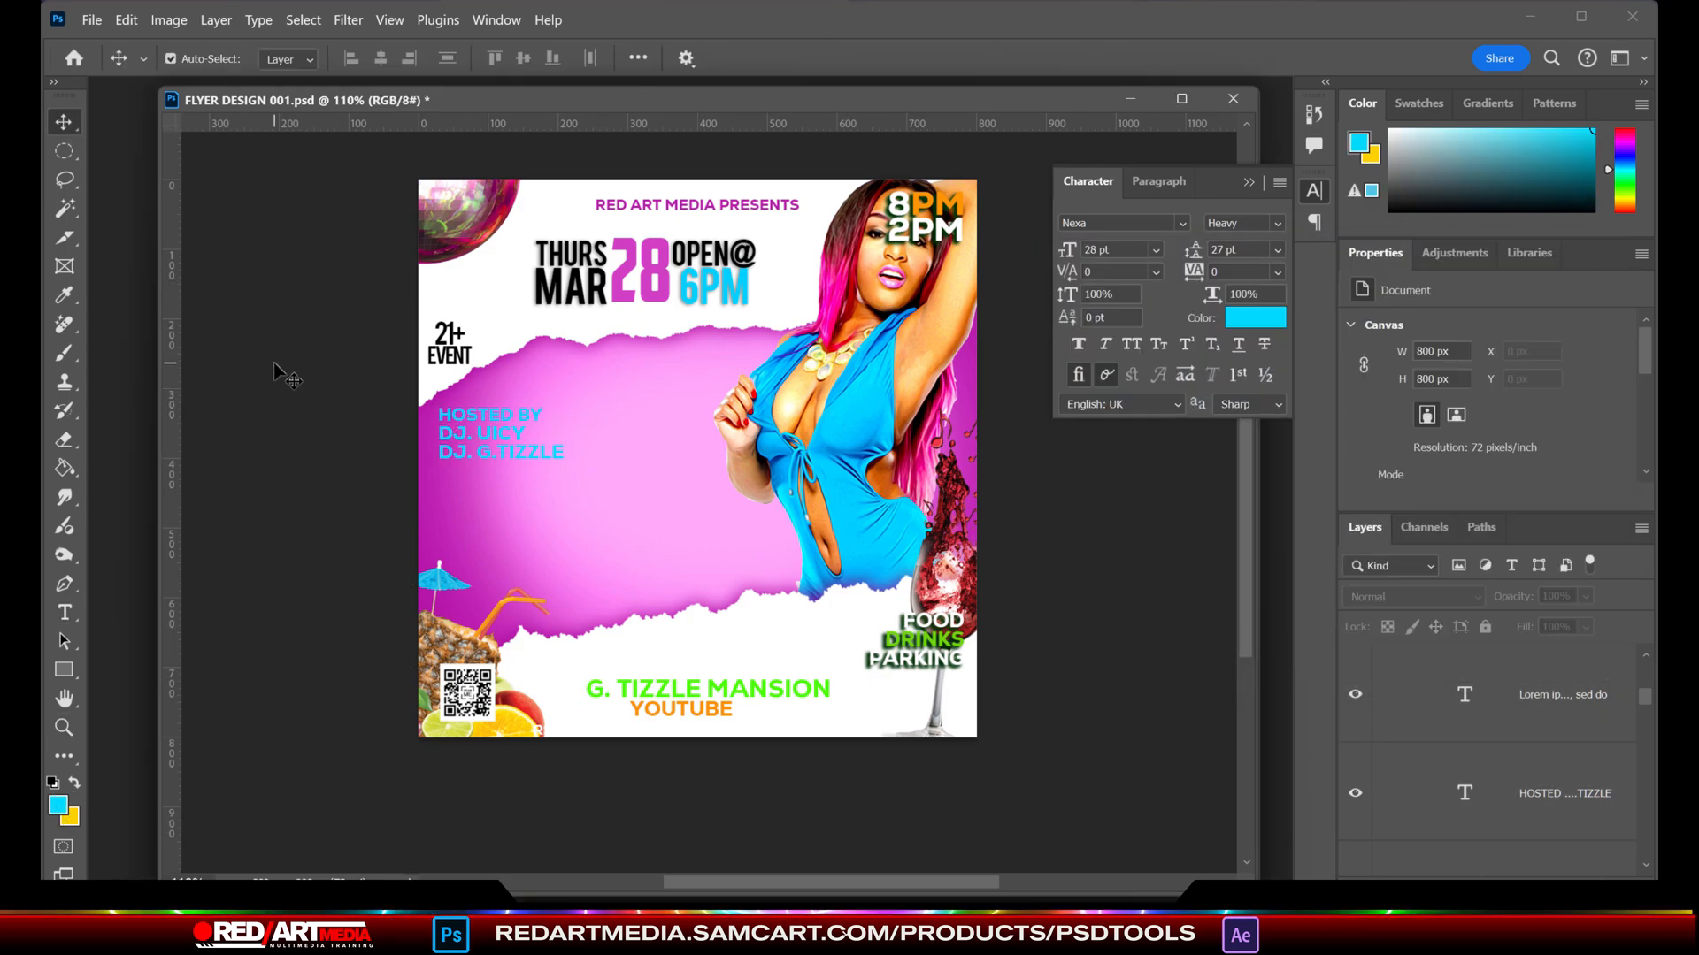
pyautogui.moveTo(781, 255)
pyautogui.mouseDown()
pyautogui.moveTo(741, 279)
pyautogui.moveTo(769, 244)
pyautogui.mouseUp()
pyautogui.click(126, 19)
pyautogui.click(141, 46)
# - Move the HOSTED BY text block down to just above the cocktail umbrella, close to the flyer's left edge
pyautogui.moveTo(528, 448); pyautogui.dragTo(527, 547)
pyautogui.press('Left')
pyautogui.press('Left')
pyautogui.press('Left')
pyautogui.press('Left')
pyautogui.press('Left')
pyautogui.press('Left')
pyautogui.press('Left')
pyautogui.press('Left')
pyautogui.press('Left')
pyautogui.press('Left')
pyautogui.press('Left')
pyautogui.press('Left')
pyautogui.press('Left')
pyautogui.press('Left')
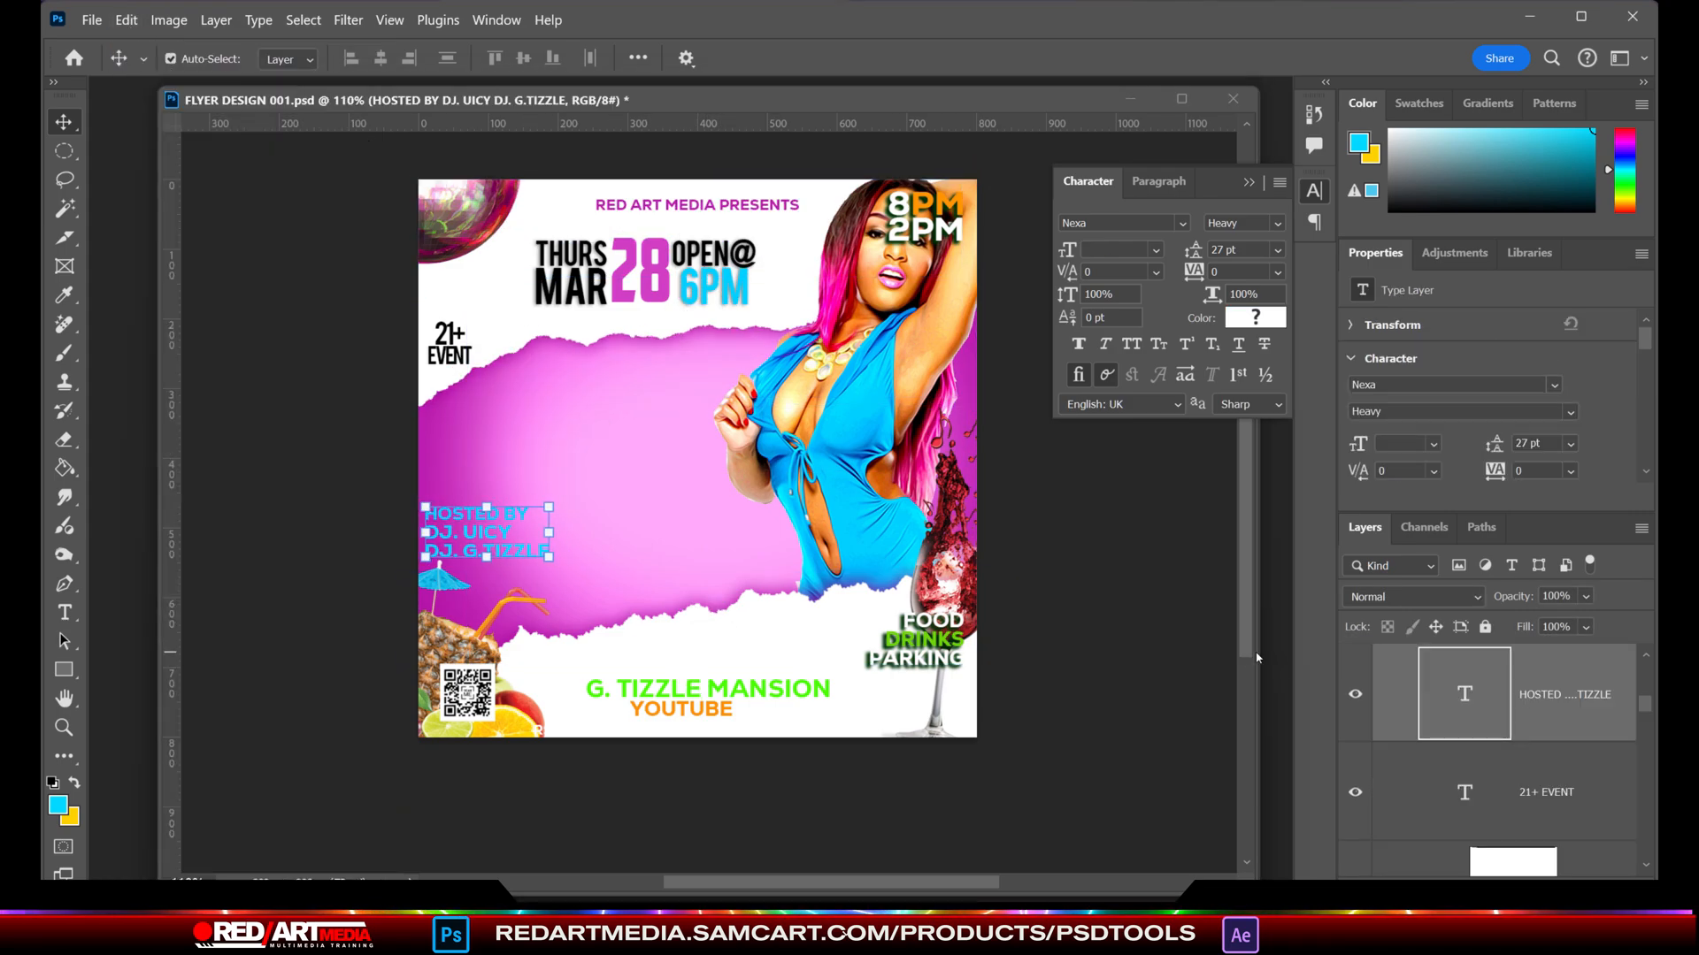
# - Recolour the venue name line black
pyautogui.tripleClick(738, 697)
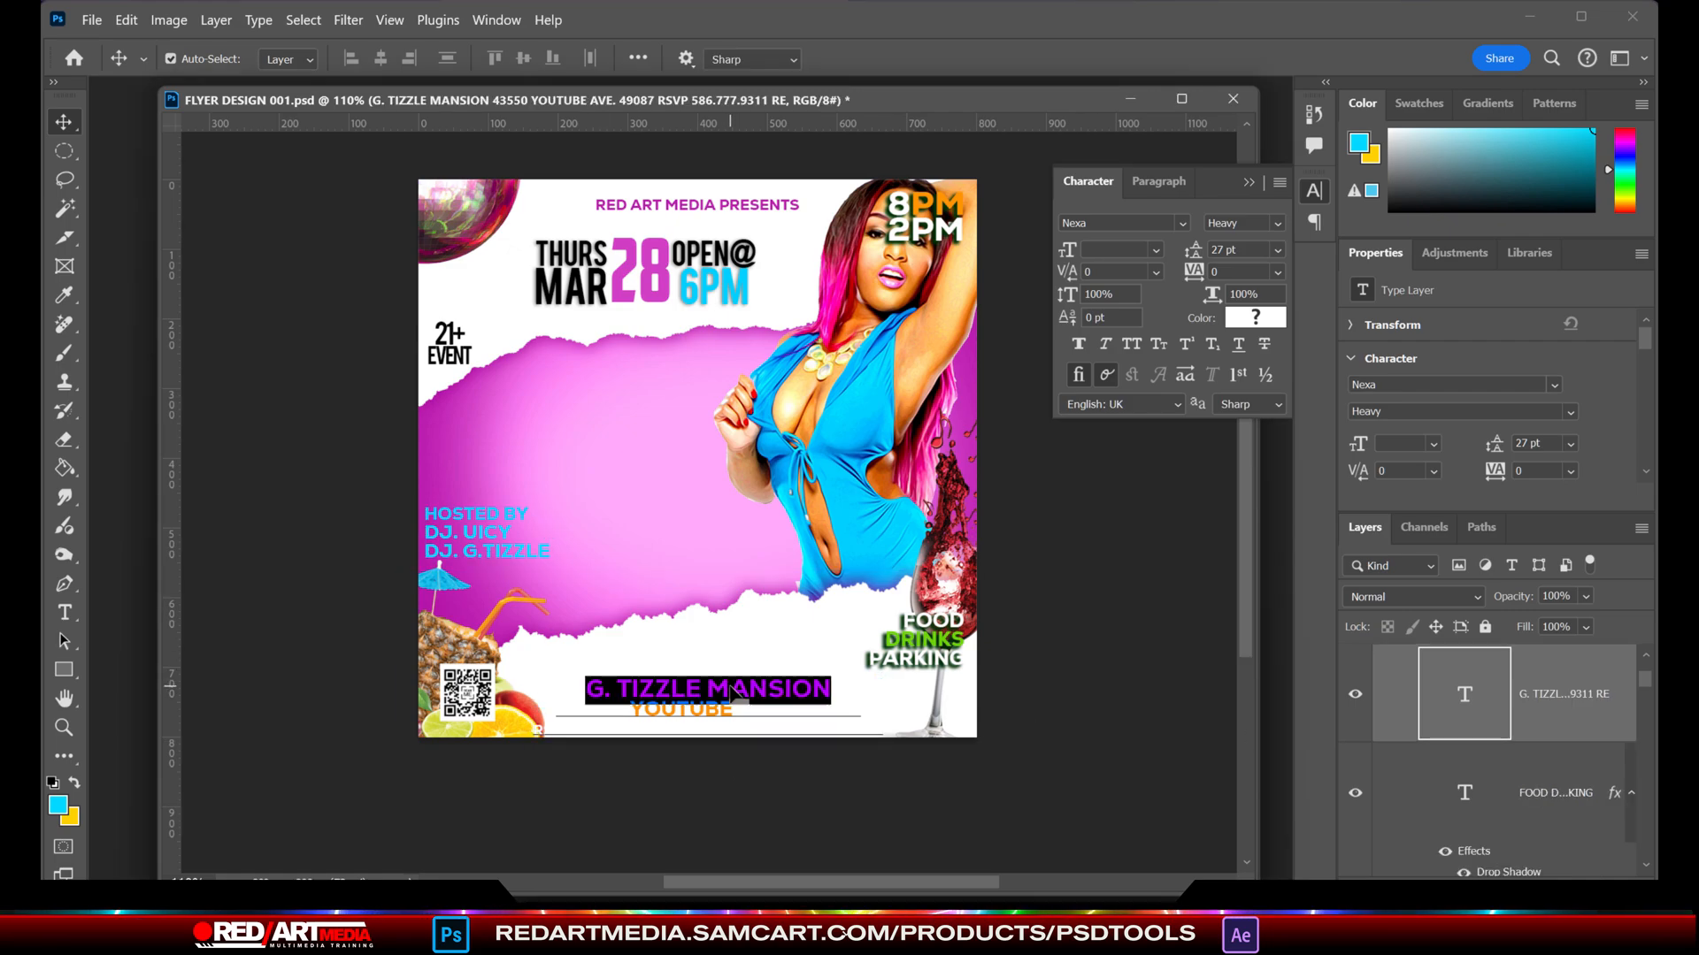
pyautogui.click(1255, 318)
pyautogui.click(1185, 582)
pyautogui.click(1481, 296)
# - Recolour the street address line light blue and move the venue text block slightly up
pyautogui.moveTo(757, 709); pyautogui.dragTo(587, 710)
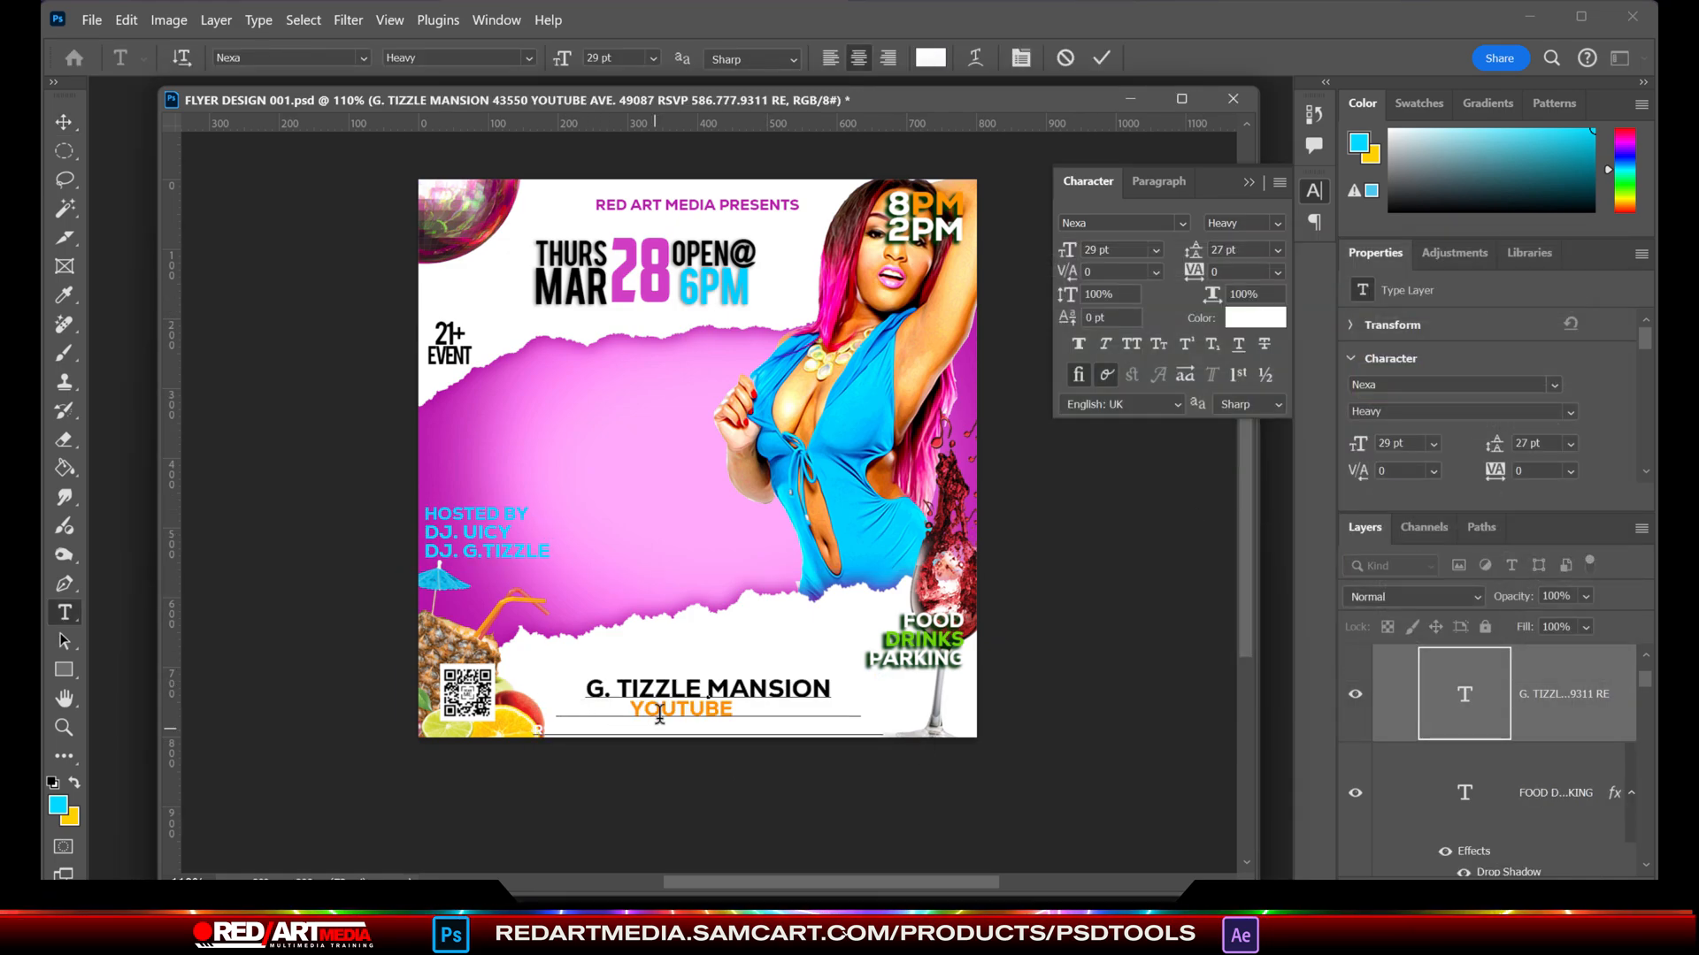
pyautogui.tripleClick(660, 709)
pyautogui.click(1280, 320)
pyautogui.click(867, 511)
pyautogui.press('Return')
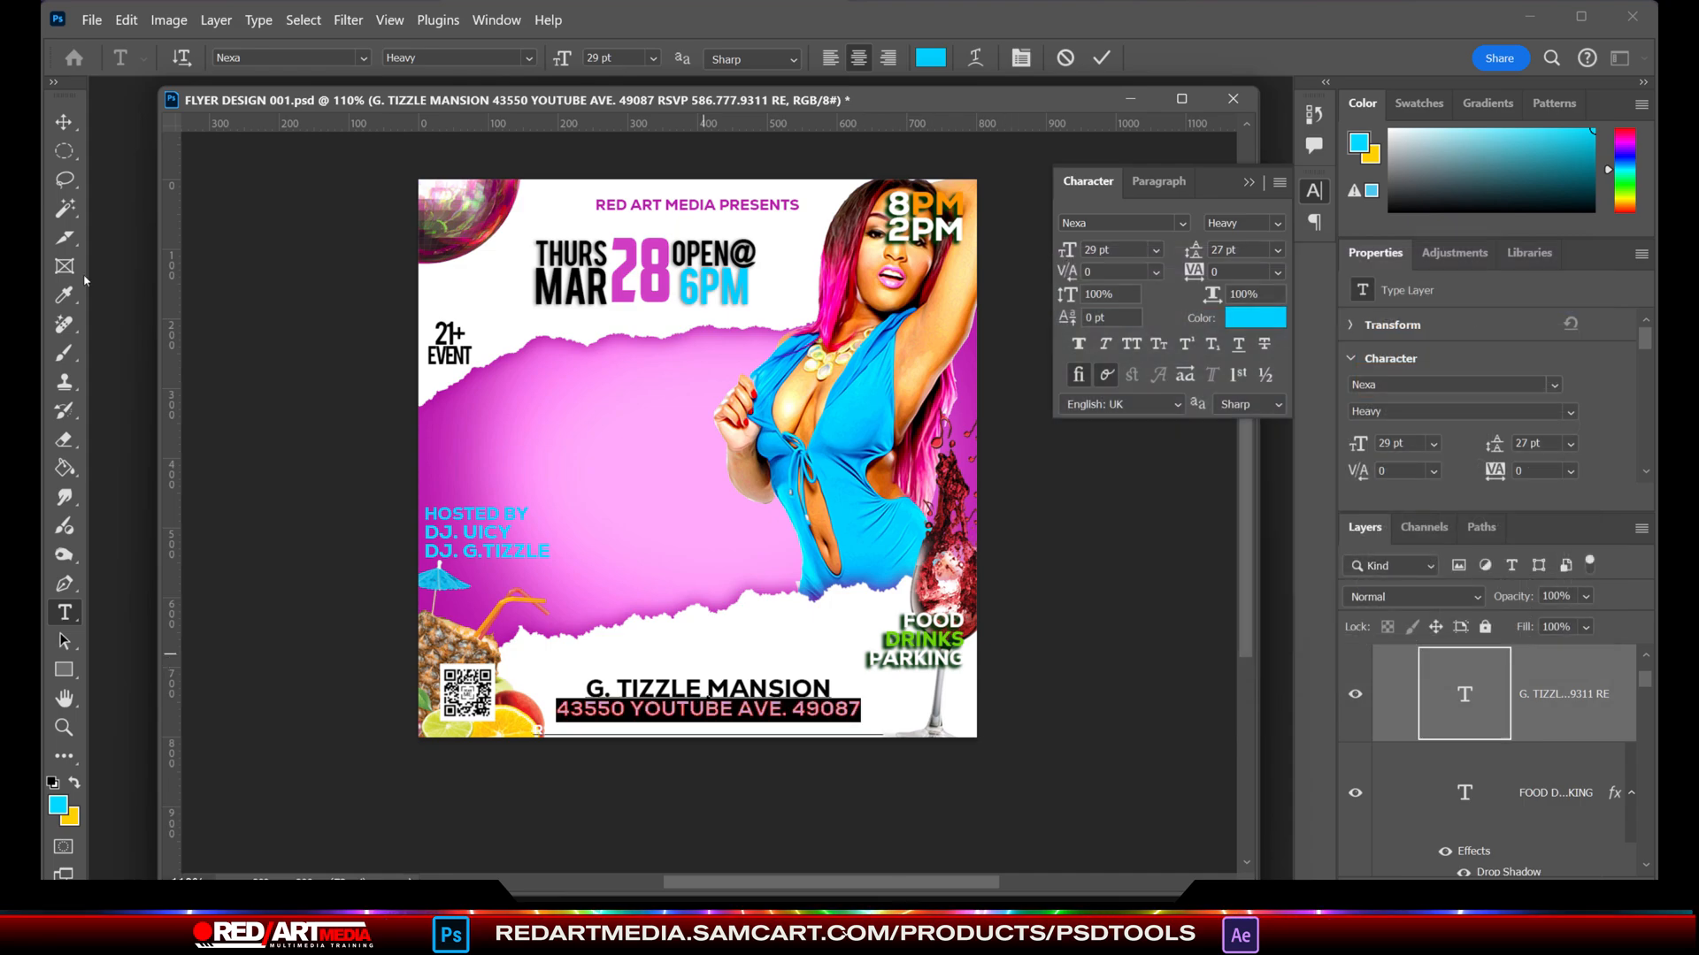
pyautogui.click(64, 122)
pyautogui.moveTo(761, 688); pyautogui.dragTo(769, 671)
# - Draw a rectangular selection about 708 by 107 px across the flyer's middle and fill it light blue on a new layer
pyautogui.rightClick(63, 151)
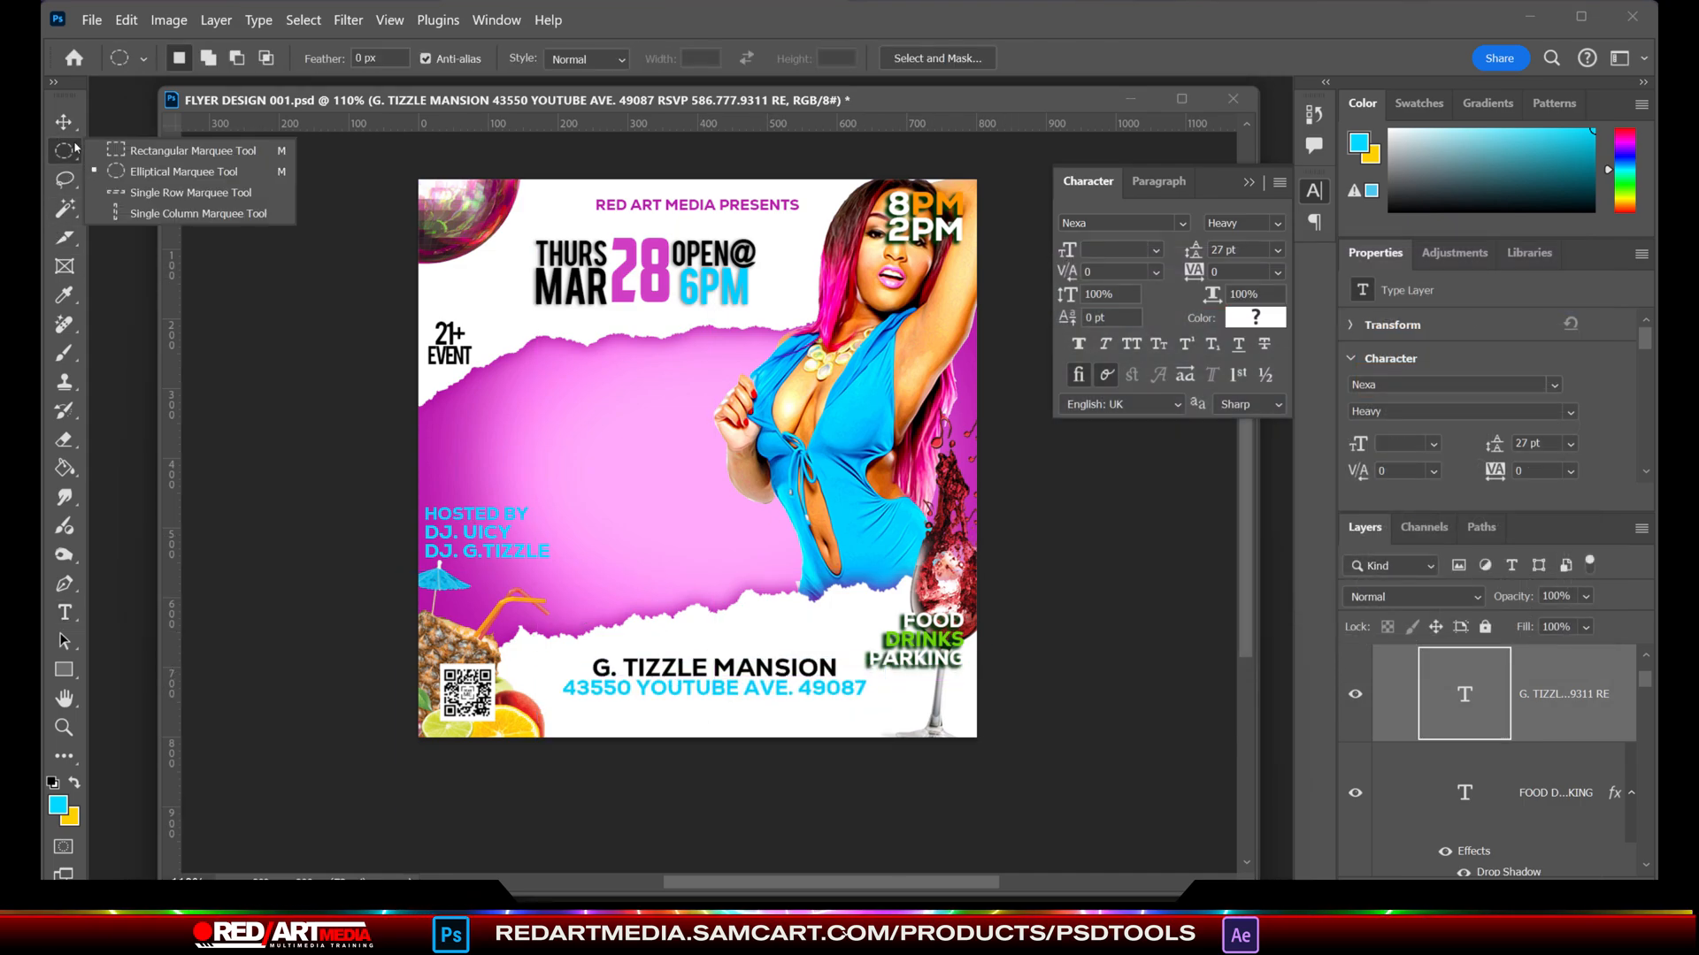
pyautogui.click(124, 147)
pyautogui.moveTo(450, 430); pyautogui.dragTo(943, 503)
pyautogui.click(64, 468)
pyautogui.hotkey('ctrl', 'shift', 'alt', 'n')
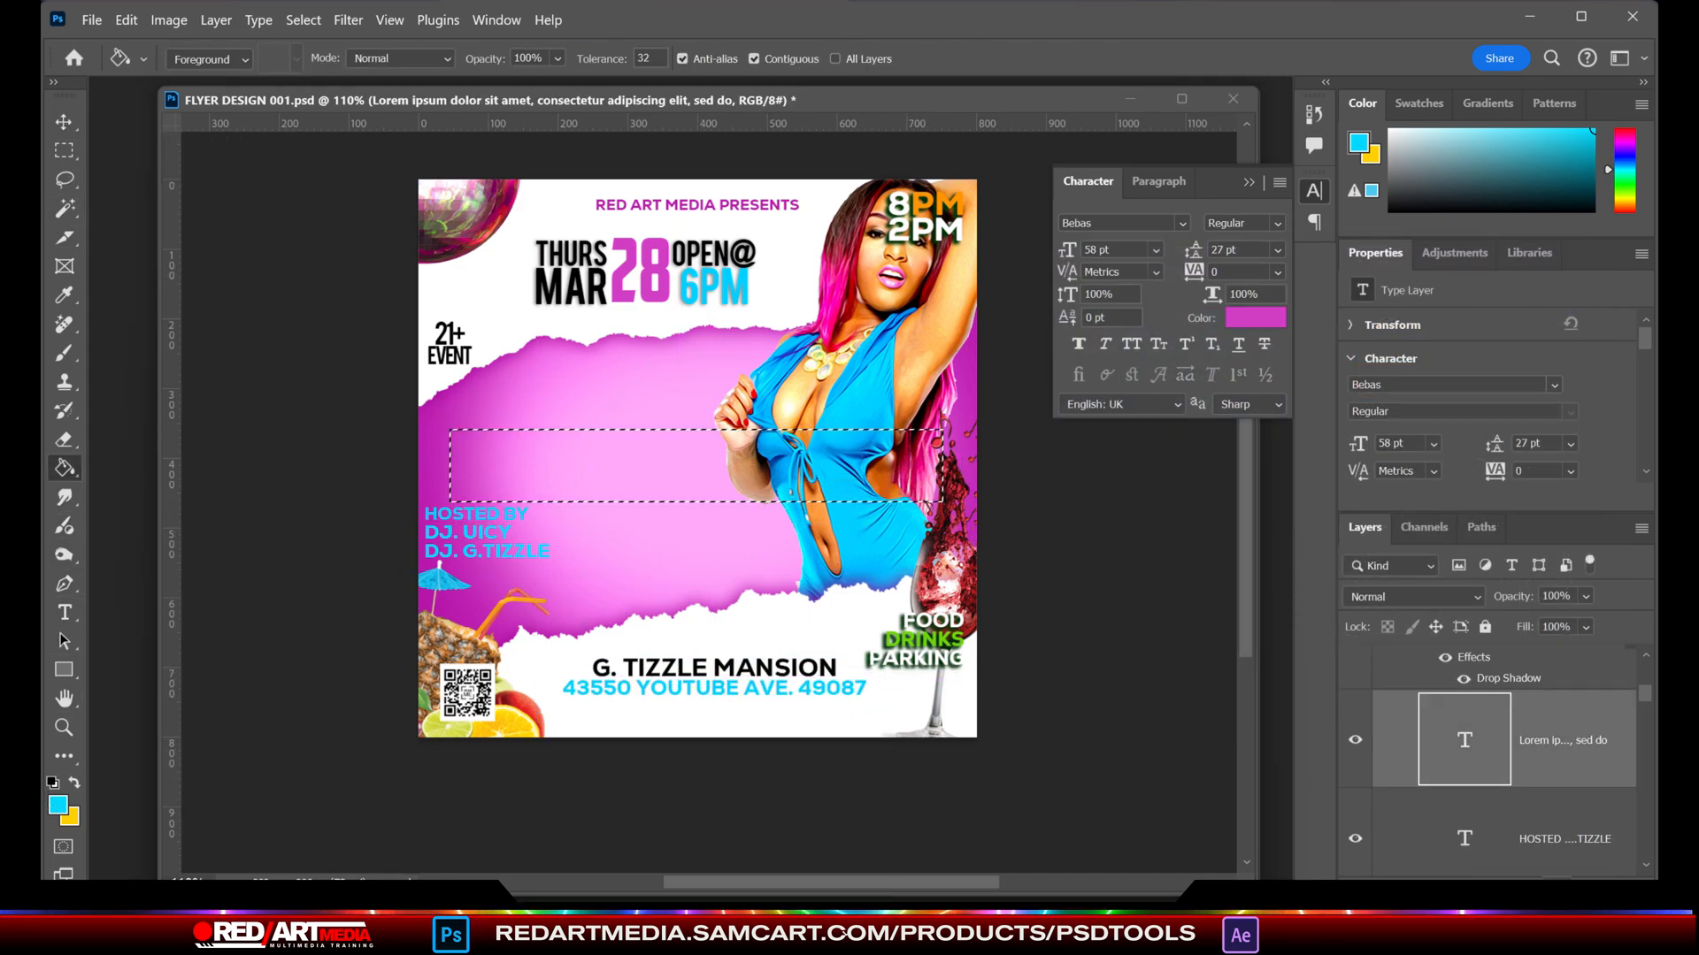
pyautogui.click(645, 468)
# - Add the text EVERYONE FREE B4 10! in pink 58 pt Bebas on the blue bar
pyautogui.press('t')
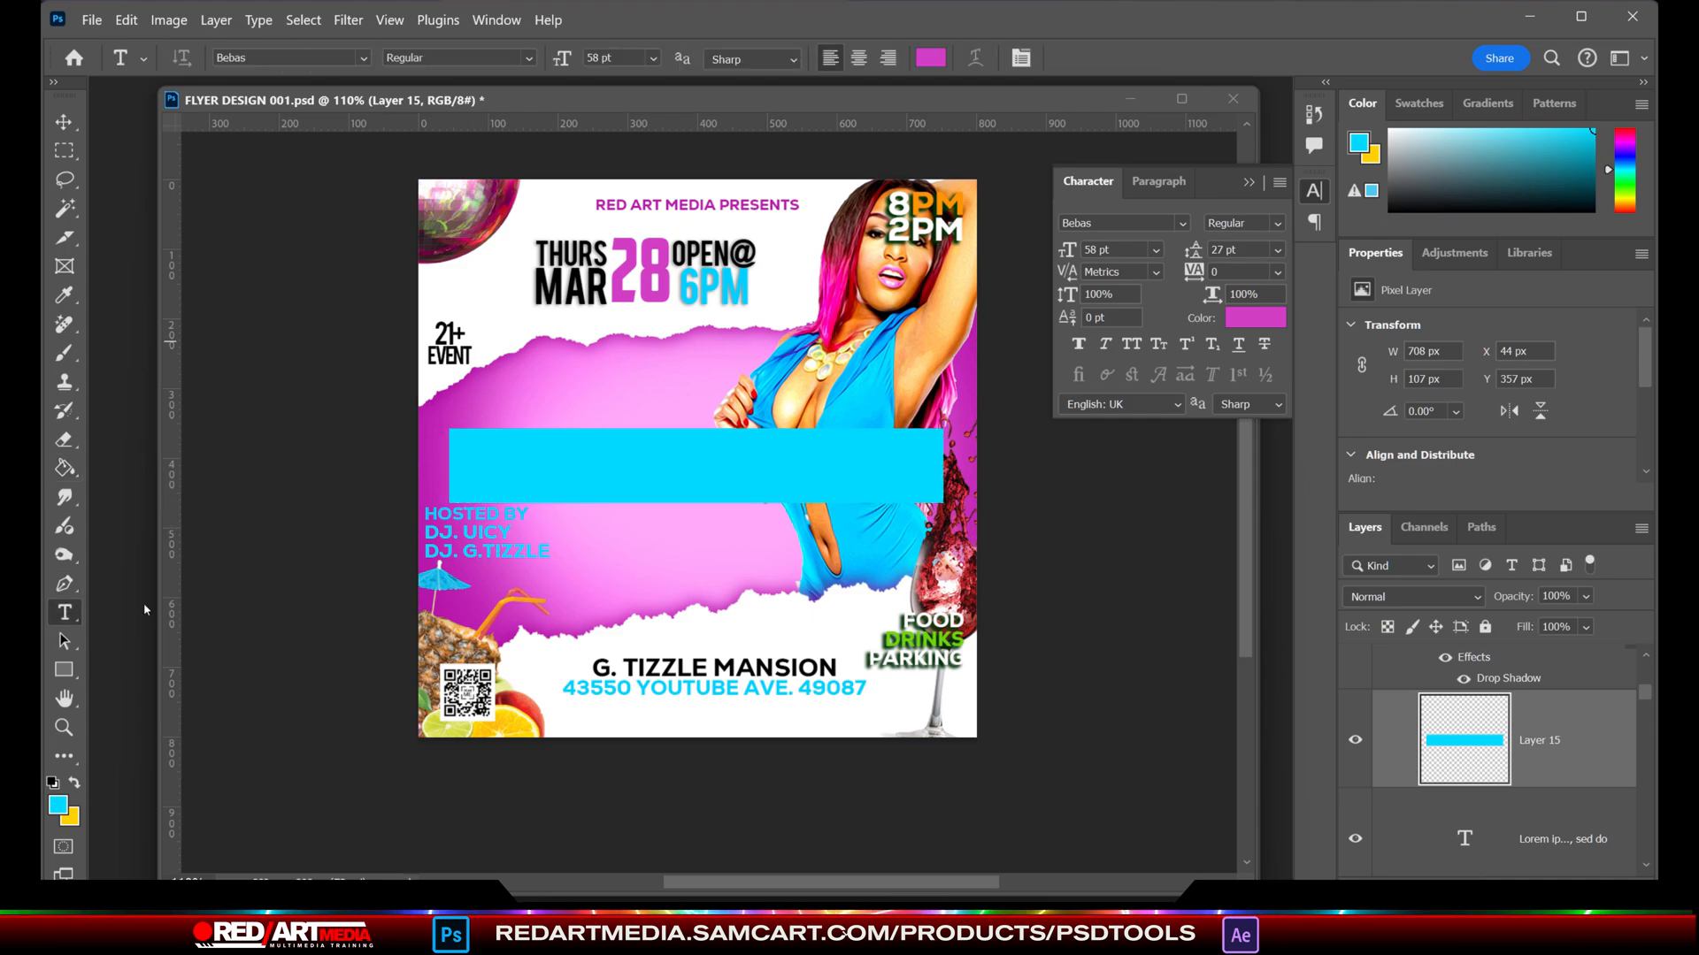
pyautogui.click(495, 474)
pyautogui.write('EVERYONE FREE B4 10')
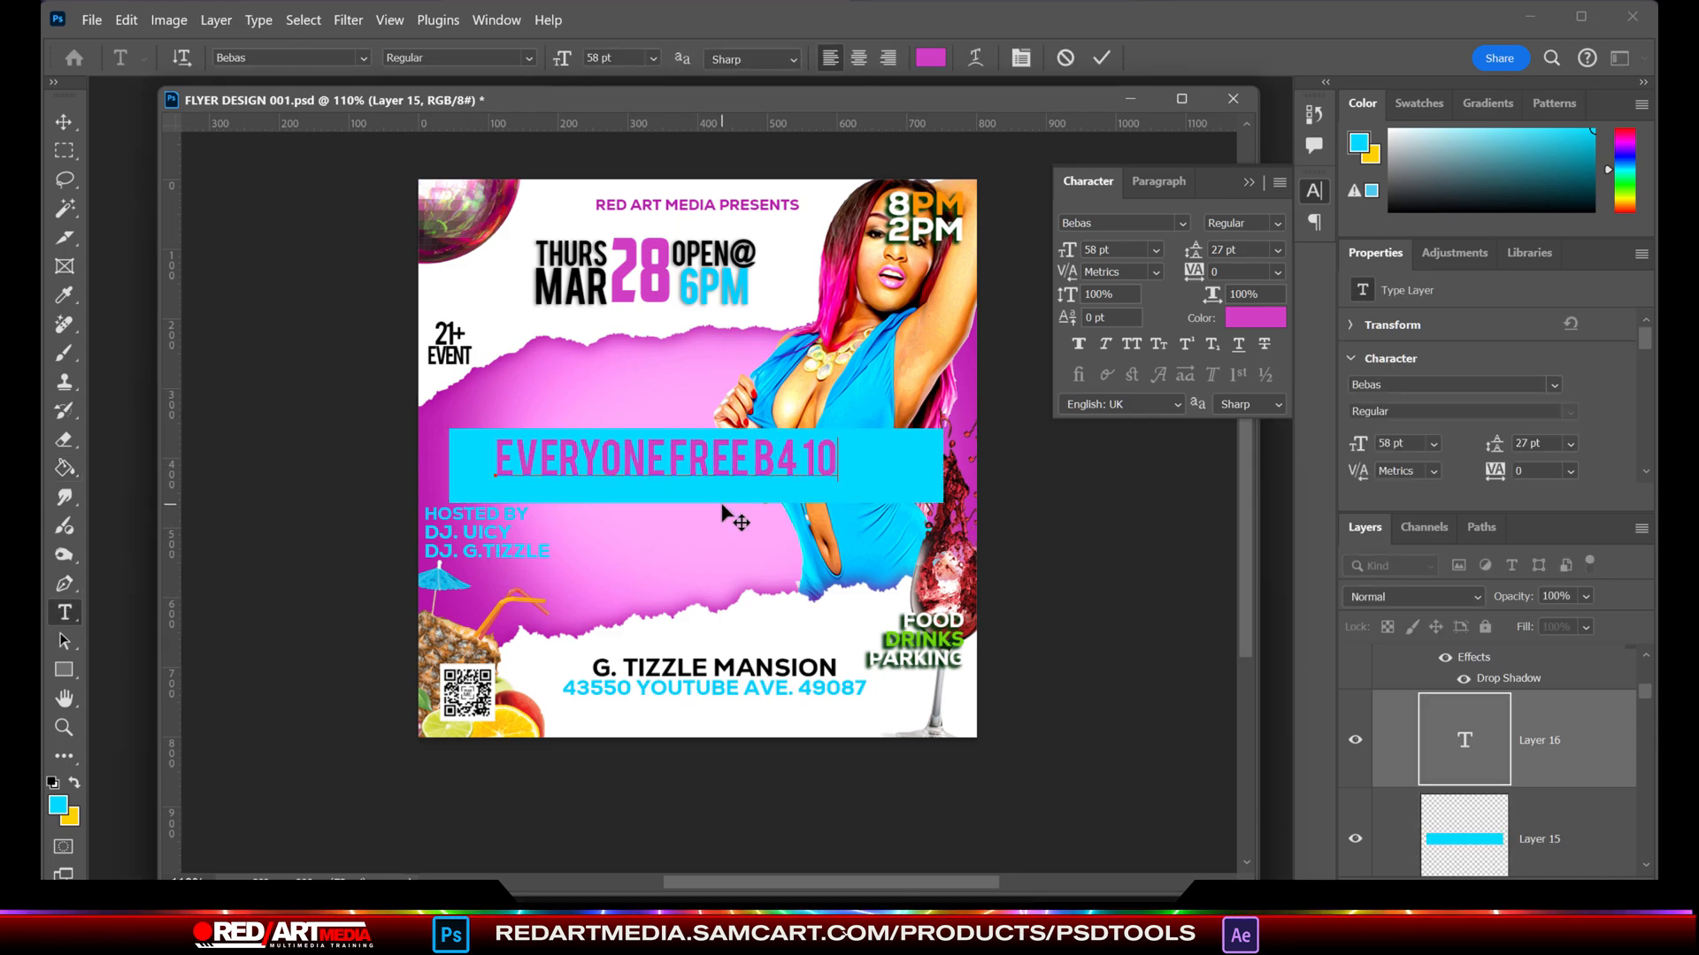
pyautogui.write('!')
pyautogui.click(74, 130)
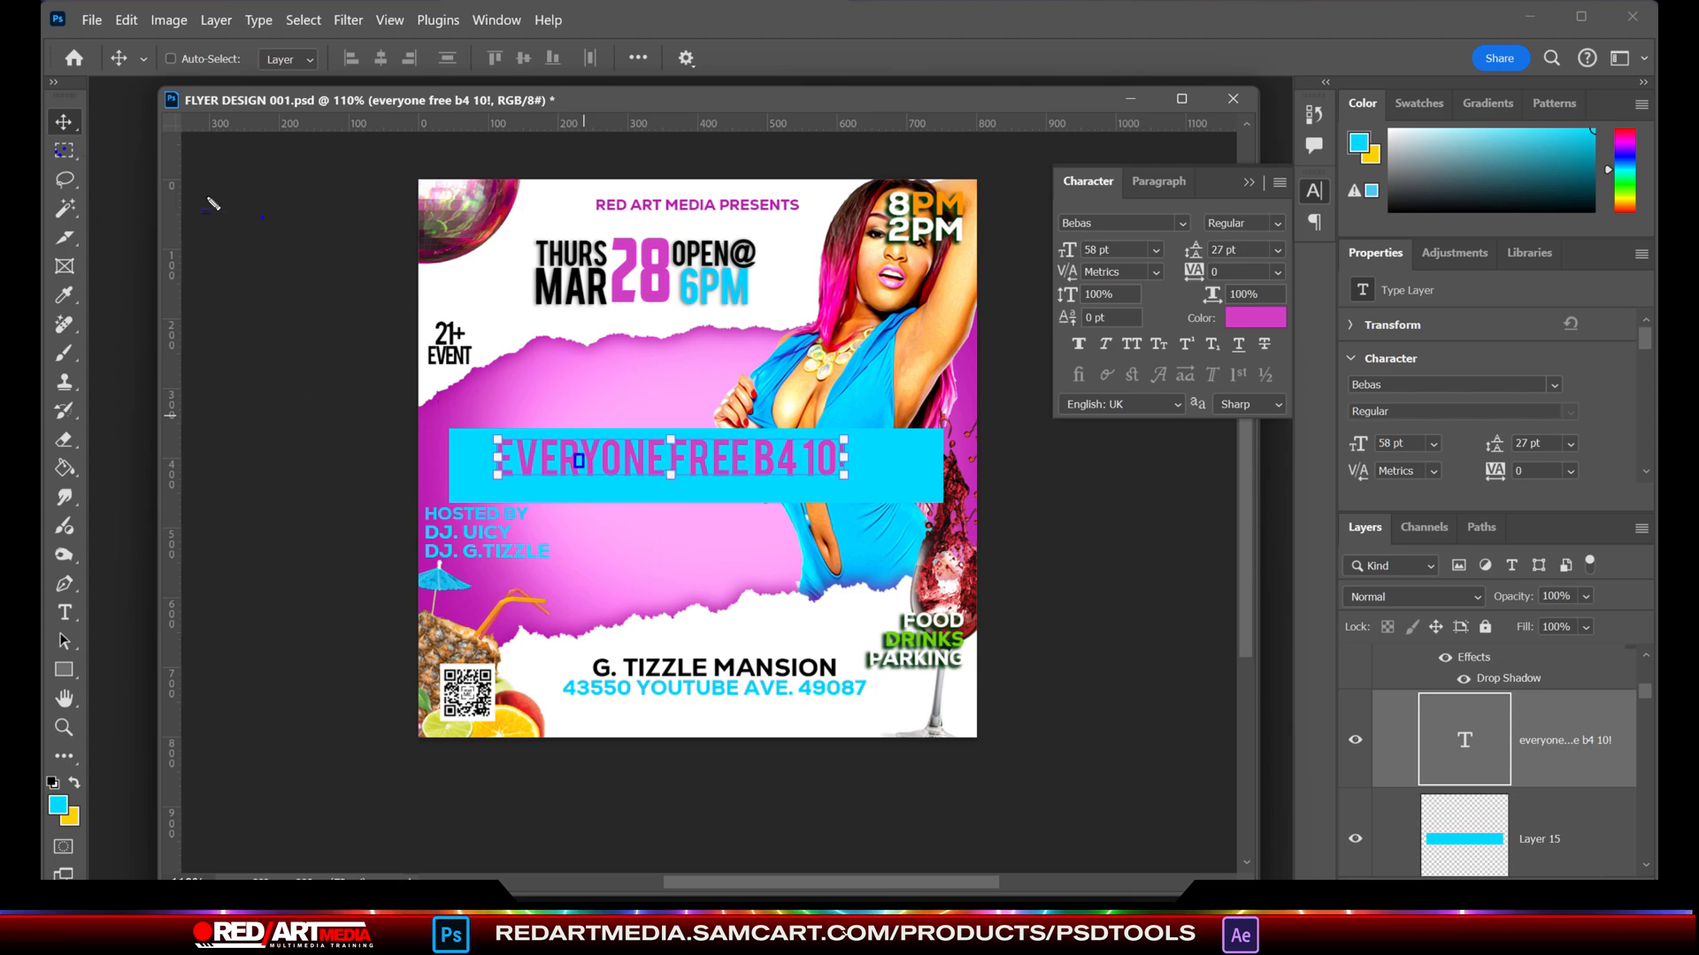
# - Reduce the blue bar's height to about 72 px to fit around the EVERYONE FREE B4 10! text
pyautogui.keyDown('ctrl'); pyautogui.click(588, 488); pyautogui.keyUp('ctrl')
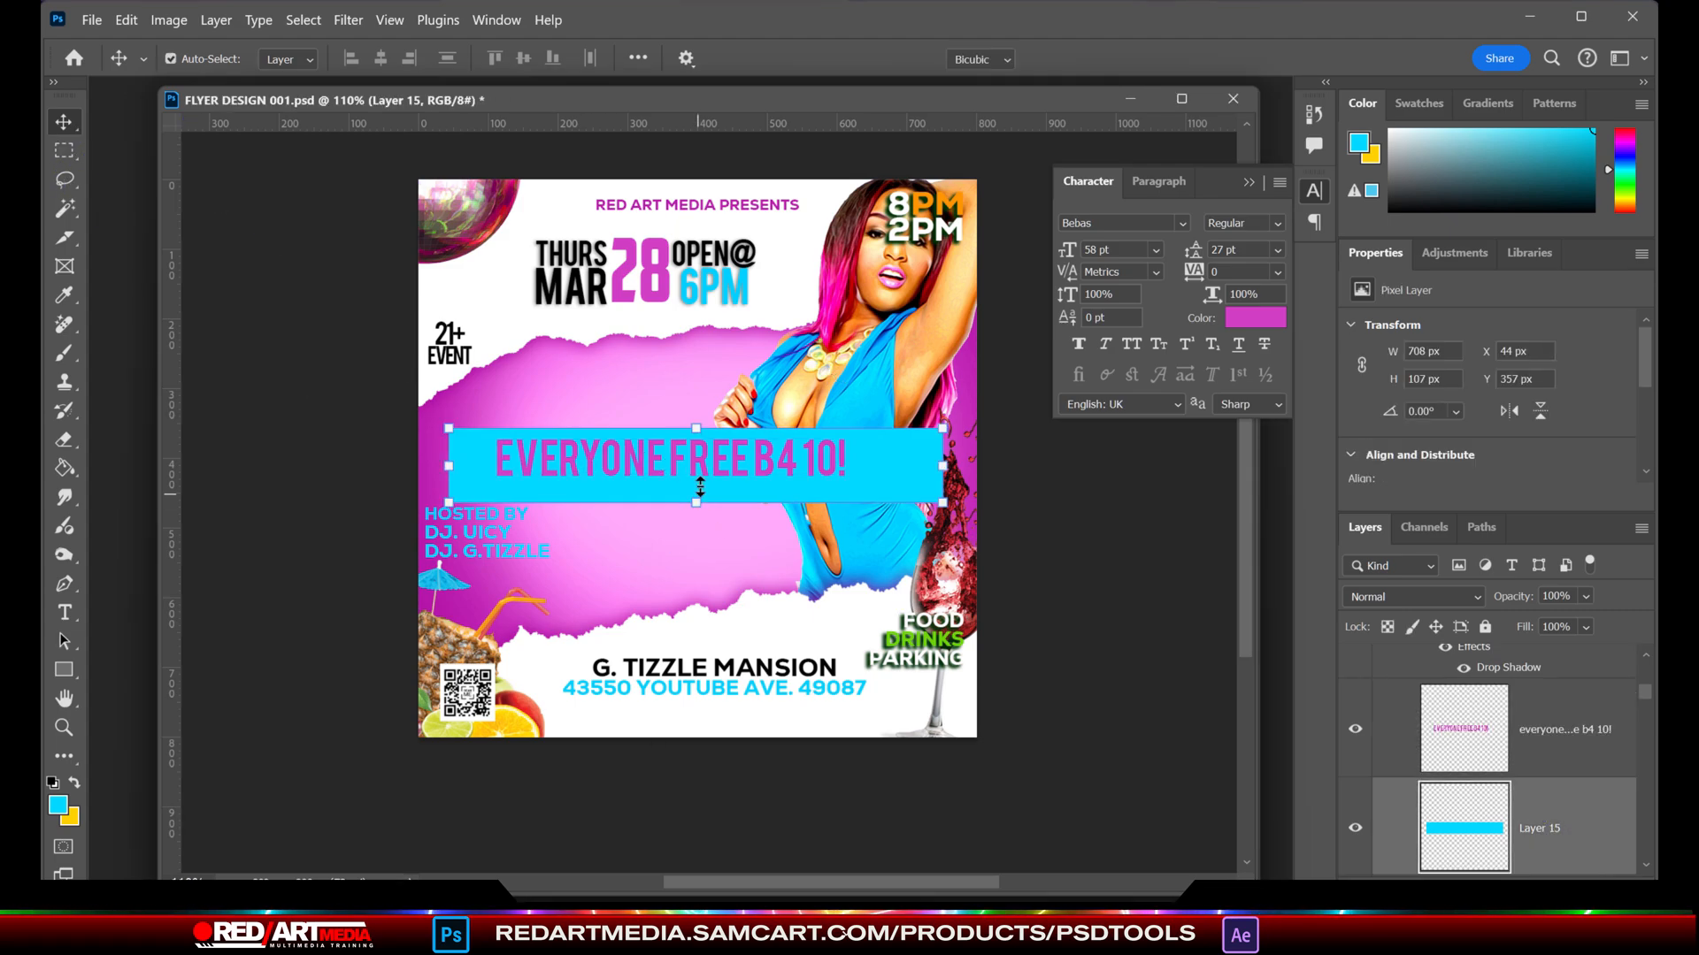
pyautogui.moveTo(696, 502); pyautogui.dragTo(697, 484)
pyautogui.moveTo(696, 429); pyautogui.dragTo(696, 435)
pyautogui.press('Return')
# - Try to edit the EVERYONE FREE B4 10! text and undo the stray placeholder text
pyautogui.press('t')
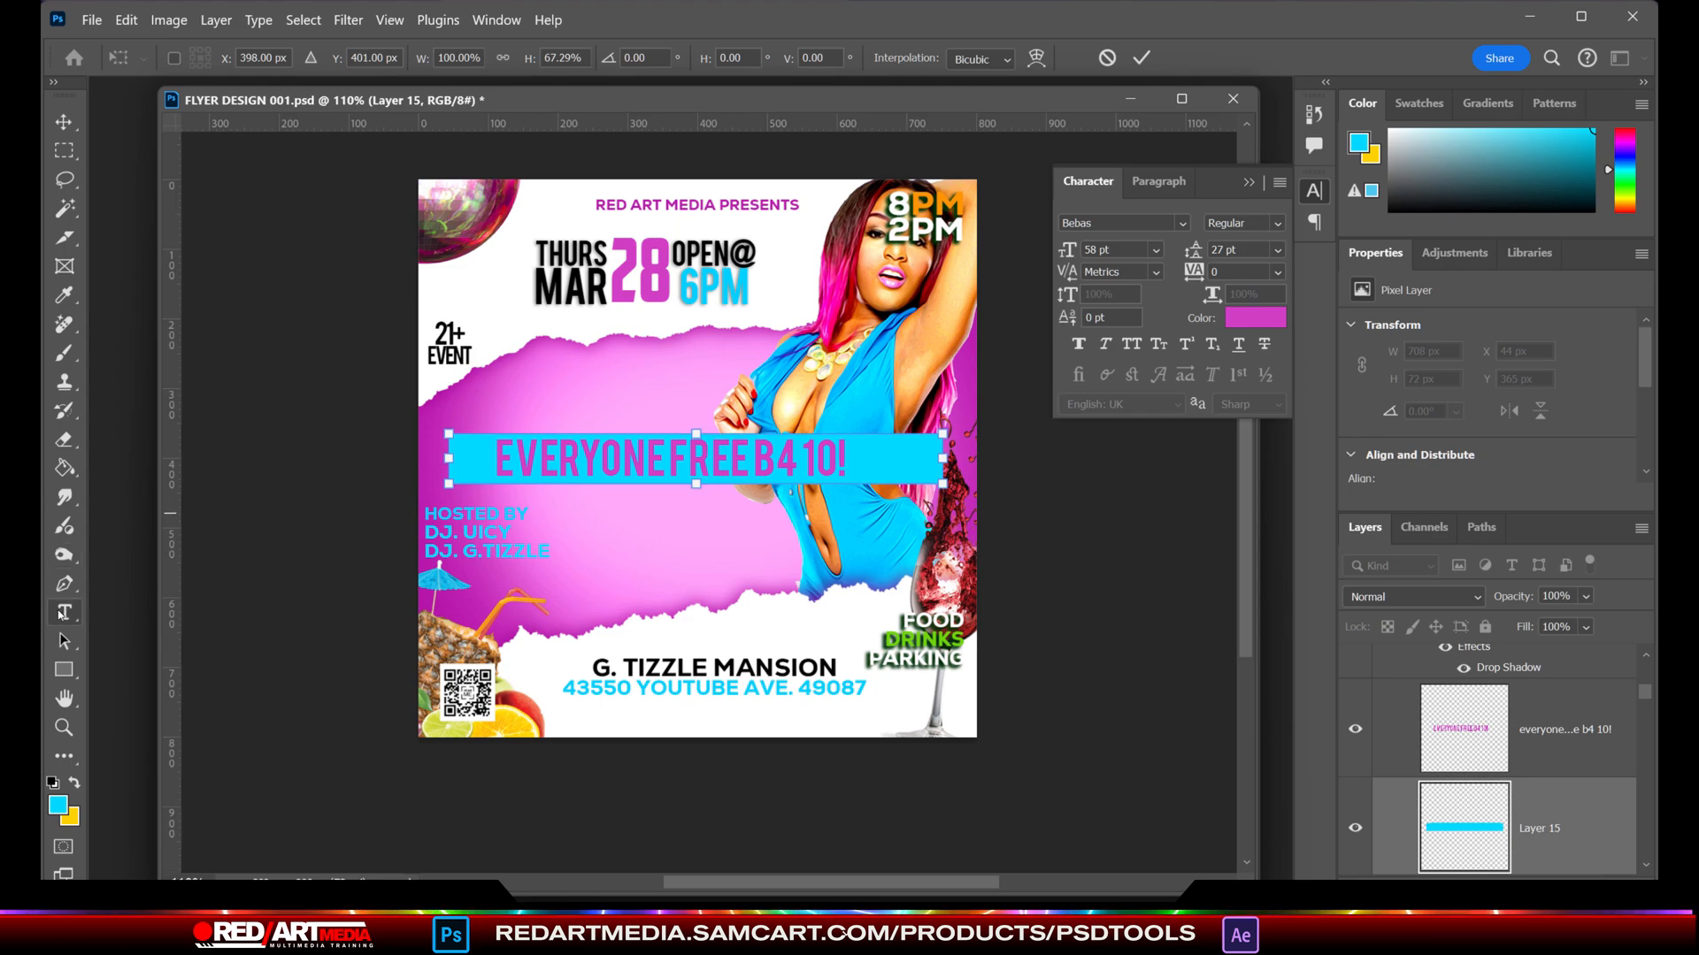
pyautogui.click(515, 460)
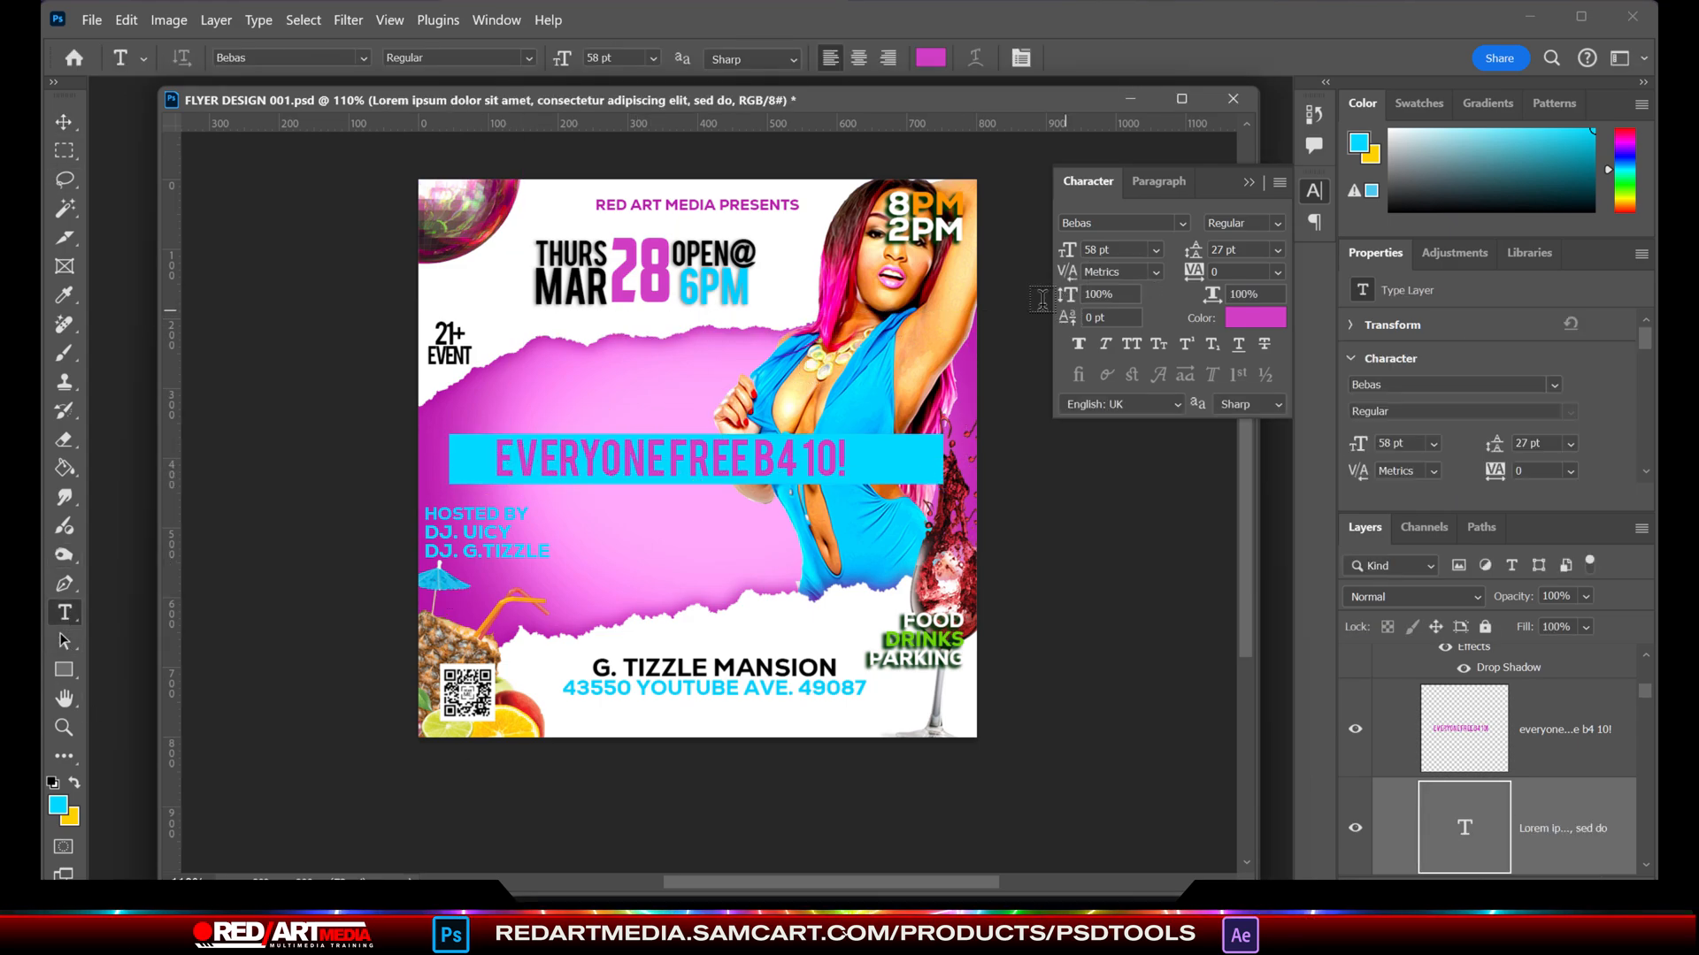
pyautogui.click(126, 19)
pyautogui.click(1463, 763)
pyautogui.click(1355, 727)
pyautogui.click(1354, 728)
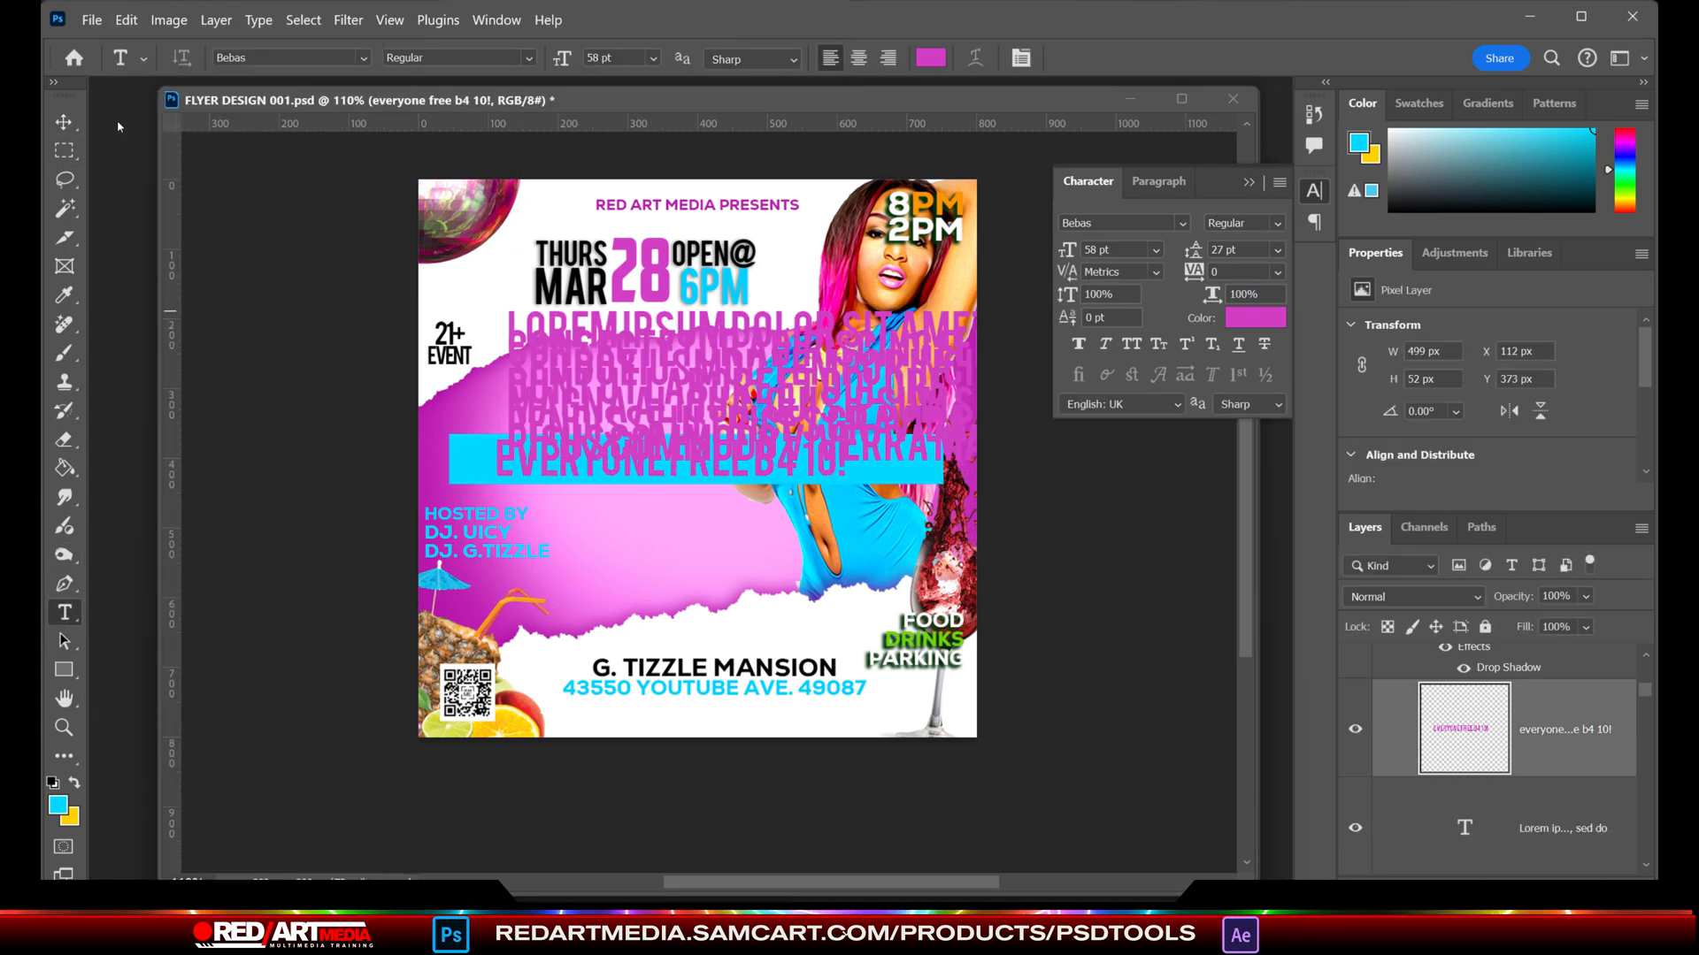
pyautogui.click(127, 20)
pyautogui.click(138, 44)
pyautogui.click(126, 20)
pyautogui.click(138, 44)
pyautogui.click(127, 20)
pyautogui.click(138, 44)
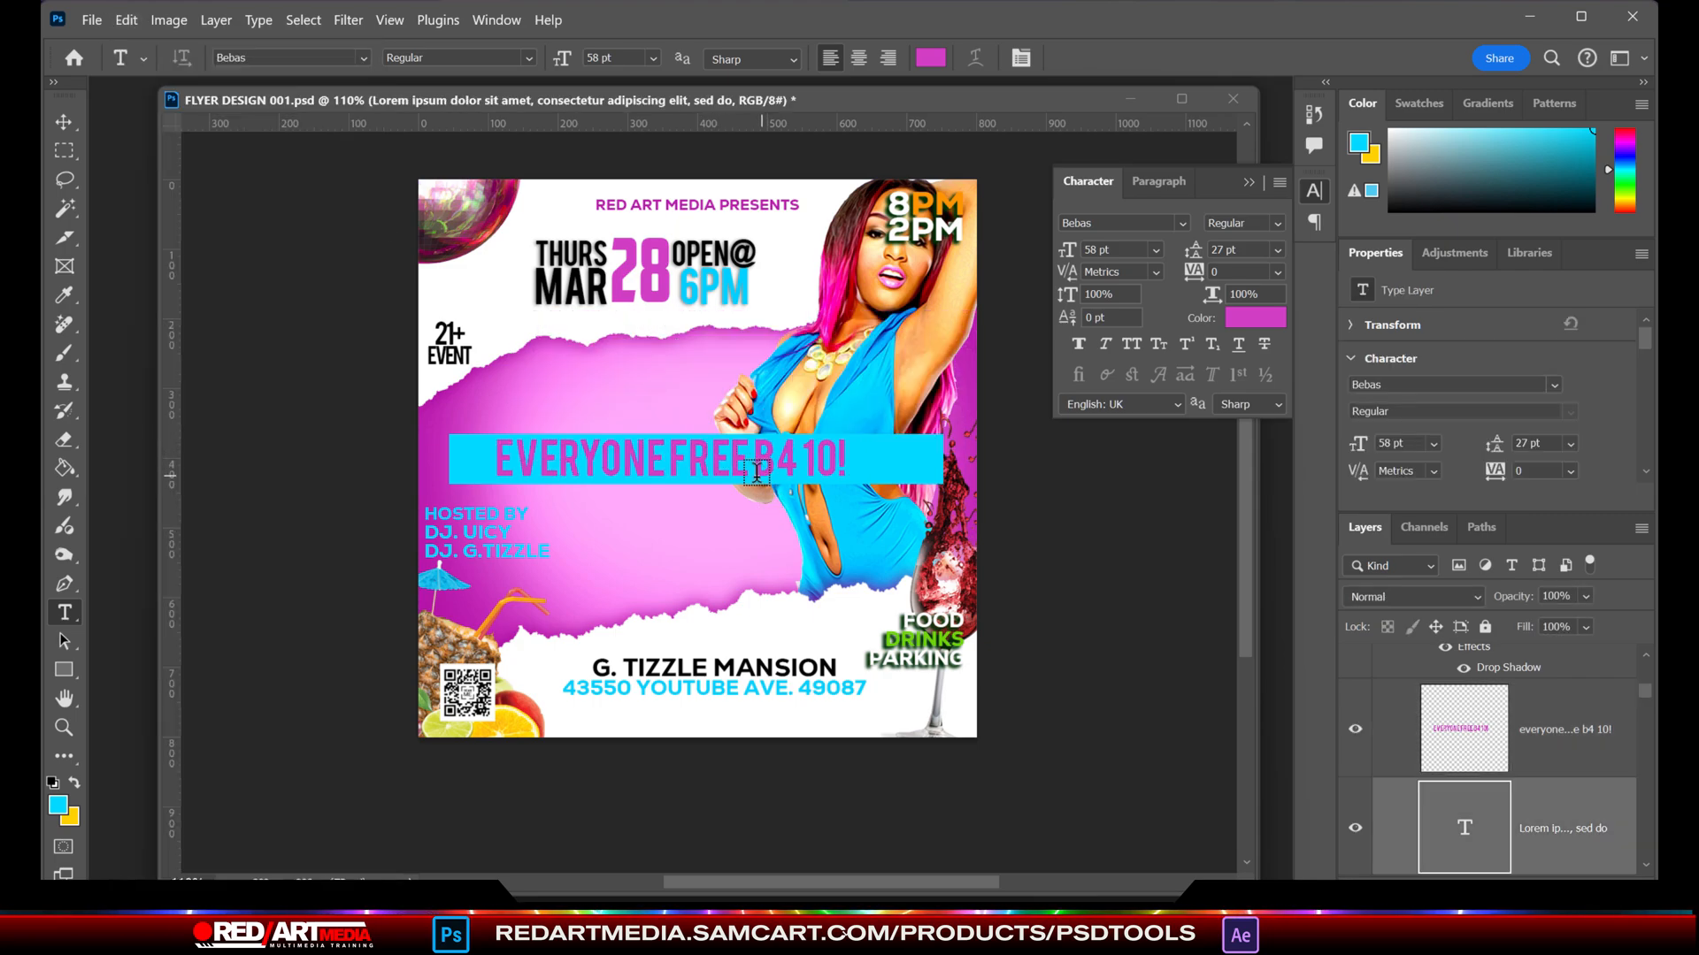
# - Toggle the visibility of the EVERYONE FREE B4 10! layer off and on to inspect it
pyautogui.click(1357, 731)
pyautogui.click(1357, 732)
pyautogui.scroll(2, 1357, 736)
pyautogui.click(1359, 786)
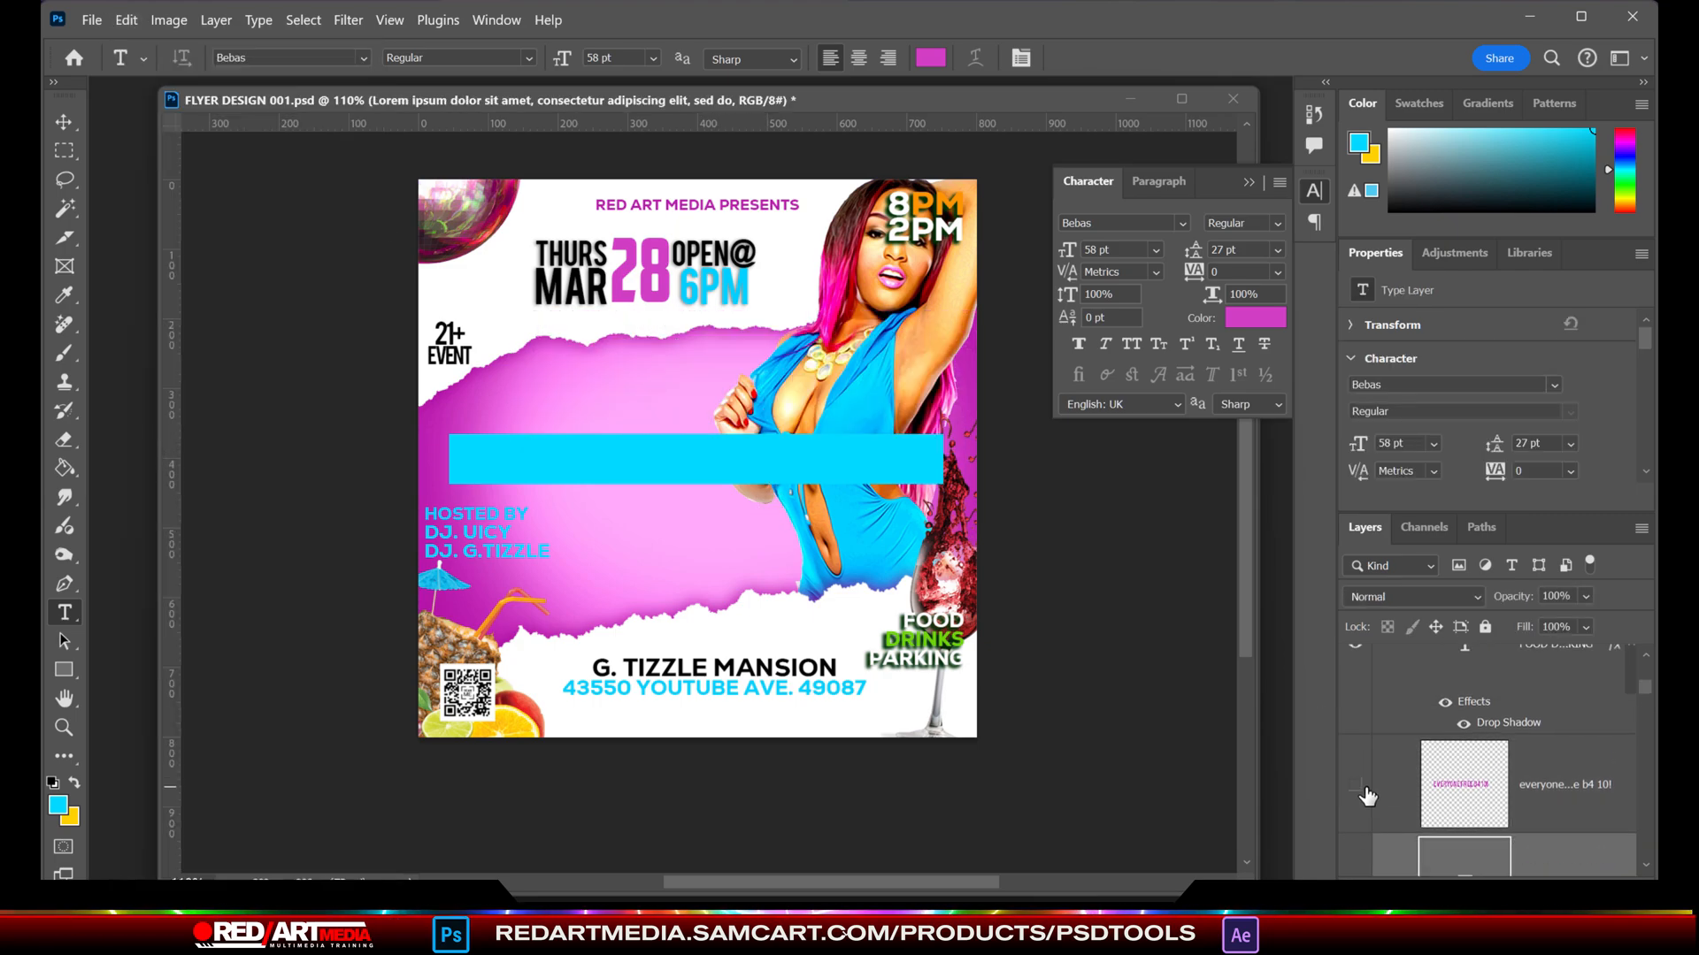
pyautogui.click(1359, 787)
pyautogui.scroll(-4, 1352, 783)
pyautogui.moveTo(505, 474); pyautogui.dragTo(665, 503)
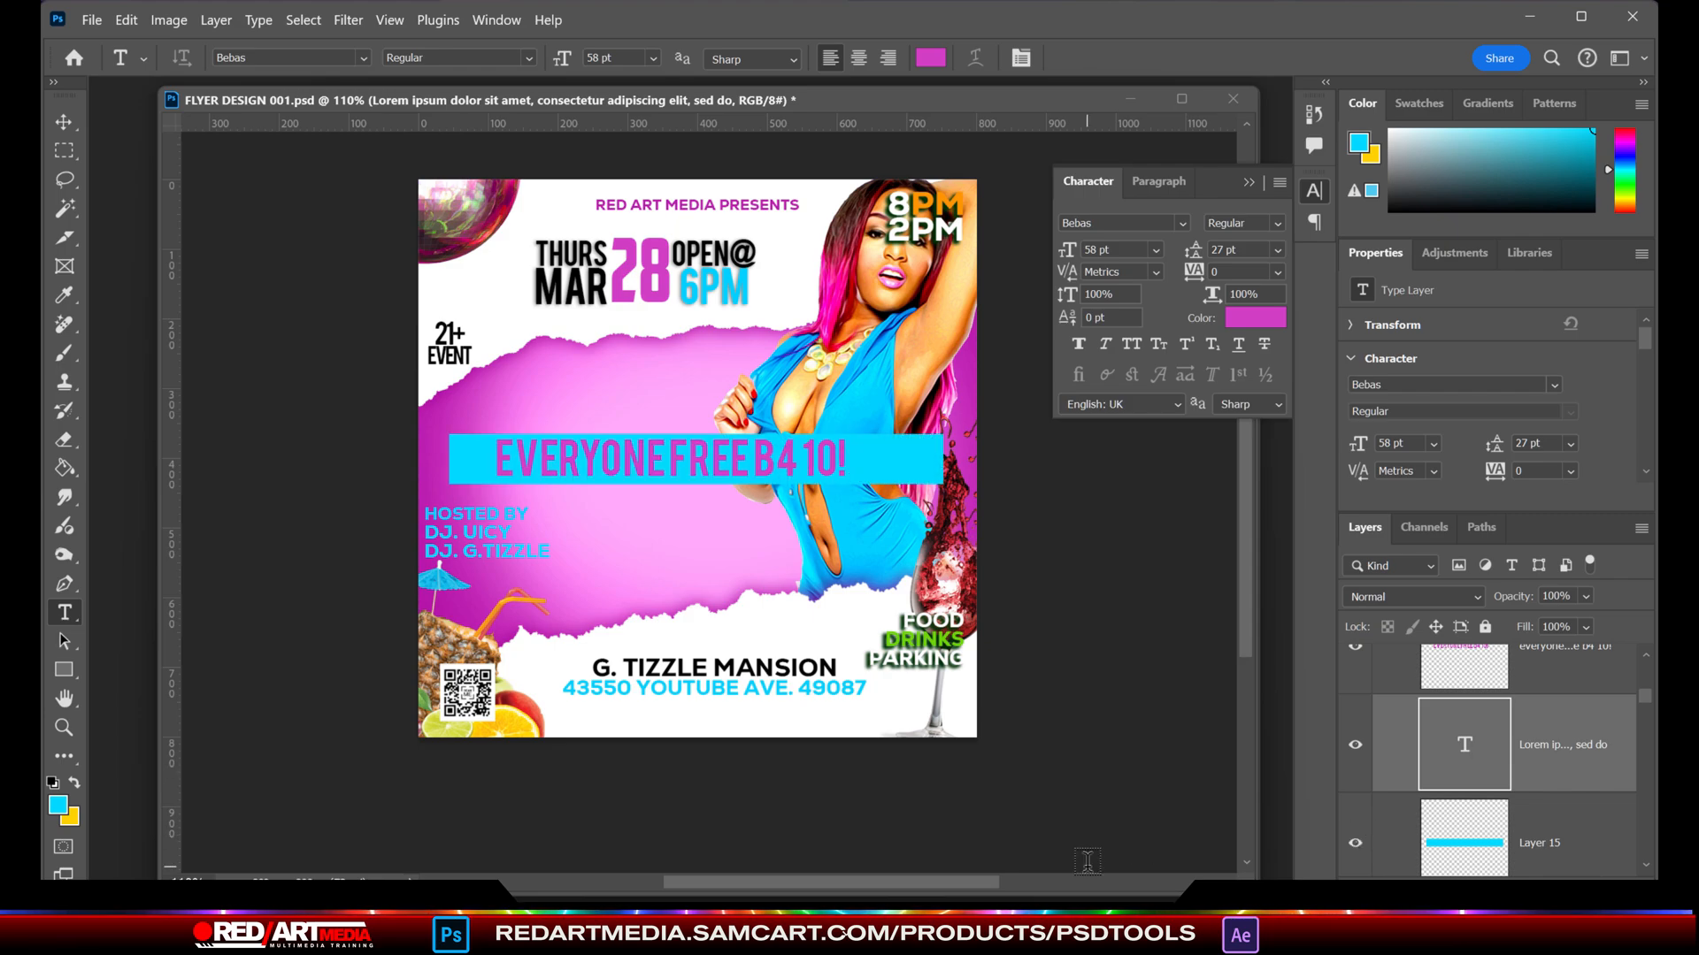
# - Set the RED ART MEDIA PRESENTS text's tracking to 380 and centre-align it
pyautogui.click(64, 122)
pyautogui.doubleClick(622, 209)
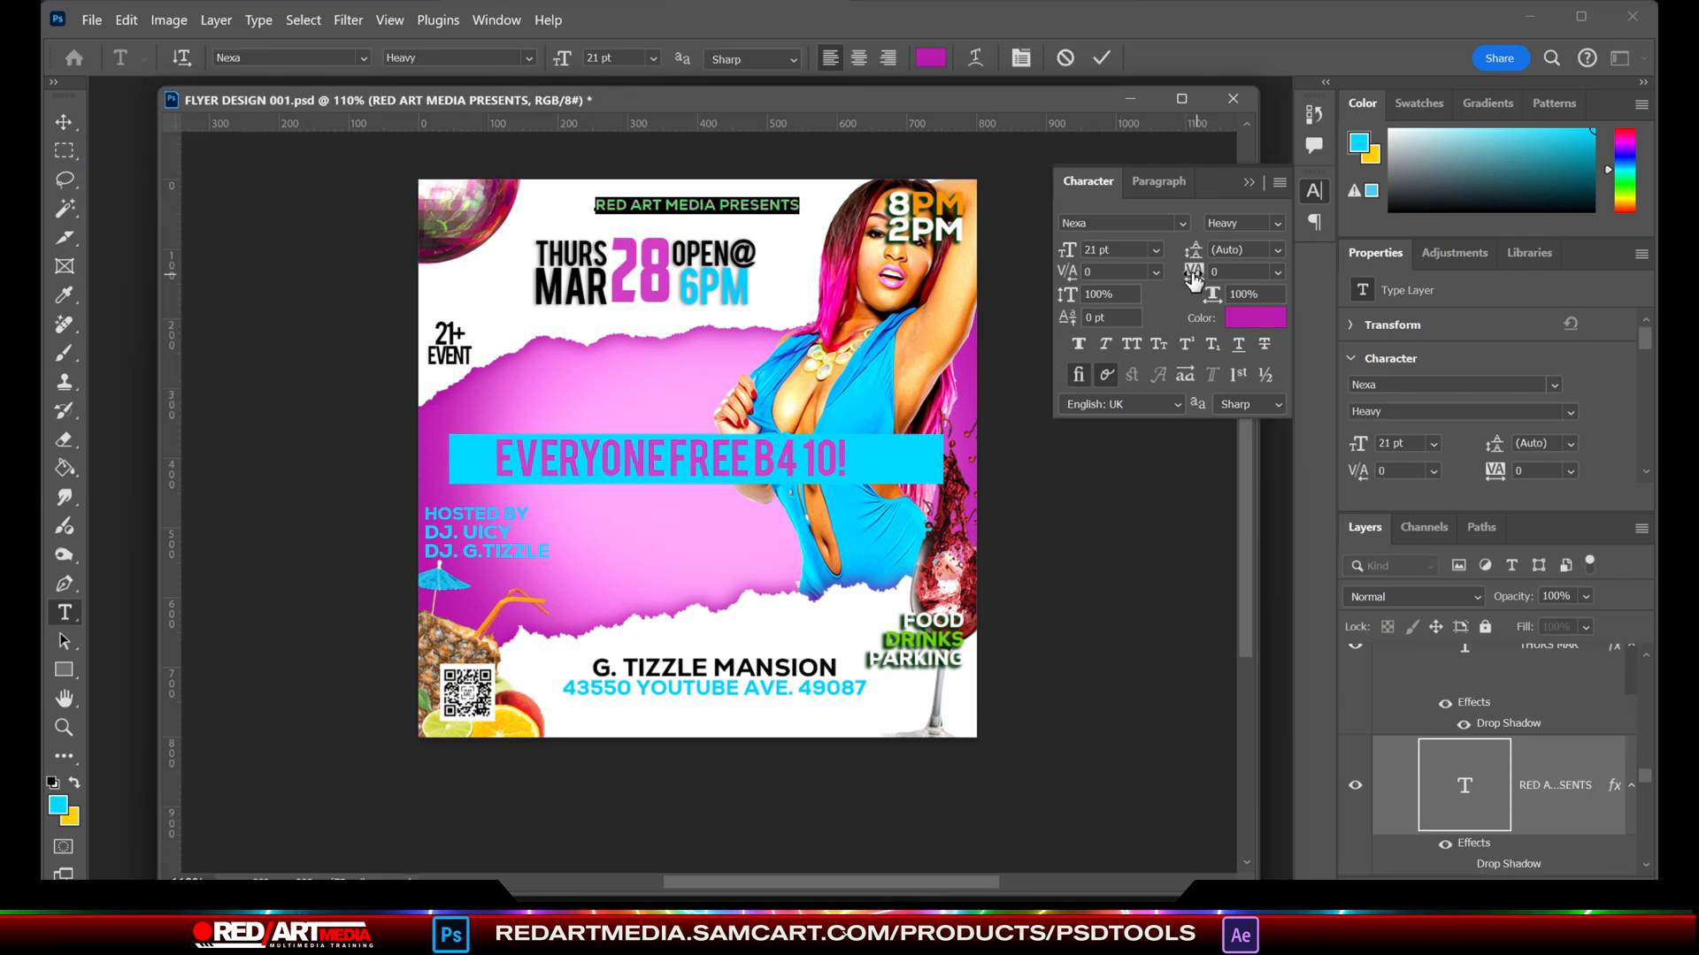
pyautogui.moveTo(1194, 273); pyautogui.dragTo(1227, 274)
pyautogui.click(1158, 181)
pyautogui.click(64, 122)
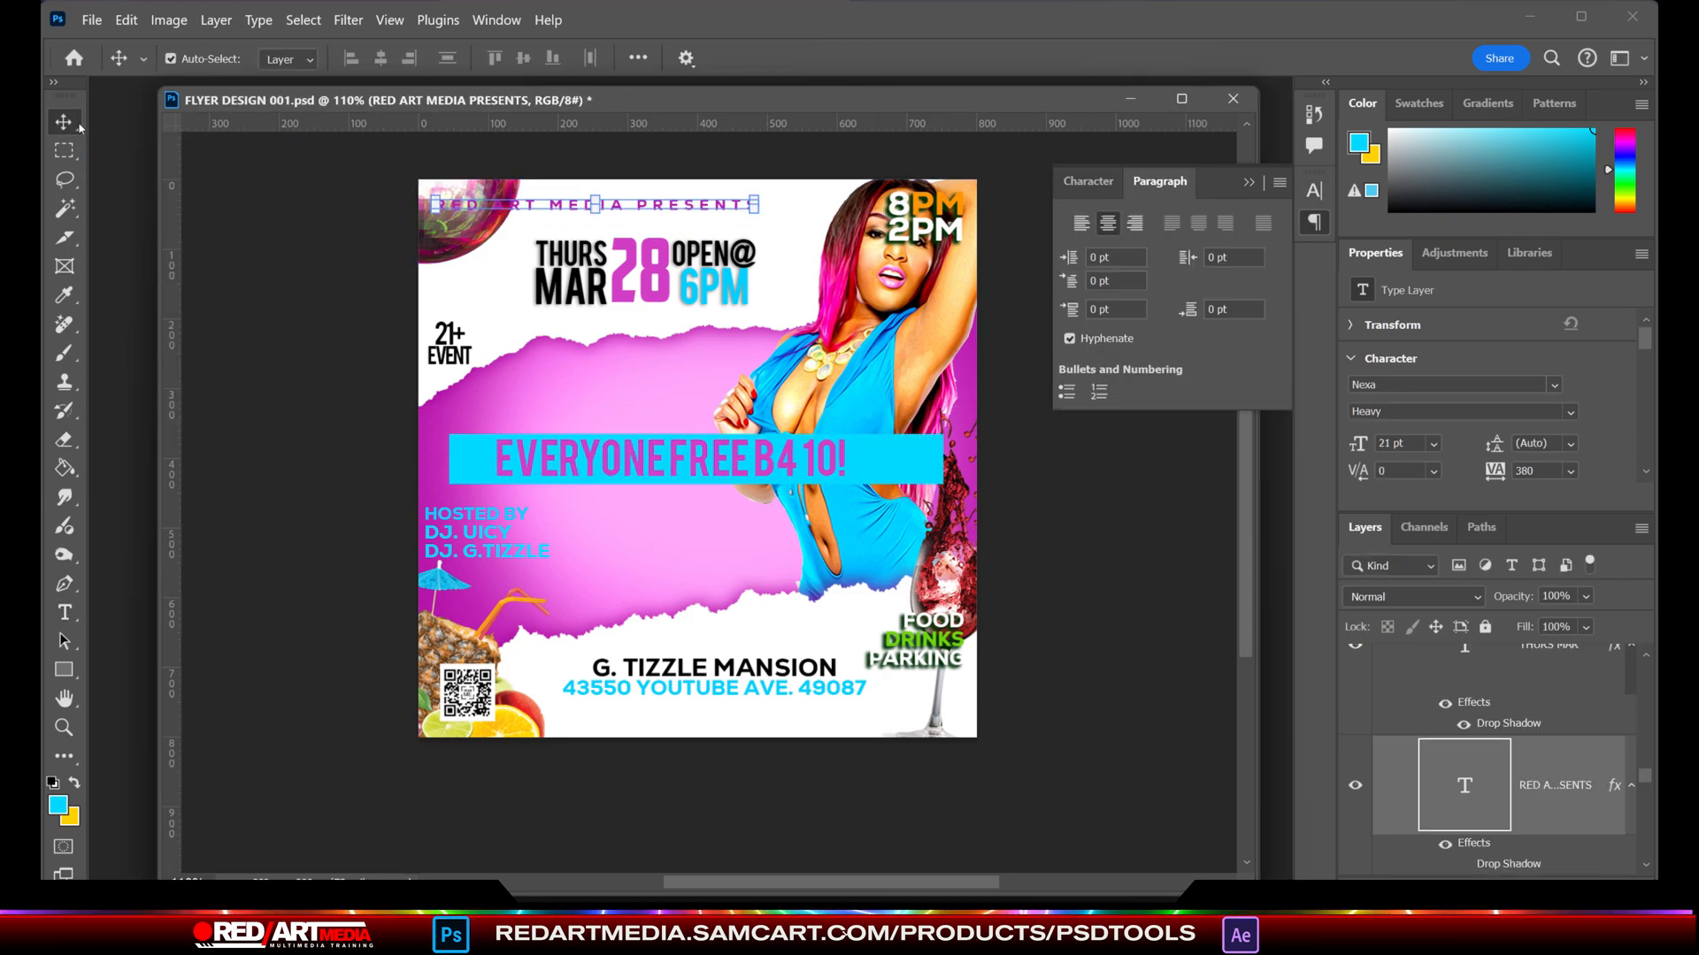
# - Move the RED ART MEDIA PRESENTS text right, scale it down to 14.38 pt and nudge it closer to the date line
pyautogui.hotkey('shift', 'Right')
pyautogui.hotkey('shift', 'Right')
pyautogui.hotkey('shift', 'Right')
pyautogui.hotkey('shift', 'Right')
pyautogui.hotkey('shift', 'Right')
pyautogui.hotkey('shift', 'Right')
pyautogui.hotkey('shift', 'Right')
pyautogui.scroll(2, 655, 235)
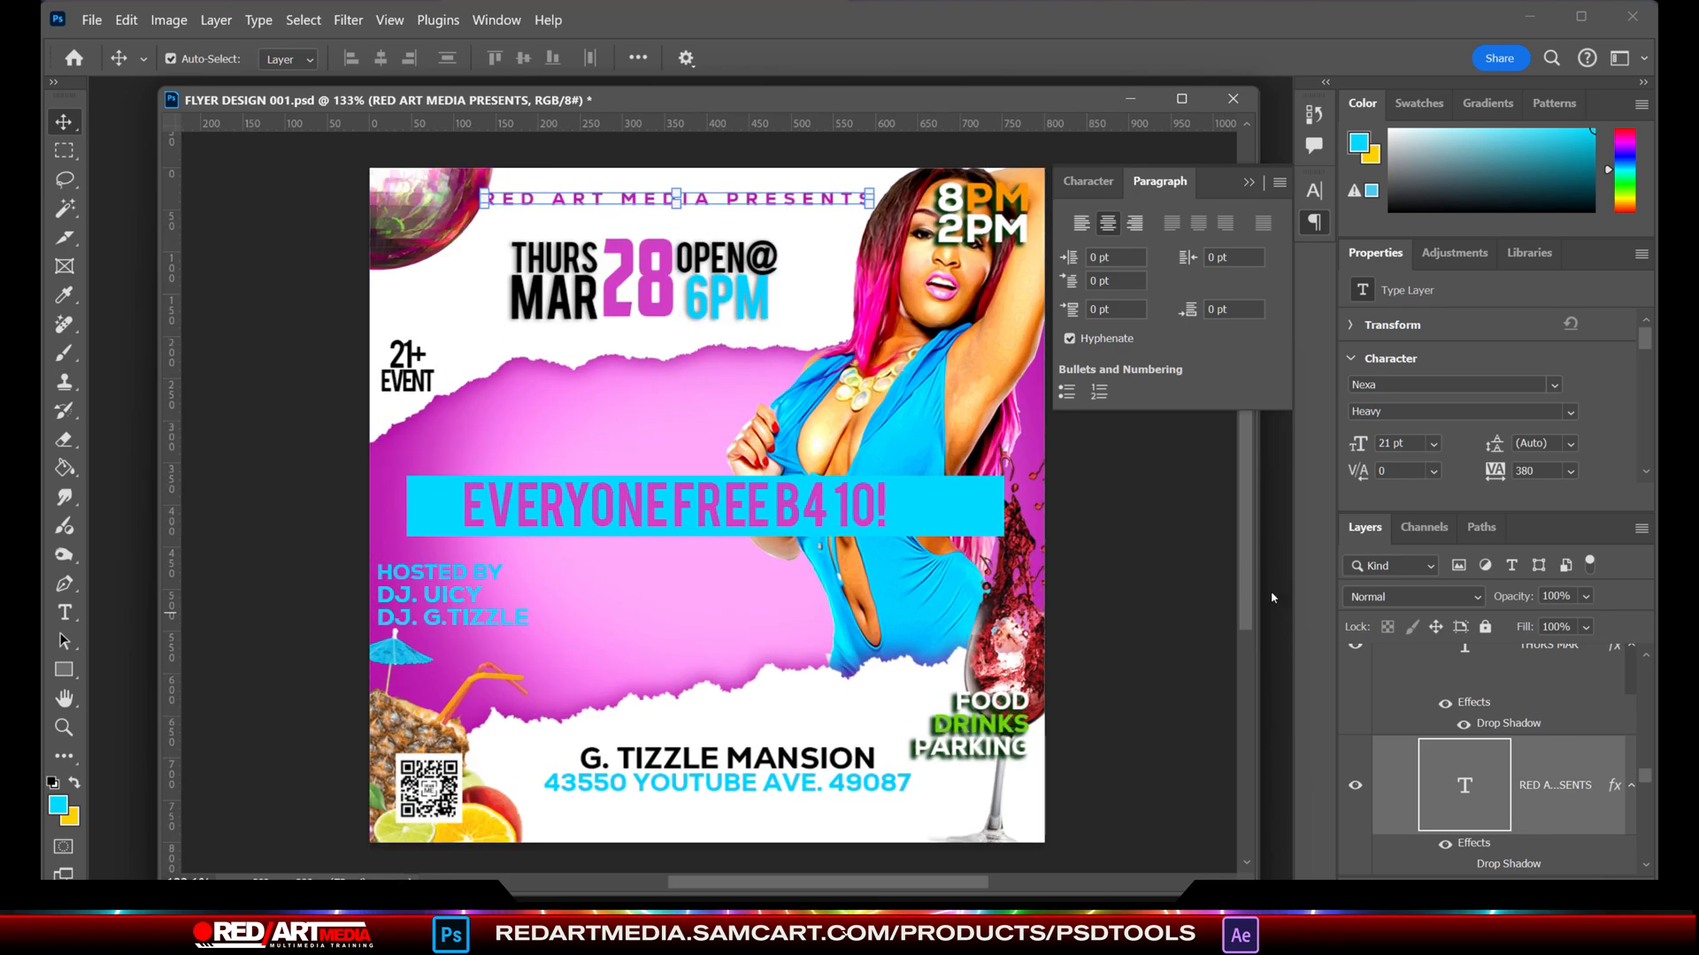
pyautogui.hotkey('ctrl', 't')
pyautogui.moveTo(676, 194); pyautogui.dragTo(677, 201)
pyautogui.press('Return')
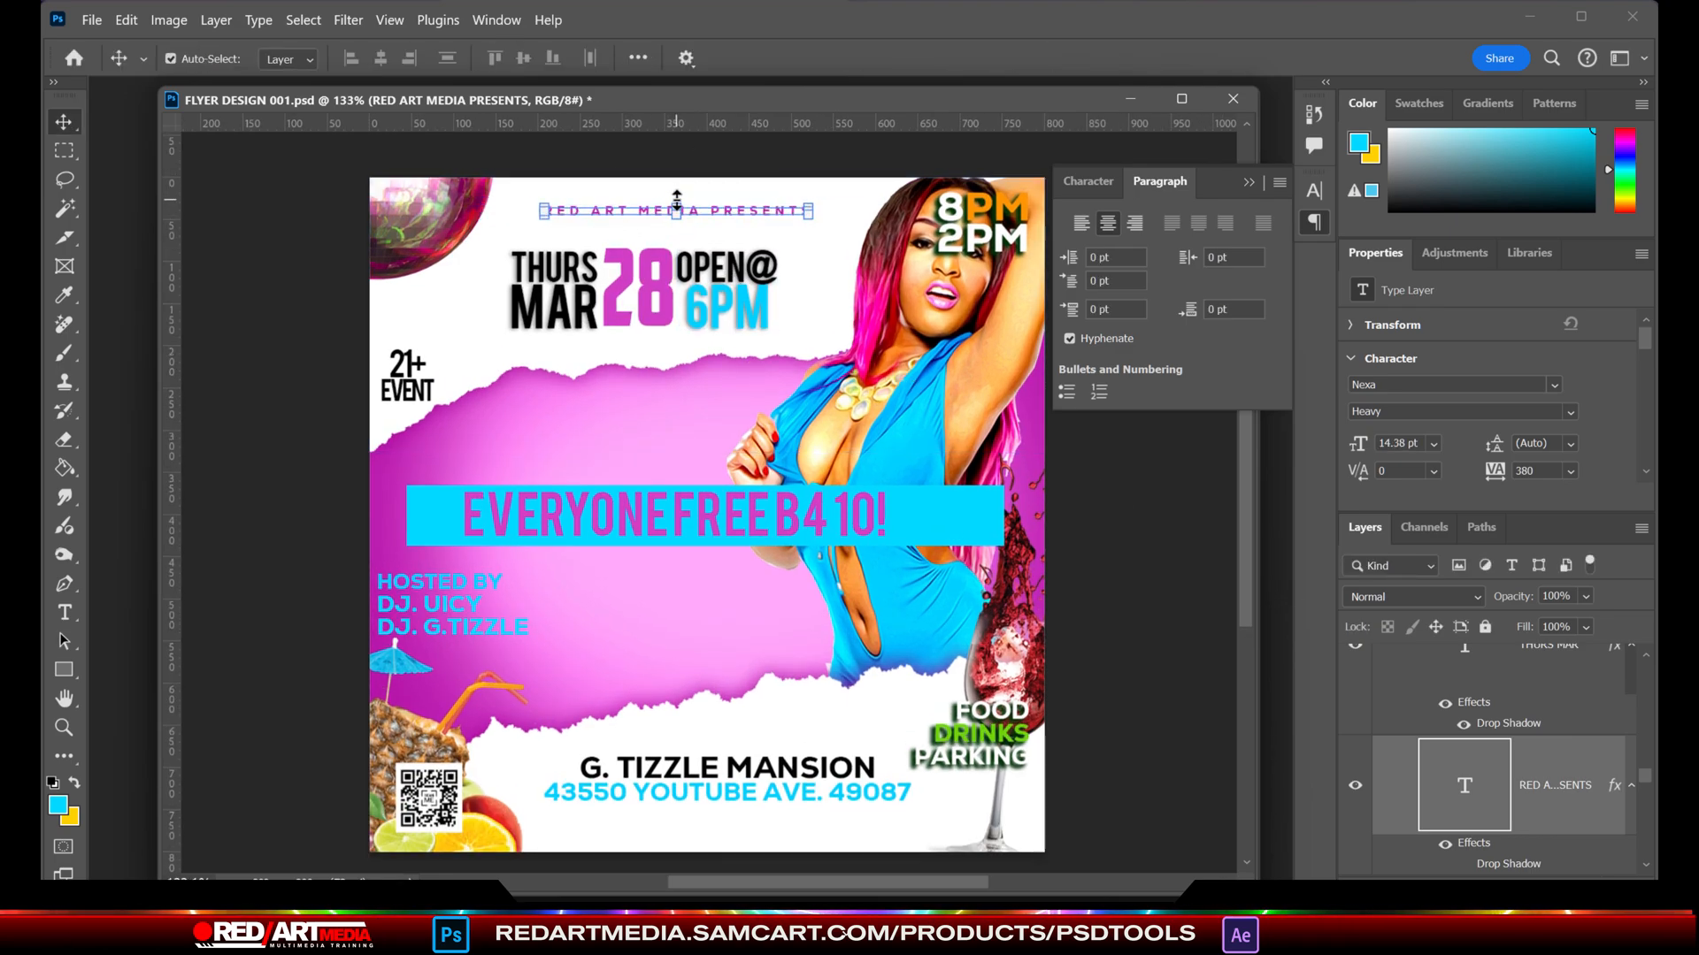
pyautogui.press('Down')
pyautogui.press('Down')
pyautogui.press('Down')
pyautogui.press('Down')
pyautogui.press('Down')
pyautogui.press('Down')
pyautogui.press('Down')
# - Shrink the venue name and address text to 59.62% and move it down to the flyer's bottom edge
pyautogui.click(895, 519)
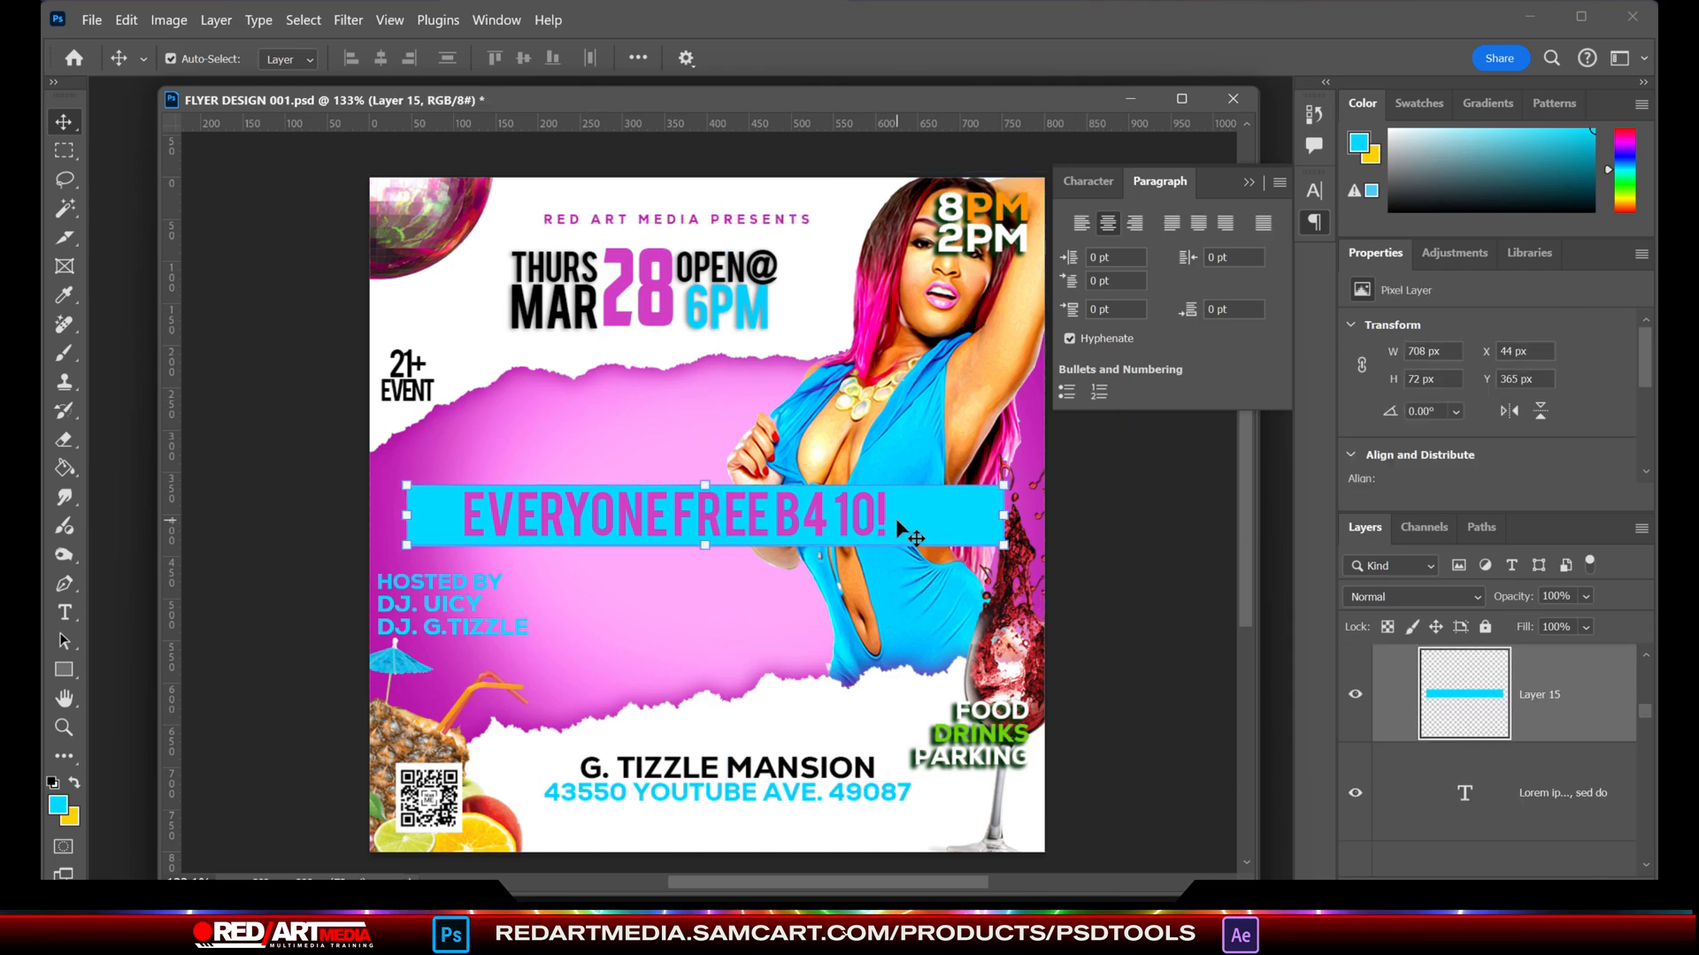
pyautogui.hotkey('ctrl', '-')
pyautogui.hotkey('ctrl', '-')
pyautogui.hotkey('ctrl', '+')
pyautogui.click(794, 705)
pyautogui.hotkey('shift', 'Down')
pyautogui.hotkey('shift', 'Down')
pyautogui.hotkey('shift', 'Down')
pyautogui.hotkey('shift', 'Down')
pyautogui.hotkey('ctrl', 't')
pyautogui.moveTo(722, 718); pyautogui.dragTo(722, 740)
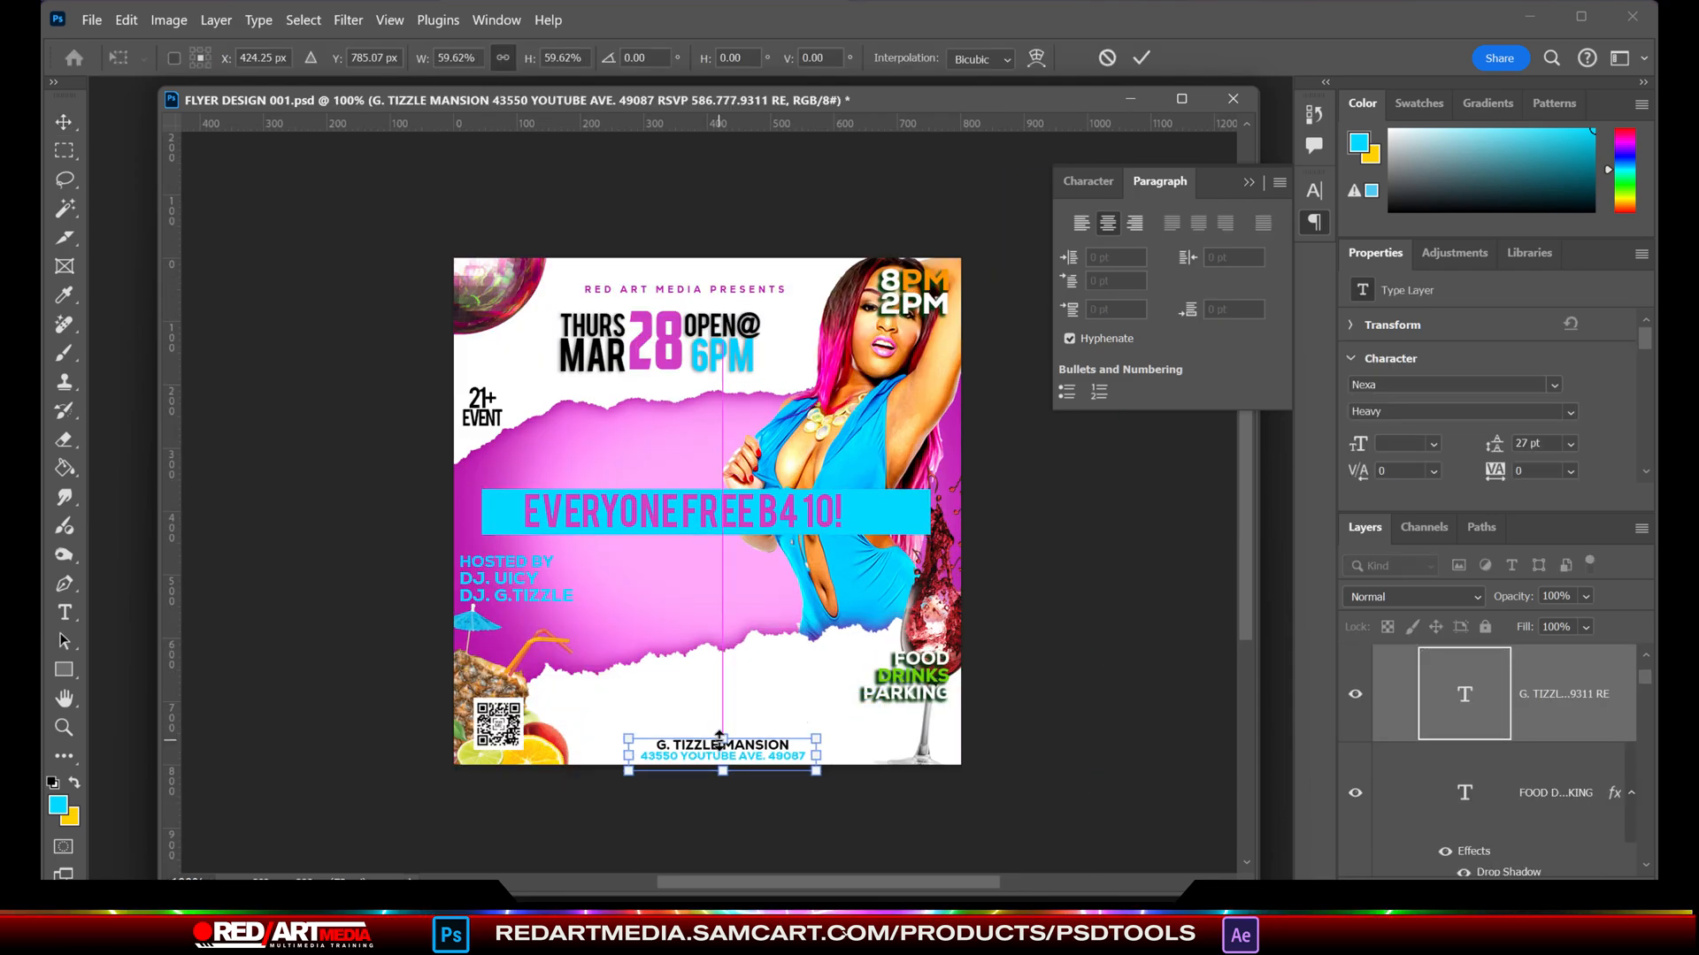
pyautogui.press('Return')
# - Move the cyan bar down to the lower torn-paper edge and scale it proportionally to 51.39%
pyautogui.click(861, 506)
pyautogui.hotkey('shift', 'Down')
pyautogui.hotkey('shift', 'Down')
pyautogui.hotkey('shift', 'Down')
pyautogui.hotkey('shift', 'Down')
pyautogui.hotkey('shift', 'Down')
pyautogui.hotkey('shift', 'Down')
pyautogui.hotkey('shift', 'Down')
pyautogui.hotkey('shift', 'Down')
pyautogui.hotkey('shift', 'Down')
pyautogui.hotkey('shift', 'Down')
pyautogui.hotkey('shift', 'Down')
pyautogui.hotkey('shift', 'Down')
pyautogui.hotkey('shift', 'Down')
pyautogui.hotkey('shift', 'Down')
pyautogui.hotkey('shift', 'Down')
pyautogui.hotkey('shift', 'Down')
pyautogui.hotkey('shift', 'Down')
pyautogui.hotkey('shift', 'Down')
pyautogui.hotkey('shift', 'Down')
pyautogui.hotkey('shift', 'Down')
pyautogui.press('Down')
pyautogui.press('Down')
pyautogui.press('Down')
pyautogui.press('Down')
pyautogui.press('Down')
pyautogui.hotkey('ctrl', 't')
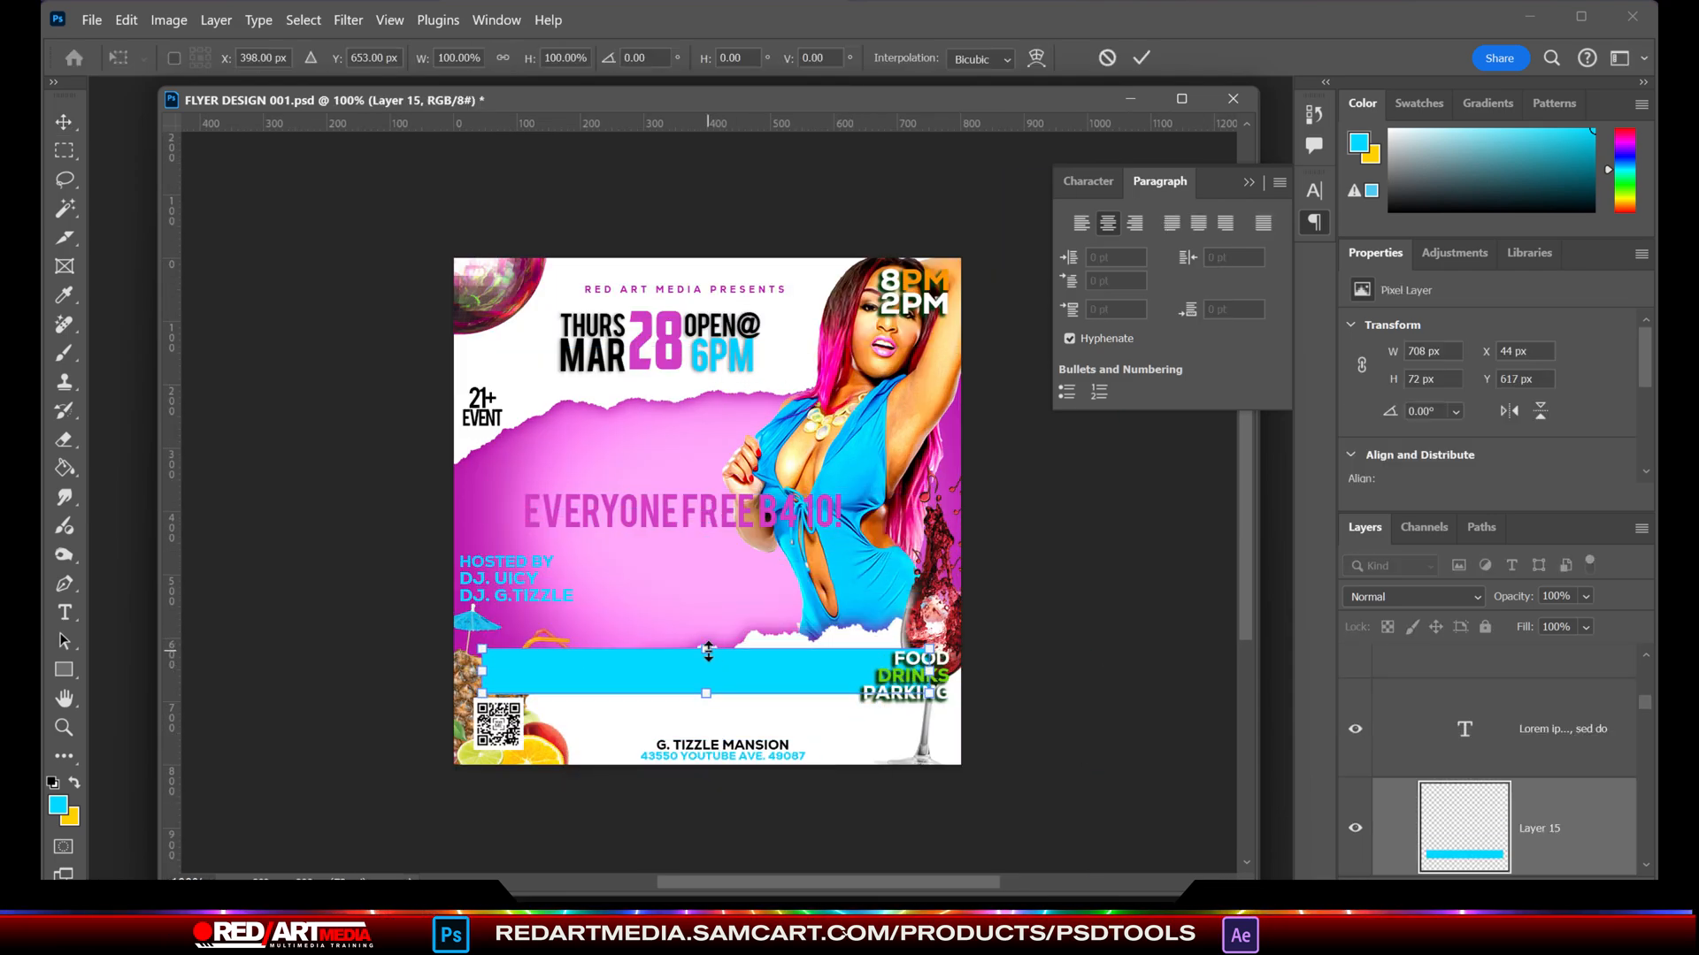
pyautogui.moveTo(705, 650); pyautogui.dragTo(705, 672)
pyautogui.hotkey('shift', 'Up')
pyautogui.hotkey('shift', 'Up')
pyautogui.hotkey('shift', 'Up')
pyautogui.hotkey('shift', 'Up')
pyautogui.hotkey('shift', 'Up')
pyautogui.hotkey('shift', 'Up')
pyautogui.hotkey('shift', 'Up')
pyautogui.hotkey('shift', 'Up')
pyautogui.hotkey('shift', 'Up')
pyautogui.hotkey('shift', 'Up')
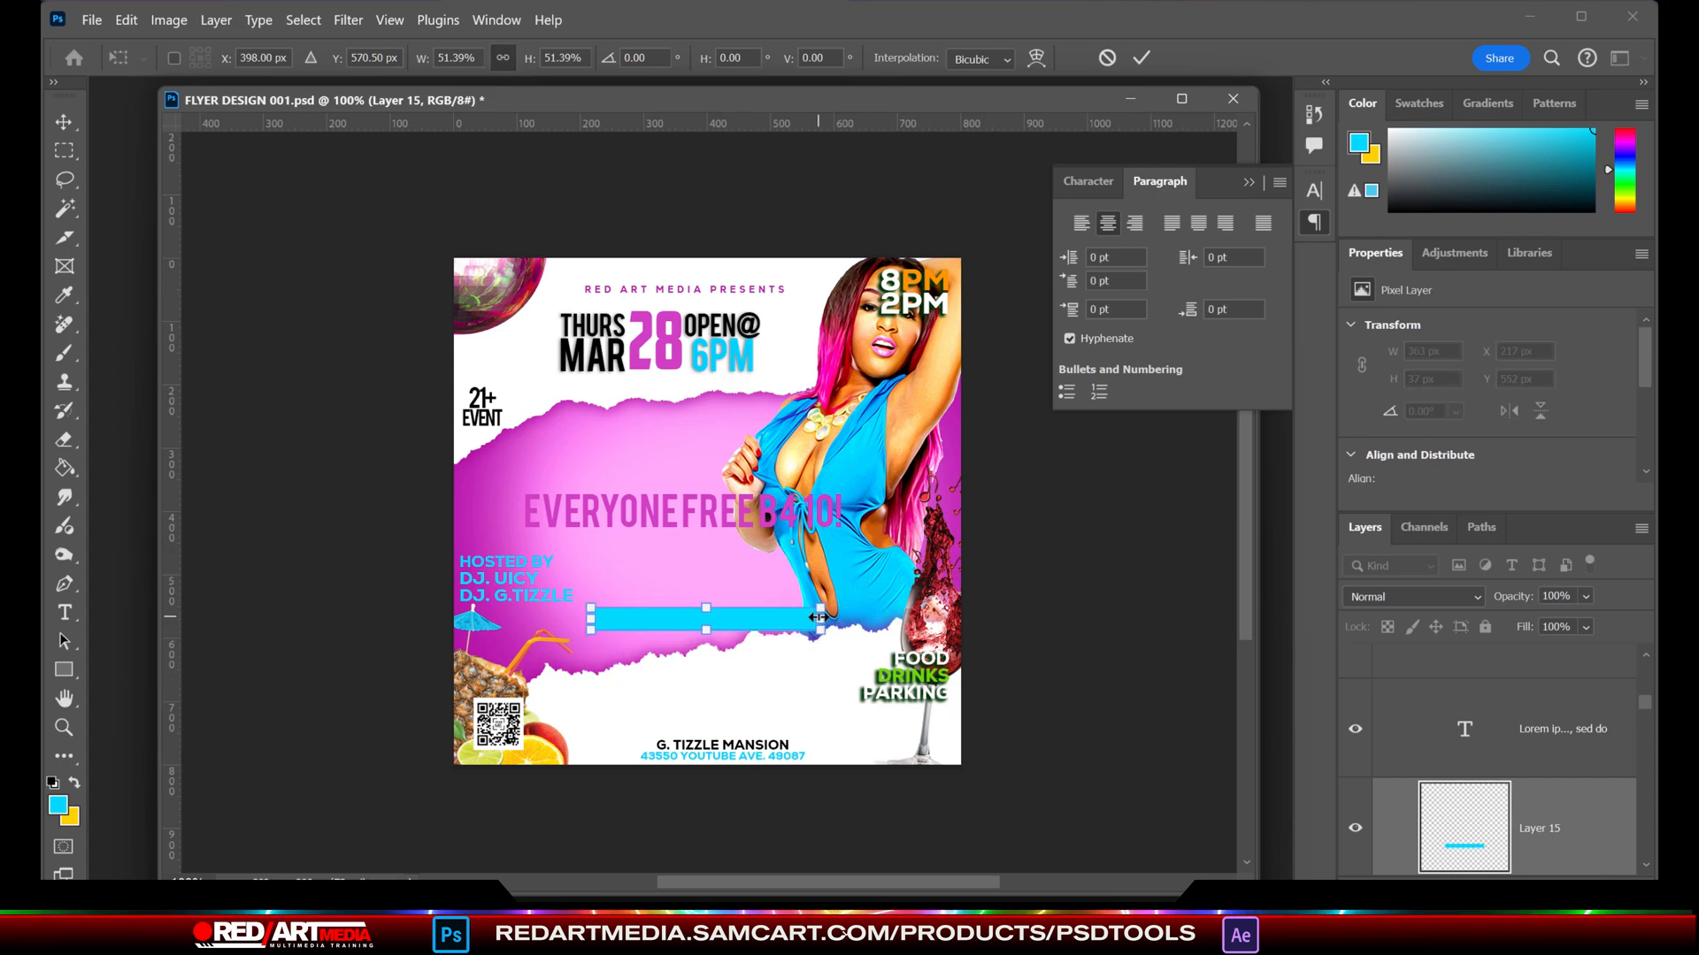
# - Stretch the cyan bar horizontally on both sides, keeping its height
pyautogui.moveTo(818, 618); pyautogui.dragTo(893, 618)
pyautogui.moveTo(591, 619); pyautogui.dragTo(509, 619)
pyautogui.press('Return')
# - Move the EVERYONE FREE B4 10! text down onto the cyan bar and scale it to 57.69%
pyautogui.click(676, 519)
pyautogui.moveTo(665, 520); pyautogui.dragTo(659, 622)
pyautogui.hotkey('ctrl', 't')
pyautogui.moveTo(677, 597); pyautogui.dragTo(677, 609)
pyautogui.scroll(5, 1023, 690)
pyautogui.moveTo(1248, 525); pyautogui.dragTo(1243, 641)
pyautogui.scroll(4, 1243, 642)
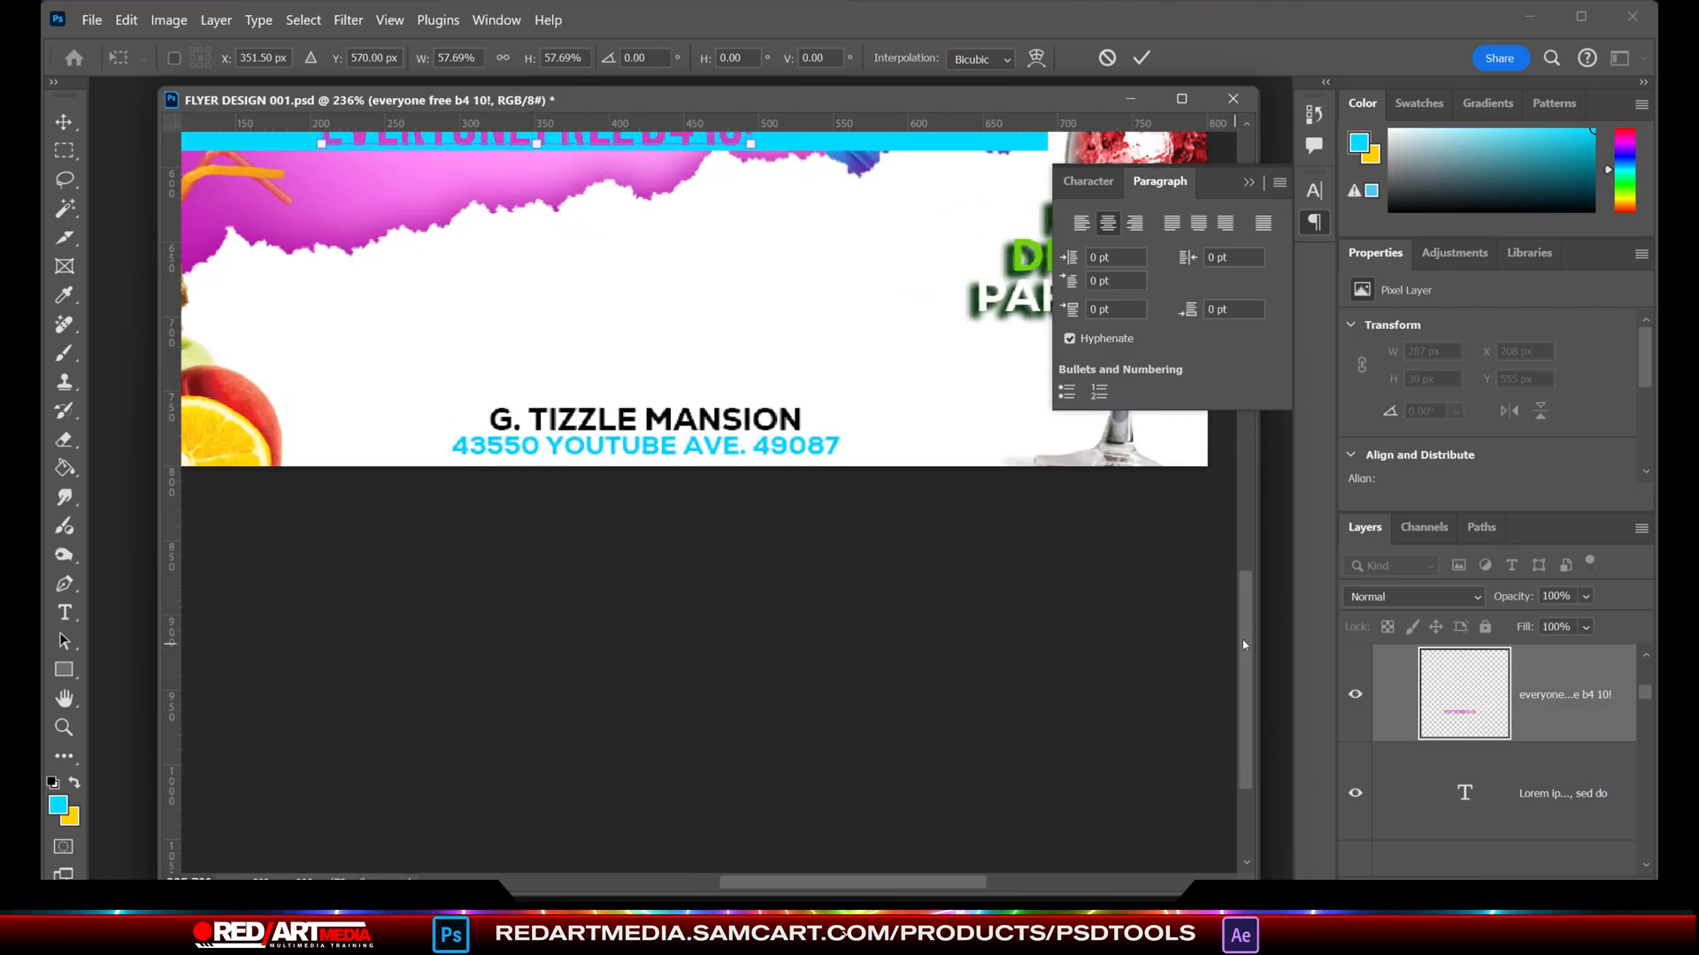
pyautogui.scroll(4, 1242, 644)
pyautogui.moveTo(788, 540); pyautogui.dragTo(836, 474)
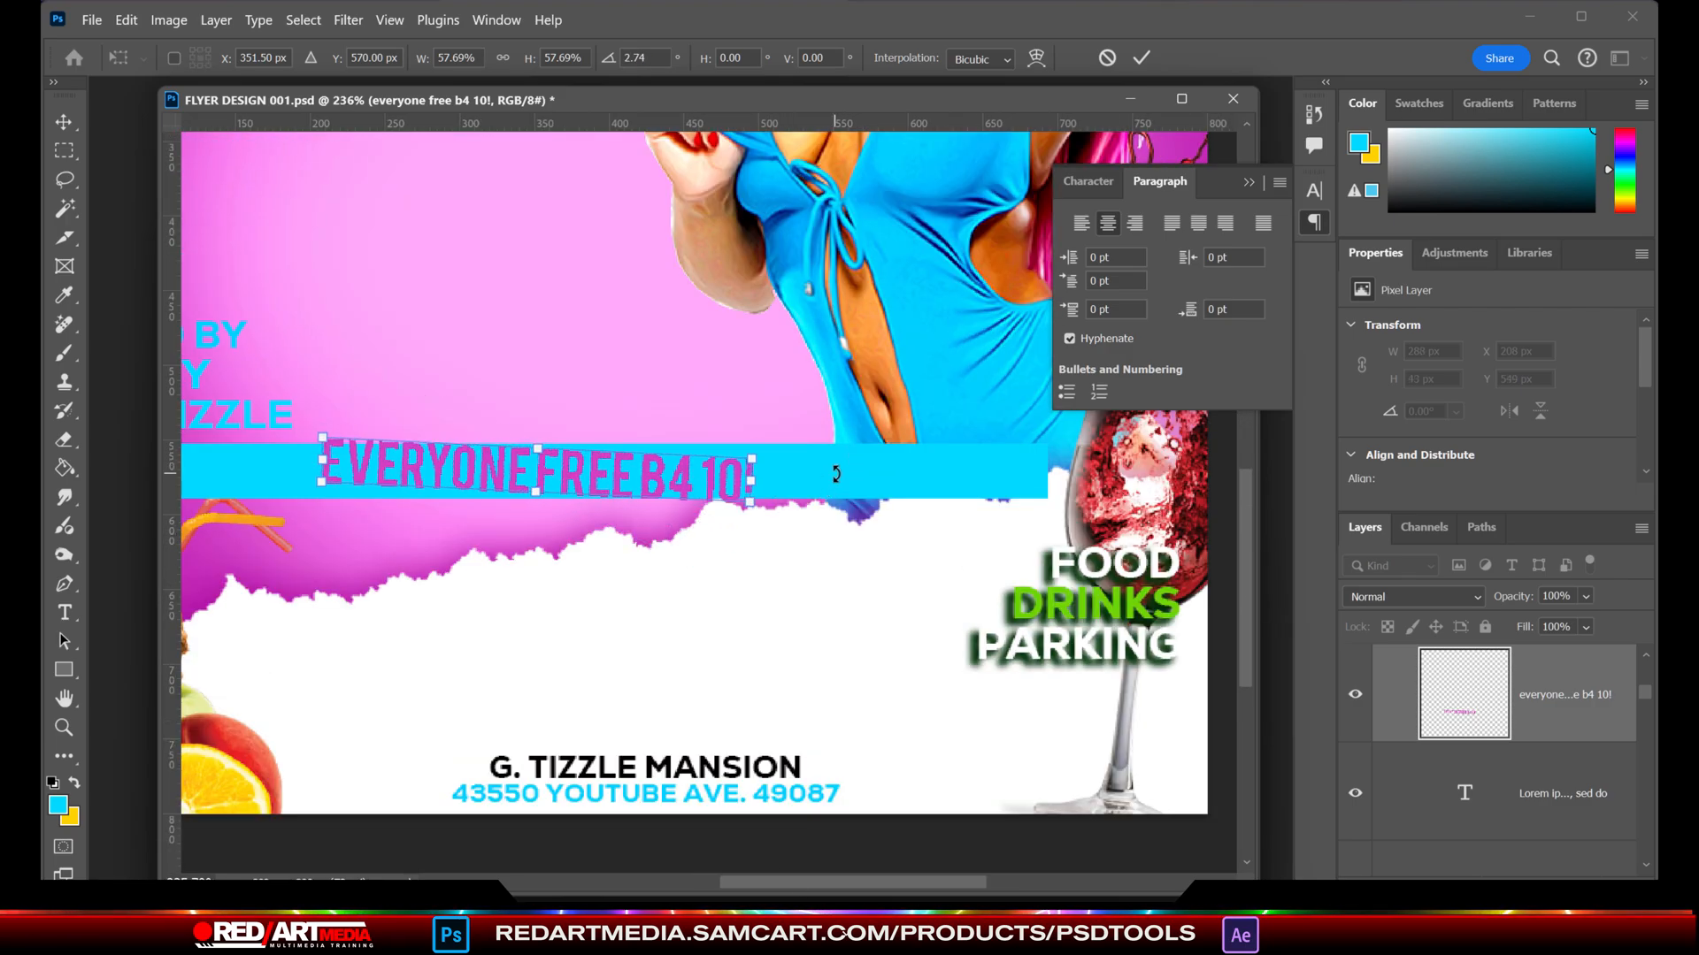
pyautogui.scroll(-3, 1055, 730)
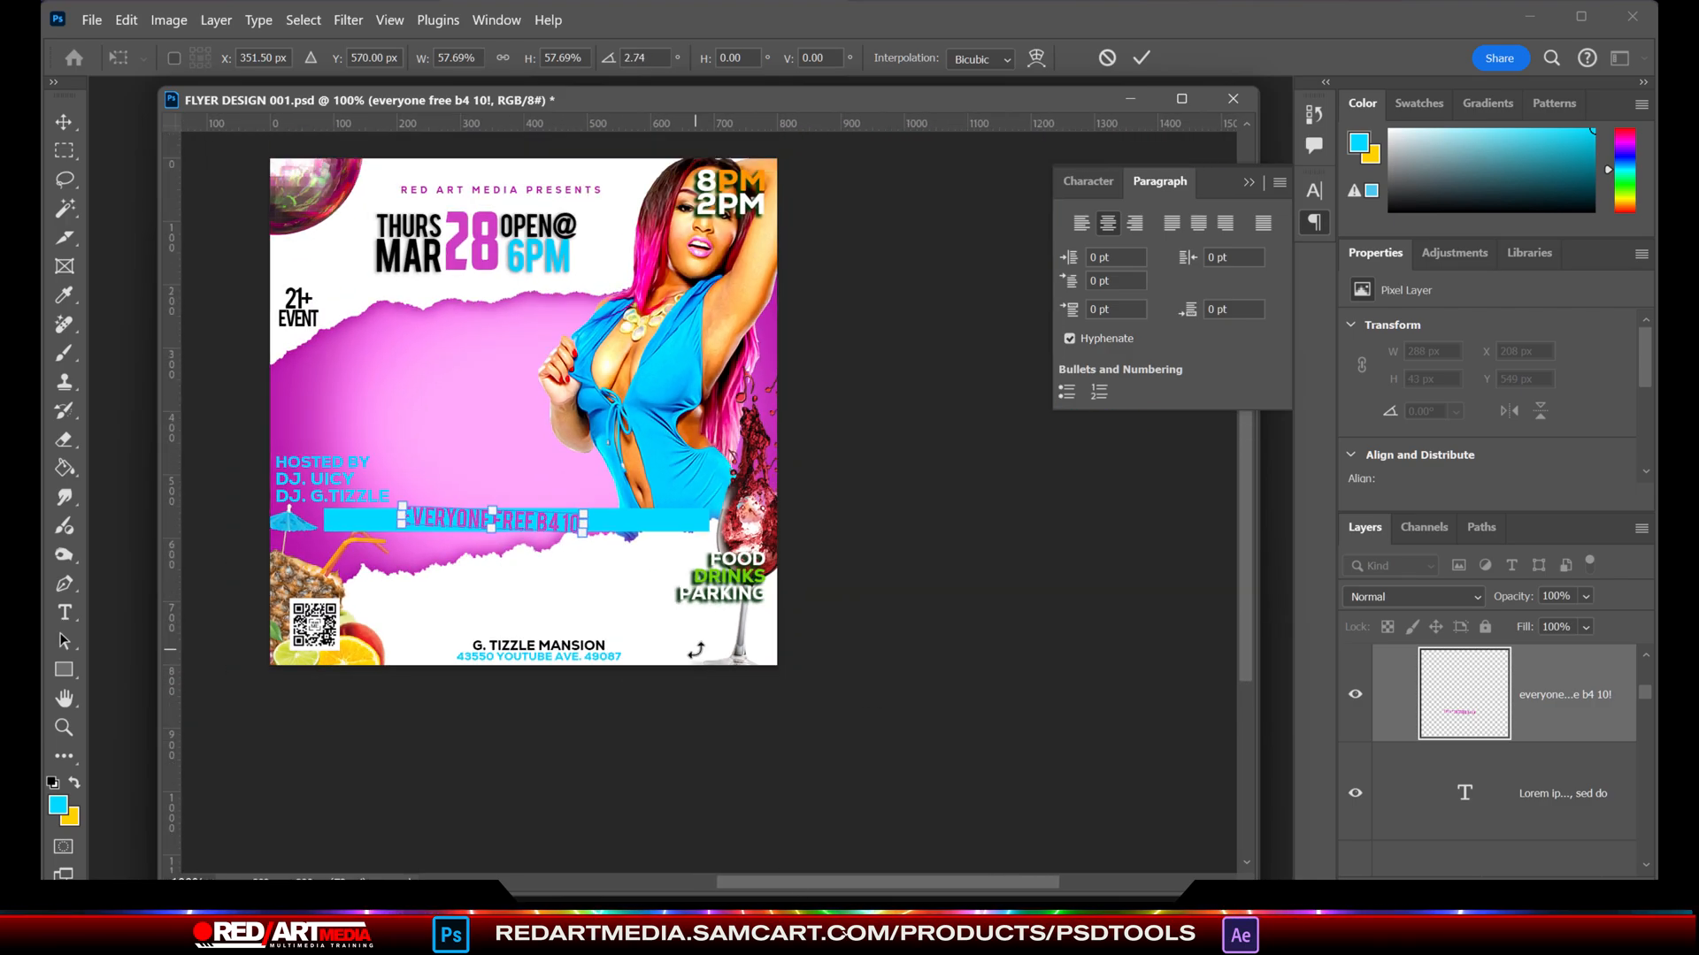
pyautogui.press('Return')
pyautogui.hotkey('ctrl', 'z')
pyautogui.hotkey('ctrl', 'z')
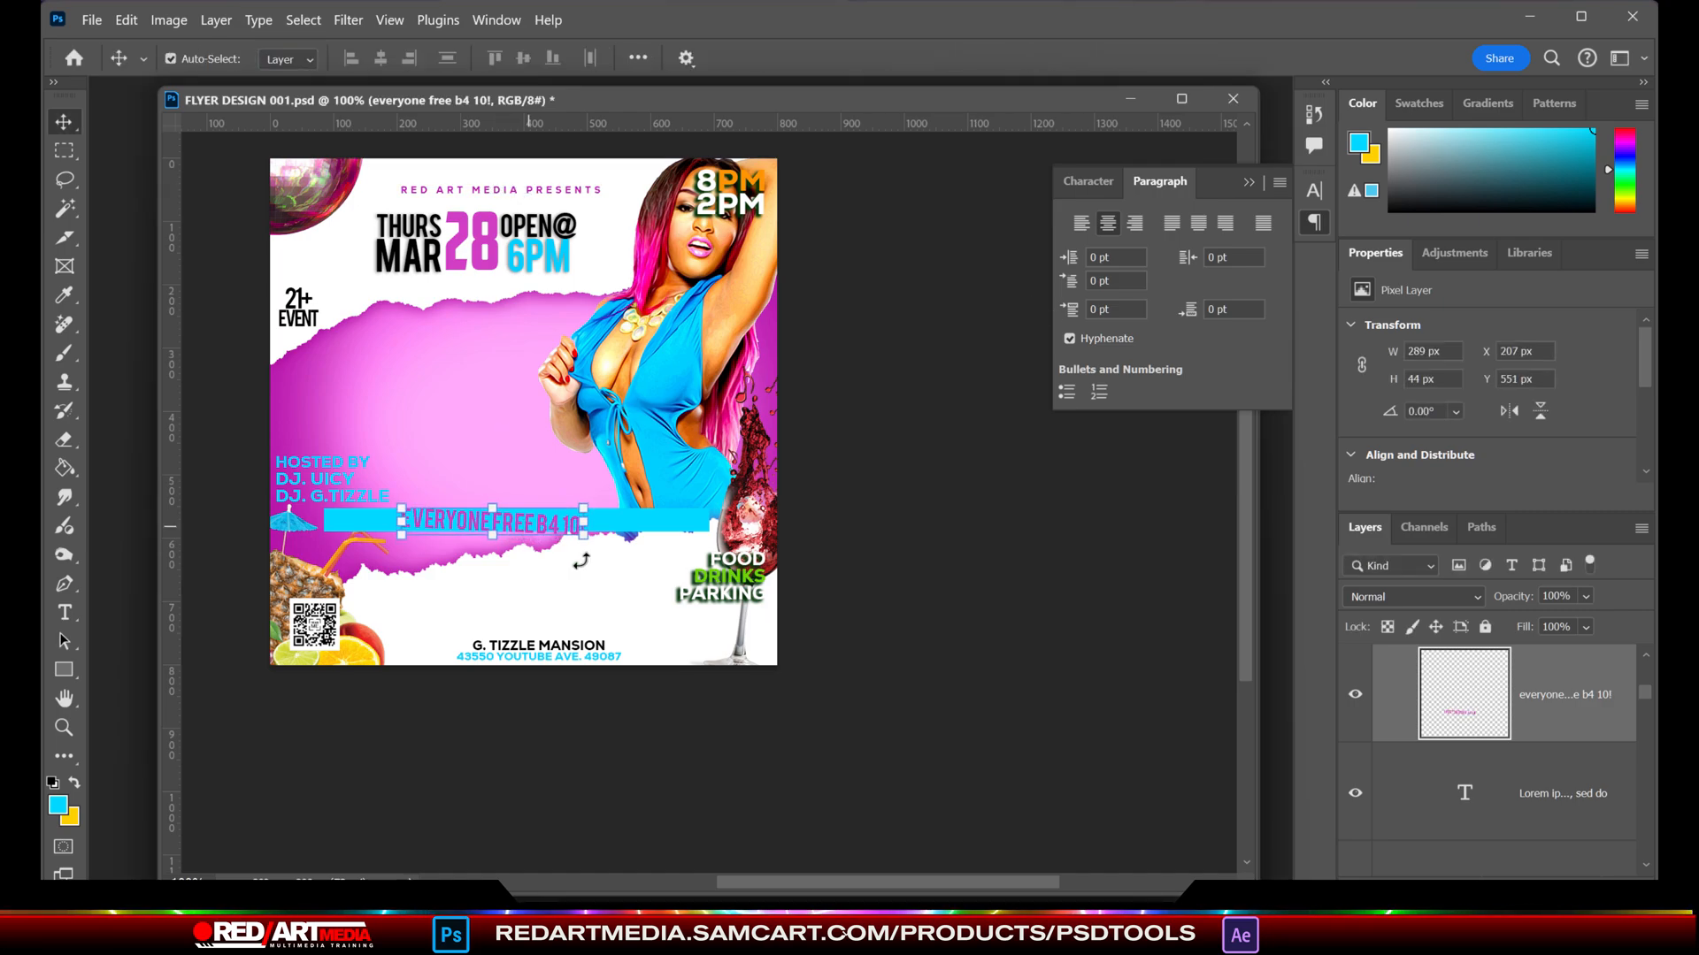
pyautogui.scroll(1, 581, 559)
pyautogui.moveTo(608, 538); pyautogui.dragTo(642, 483)
pyautogui.press('Escape')
# - Nudge the EVERYONE FREE B4 10! text up within the bar and scale it down to about 247 × 29 px
pyautogui.scroll(3, 530, 517)
pyautogui.press('Return')
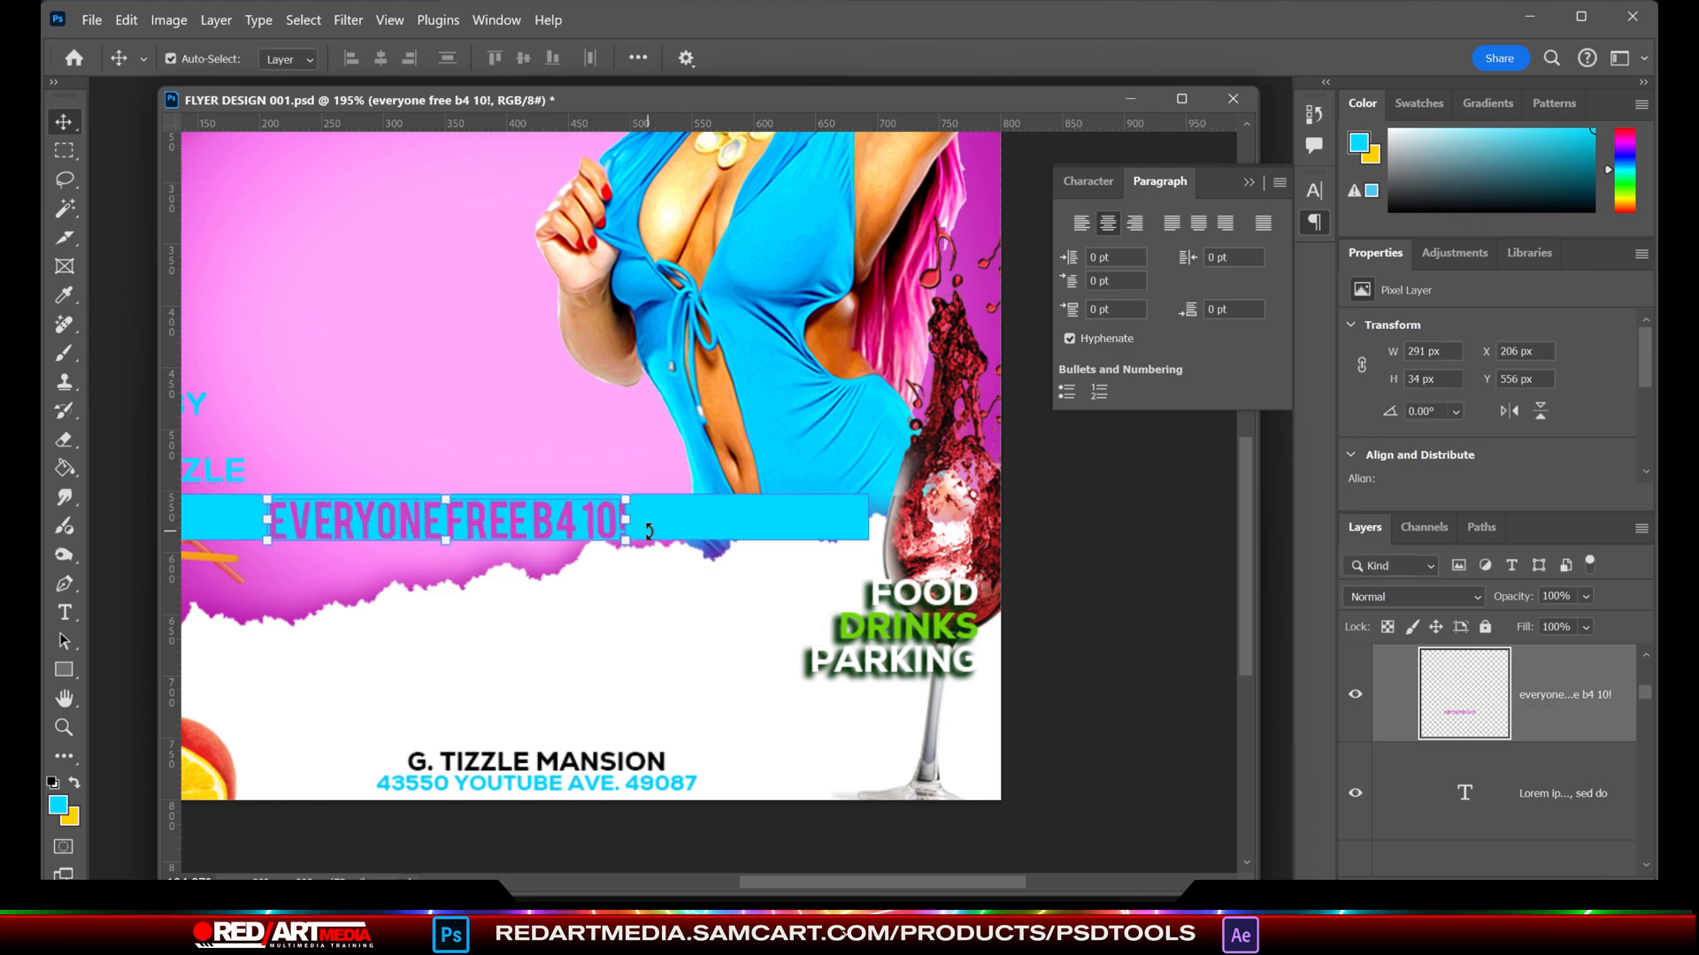
pyautogui.press('Up')
pyautogui.press('Up')
pyautogui.press('Up')
pyautogui.press('Up')
pyautogui.click(452, 498)
pyautogui.moveTo(451, 498); pyautogui.dragTo(453, 503)
pyautogui.press('Return')
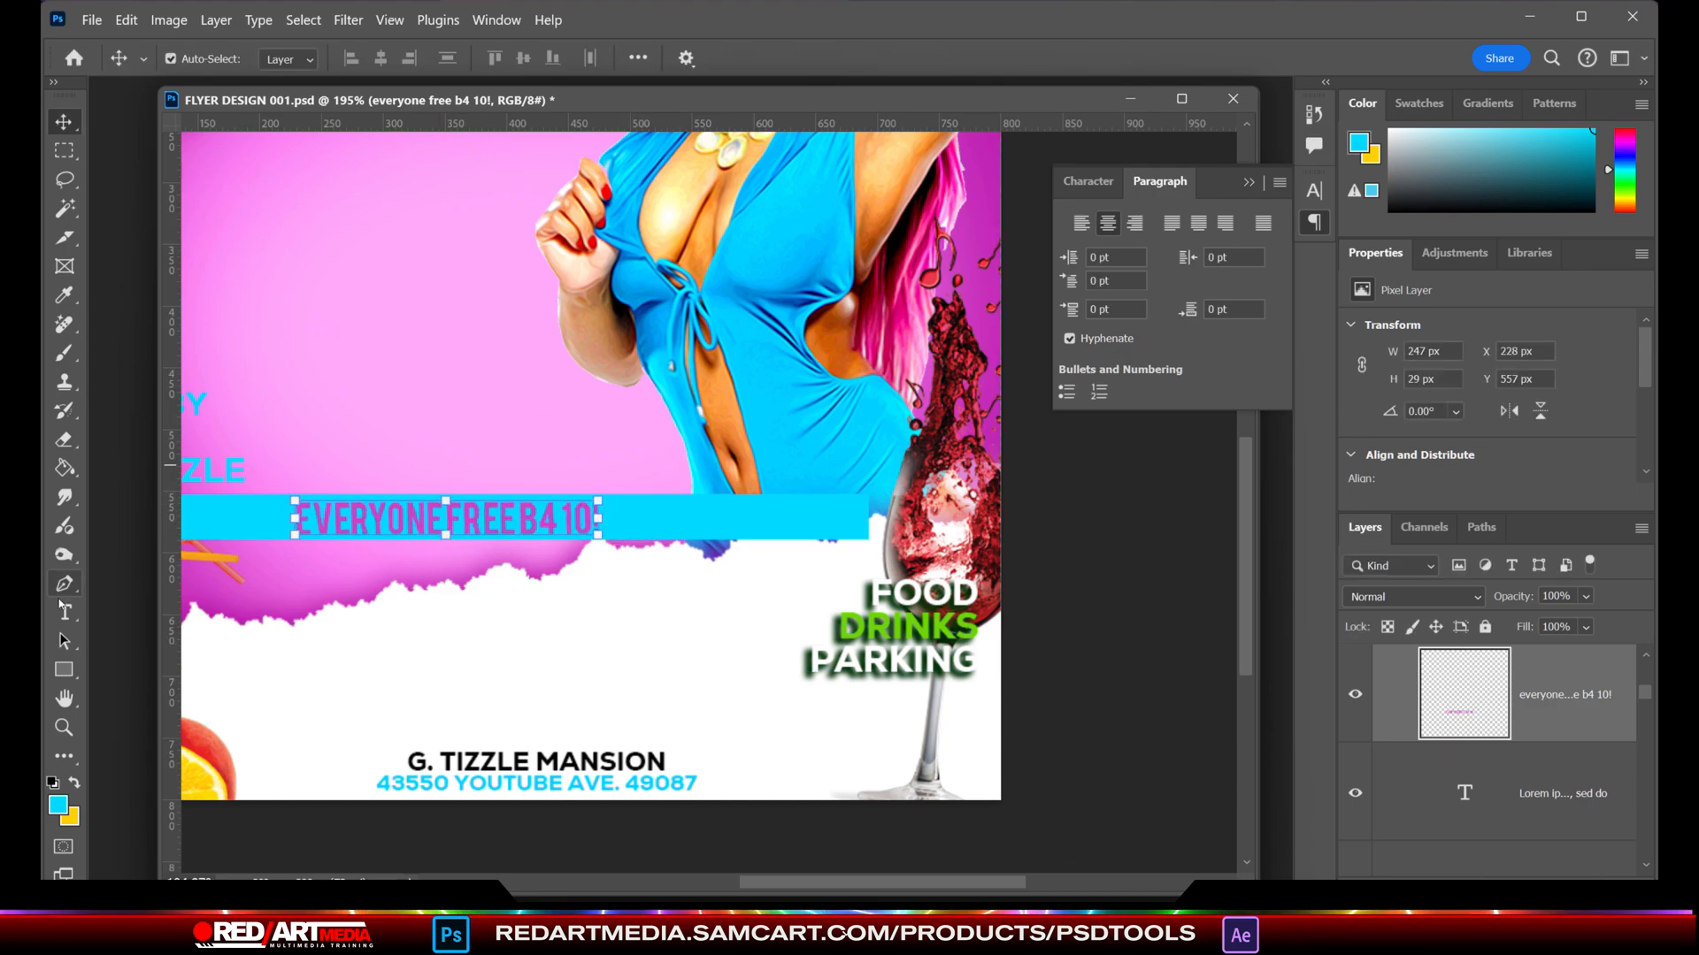
# - Stretch the EVERYONE FREE B4 10! text horizontally to about 352 px wide
pyautogui.moveTo(295, 520); pyautogui.dragTo(220, 519)
pyautogui.moveTo(598, 518); pyautogui.dragTo(652, 519)
pyautogui.click(63, 126)
pyautogui.scroll(-6, 427, 313)
pyautogui.moveTo(1243, 607); pyautogui.dragTo(1243, 527)
pyautogui.moveTo(785, 883); pyautogui.dragTo(723, 883)
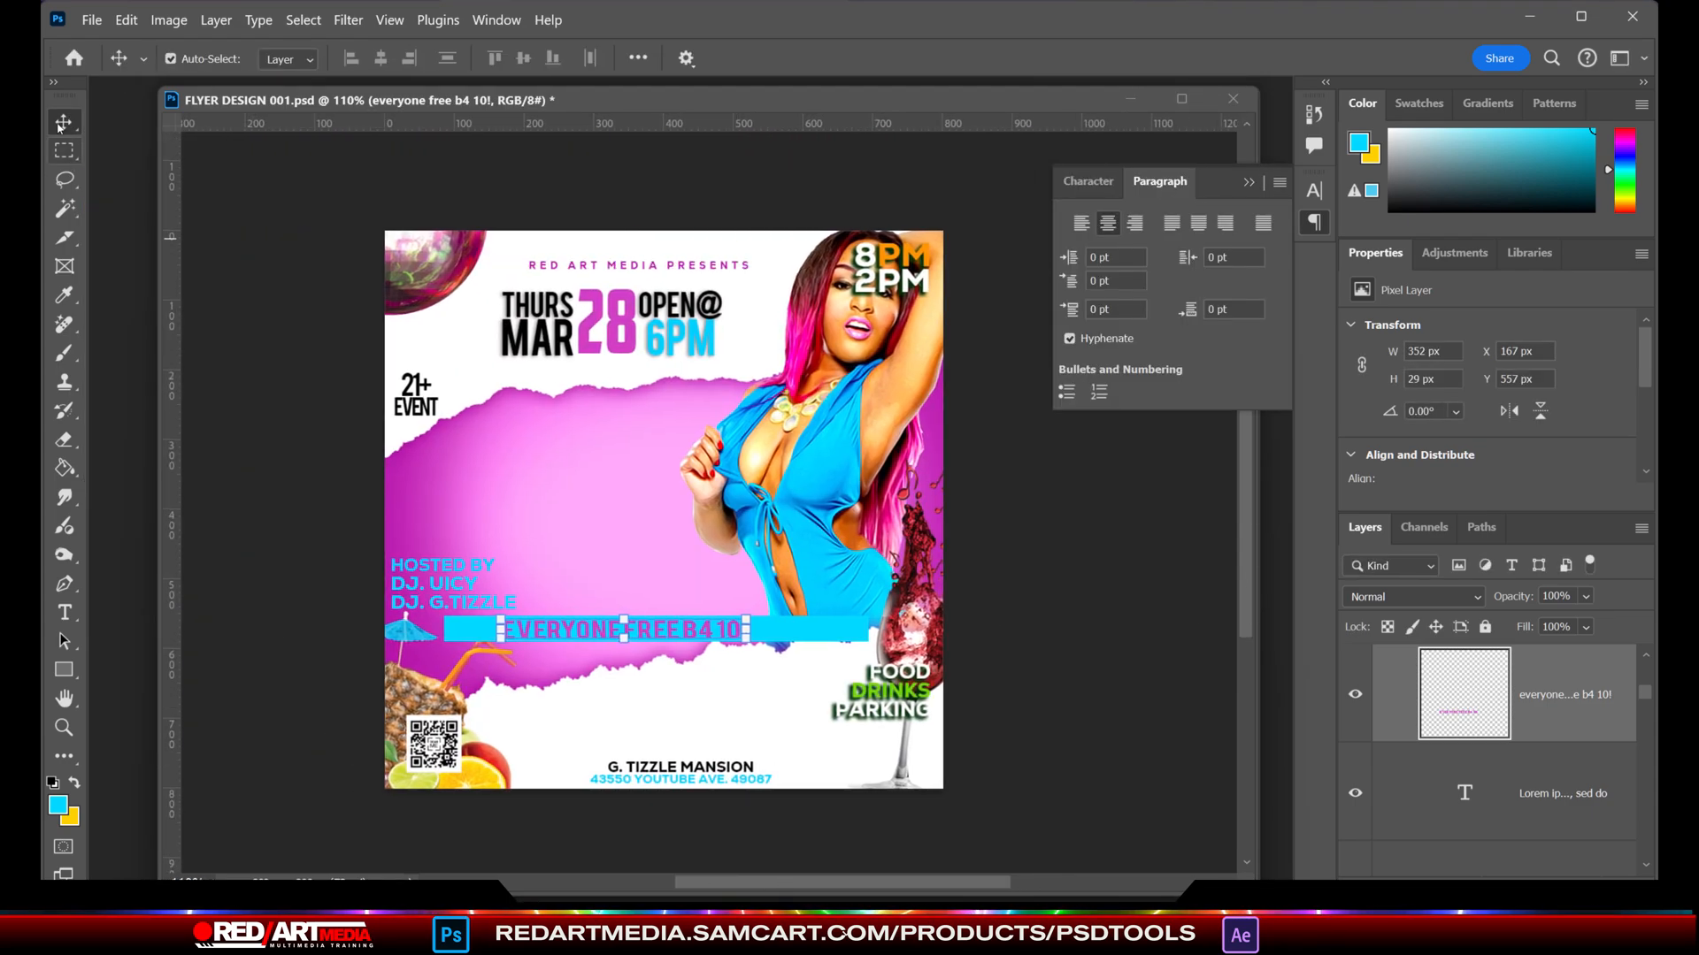
# - Narrow the cyan bar to 62.34% width so it closely frames the EVERYONE FREE B4 10! text
pyautogui.click(819, 634)
pyautogui.moveTo(868, 630); pyautogui.dragTo(760, 630)
pyautogui.moveTo(444, 630); pyautogui.dragTo(496, 630)
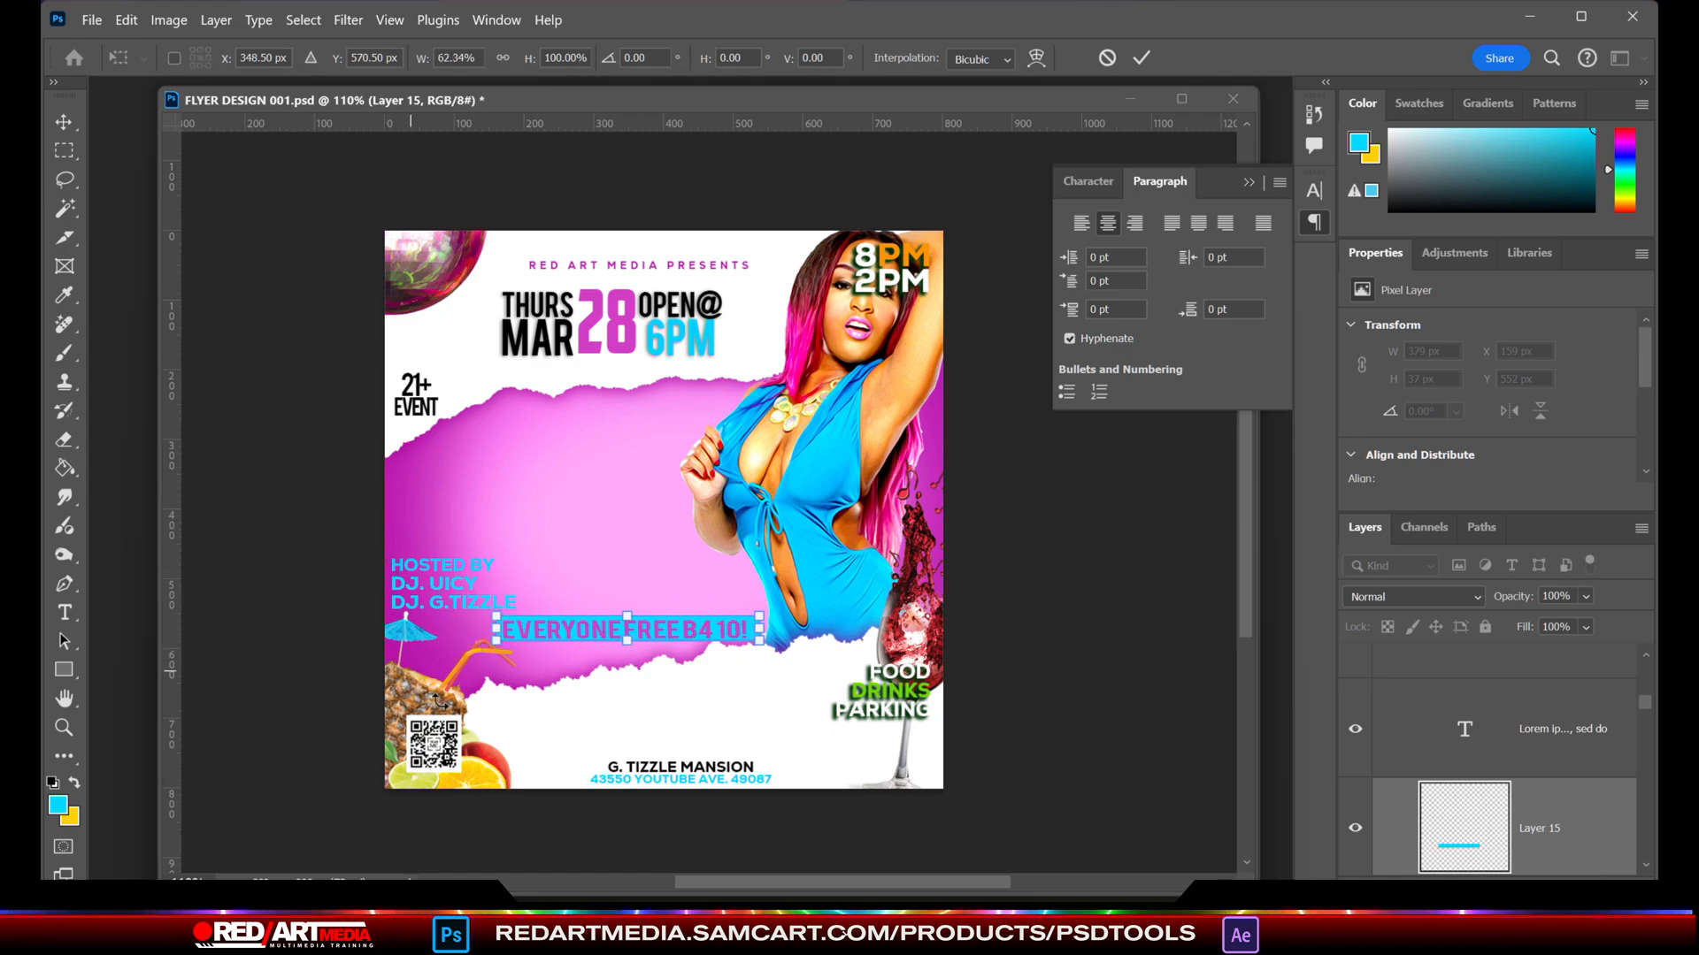
pyautogui.click(643, 704)
pyautogui.click(643, 705)
# - Add a drop shadow to the Free Tropical Fruits Template layer and set the shadow colour to black (000000)
pyautogui.click(491, 773)
pyautogui.click(216, 20)
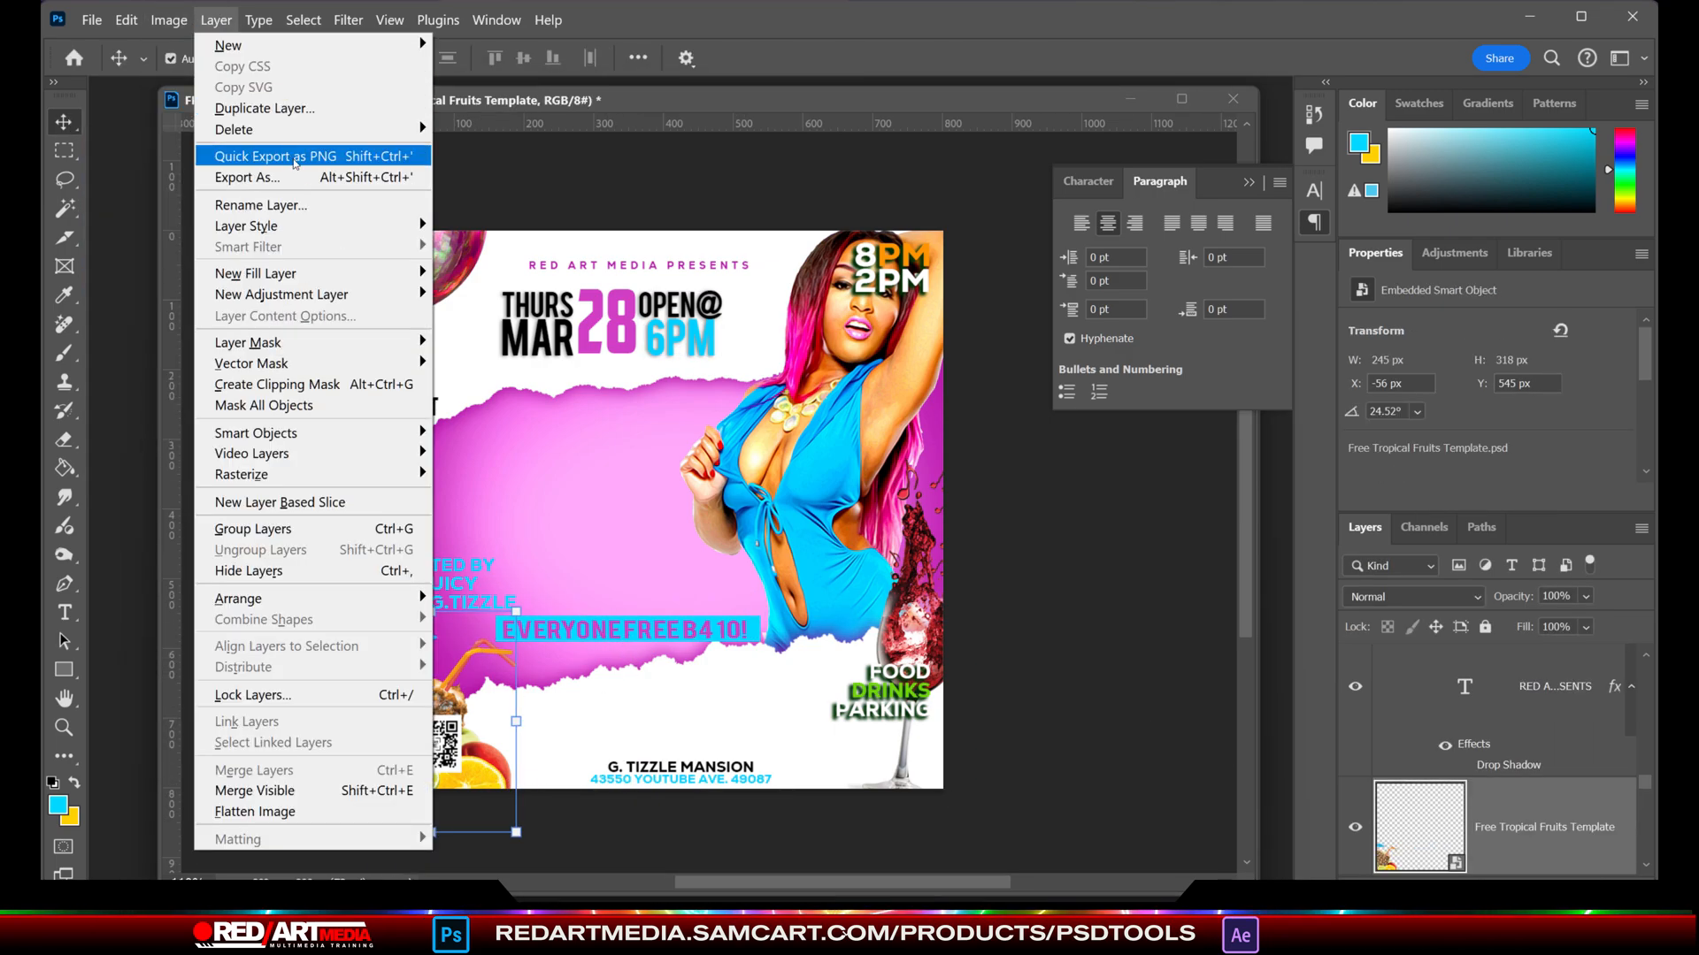
pyautogui.moveTo(256, 227)
pyautogui.click(478, 443)
pyautogui.moveTo(719, 287); pyautogui.dragTo(1178, 152)
pyautogui.click(1425, 268)
pyautogui.click(1311, 586)
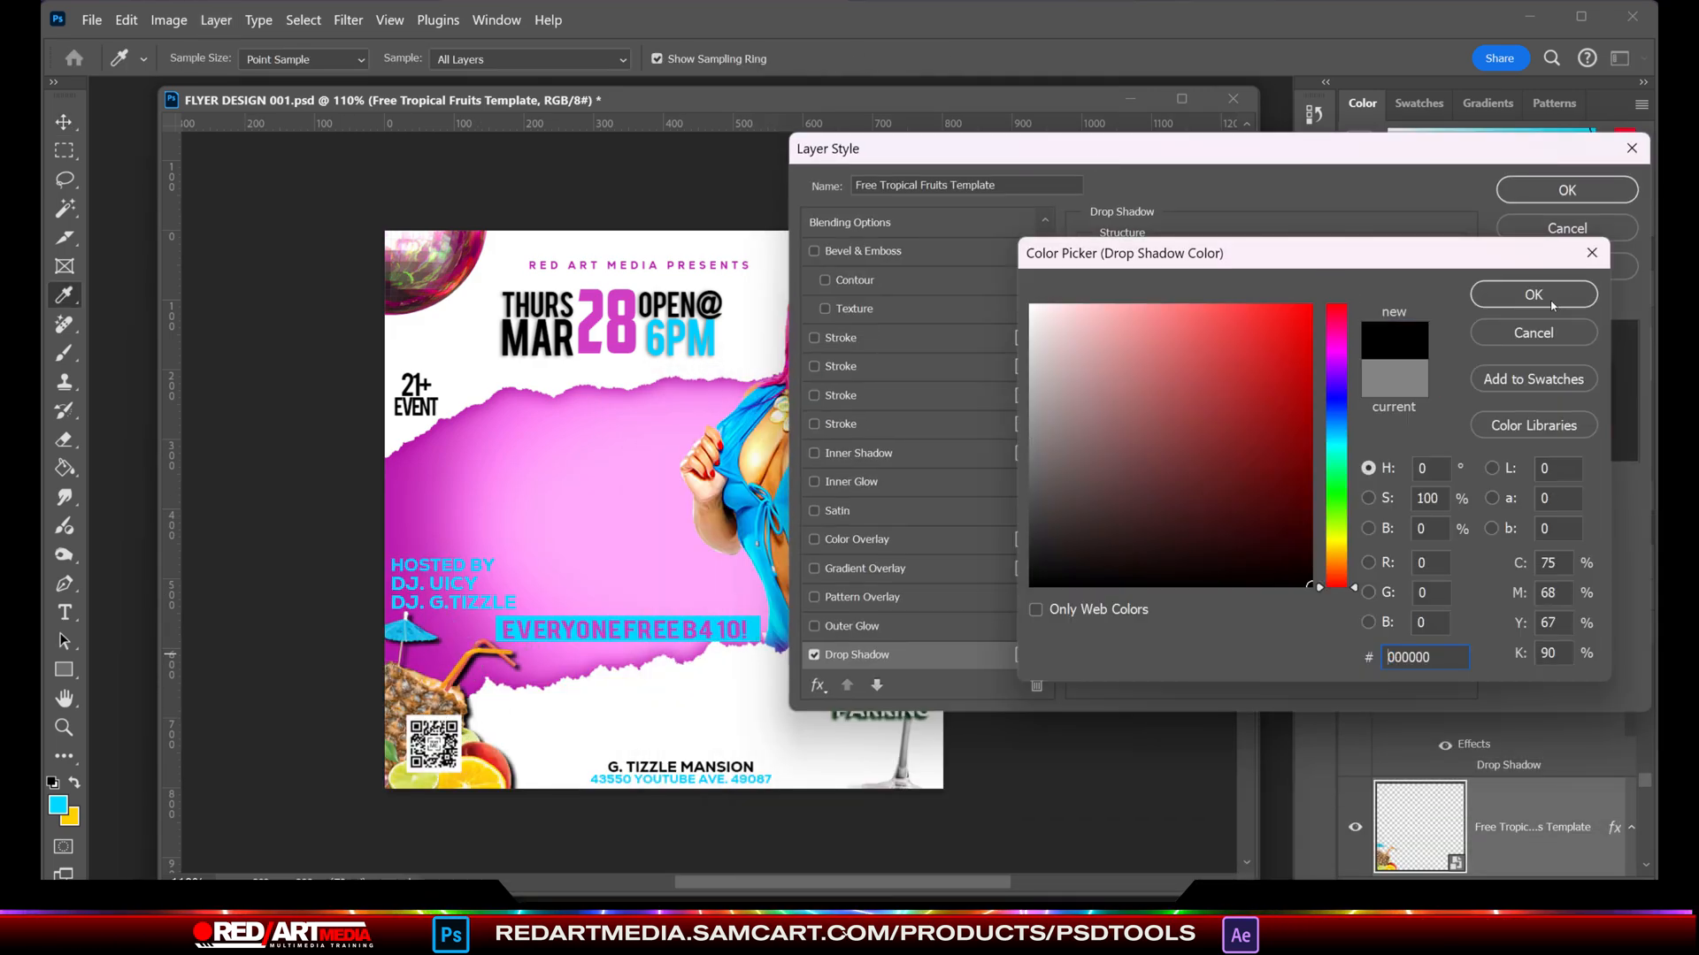
pyautogui.click(1551, 299)
# - Set the fruit layer's drop shadow to Normal blend mode with a size of 29 px and apply it
pyautogui.click(1230, 265)
pyautogui.click(1187, 475)
pyautogui.click(1230, 265)
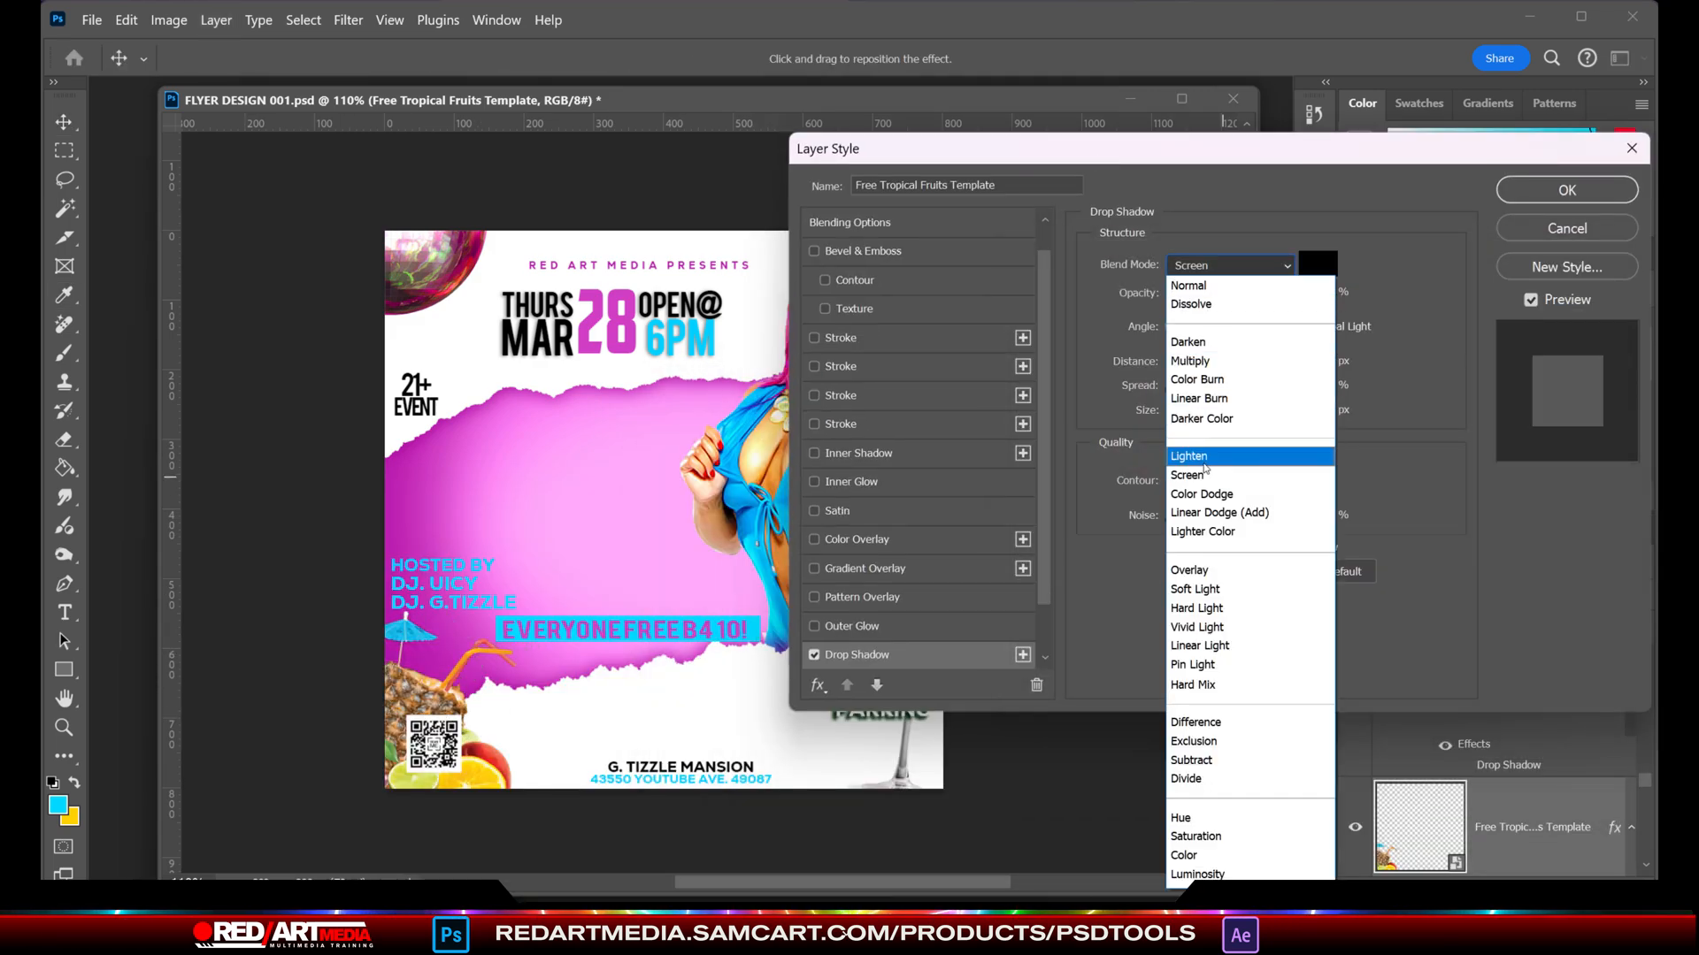
pyautogui.click(1202, 458)
pyautogui.click(1225, 266)
pyautogui.click(1203, 285)
pyautogui.moveTo(1176, 413); pyautogui.dragTo(1189, 417)
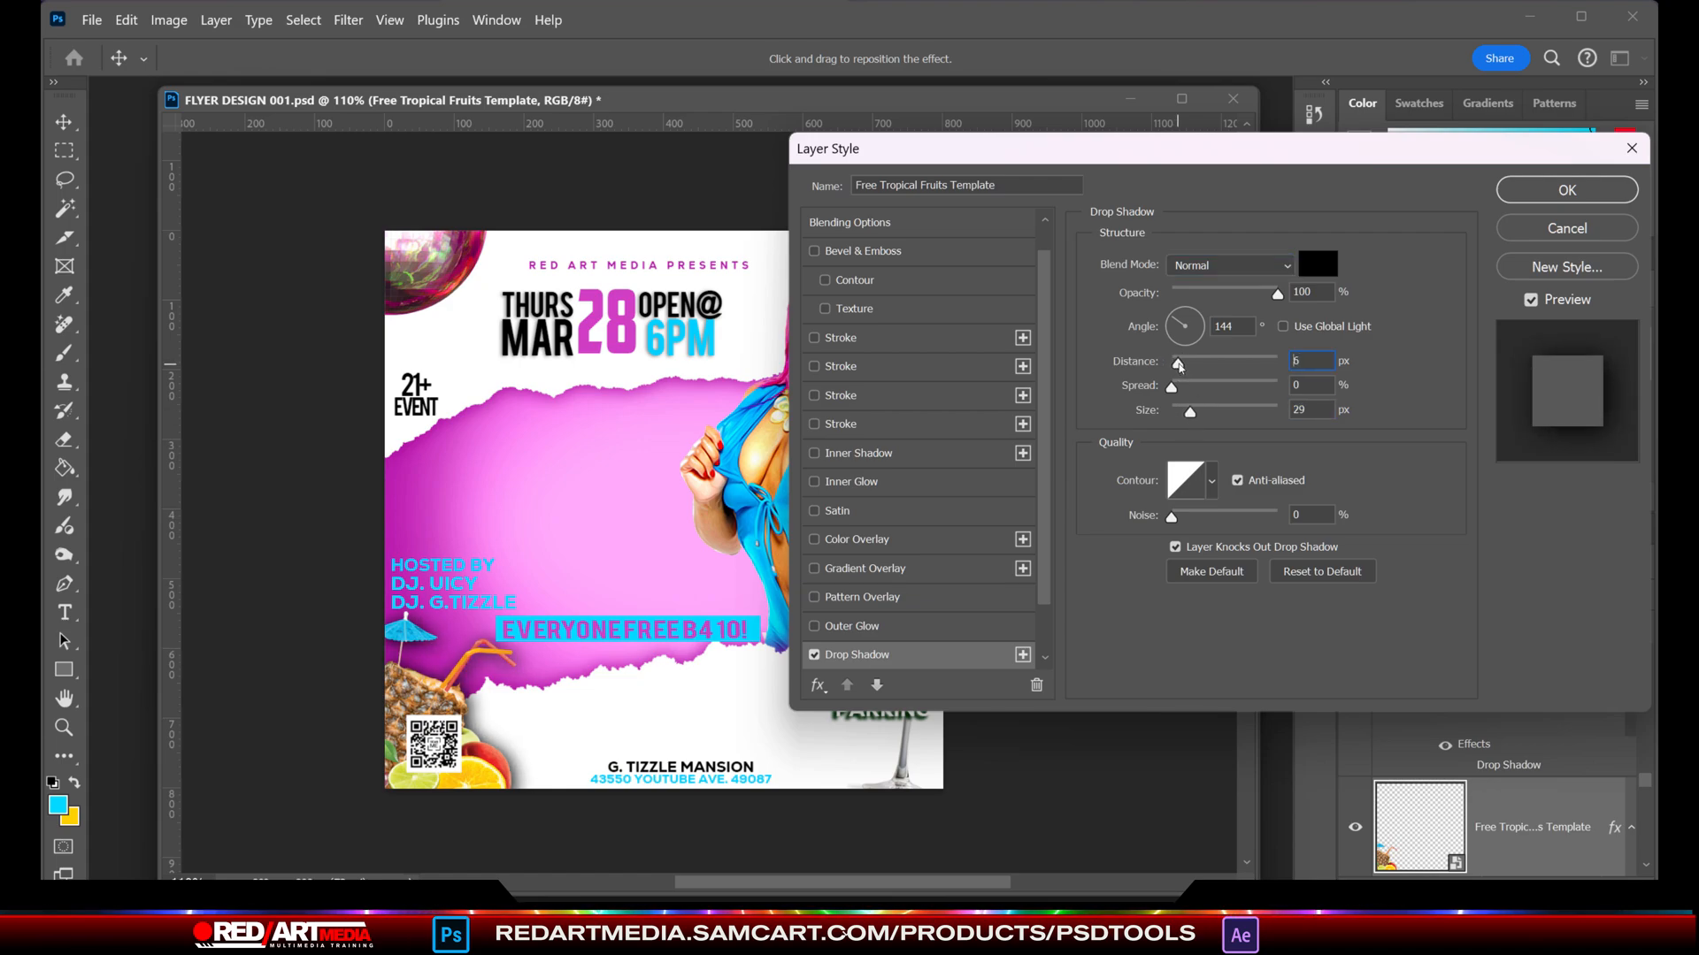
pyautogui.click(1537, 188)
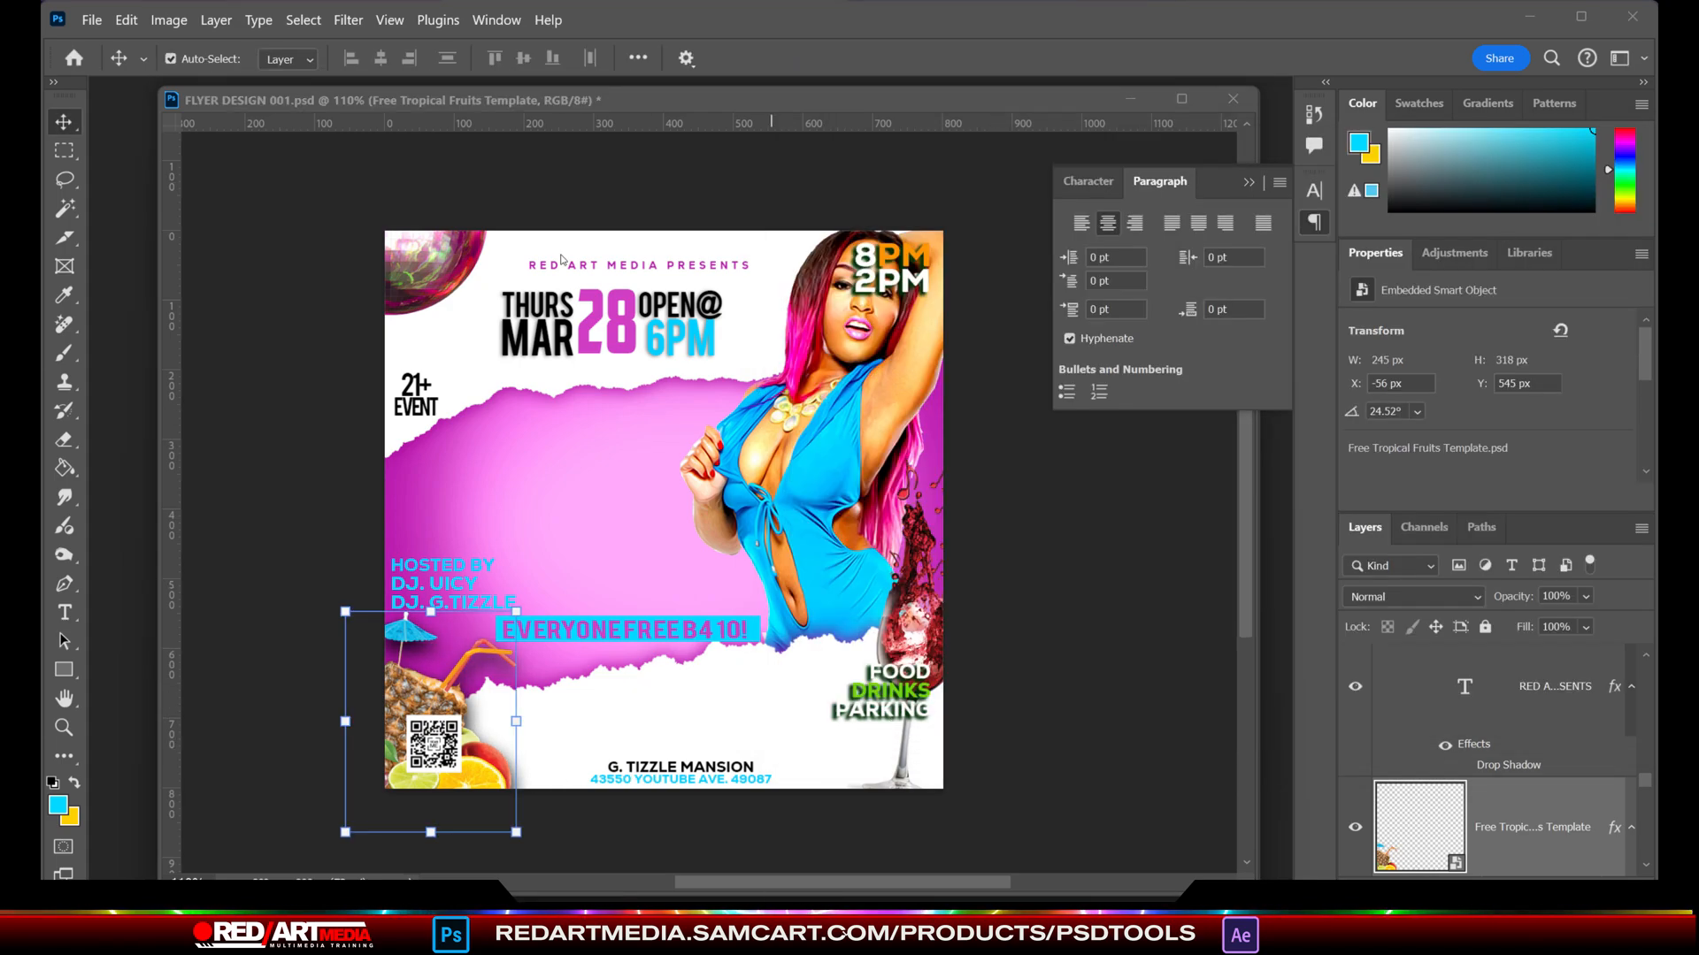
# - Shift the RED ART MEDIA PRESENTS text left above the date and move the 8PM 2PM text above the host text
pyautogui.moveTo(566, 264); pyautogui.dragTo(535, 271)
pyautogui.moveTo(898, 263); pyautogui.dragTo(493, 452)
pyautogui.hotkey('ctrl', 't')
# - Recolour the PM in the 8PM line to a light cyan based on the colour of the cyan bar
pyautogui.click(67, 617)
pyautogui.click(930, 58)
pyautogui.click(754, 625)
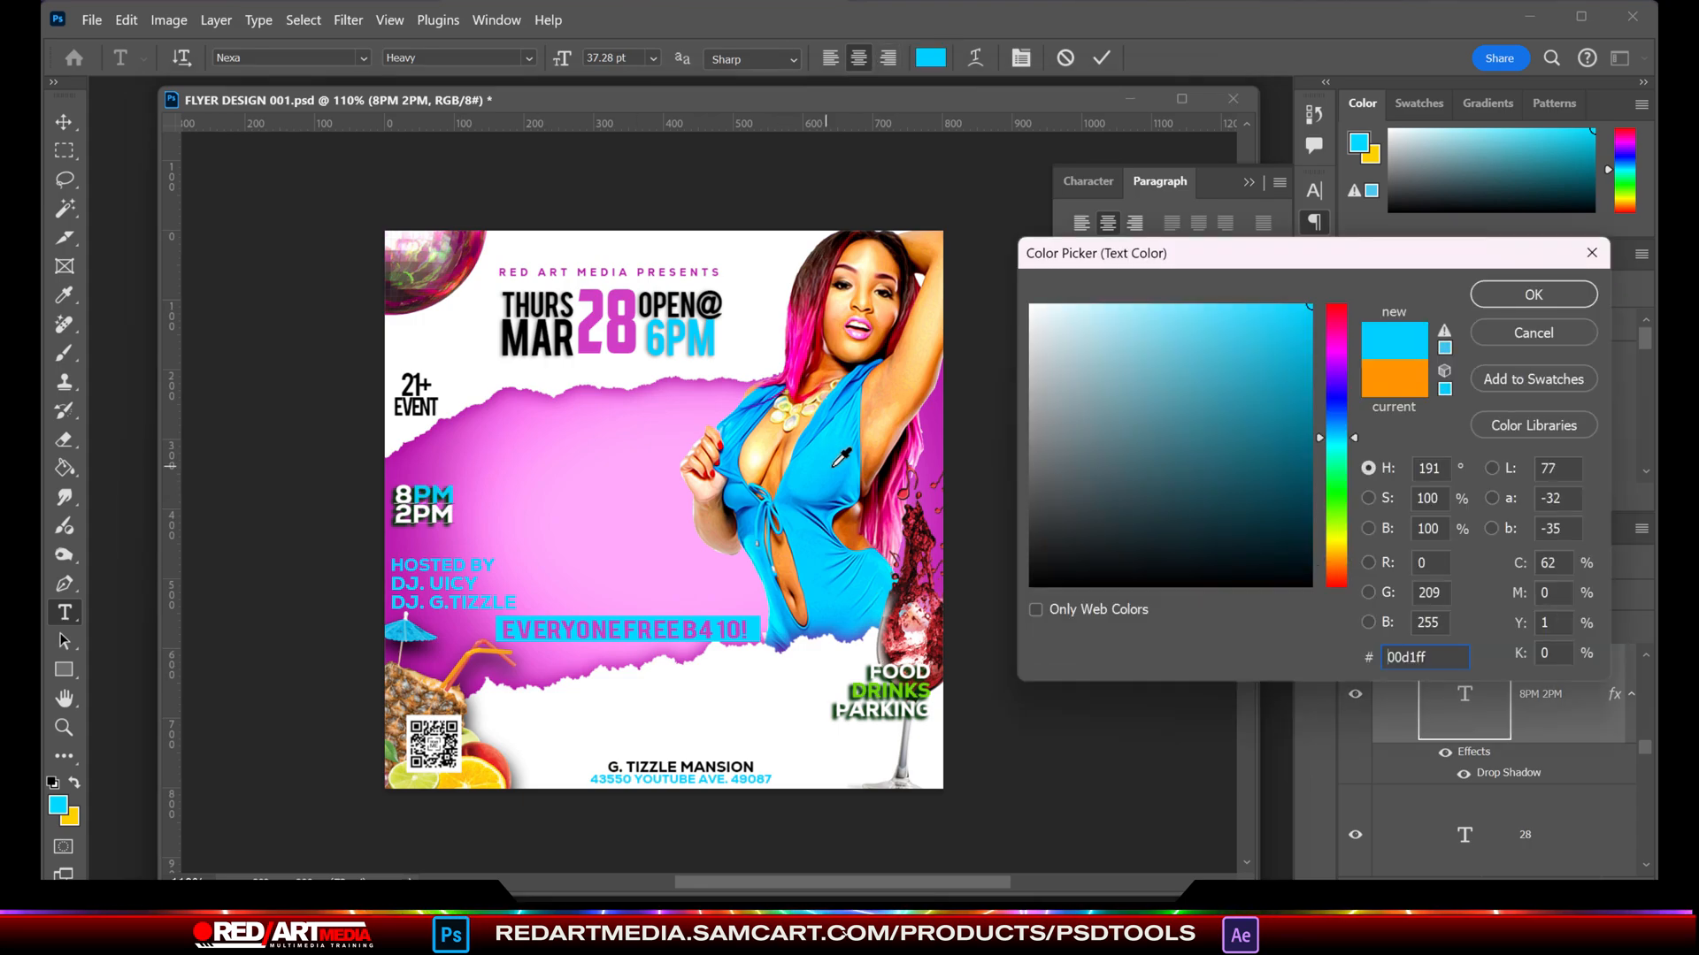
pyautogui.moveTo(1276, 332); pyautogui.dragTo(1241, 283)
pyautogui.click(1495, 293)
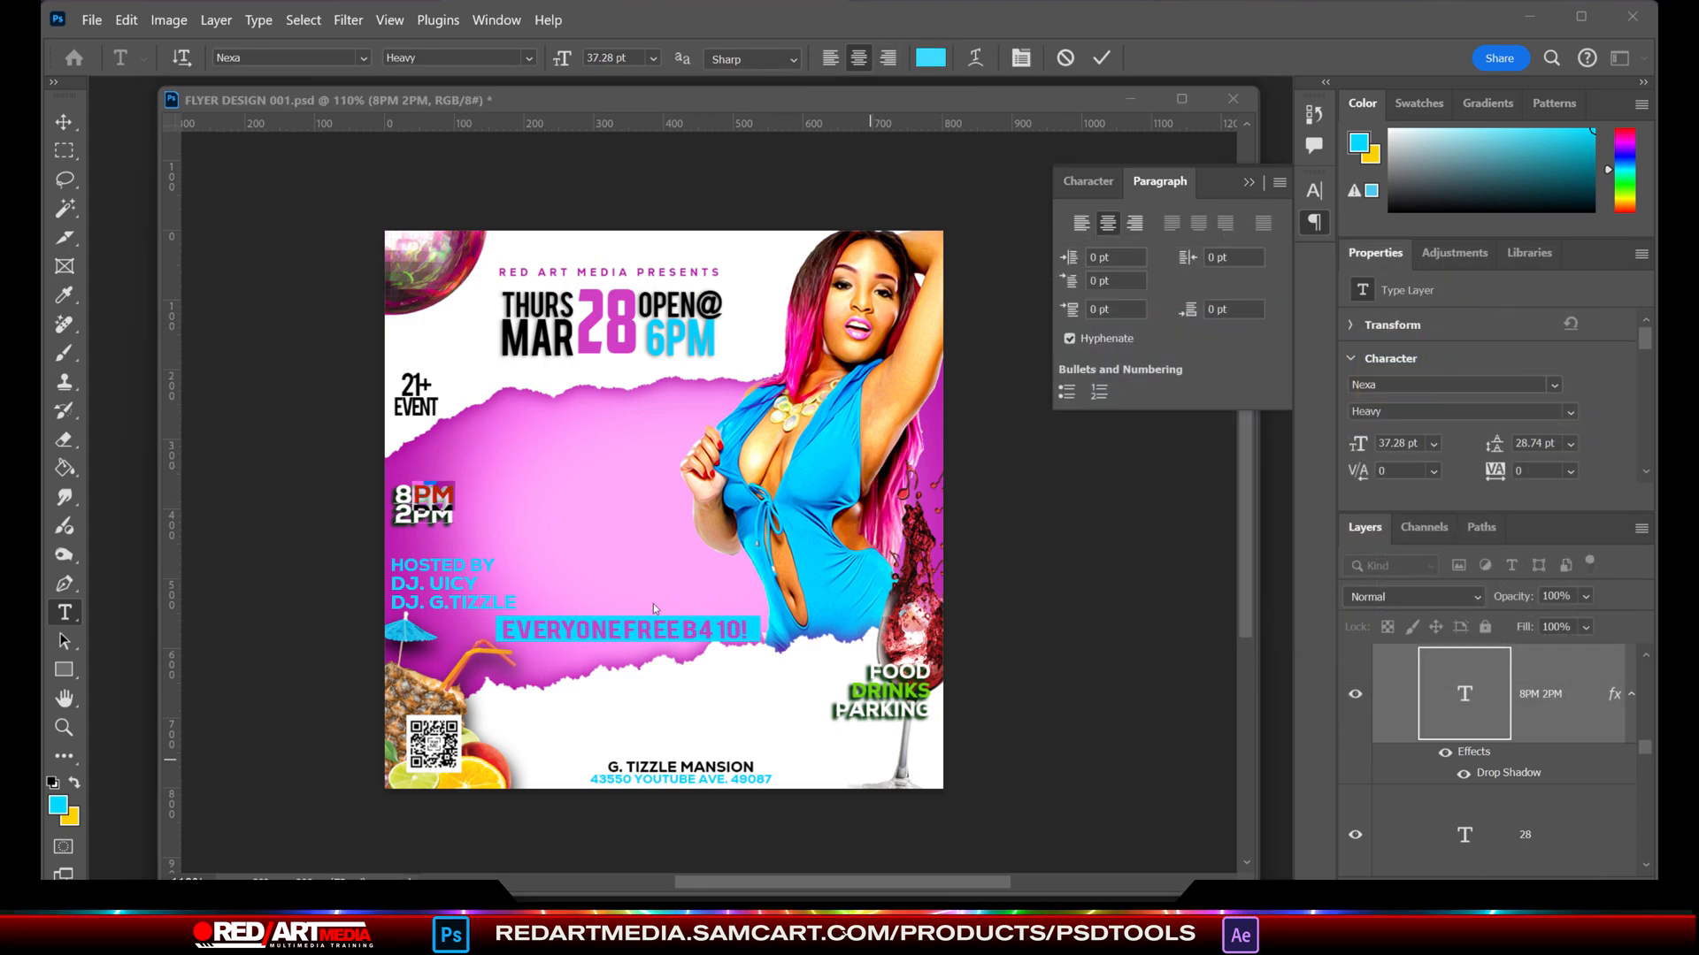
# - Recolour the word DRINKS in the FOOD DRINKS PARKING text to the magenta sampled from the flyer
pyautogui.click(872, 723)
pyautogui.moveTo(851, 692); pyautogui.dragTo(929, 692)
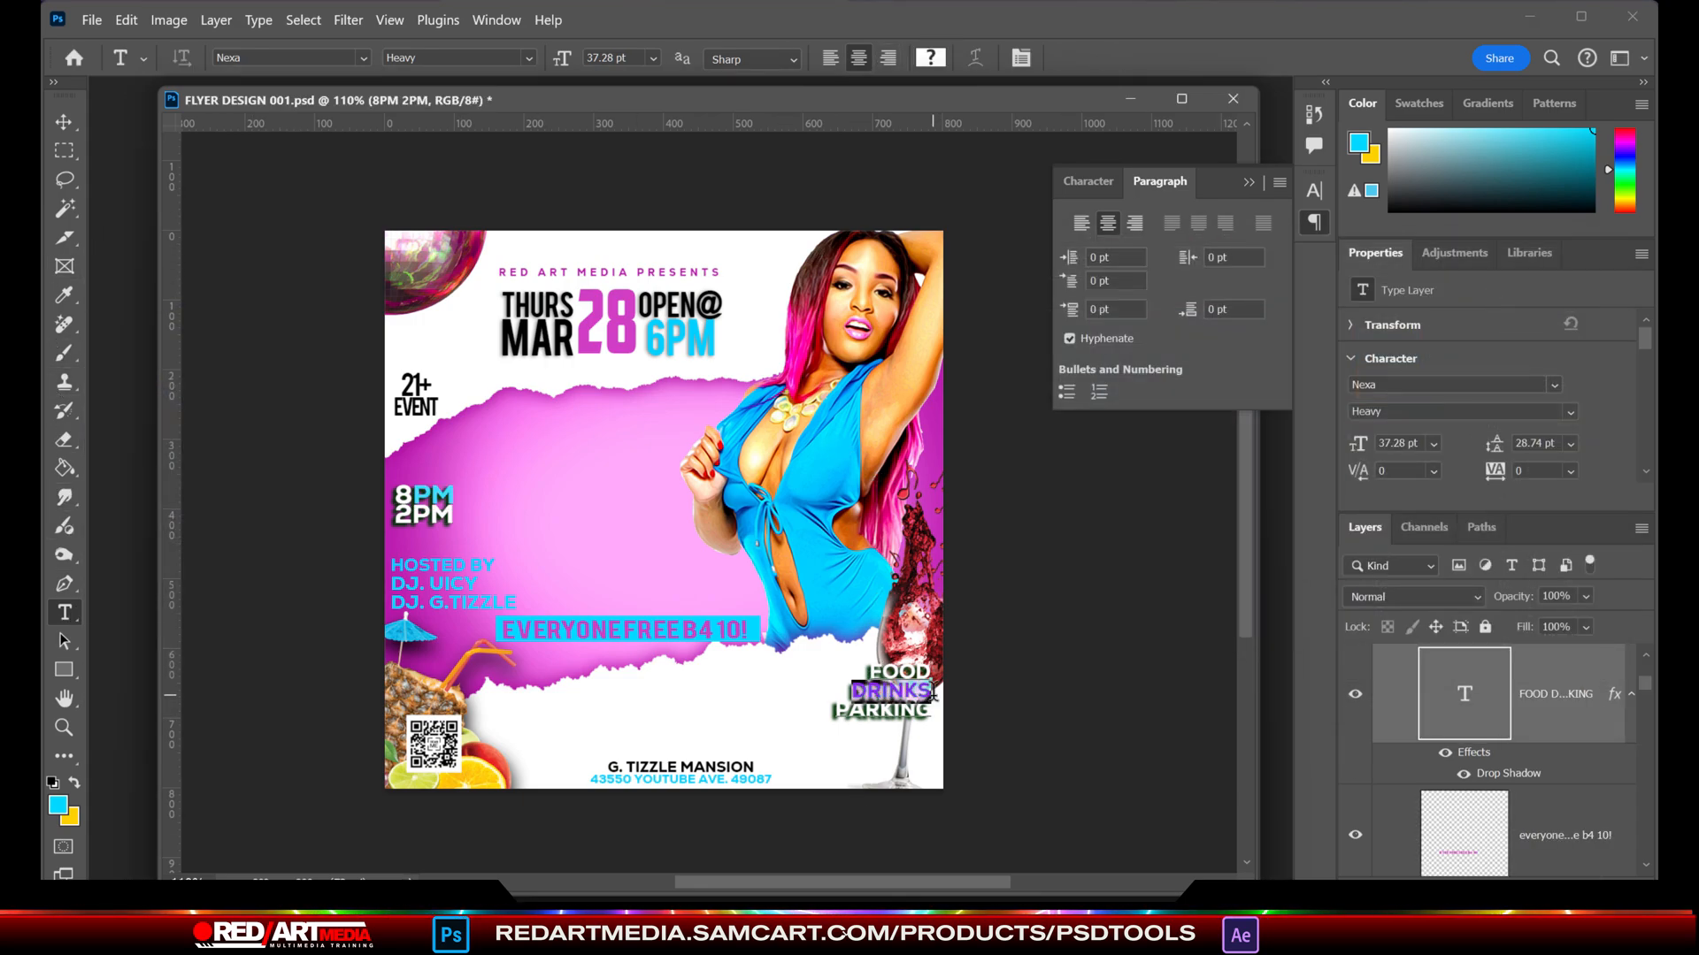
pyautogui.click(59, 805)
pyautogui.click(743, 611)
pyautogui.click(1532, 295)
pyautogui.click(64, 122)
pyautogui.click(1065, 768)
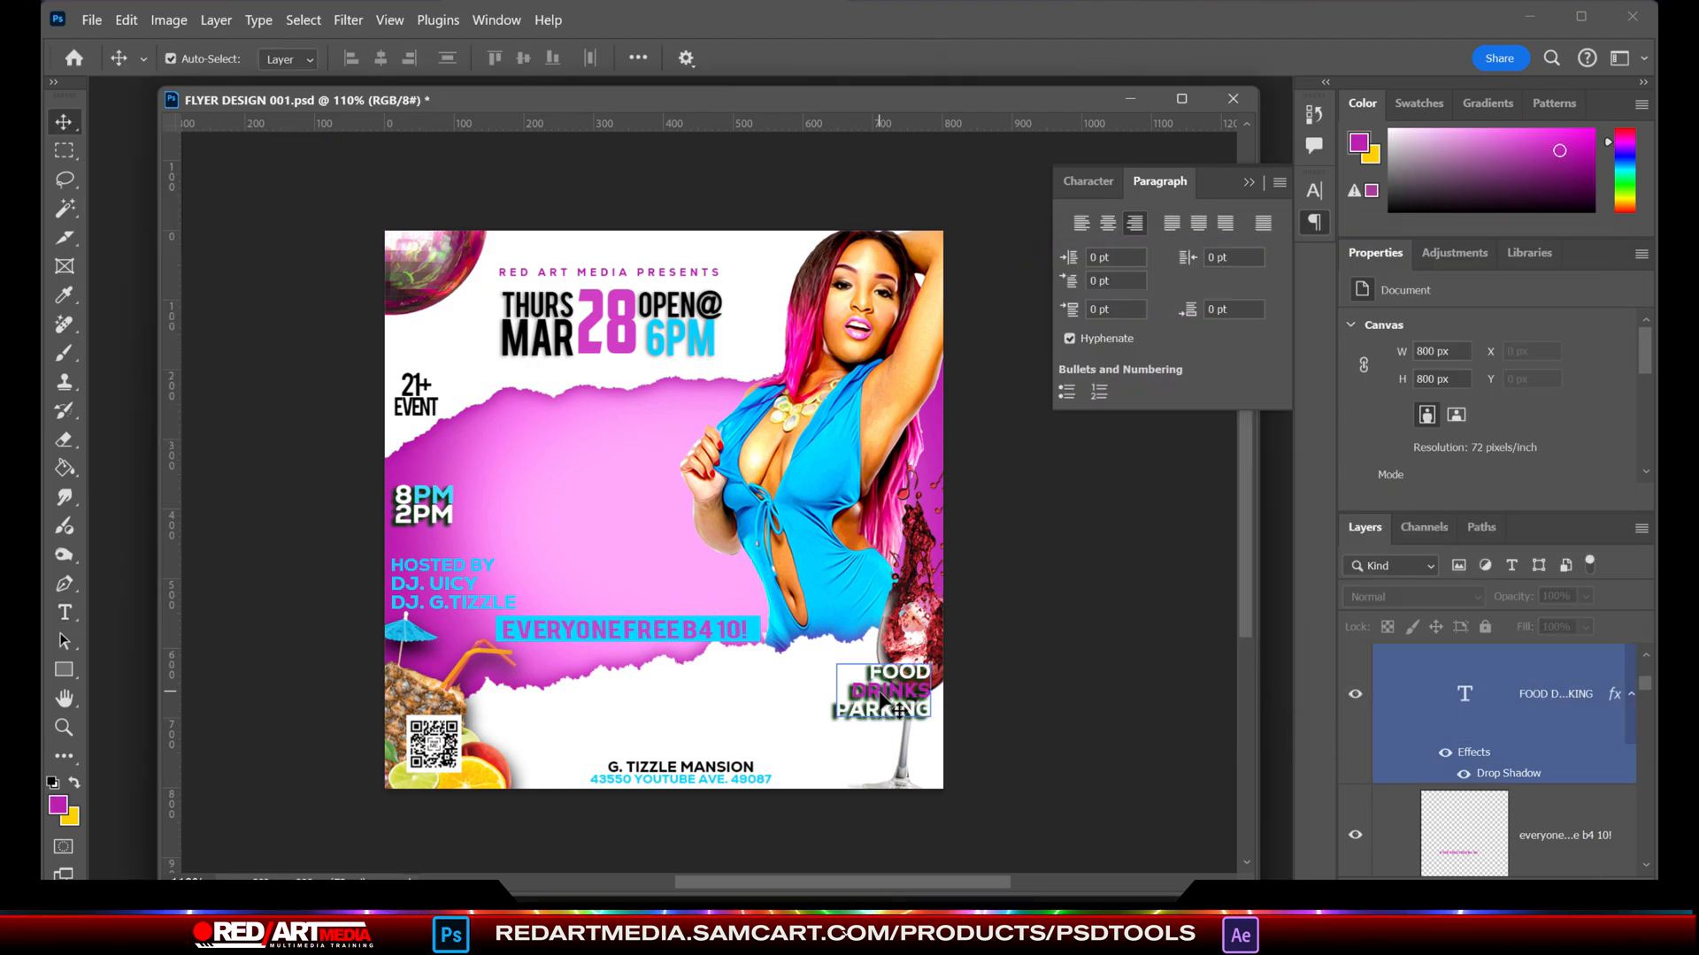
# - Move the EVERYONE FREE B4 10! text and its cyan bar down onto the white area above the venue text
pyautogui.click(867, 688)
pyautogui.click(1062, 717)
pyautogui.moveTo(651, 623); pyautogui.dragTo(666, 703)
pyautogui.click(65, 612)
pyautogui.click(681, 703)
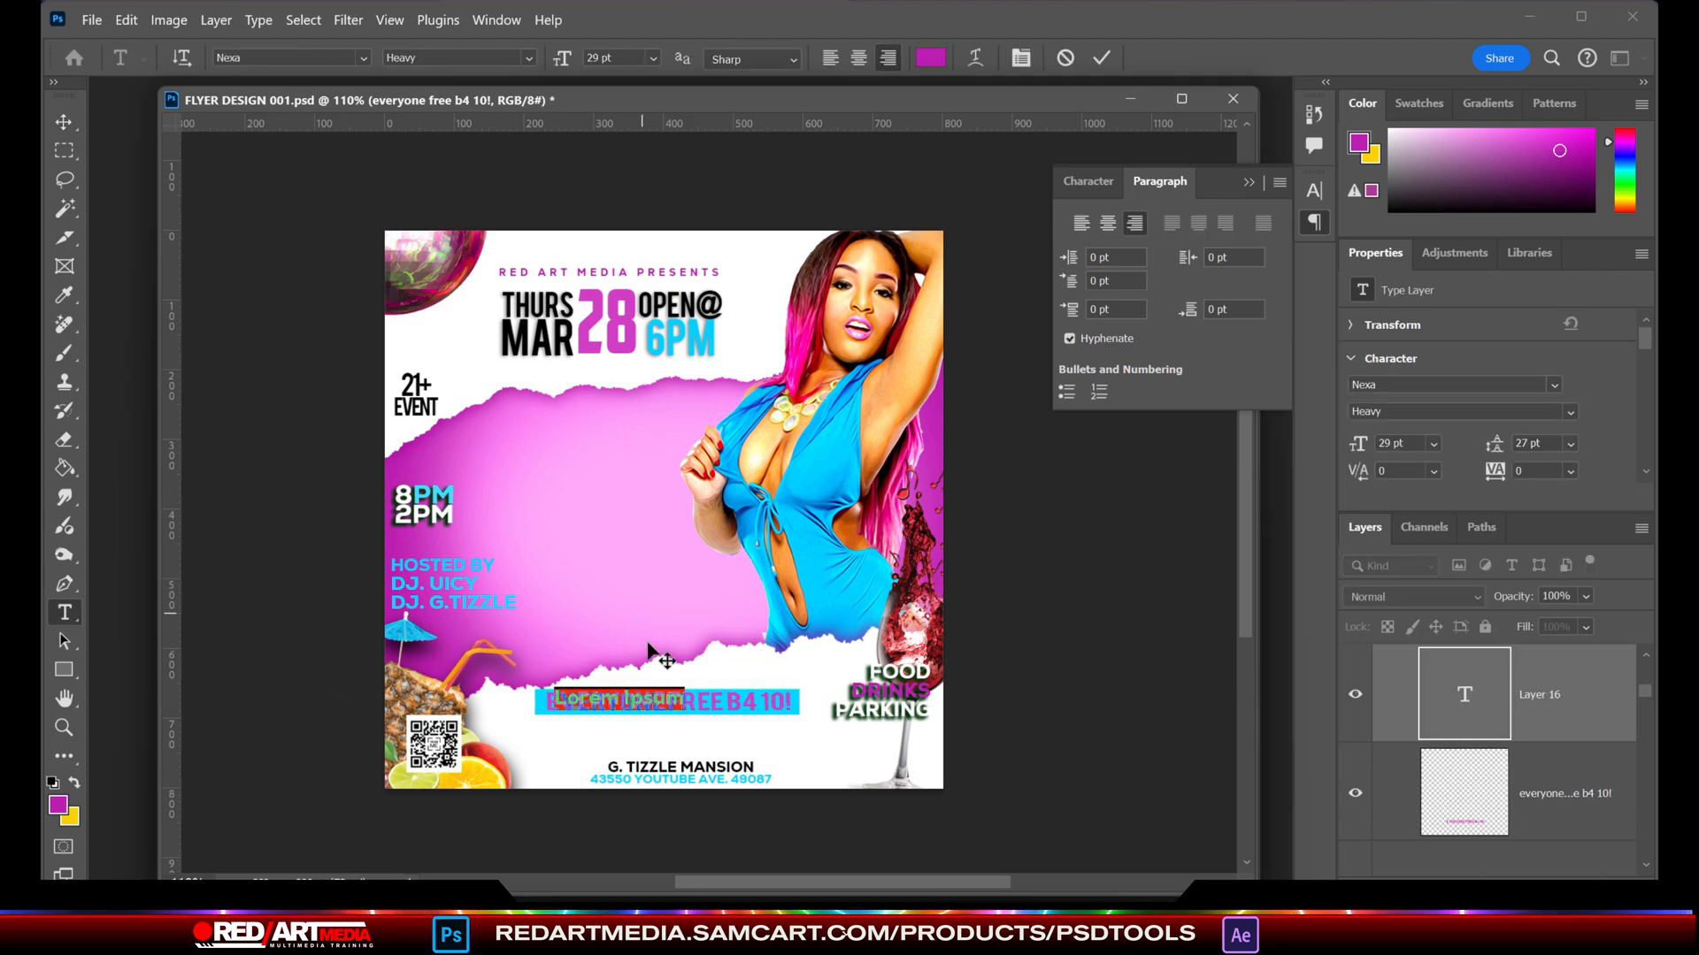
pyautogui.click(124, 20)
pyautogui.click(123, 19)
pyautogui.click(123, 20)
pyautogui.click(1160, 639)
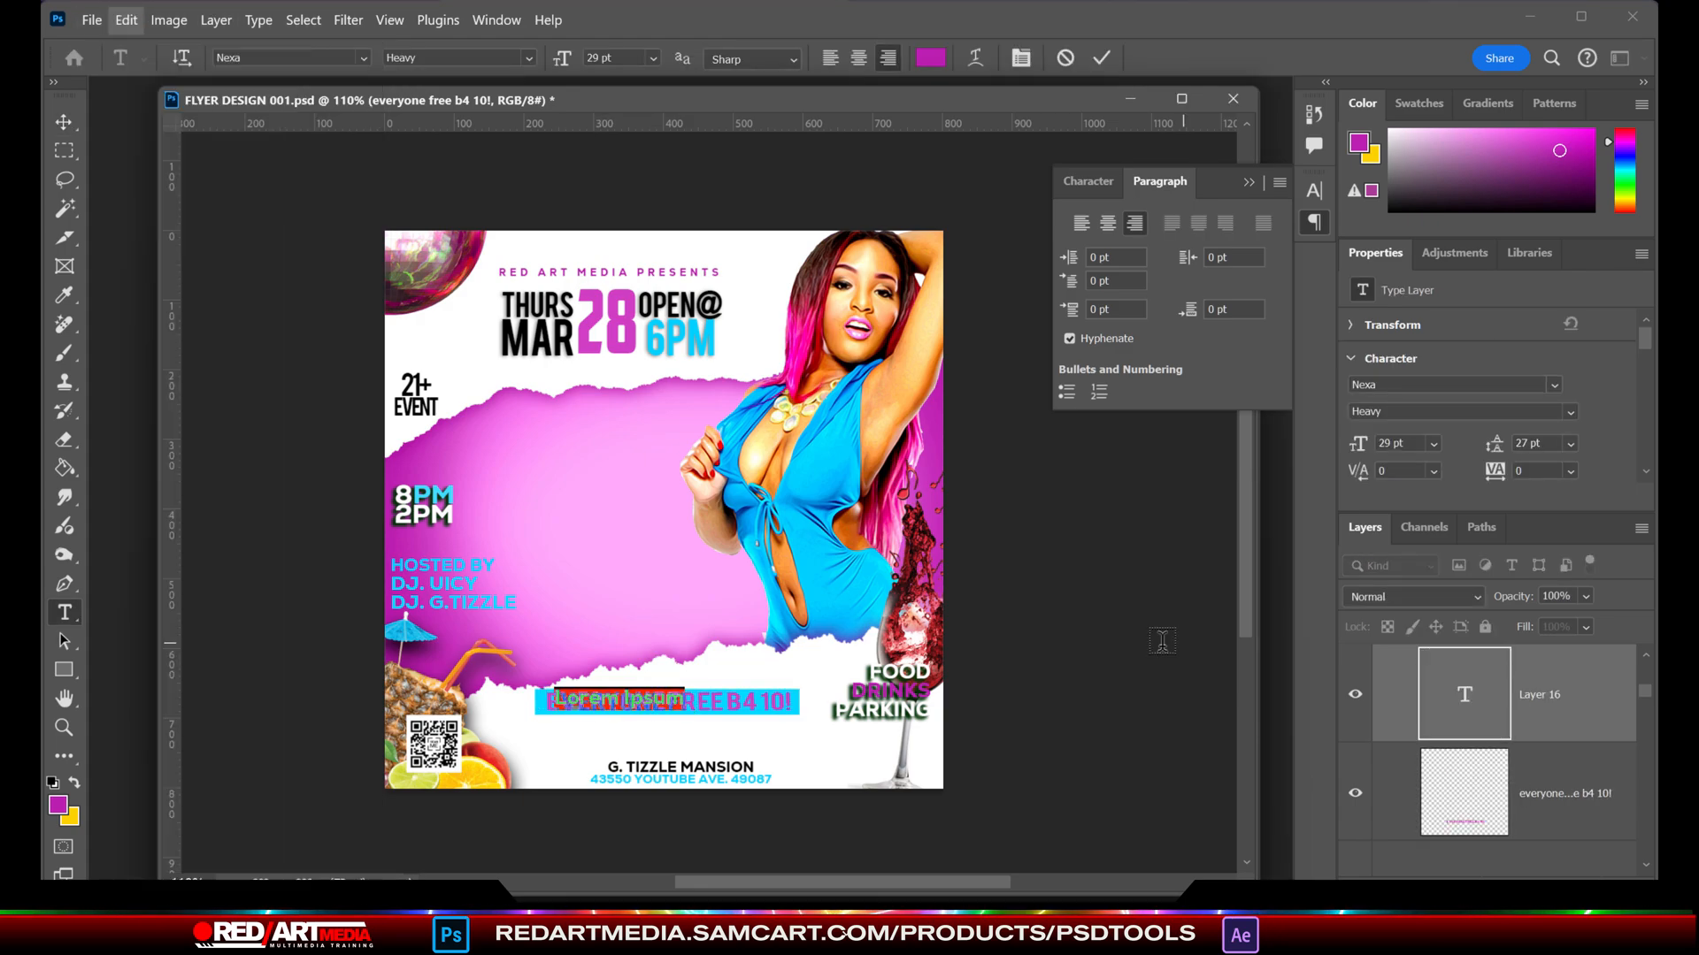
pyautogui.press('Escape')
pyautogui.click(64, 122)
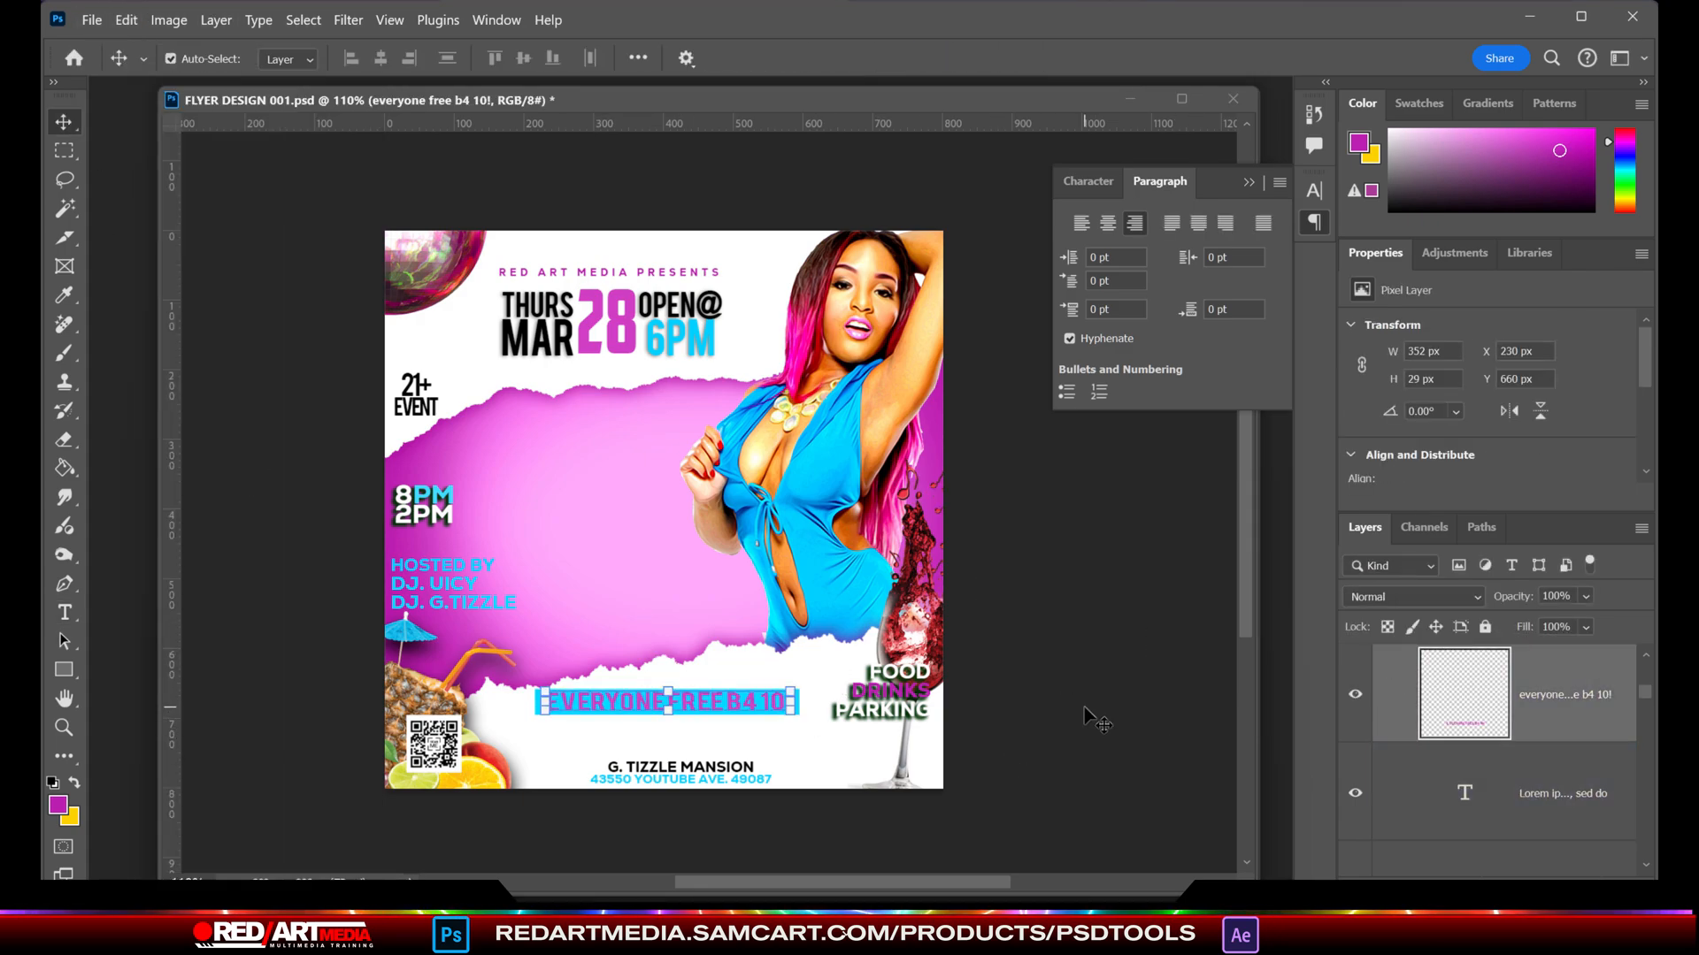
# - Move the 8PM 2PM text beside the model's head and raise the host text towards the 21+ EVENT text
pyautogui.moveTo(460, 513); pyautogui.dragTo(812, 268)
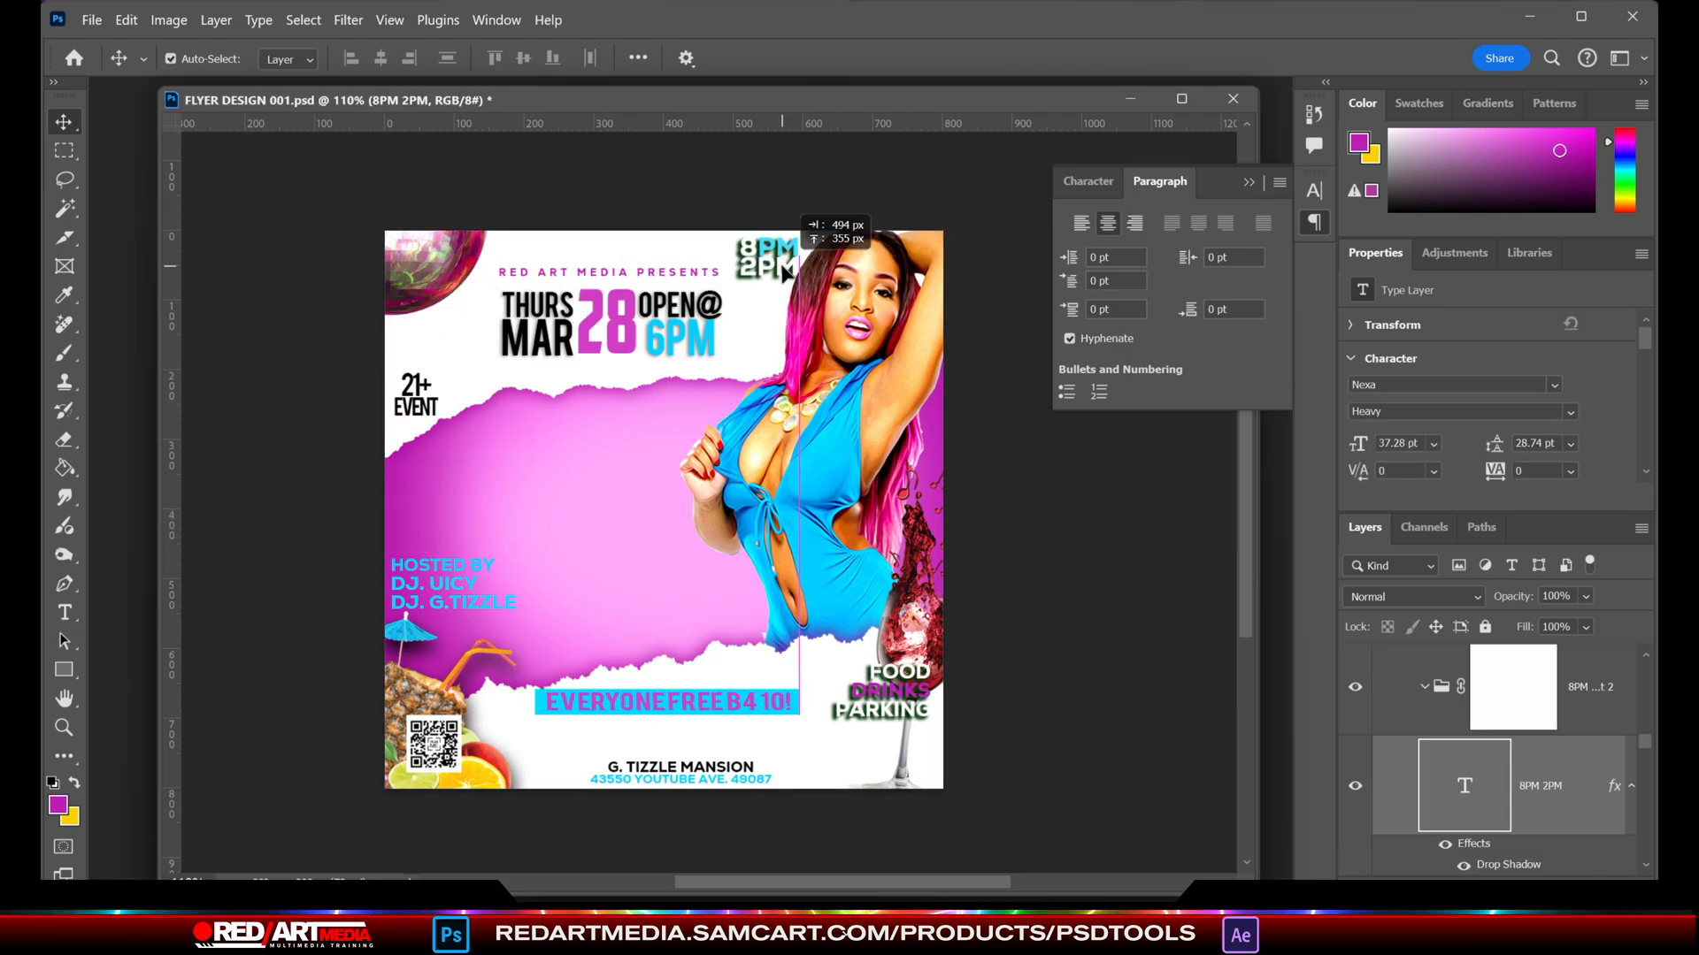
pyautogui.moveTo(460, 545); pyautogui.dragTo(455, 470)
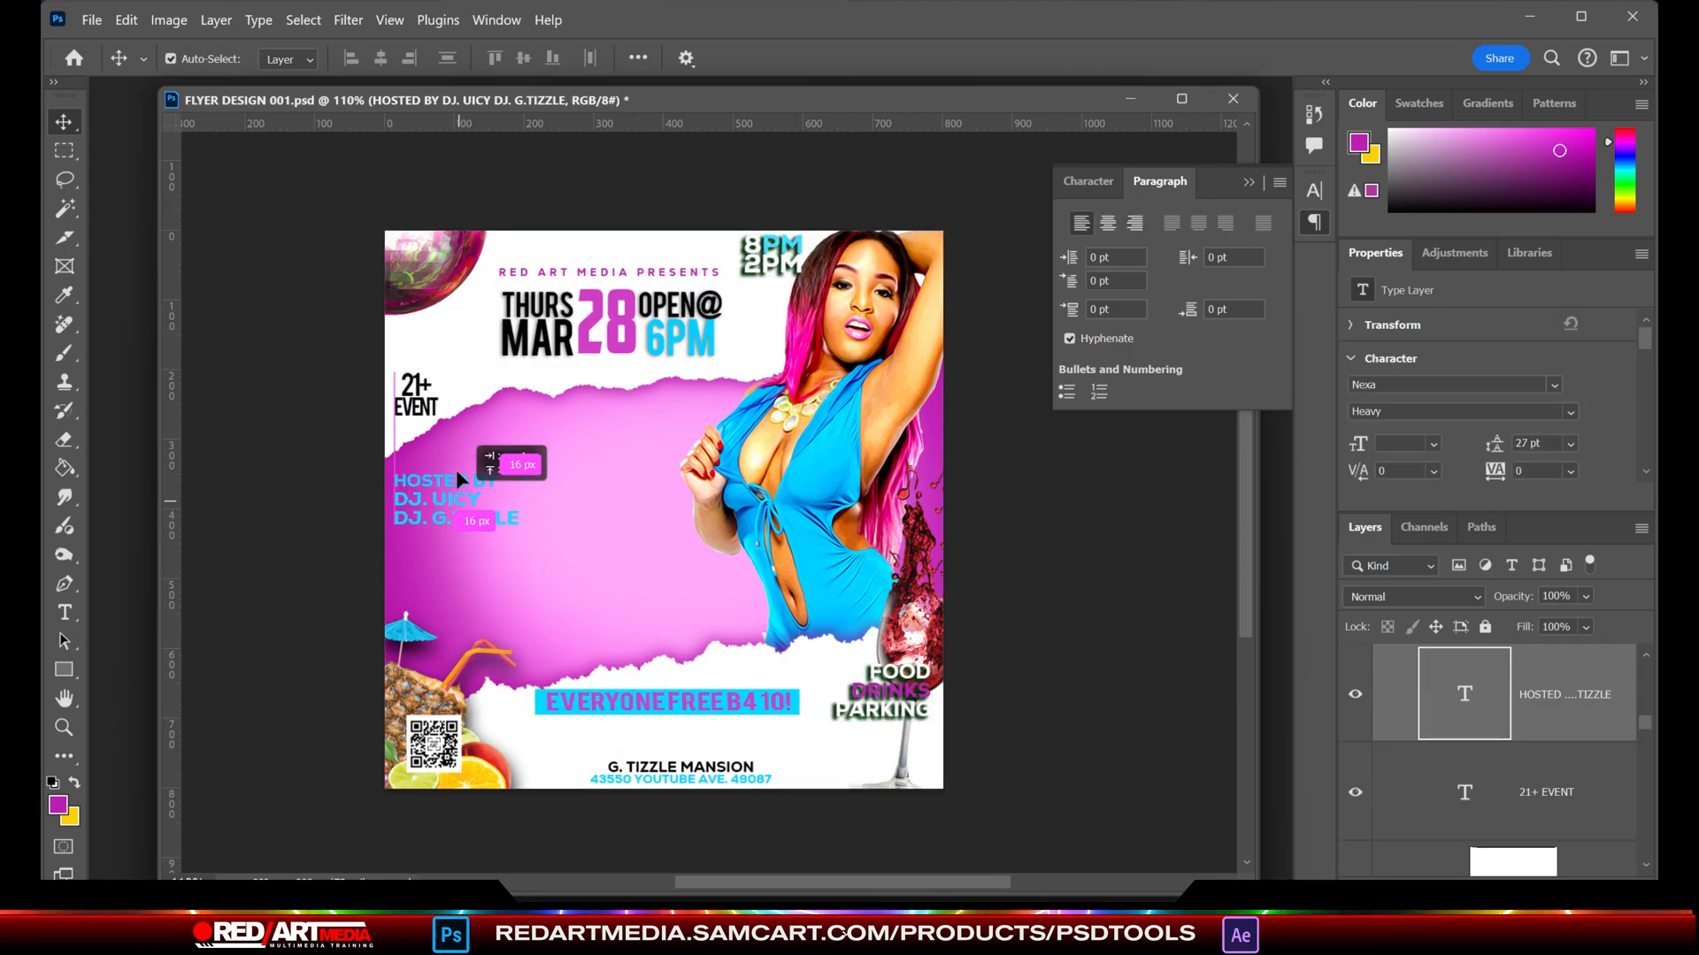
# - Scale the 21+ EVENT text to 74.65% and place it below the disco ball near the flyer's left edge
pyautogui.click(416, 396)
pyautogui.hotkey('ctrl', 't')
pyautogui.hotkey('shift', 'Up')
pyautogui.hotkey('shift', 'Up')
pyautogui.hotkey('shift', 'Up')
pyautogui.hotkey('shift', 'Up')
pyautogui.hotkey('shift', 'Up')
pyautogui.hotkey('shift', 'Up')
pyautogui.hotkey('shift', 'Up')
pyautogui.hotkey('shift', 'Up')
pyautogui.hotkey('shift', 'Up')
pyautogui.hotkey('shift', 'Up')
pyautogui.hotkey('shift', 'Down')
pyautogui.hotkey('shift', 'Down')
pyautogui.hotkey('shift', 'Down')
pyautogui.hotkey('shift', 'Down')
pyautogui.hotkey('shift', 'Down')
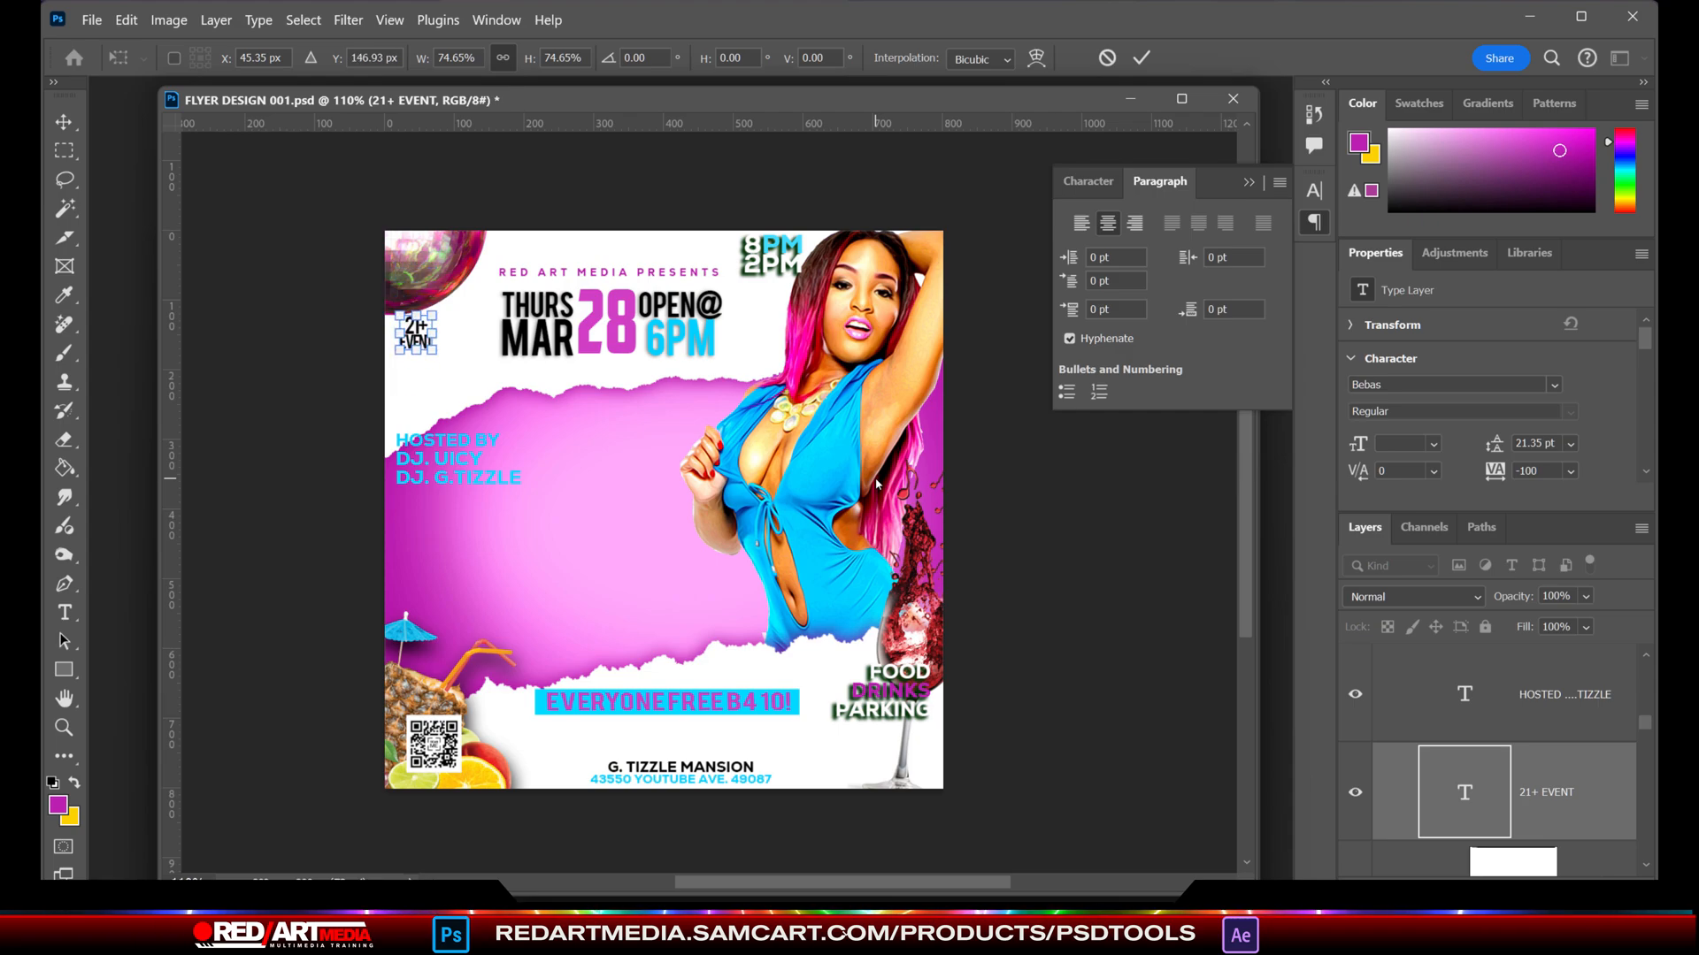
pyautogui.press('Down')
pyautogui.press('Down')
pyautogui.press('Down')
pyautogui.press('Down')
pyautogui.press('Down')
pyautogui.press('Left')
pyautogui.press('Left')
pyautogui.press('Left')
pyautogui.press('Left')
pyautogui.press('Left')
pyautogui.press('Left')
pyautogui.press('Left')
pyautogui.press('Left')
pyautogui.press('Left')
pyautogui.press('Left')
pyautogui.press('Left')
pyautogui.press('Left')
pyautogui.press('Return')
# - Move the host text up and slightly left so it sits directly below the 21+ EVENT text
pyautogui.click(450, 434)
pyautogui.hotkey('shift', 'Up')
pyautogui.hotkey('shift', 'Up')
pyautogui.hotkey('shift', 'Up')
pyautogui.hotkey('shift', 'Up')
pyautogui.hotkey('shift', 'Up')
pyautogui.hotkey('shift', 'Up')
pyautogui.hotkey('shift', 'Up')
pyautogui.hotkey('shift', 'Up')
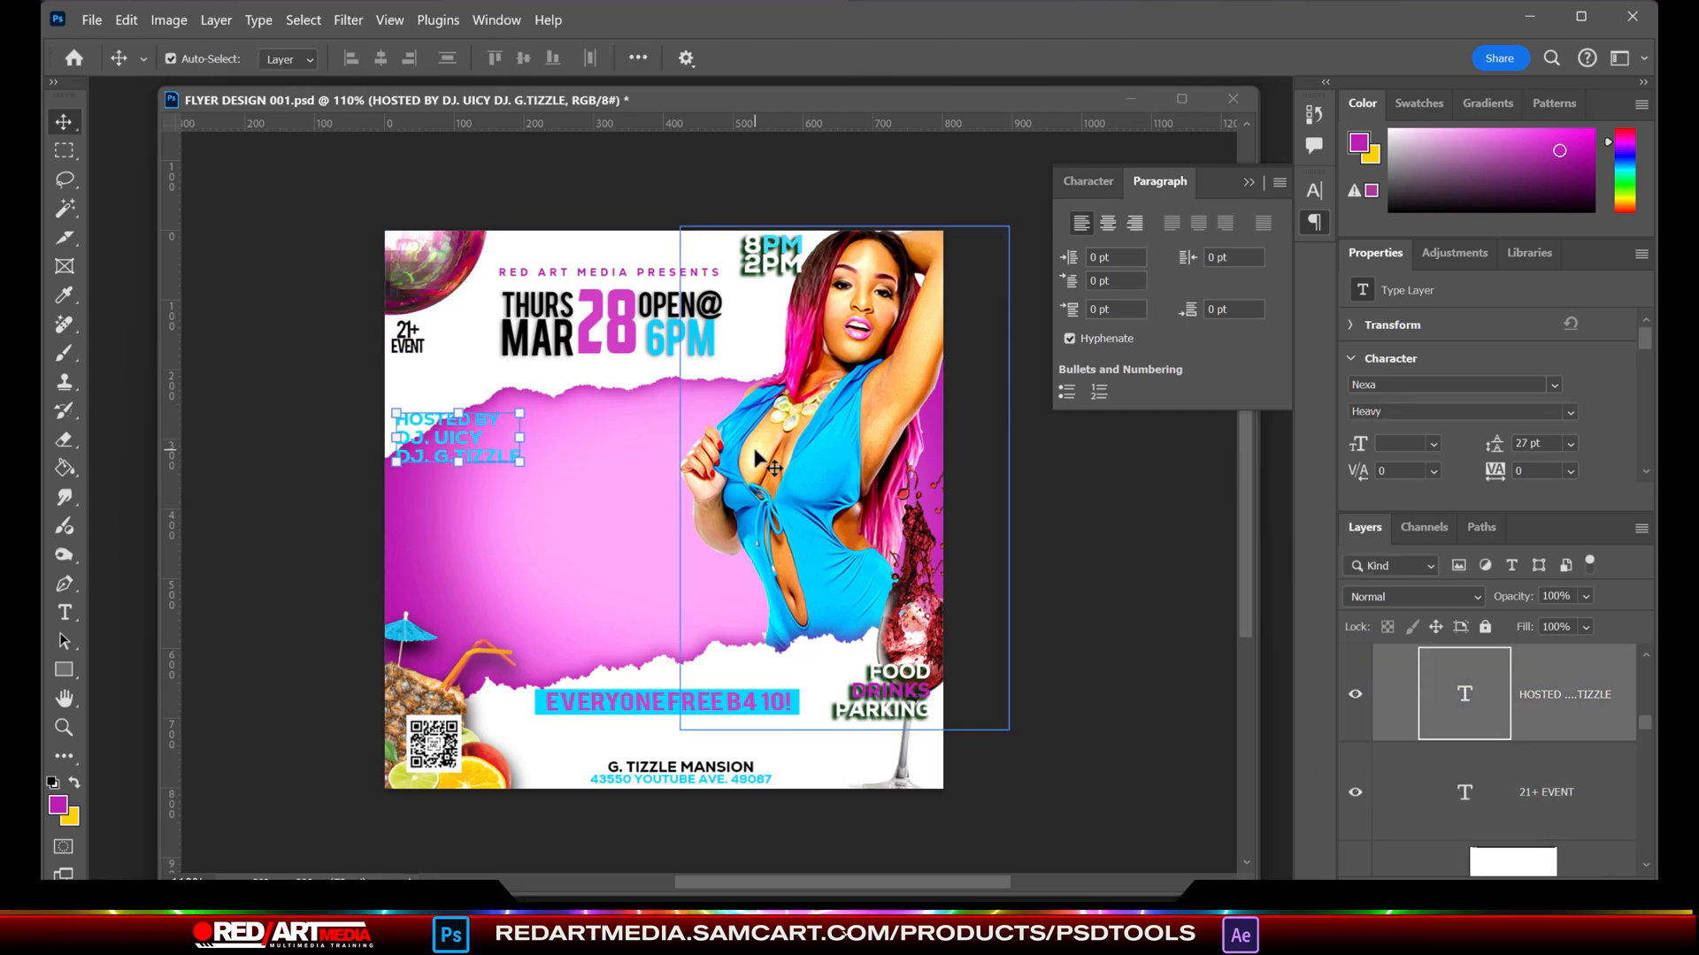
pyautogui.press('Left')
pyautogui.press('Left')
pyautogui.press('Left')
pyautogui.press('Left')
pyautogui.press('Left')
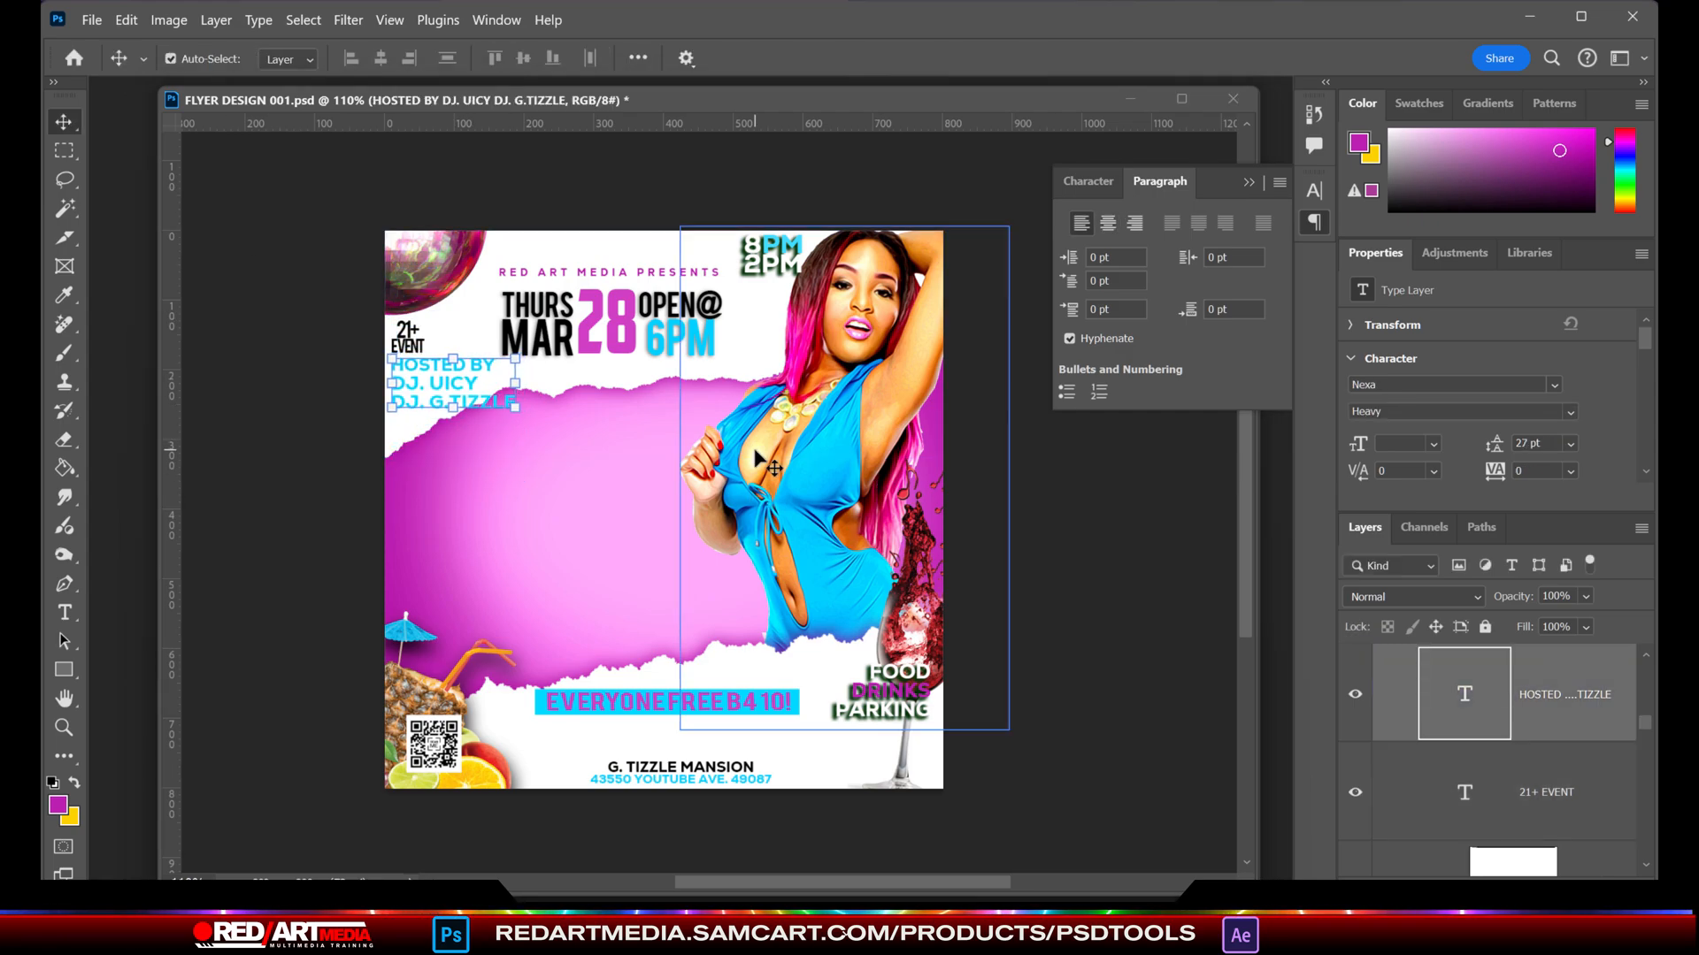
# - Recolour all the host text to bright cyan (04c6fb)
pyautogui.press('t')
pyautogui.moveTo(398, 365); pyautogui.dragTo(831, 529)
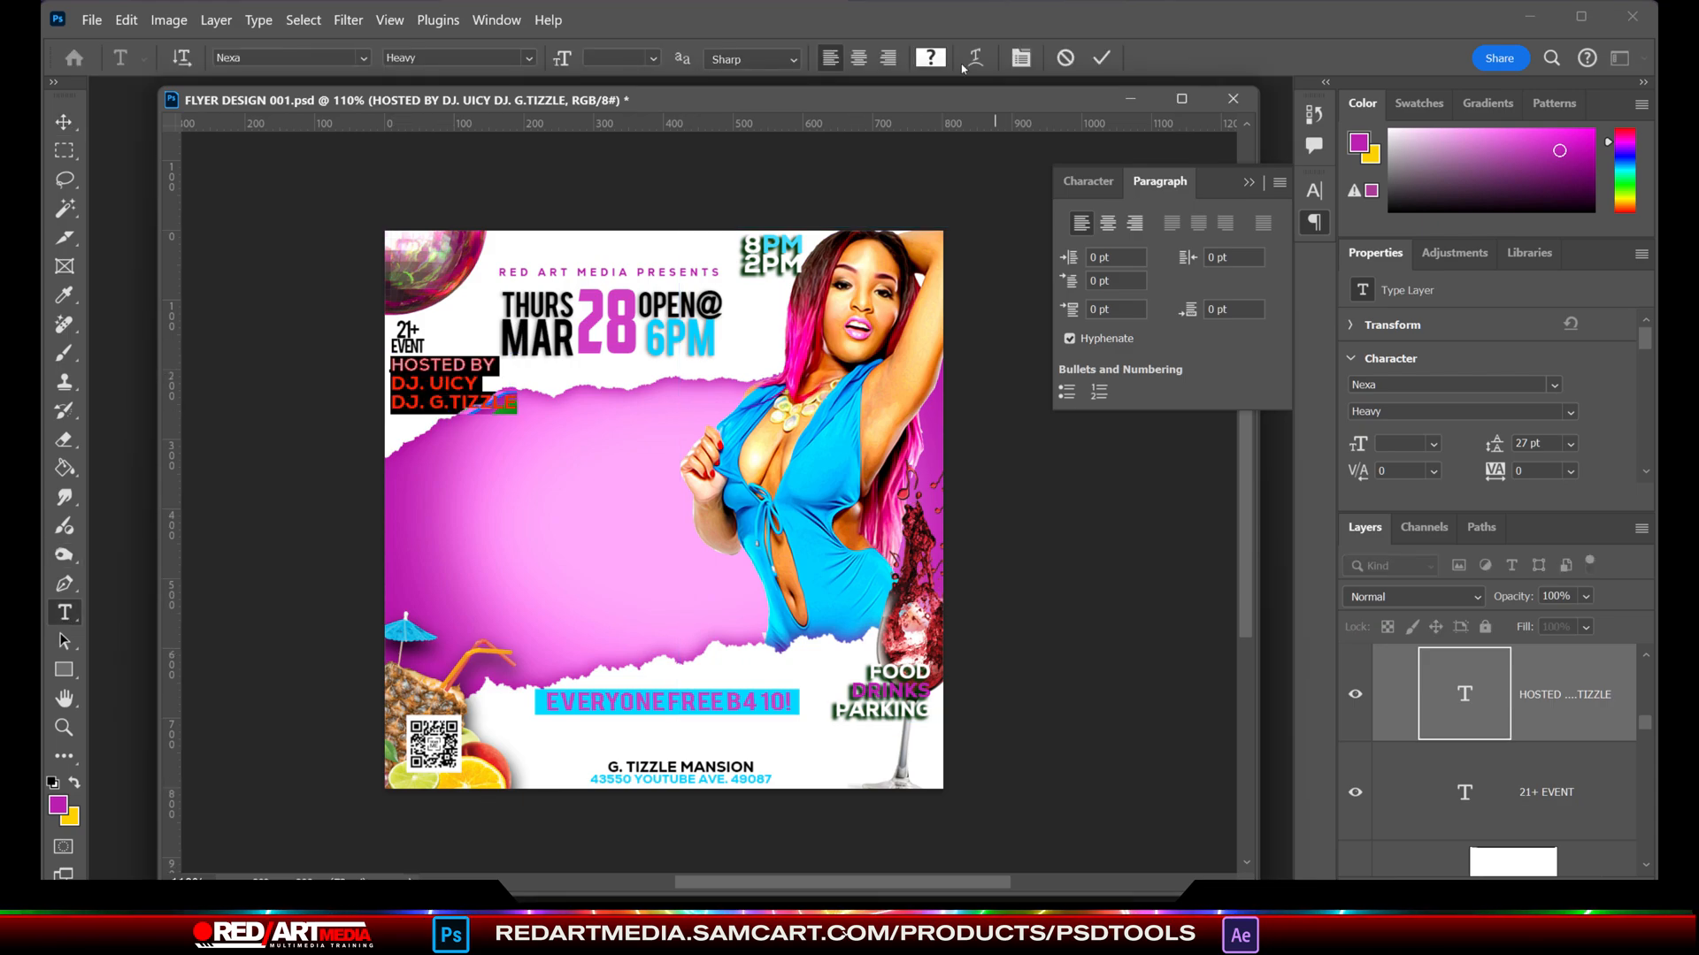
pyautogui.click(931, 58)
pyautogui.click(1304, 485)
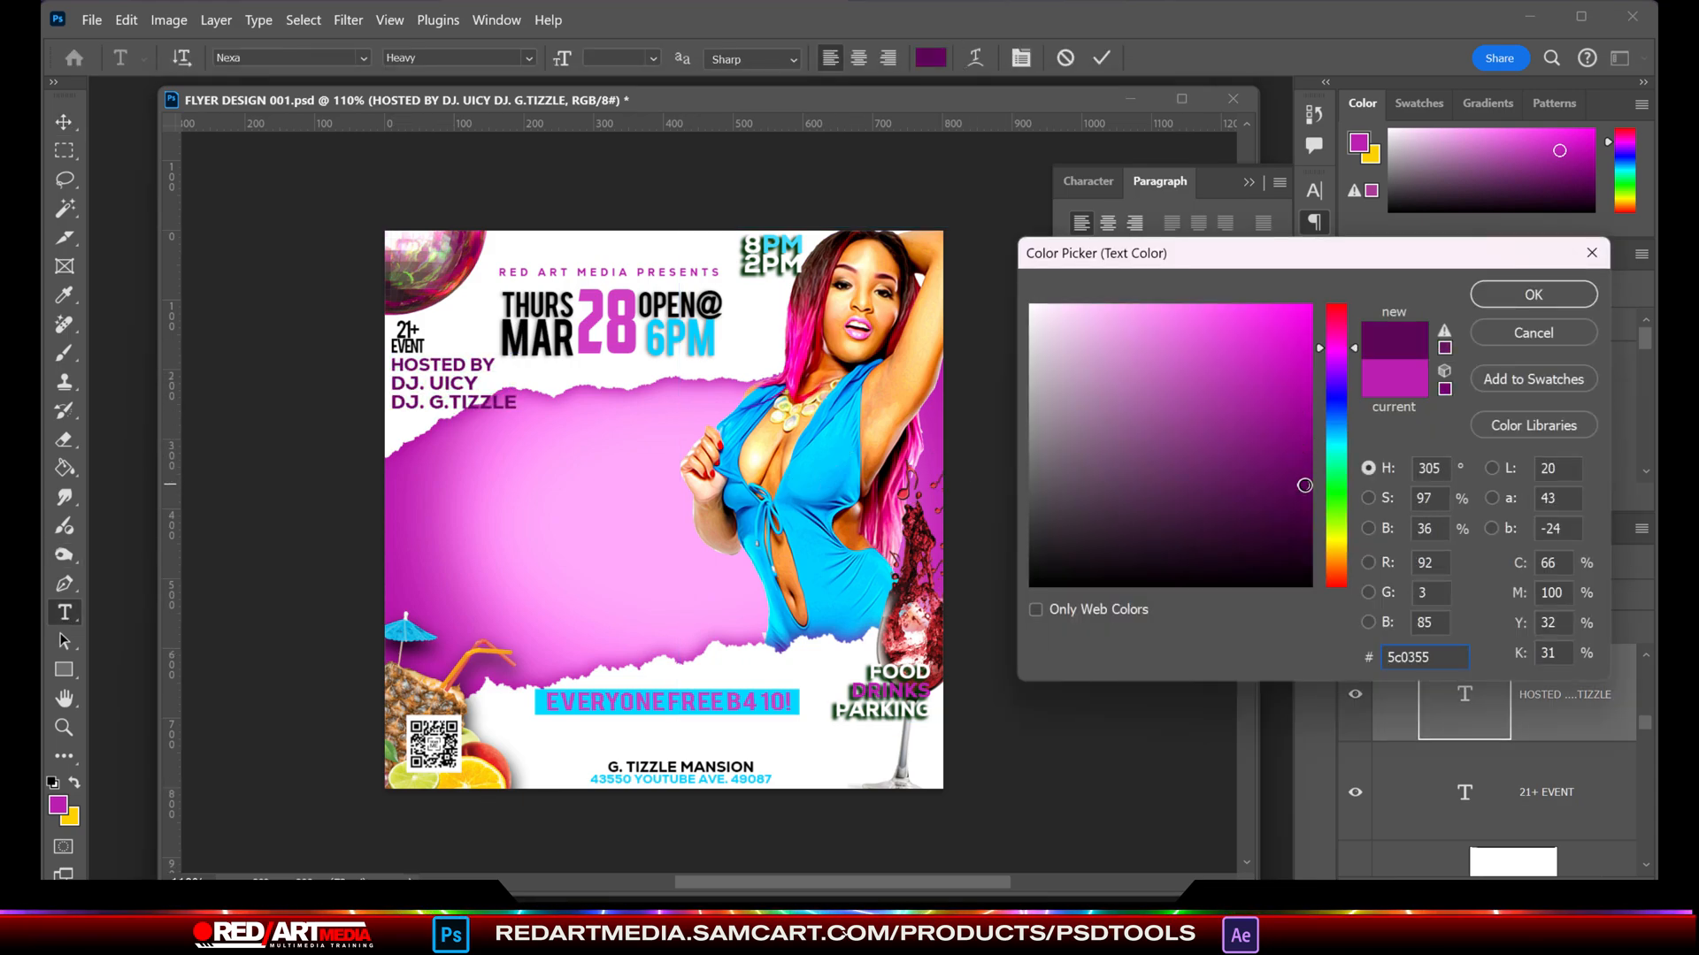
pyautogui.moveTo(1336, 348); pyautogui.dragTo(1336, 435)
pyautogui.click(1304, 402)
pyautogui.click(1308, 309)
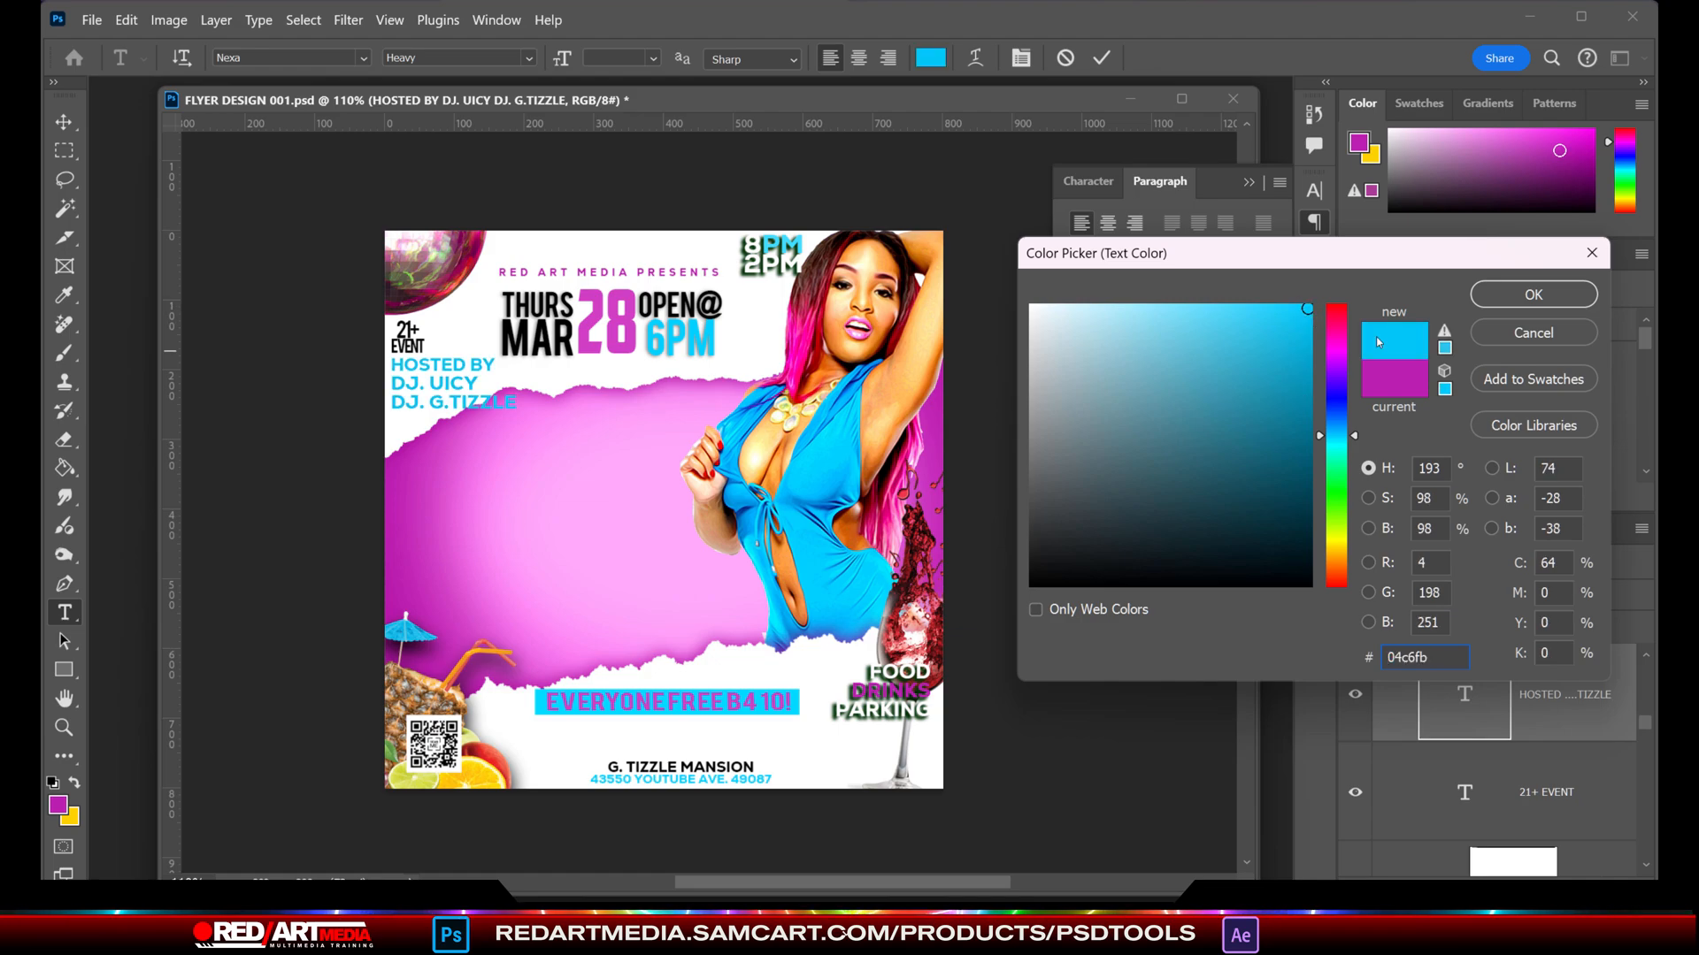
pyautogui.click(1533, 294)
pyautogui.click(1126, 765)
# - Nudge the EVERYONE FREE B4 10! text and its cyan bar into place so the text sits centred within the bar
pyautogui.click(65, 122)
pyautogui.click(738, 709)
pyautogui.click(737, 710)
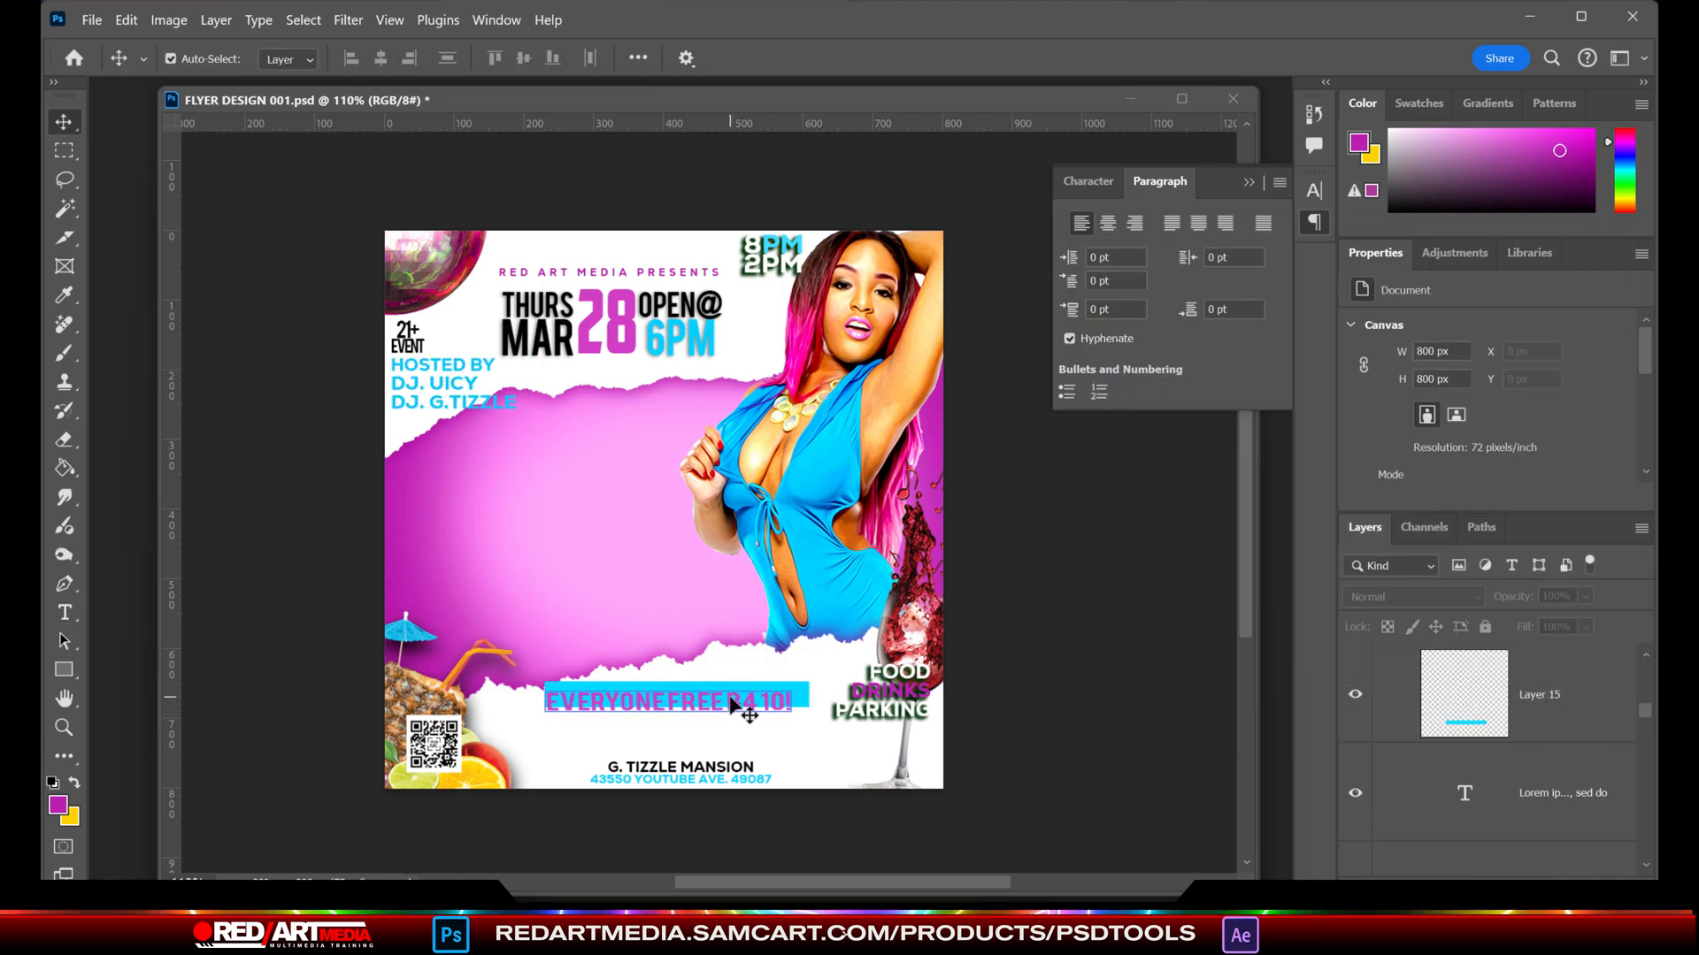
pyautogui.press('Right')
pyautogui.press('Right')
pyautogui.press('Right')
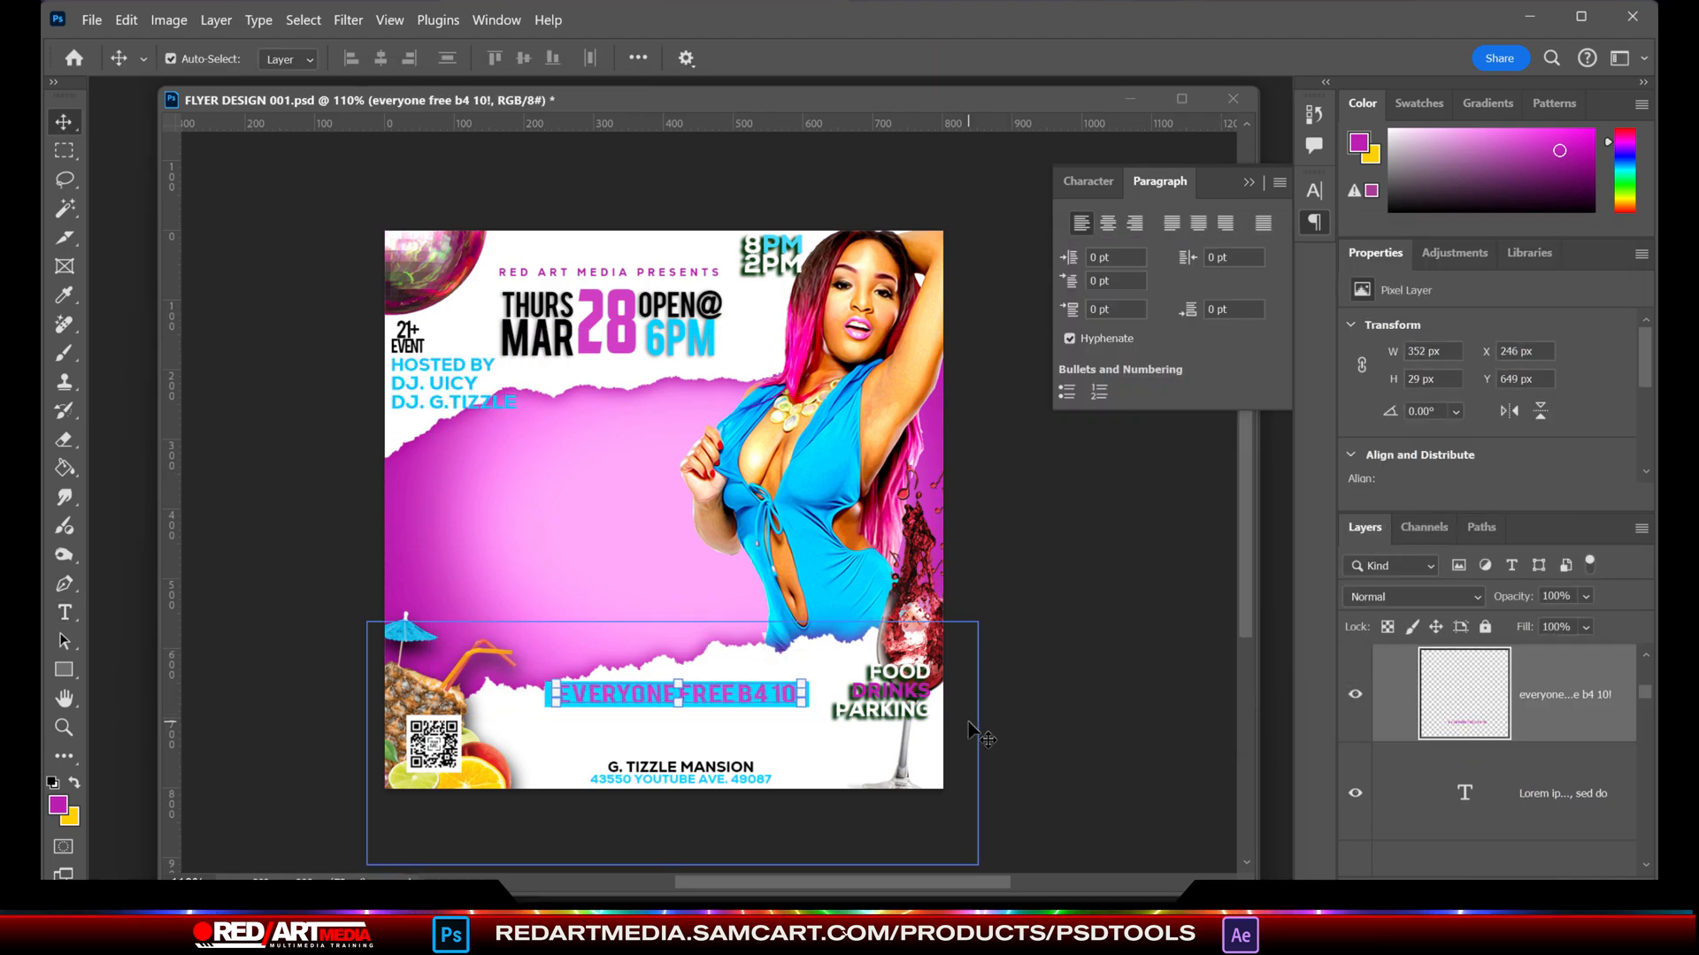
pyautogui.press('Up')
pyautogui.press('Up')
pyautogui.press('Up')
pyautogui.press('Up')
pyautogui.press('Up')
pyautogui.press('Up')
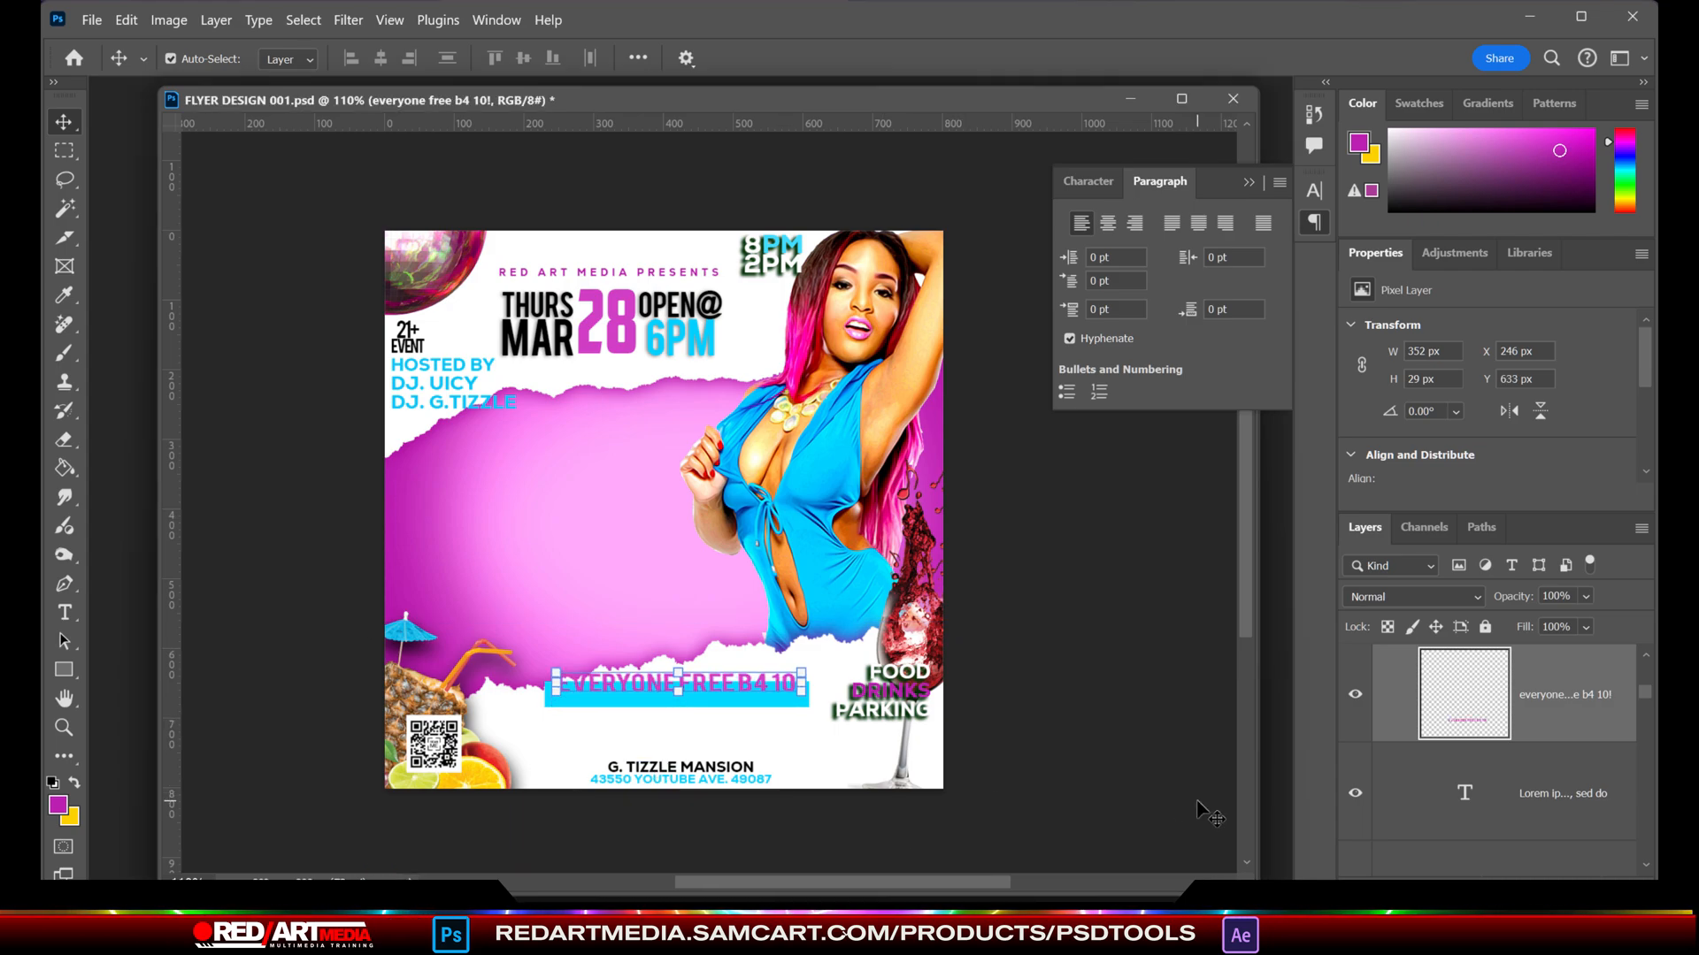
pyautogui.press('Down')
pyautogui.press('Down')
pyautogui.press('Down')
pyautogui.press('Down')
pyautogui.press('Down')
# - Scale the venue and address text block to 187.14% and place it centred below the free-entry bar
pyautogui.click(679, 769)
pyautogui.press('Up')
pyautogui.press('Up')
pyautogui.press('Up')
pyautogui.press('Up')
pyautogui.press('Up')
pyautogui.press('Up')
pyautogui.press('Up')
pyautogui.press('Up')
pyautogui.press('Up')
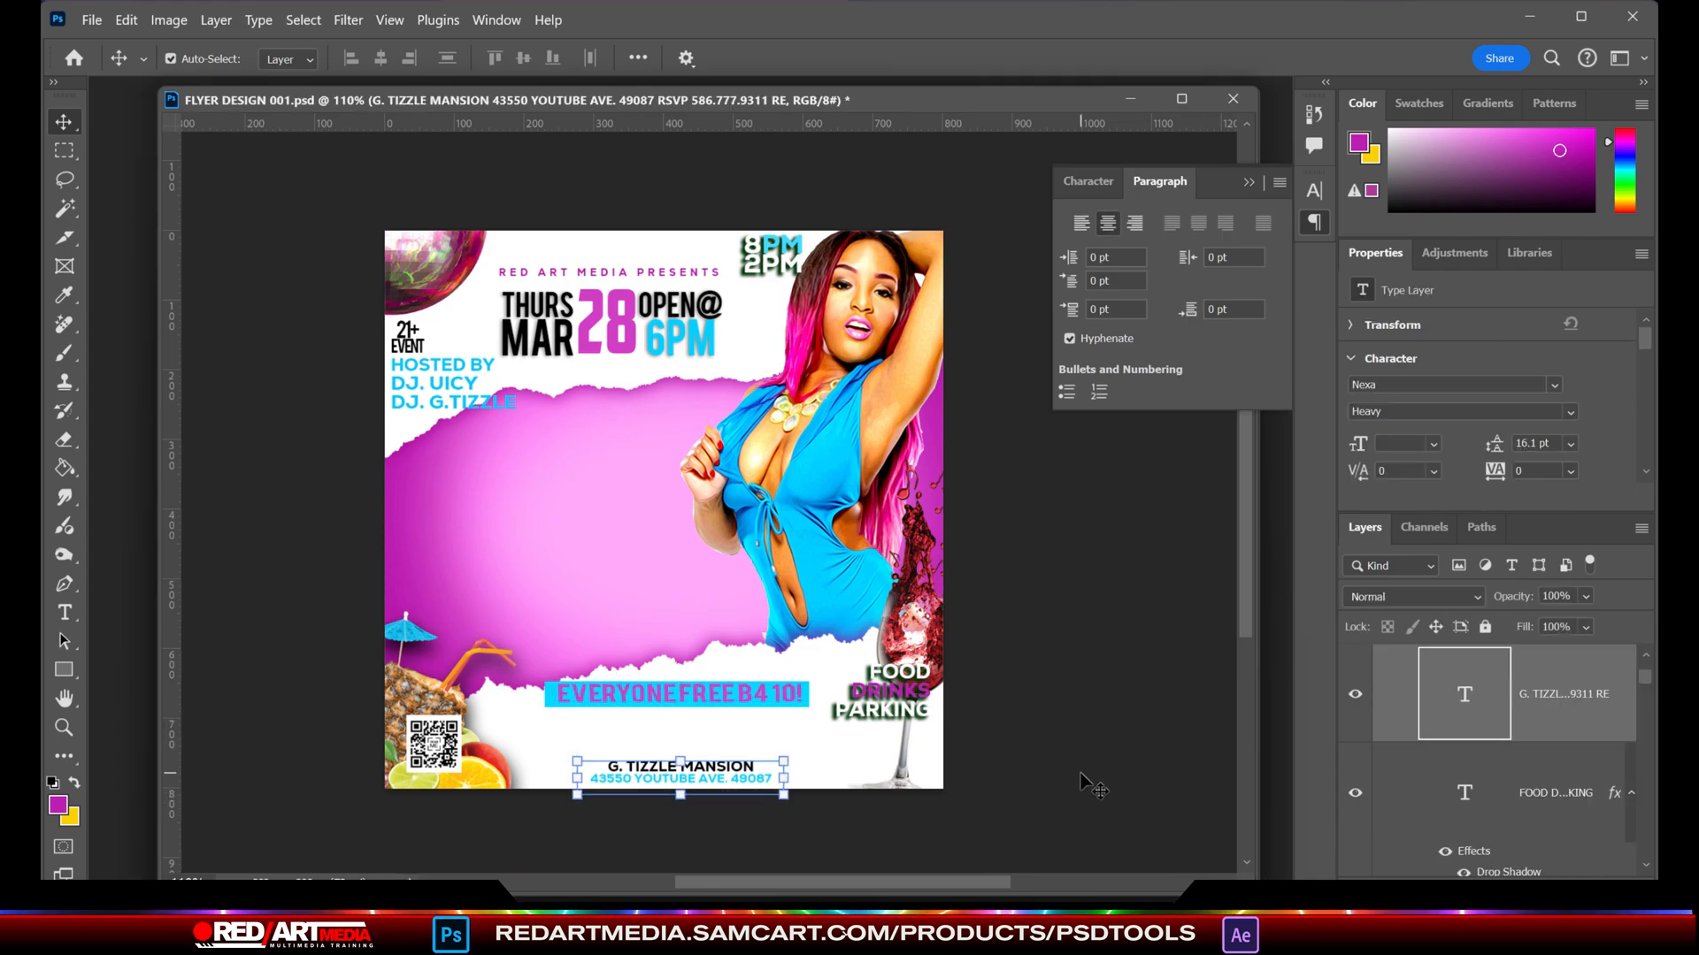
pyautogui.hotkey('ctrl', 't')
pyautogui.moveTo(680, 758); pyautogui.dragTo(685, 722)
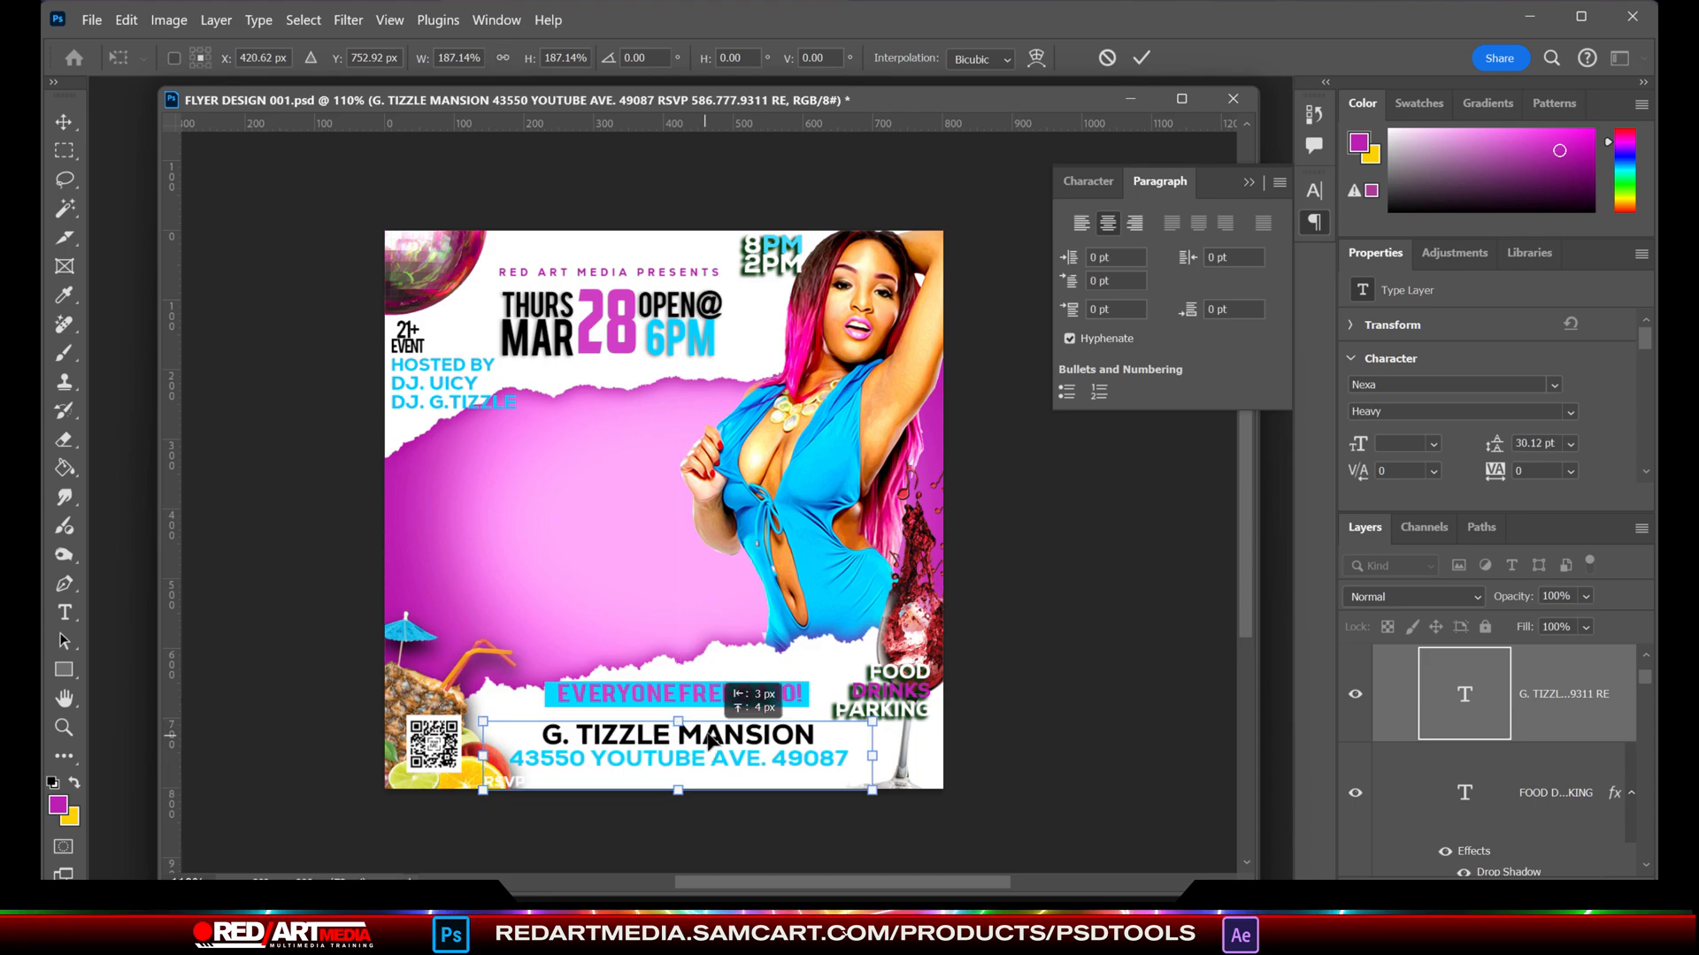
# - Recolour the RSVP contact line below the address to bright cyan (00d0ff)
pyautogui.click(68, 607)
pyautogui.moveTo(517, 760); pyautogui.dragTo(874, 766)
pyautogui.click(1075, 182)
pyautogui.moveTo(1069, 257); pyautogui.dragTo(1065, 259)
pyautogui.click(1256, 318)
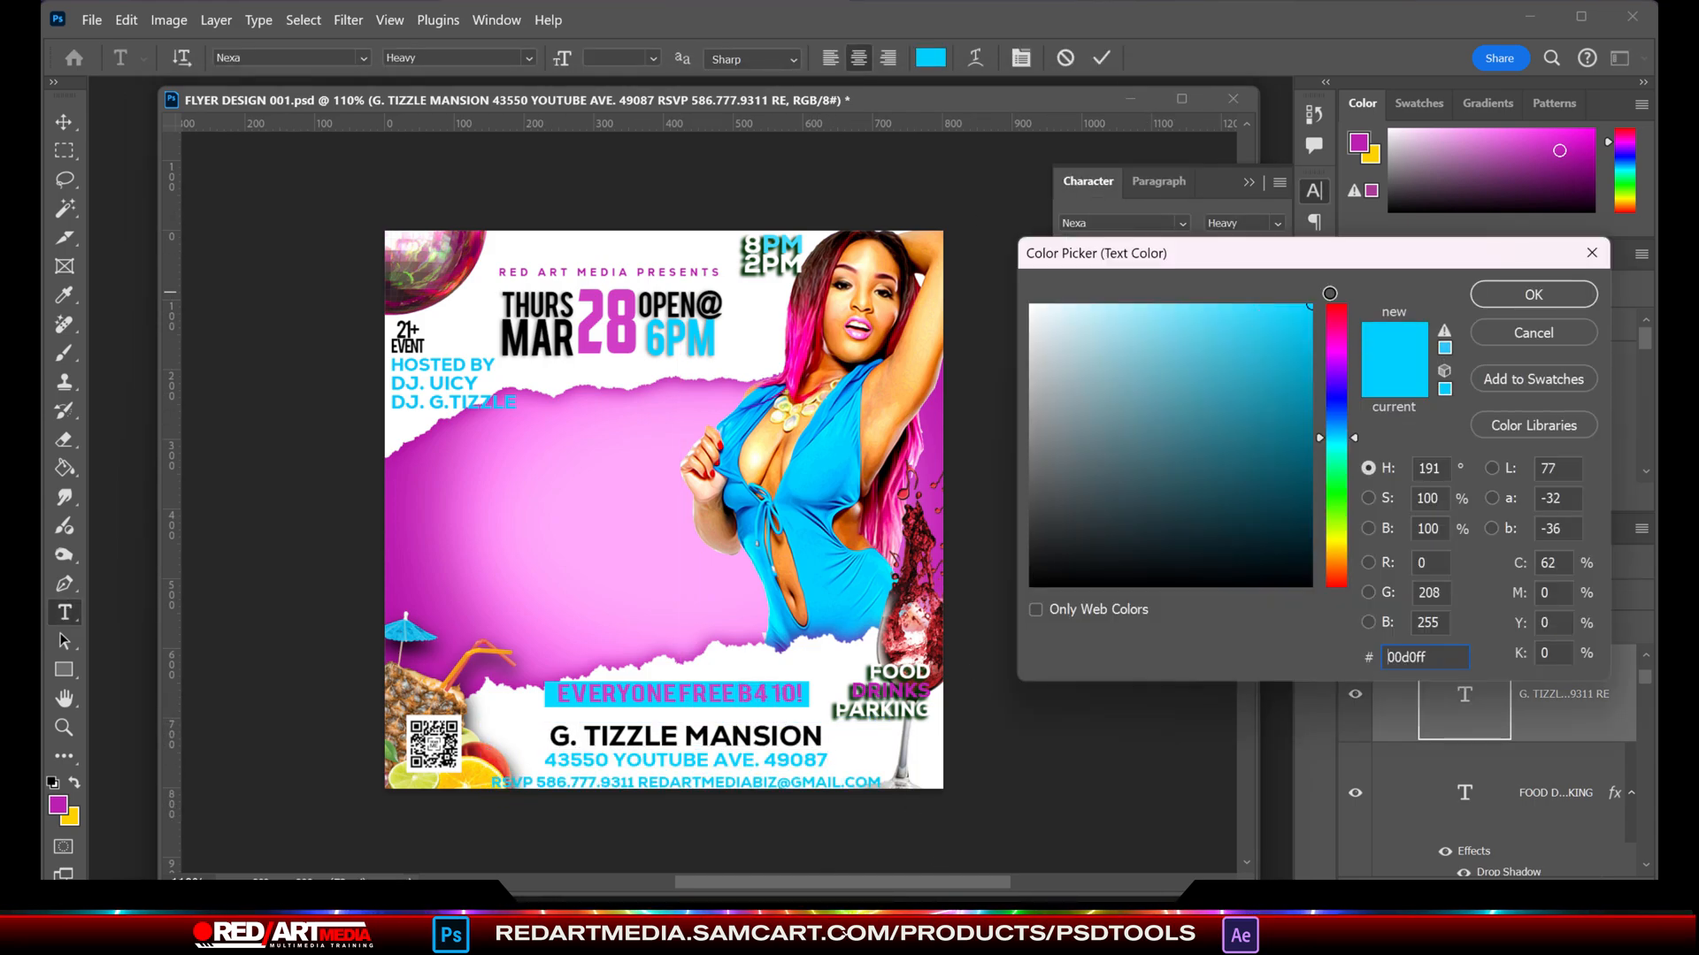
pyautogui.click(1495, 294)
# - Tighten the RSVP line to 4 pt leading with 95% vertical scale and a -13 pt baseline shift
pyautogui.moveTo(1062, 292)
pyautogui.mouseDown()
pyautogui.moveTo(1017, 281)
pyautogui.moveTo(1064, 290)
pyautogui.mouseUp()
pyautogui.moveTo(1193, 251); pyautogui.dragTo(1177, 263)
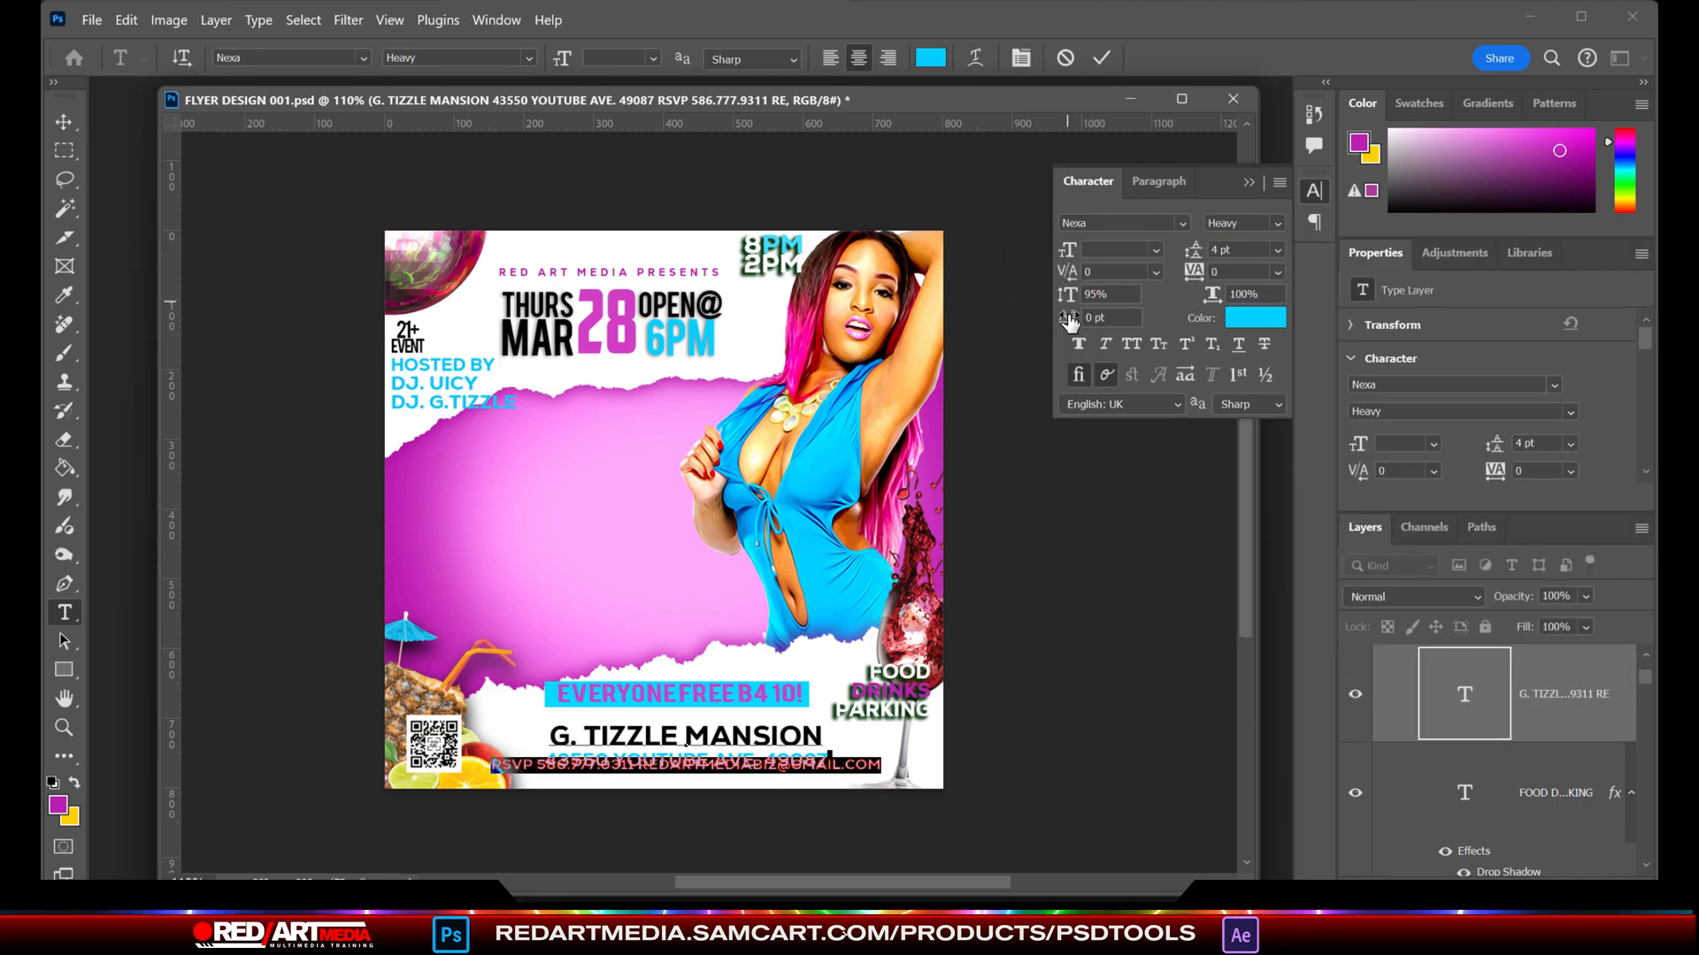
pyautogui.moveTo(1070, 323); pyautogui.dragTo(1054, 323)
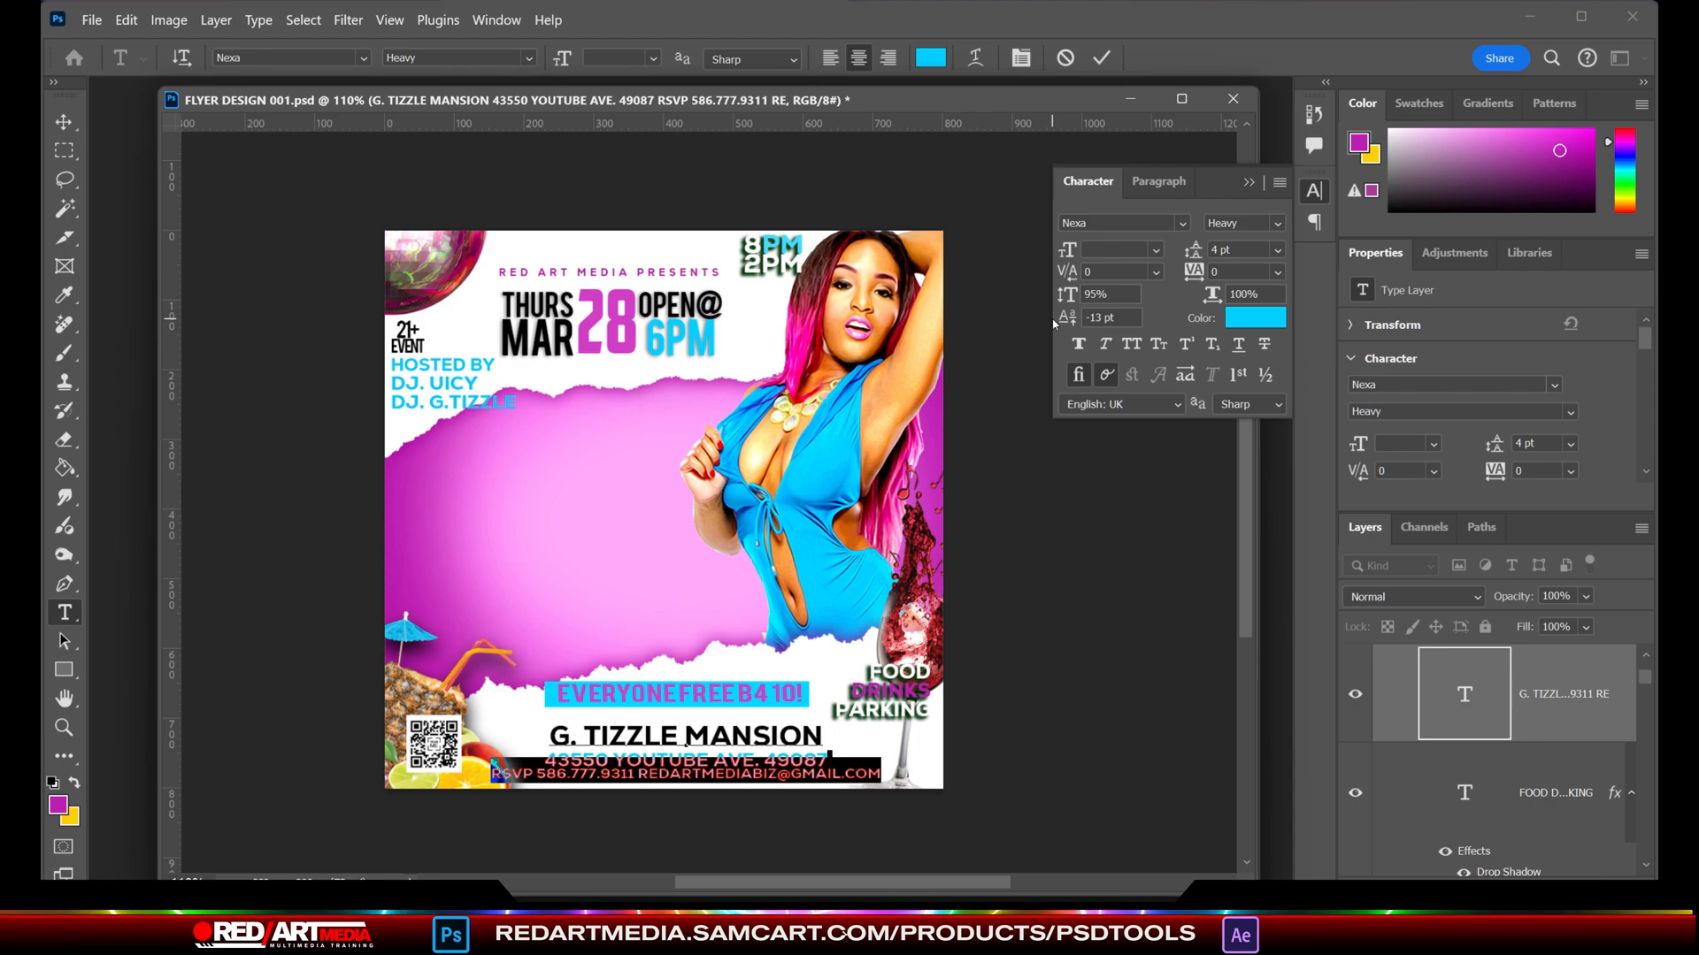
pyautogui.click(504, 549)
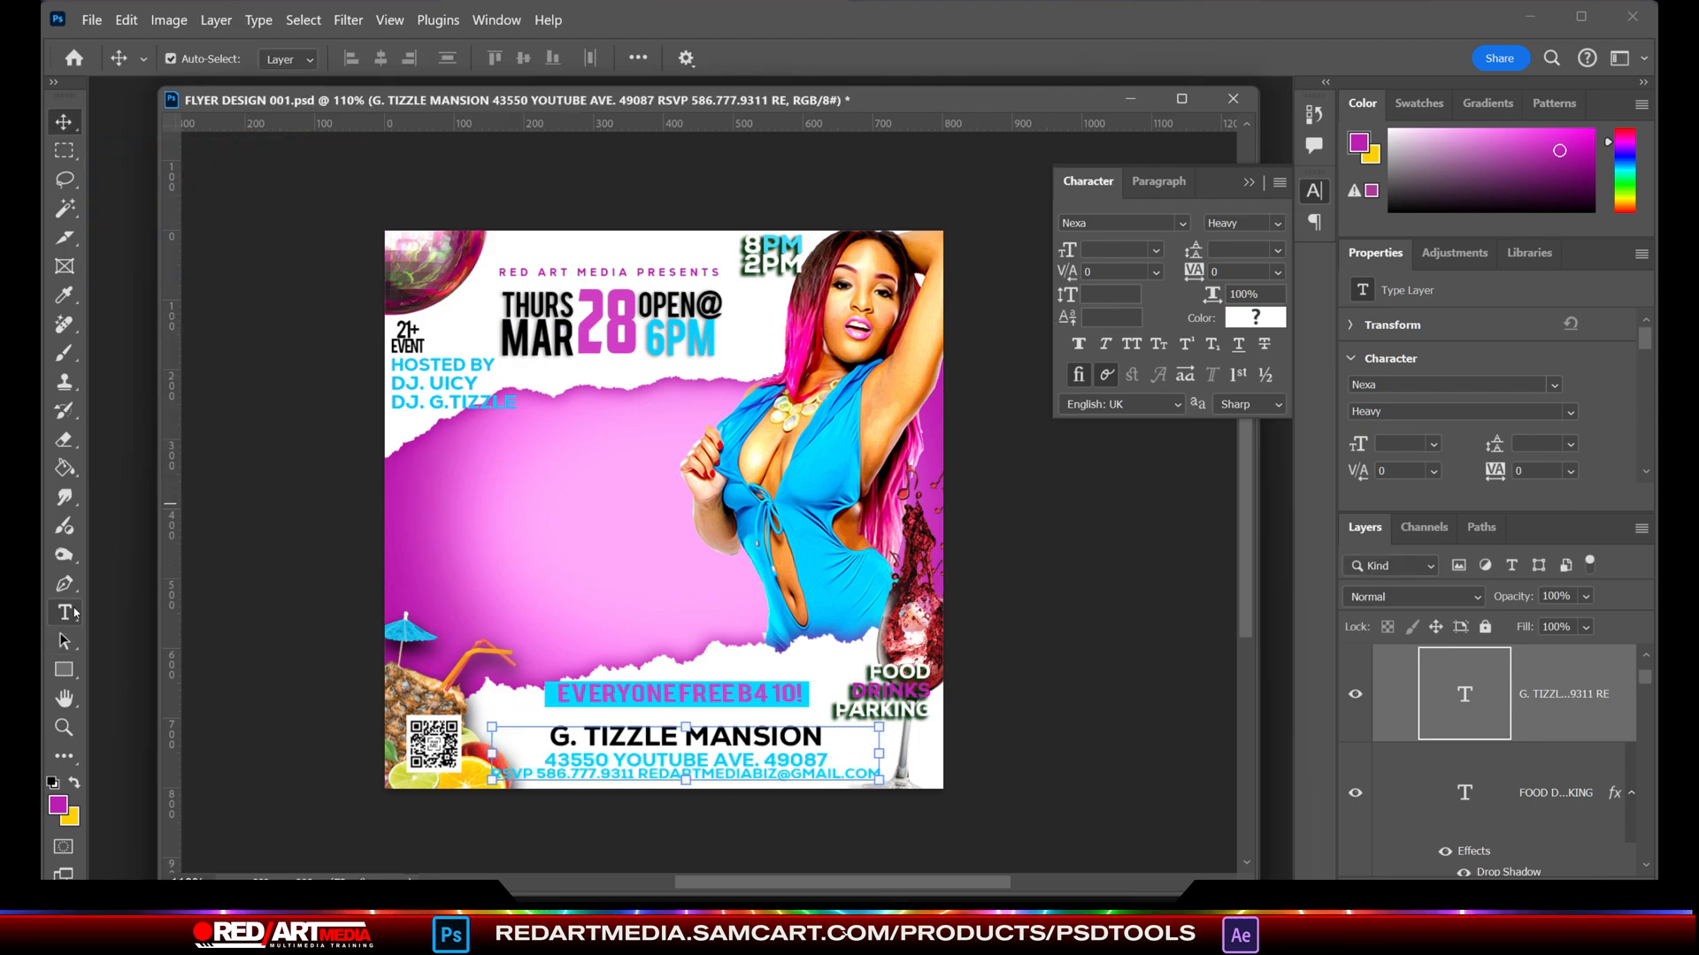
# - Add the title text THIRSTY in white near the left edge of the purple area
pyautogui.click(412, 469)
pyautogui.write('THIR')
pyautogui.hotkey('ctrl', 'a')
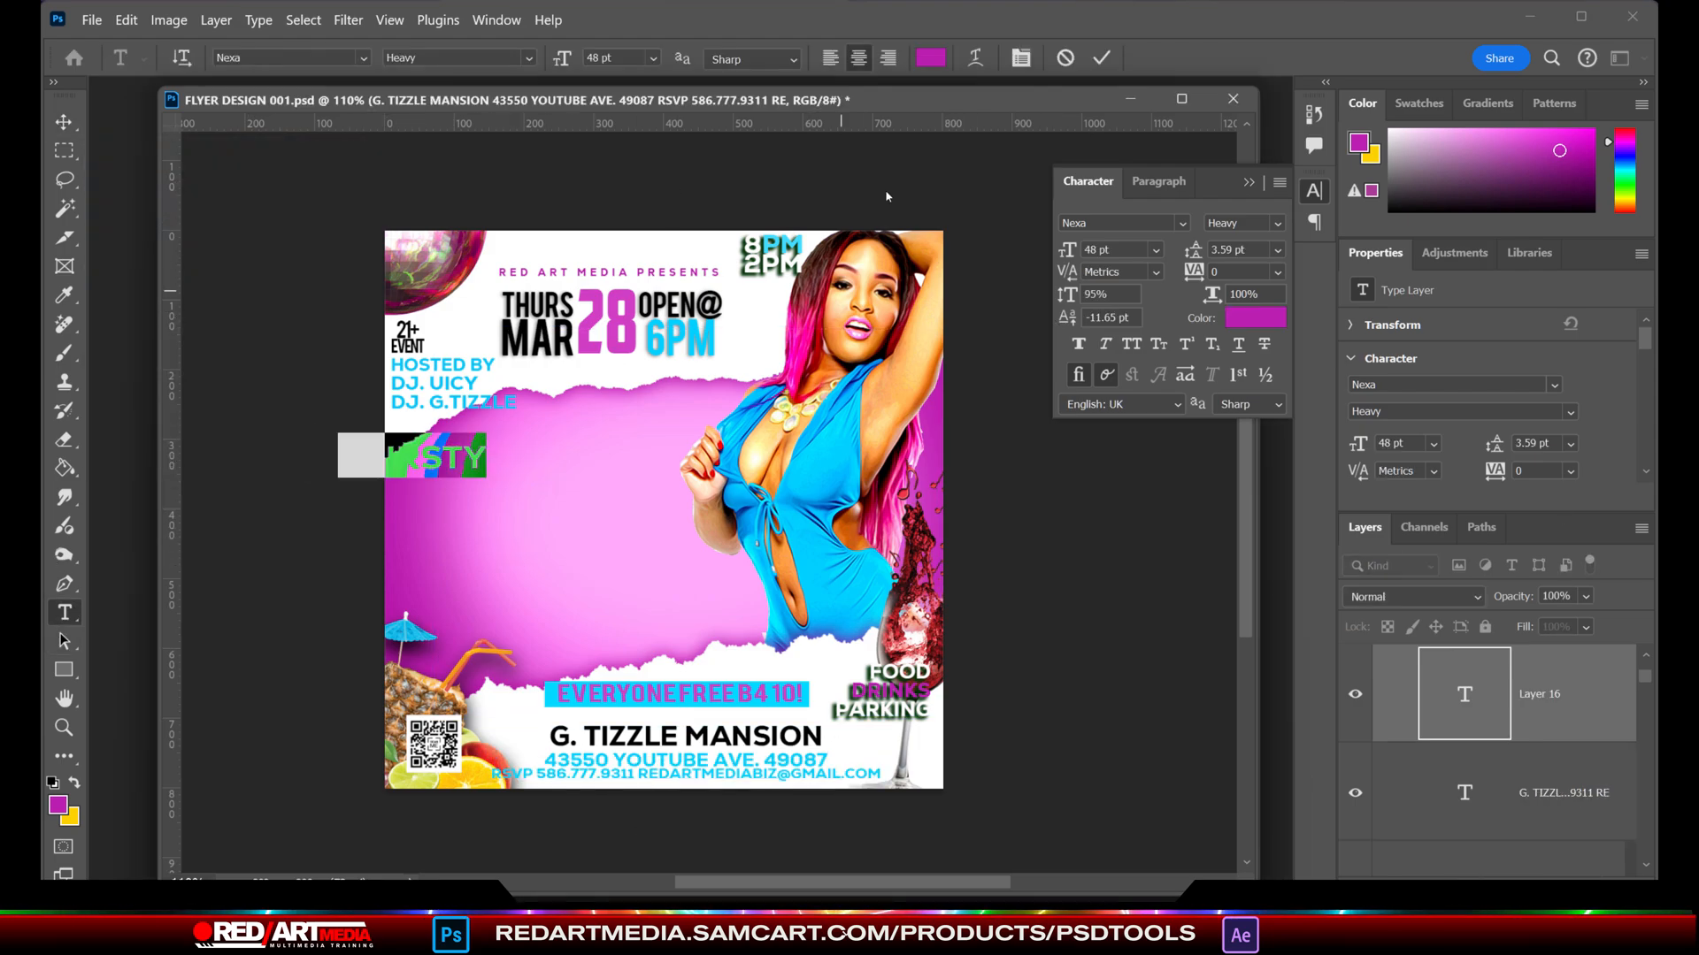
pyautogui.click(930, 57)
pyautogui.click(736, 292)
pyautogui.press('Return')
# - Scale the THIRSTY title to 173.75% and place it in the upper purple area beside the model's hand
pyautogui.click(70, 125)
pyautogui.moveTo(458, 458); pyautogui.dragTo(524, 503)
pyautogui.moveTo(568, 475); pyautogui.dragTo(599, 449)
pyautogui.press('Return')
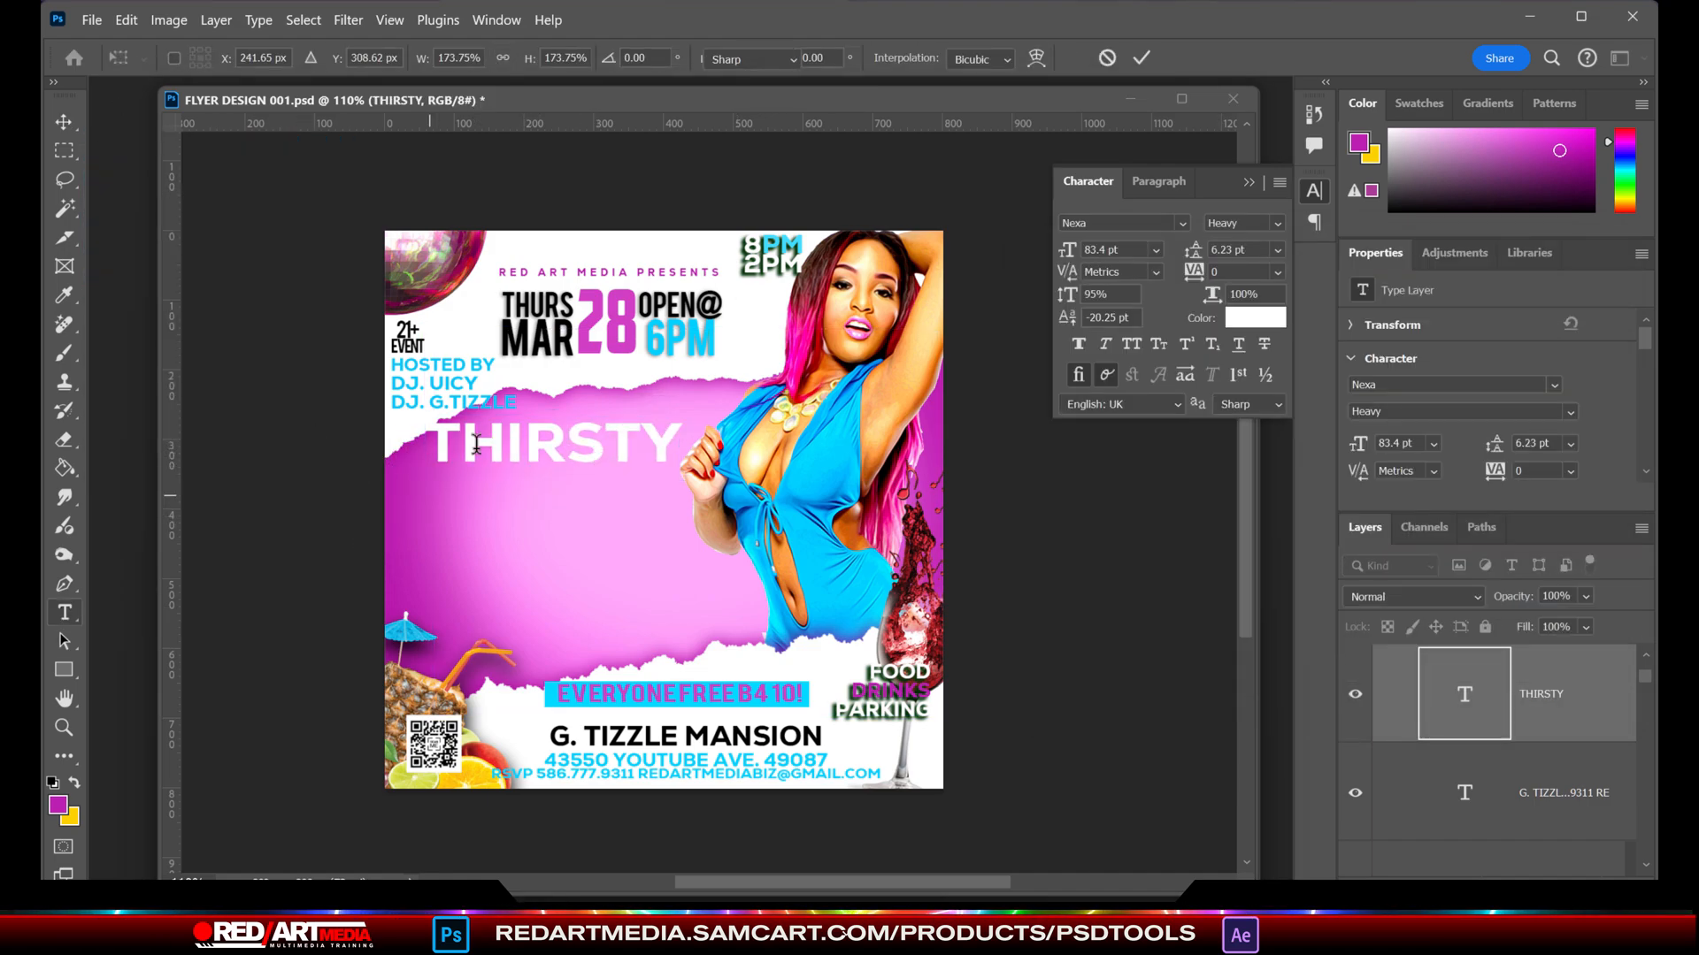
# - Change the THIRSTY title's font to Schluber Regular
pyautogui.doubleClick(599, 452)
pyautogui.moveTo(434, 58); pyautogui.dragTo(265, 53)
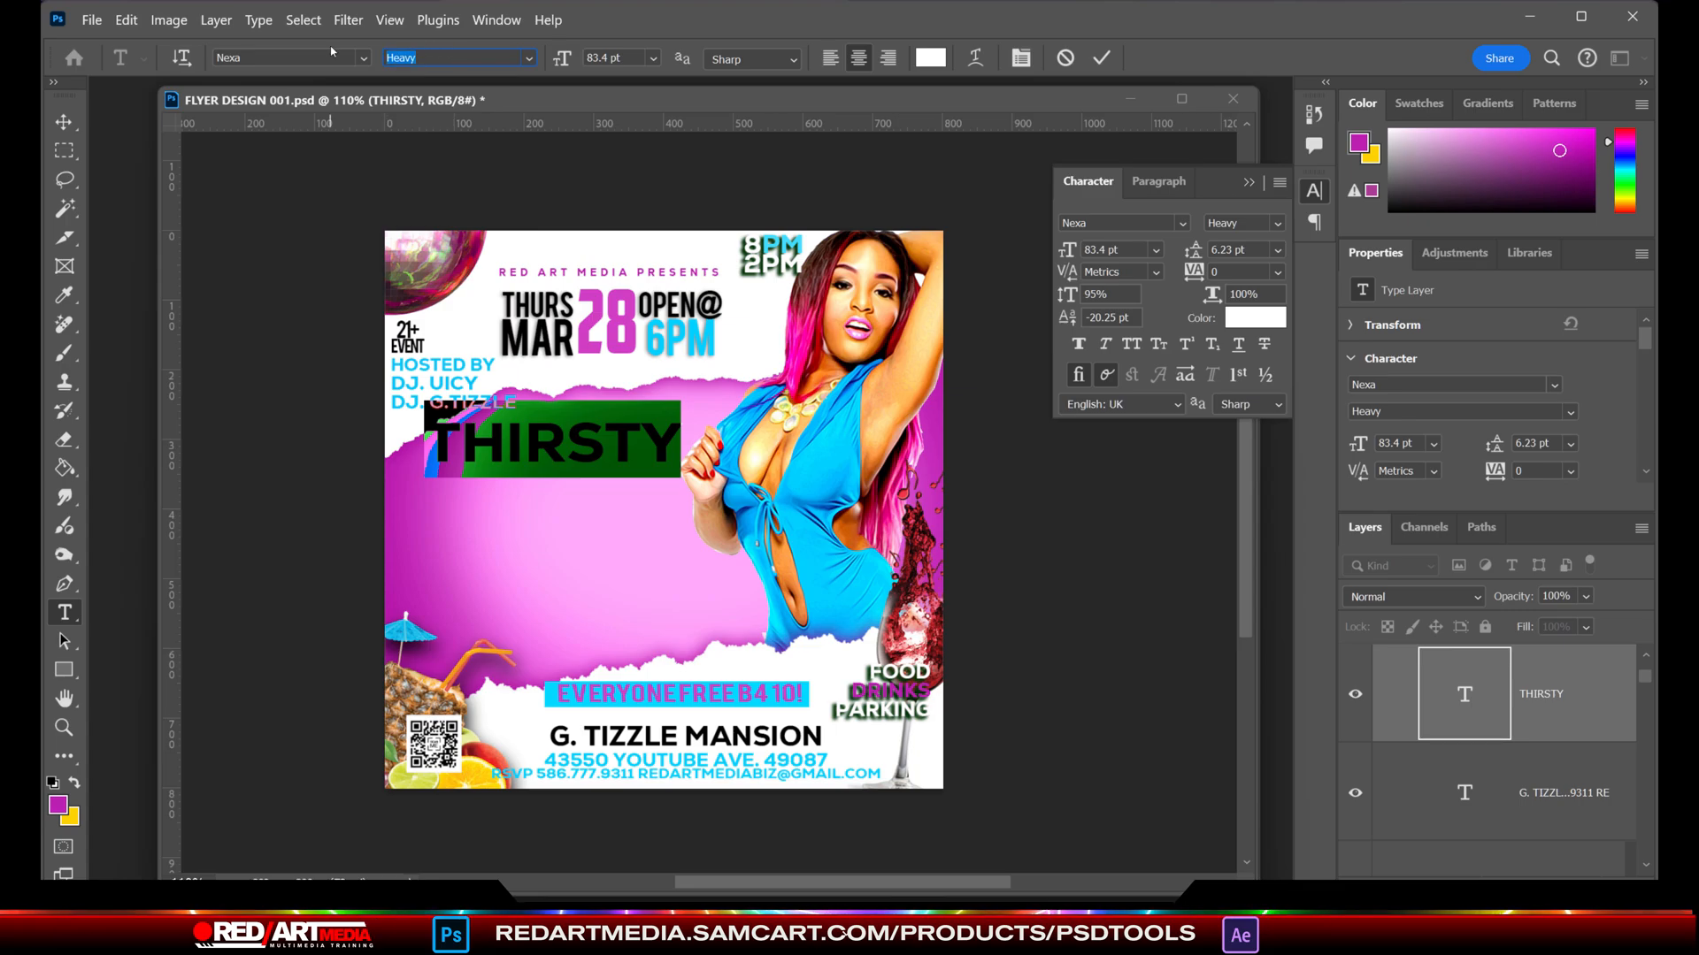
pyautogui.click(1100, 227)
pyautogui.click(1182, 223)
pyautogui.scroll(-5, 1509, 734)
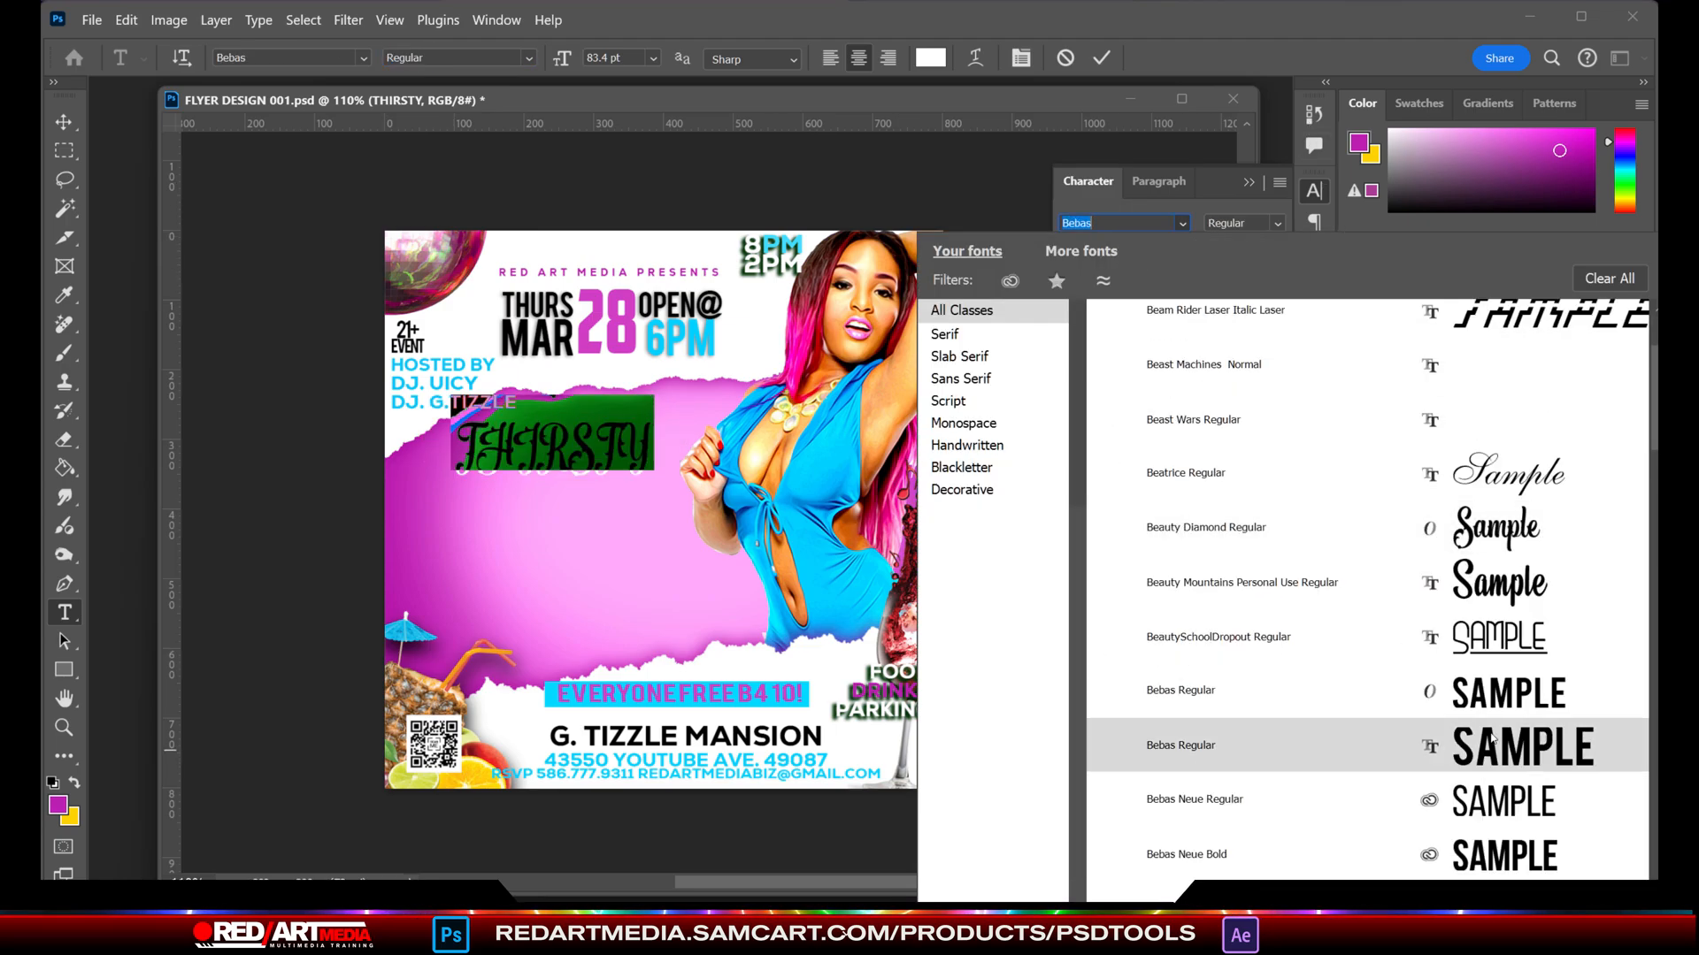
pyautogui.scroll(-15, 1509, 721)
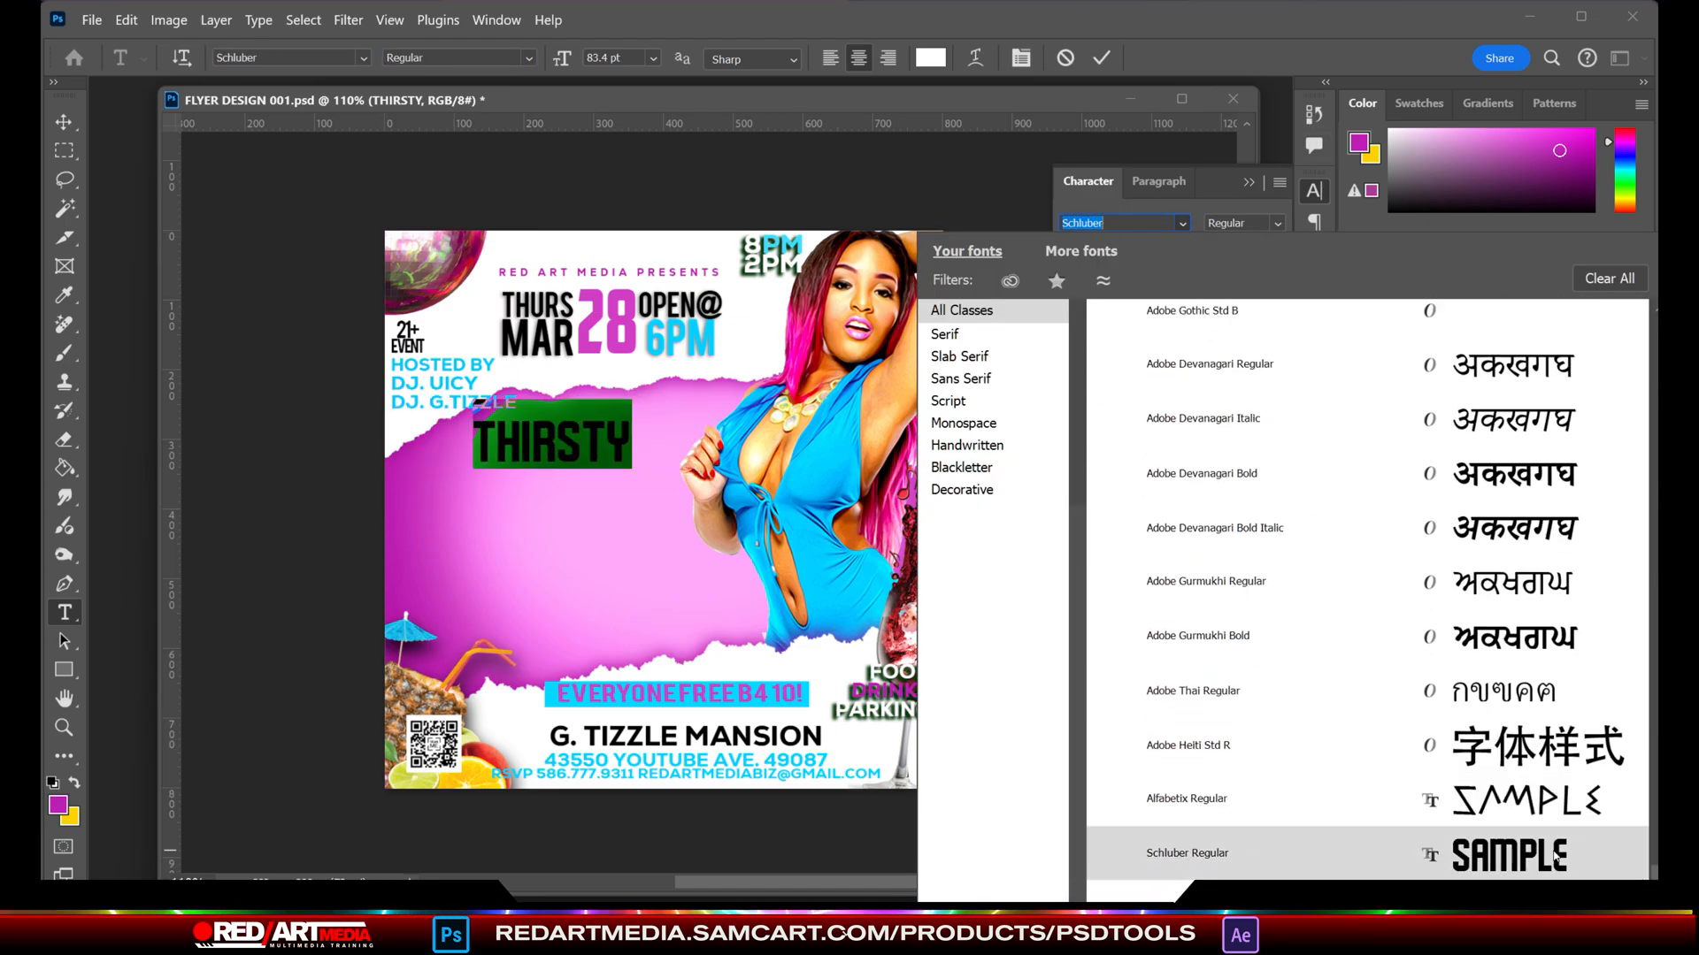
pyautogui.click(1504, 857)
pyautogui.hotkey('ctrl', 'Return')
# - Enlarge the THIRSTY title to about 139 pt
pyautogui.hotkey('ctrl', 't')
pyautogui.moveTo(552, 413); pyautogui.dragTo(550, 576)
pyautogui.press('Return')
# - Duplicate the THIRSTY title directly below the original and change the copy's text to THURSDAY
pyautogui.hotkey('ctrl', 'j')
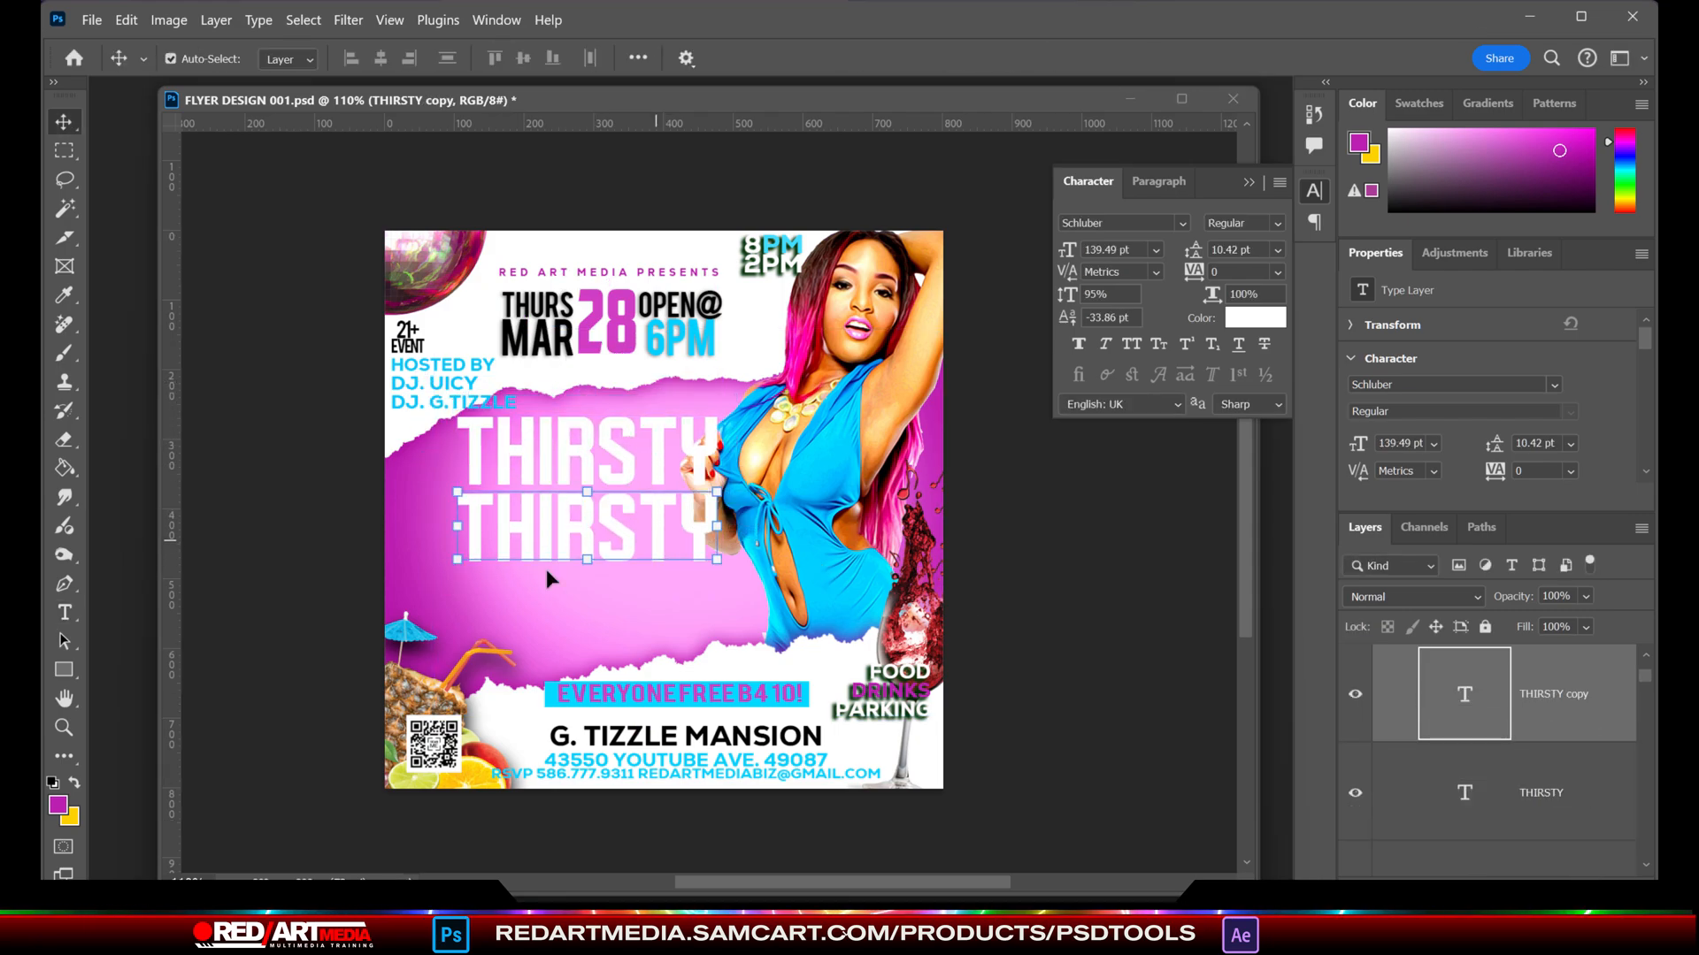
pyautogui.press('t')
pyautogui.doubleClick(552, 514)
pyautogui.write('THURSDAY')
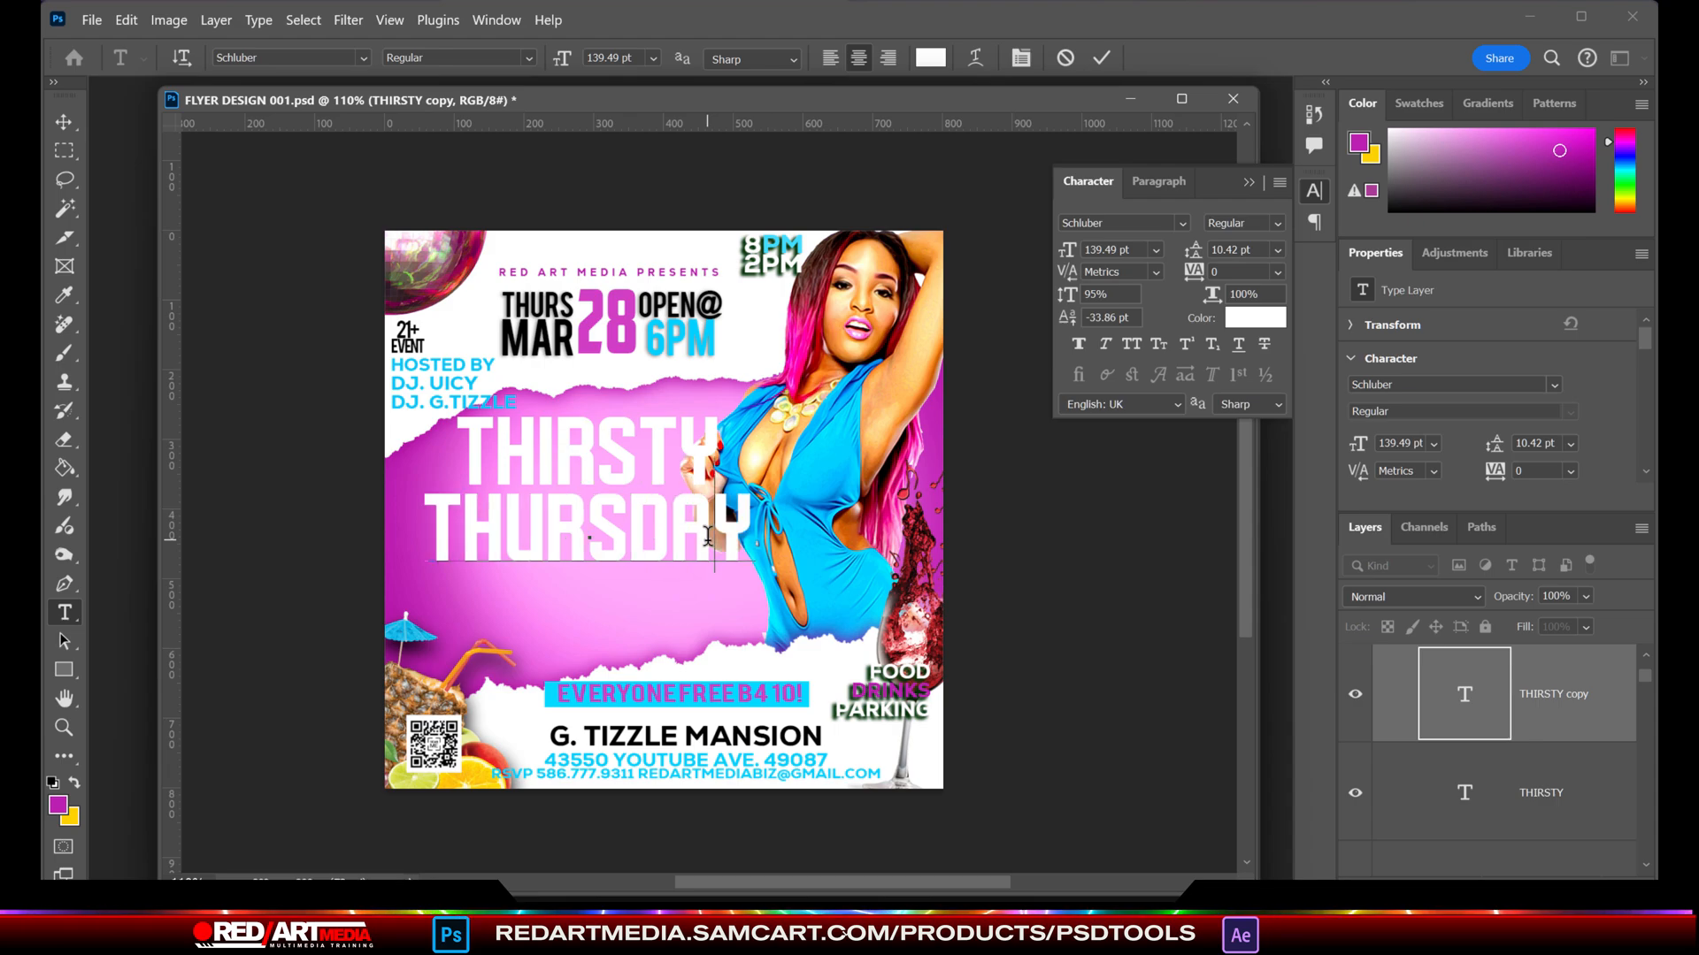
# - Enlarge THIRSTY to about 153 pt and THURSDAY to about 152 pt, stacking both words beside the model at the flyer's left
pyautogui.click(64, 124)
pyautogui.hotkey('ctrl', 't')
pyautogui.moveTo(607, 526); pyautogui.dragTo(583, 543)
pyautogui.click(1024, 538)
pyautogui.moveTo(659, 454); pyautogui.dragTo(598, 472)
pyautogui.press('Return')
pyautogui.click(962, 593)
pyautogui.moveTo(560, 566); pyautogui.dragTo(564, 582)
pyautogui.moveTo(567, 591); pyautogui.dragTo(631, 574)
pyautogui.press('Return')
# - Add a drop shadow to the THURSDAY title in a dark purple based on the flyer's background colour
pyautogui.click(168, 19)
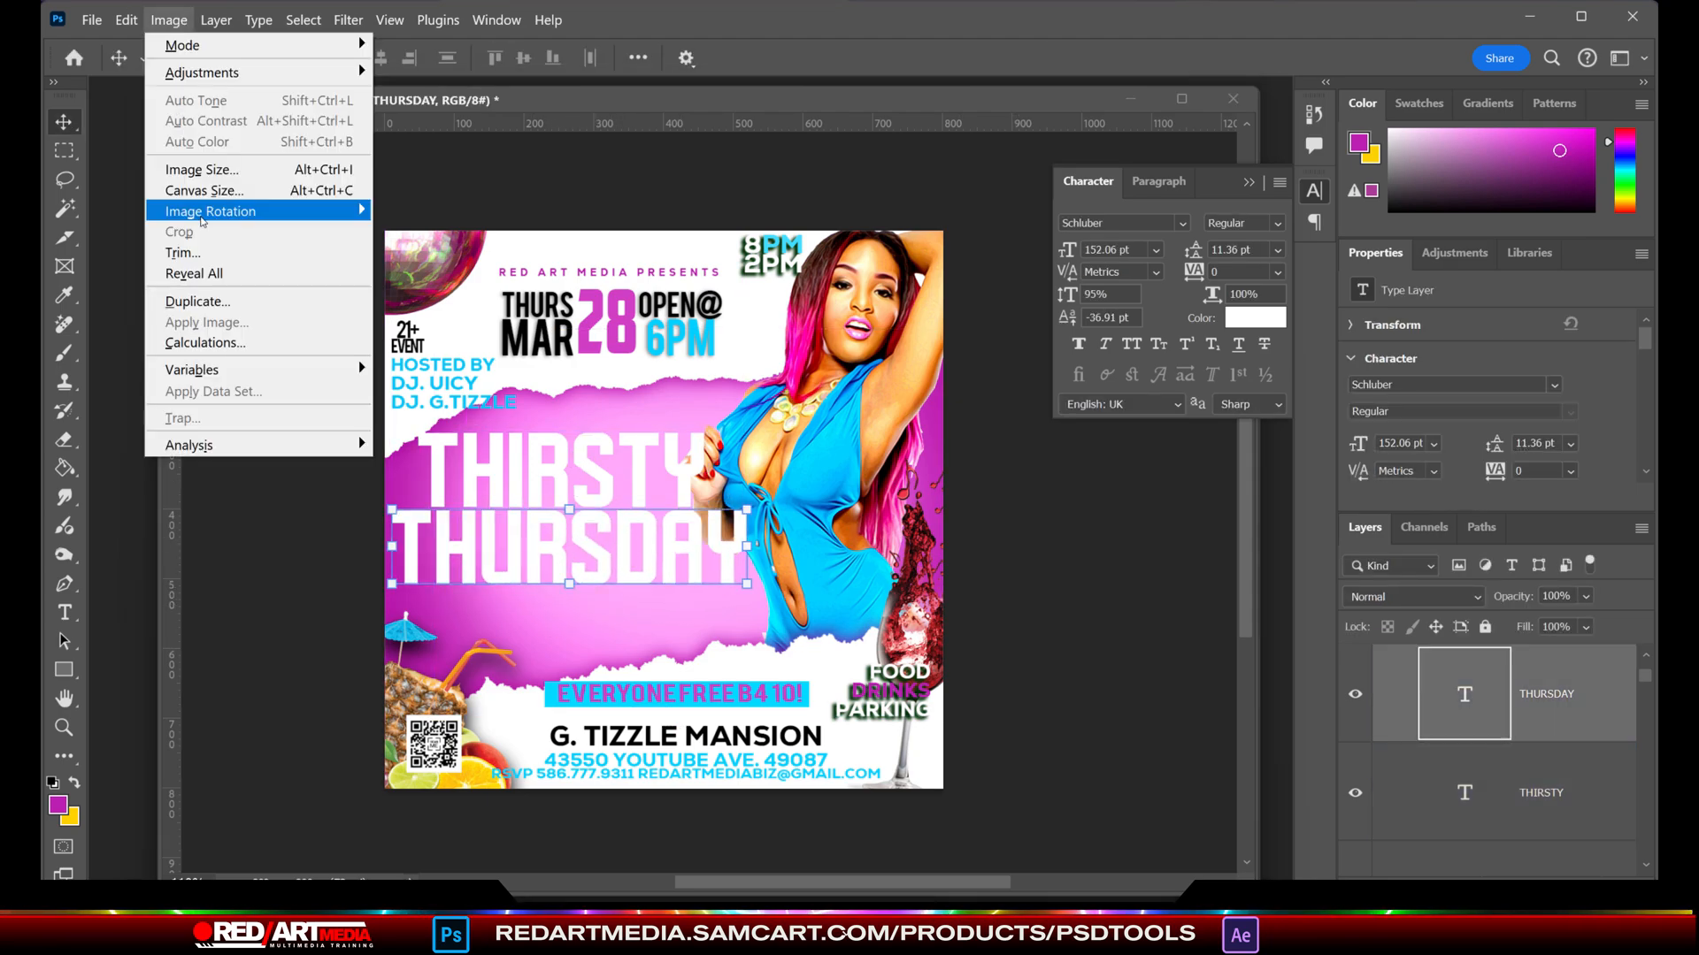
pyautogui.moveTo(272, 229)
pyautogui.click(494, 442)
pyautogui.click(1320, 268)
pyautogui.click(406, 499)
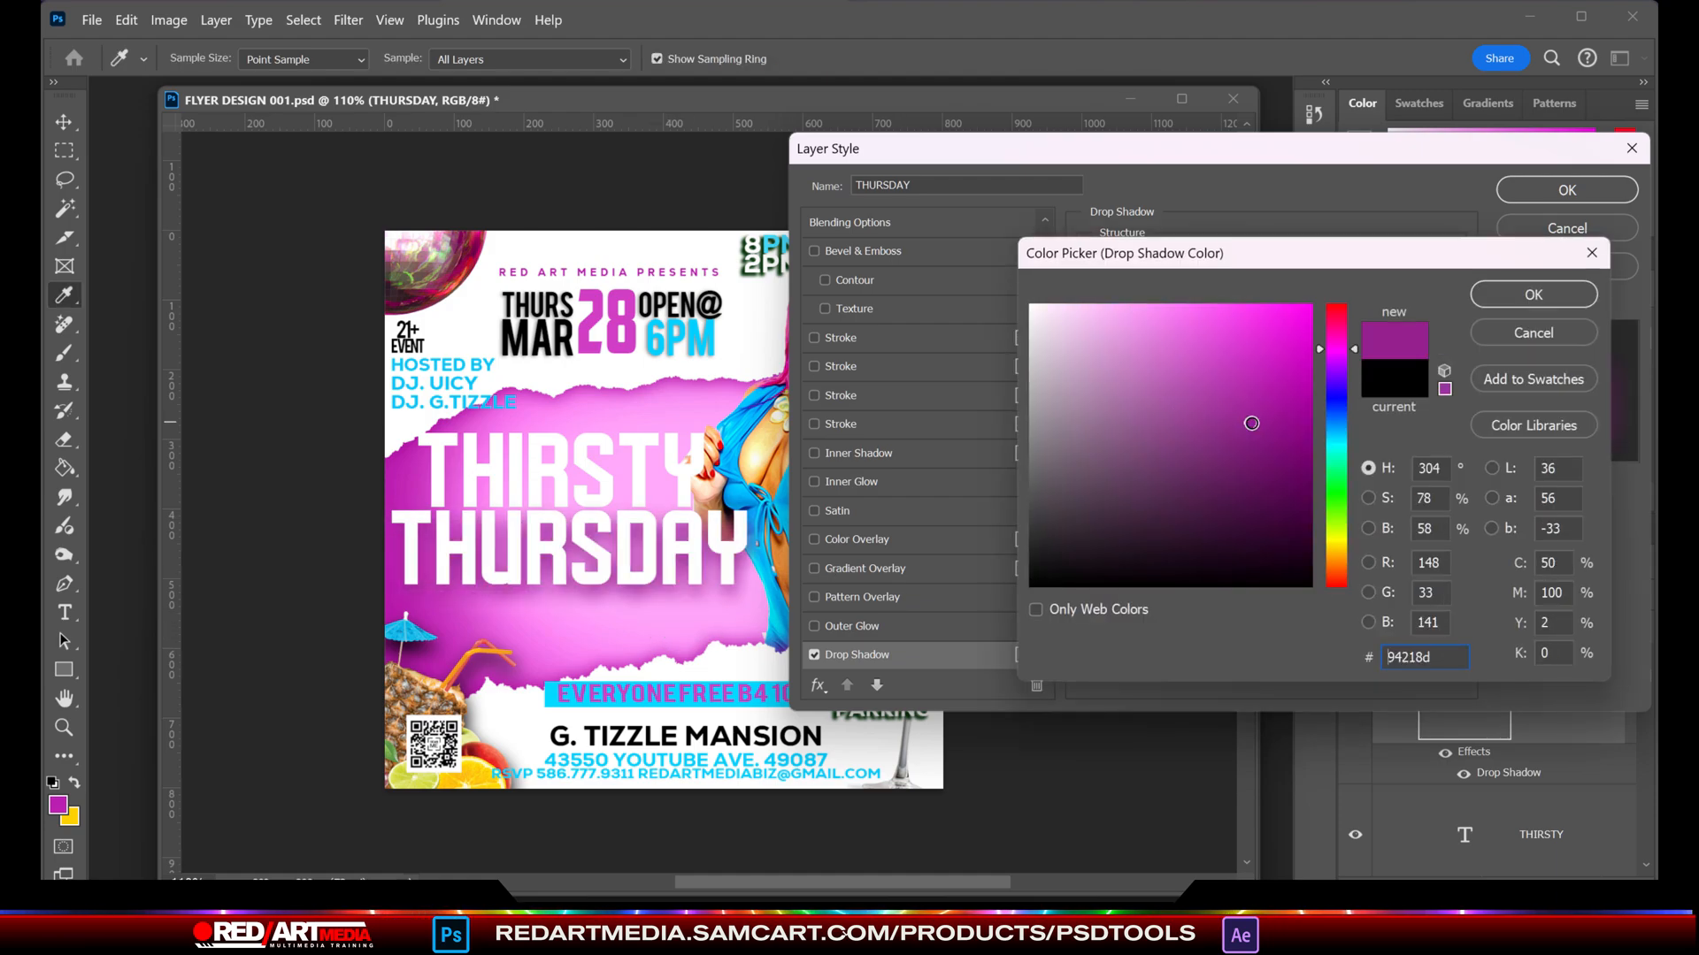
pyautogui.click(1295, 515)
pyautogui.click(1308, 414)
pyautogui.click(1497, 293)
pyautogui.click(1508, 198)
# - Copy the THURSDAY layer style and paste it onto the THIRSTY layer
pyautogui.rightClick(1460, 675)
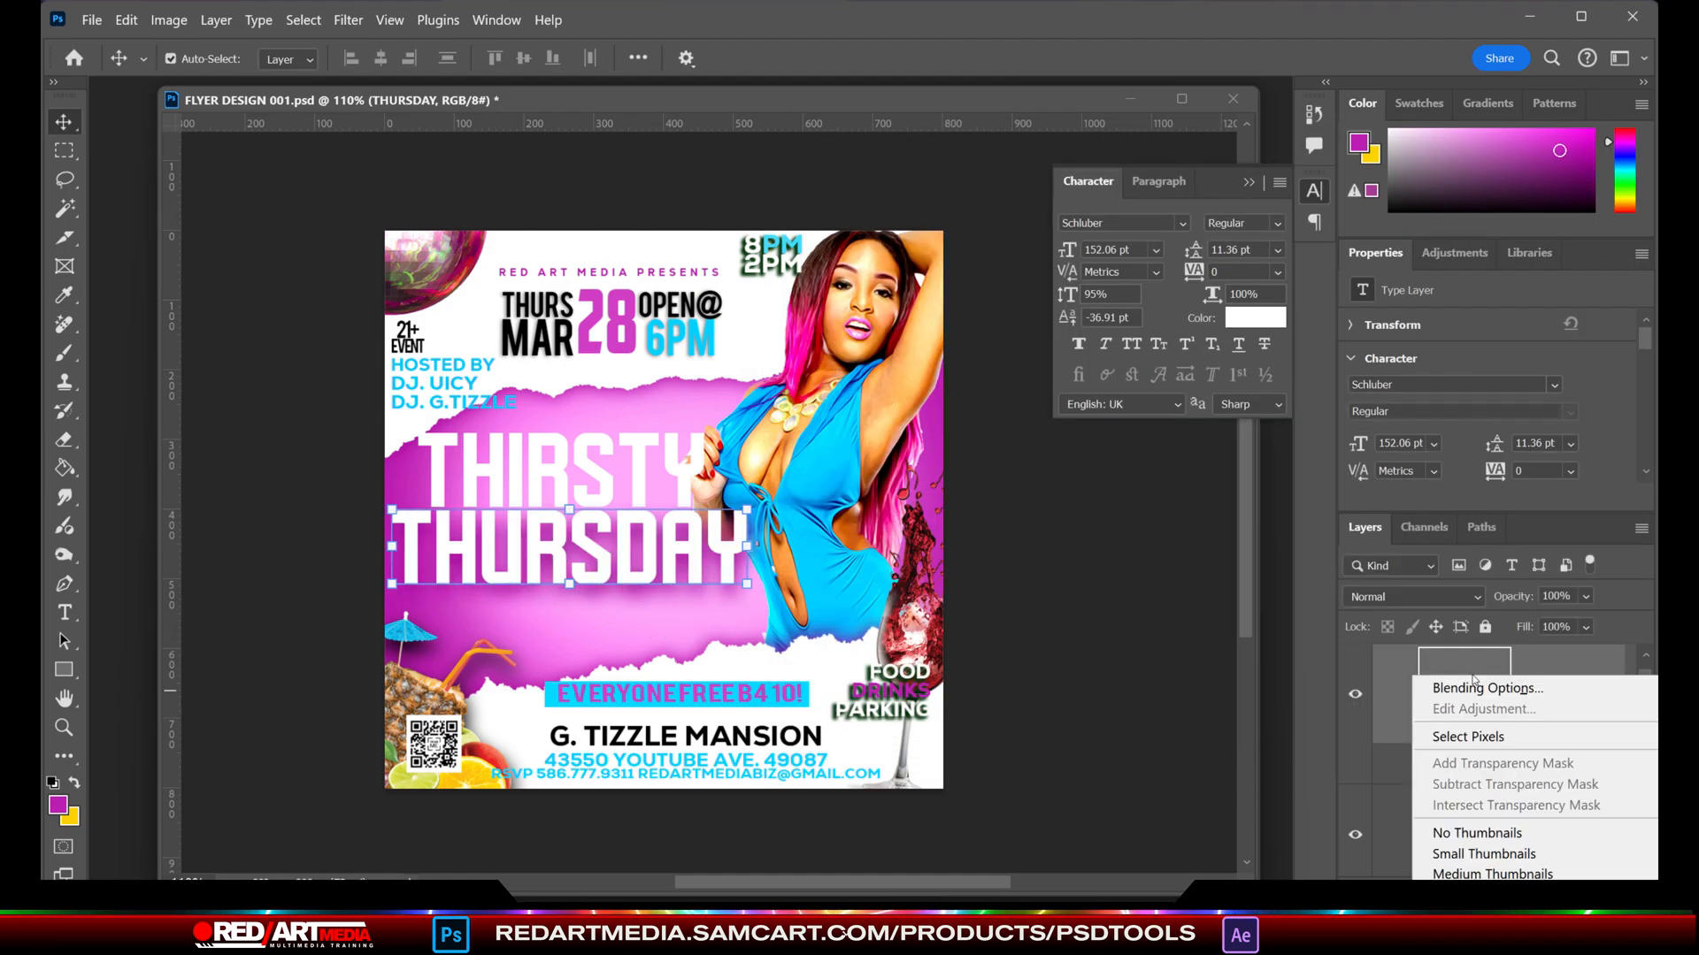
pyautogui.rightClick(1535, 666)
pyautogui.click(1380, 952)
pyautogui.rightClick(1610, 821)
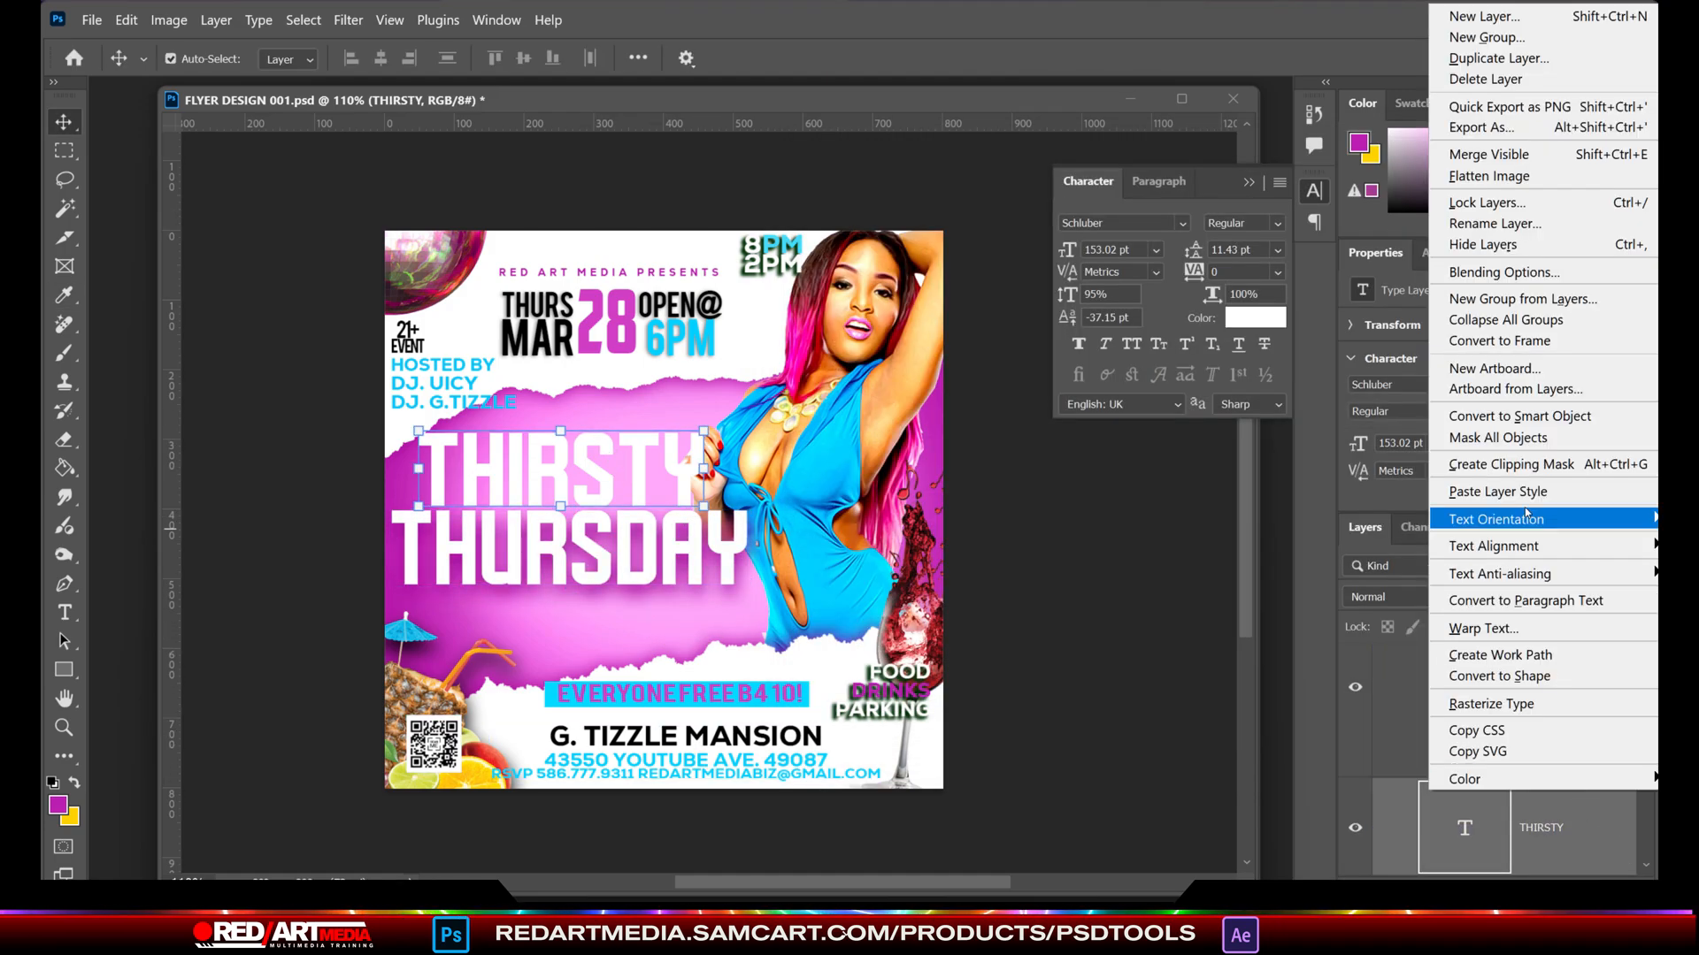
pyautogui.click(1500, 489)
pyautogui.click(1060, 835)
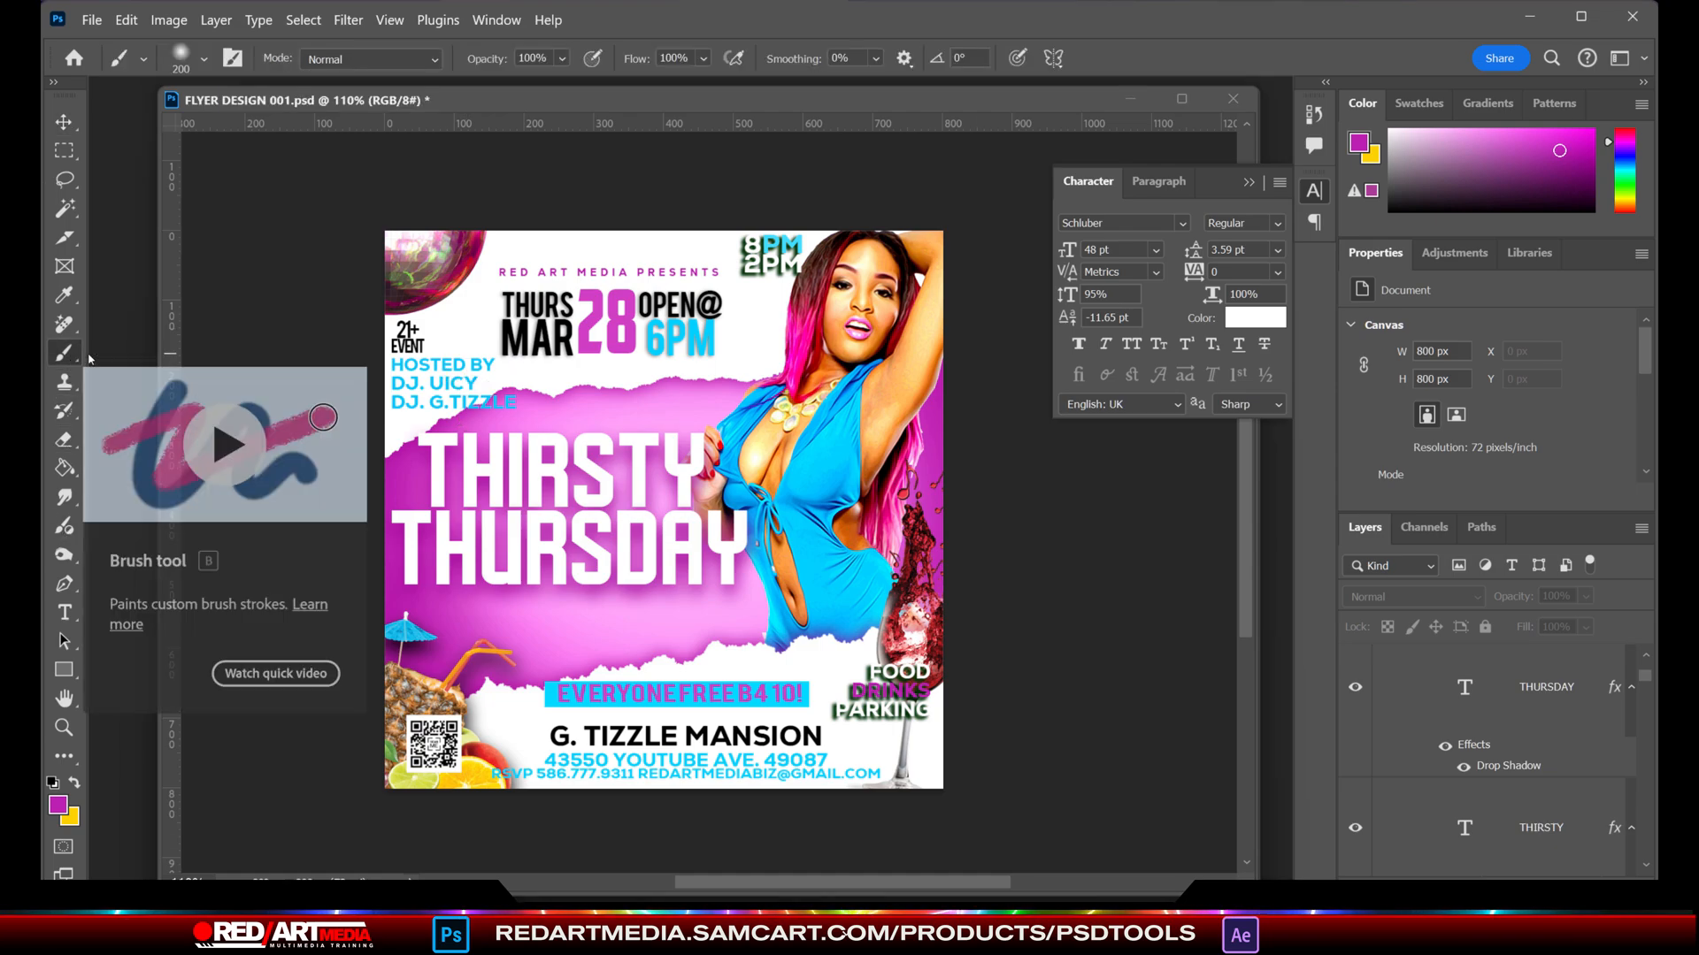
pyautogui.press('t')
pyautogui.click(410, 370)
pyautogui.hotkey('ctrl', 'a')
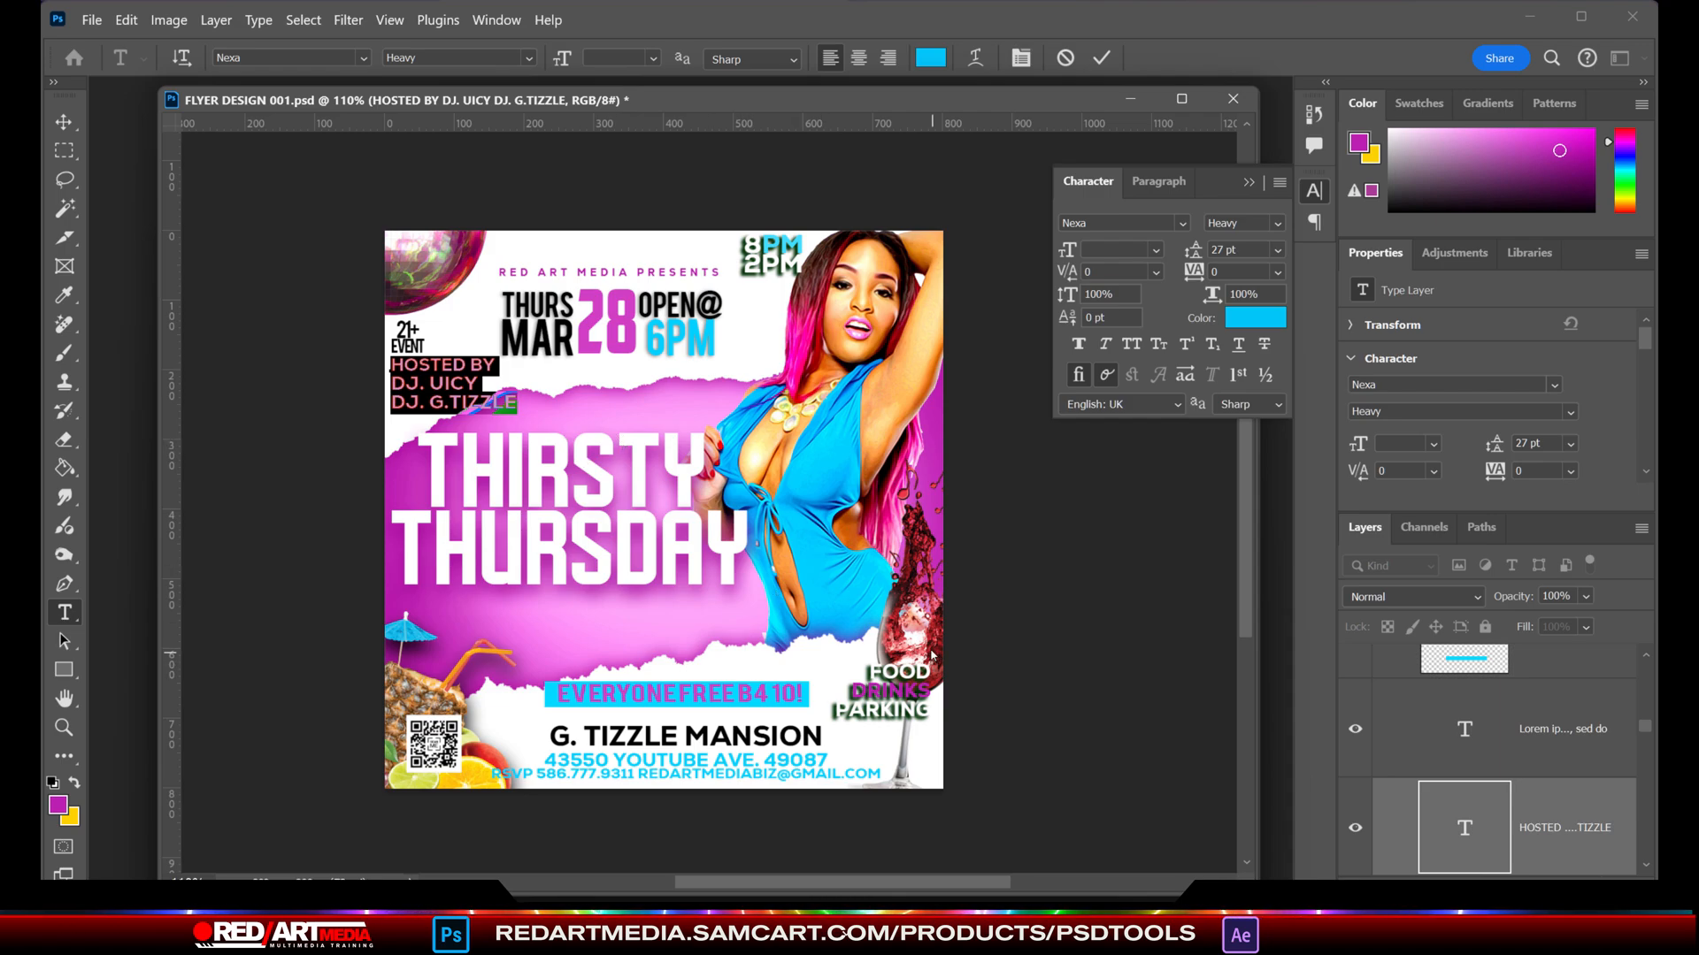
pyautogui.scroll(1, 931, 655)
pyautogui.scroll(1, 1248, 554)
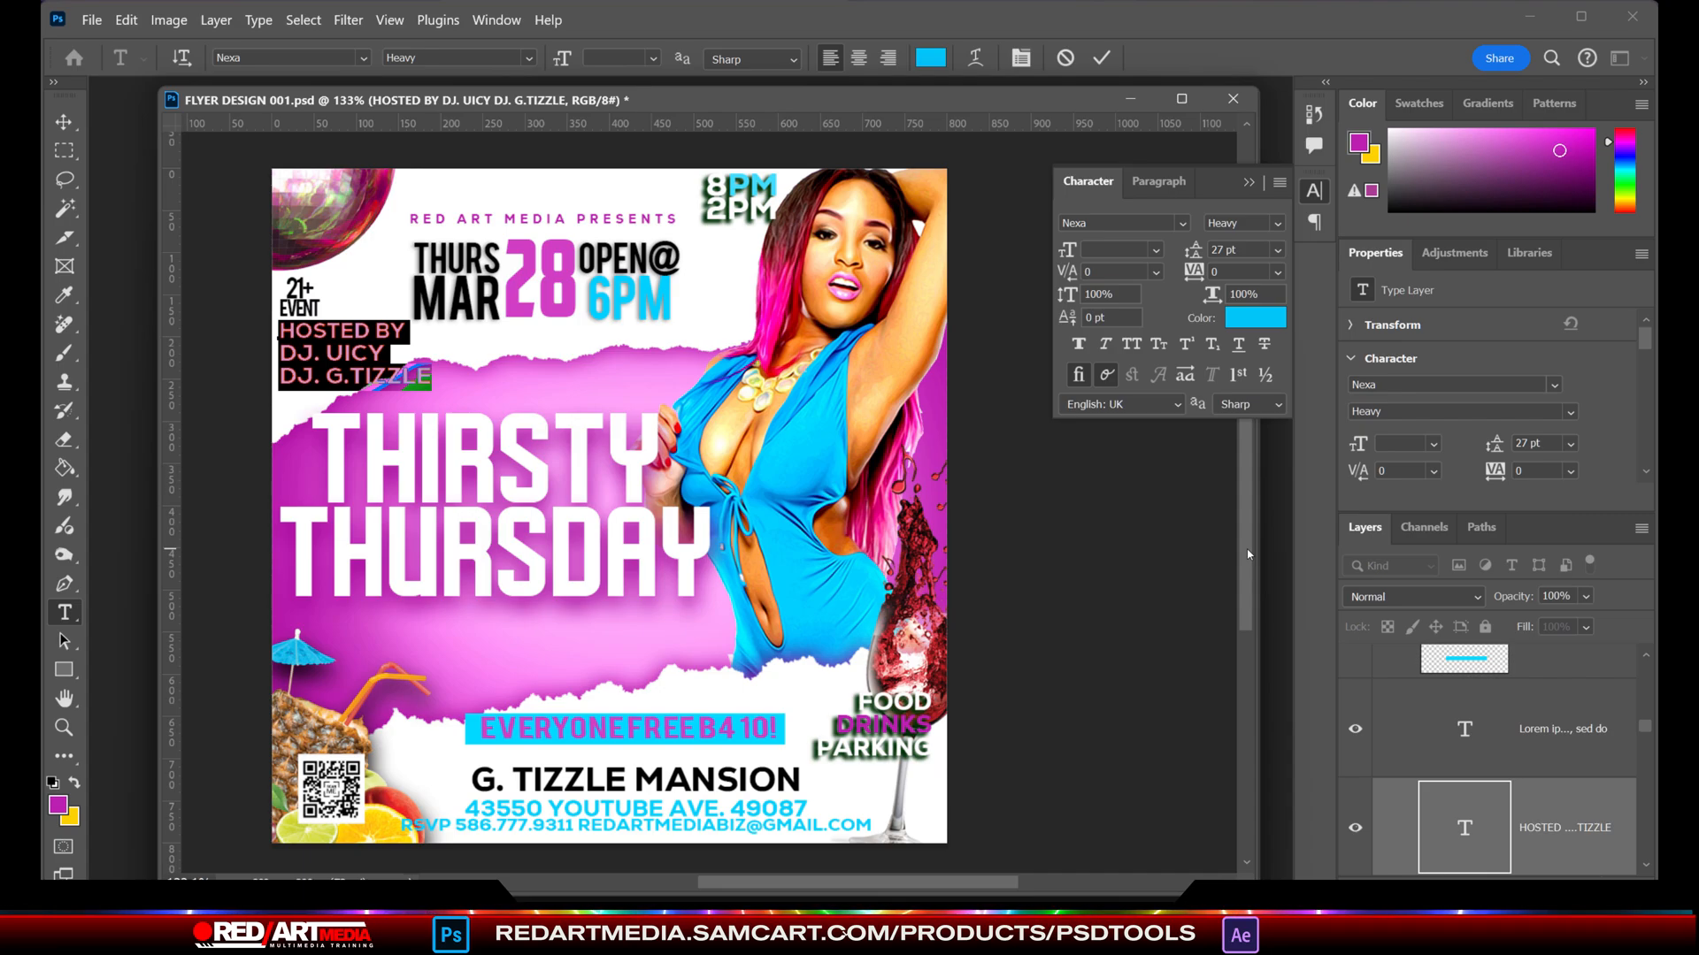
# - Add the text "Thirst trappin!!!" in 48 pt Nexa Heavy and place it centred just below the THURSDAY title
pyautogui.click(413, 626)
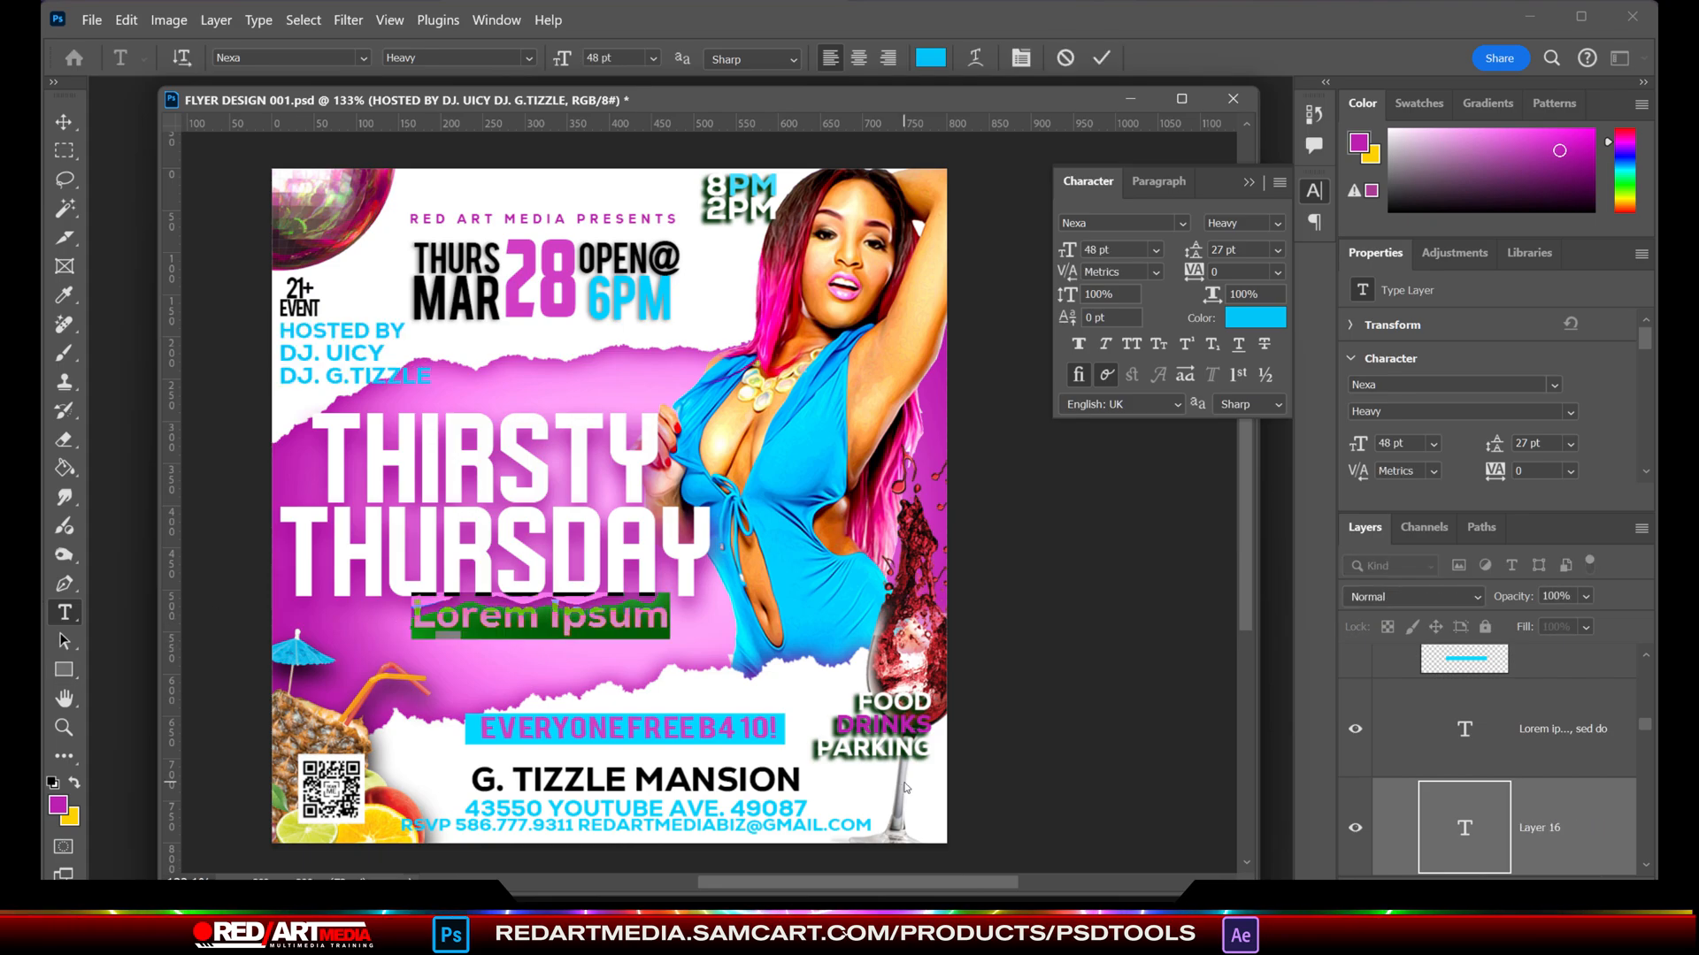
pyautogui.write('tHIRST TRAP')
pyautogui.press('BackSpace')
pyautogui.press('BackSpace')
pyautogui.press('BackSpace')
pyautogui.press('BackSpace')
pyautogui.press('BackSpace')
pyautogui.press('BackSpace')
pyautogui.press('BackSpace')
pyautogui.press('BackSpace')
pyautogui.press('BackSpace')
pyautogui.press('BackSpace')
pyautogui.press('BackSpace')
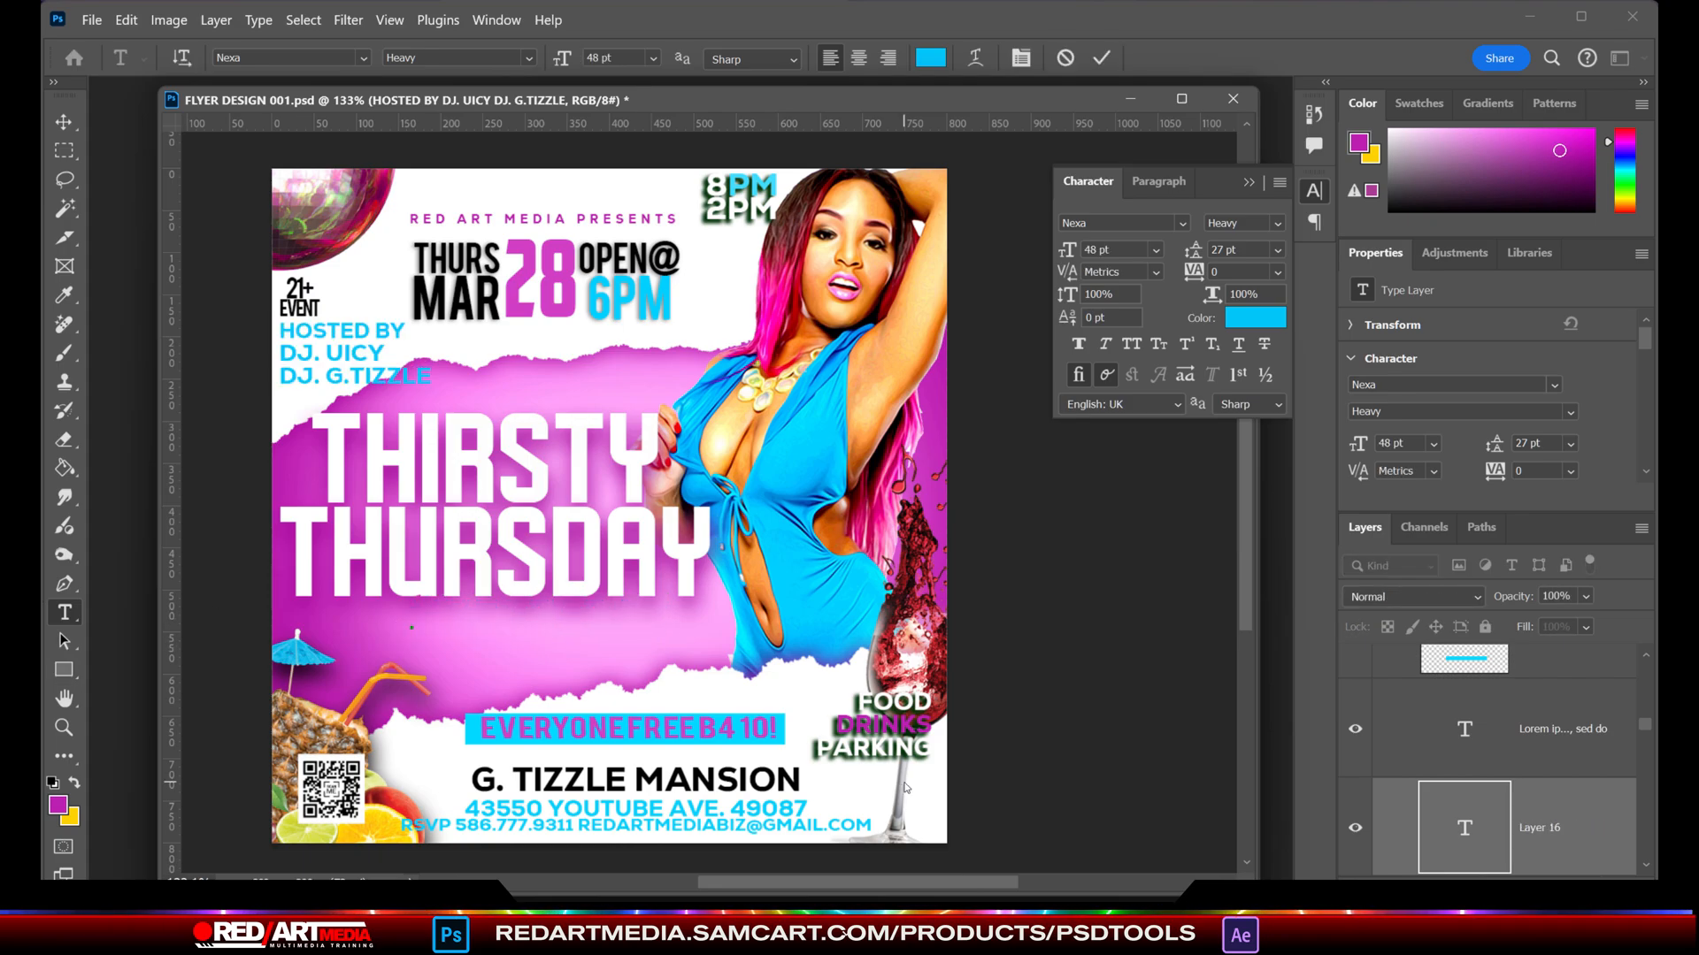
pyautogui.write('Thirst trappin!!!')
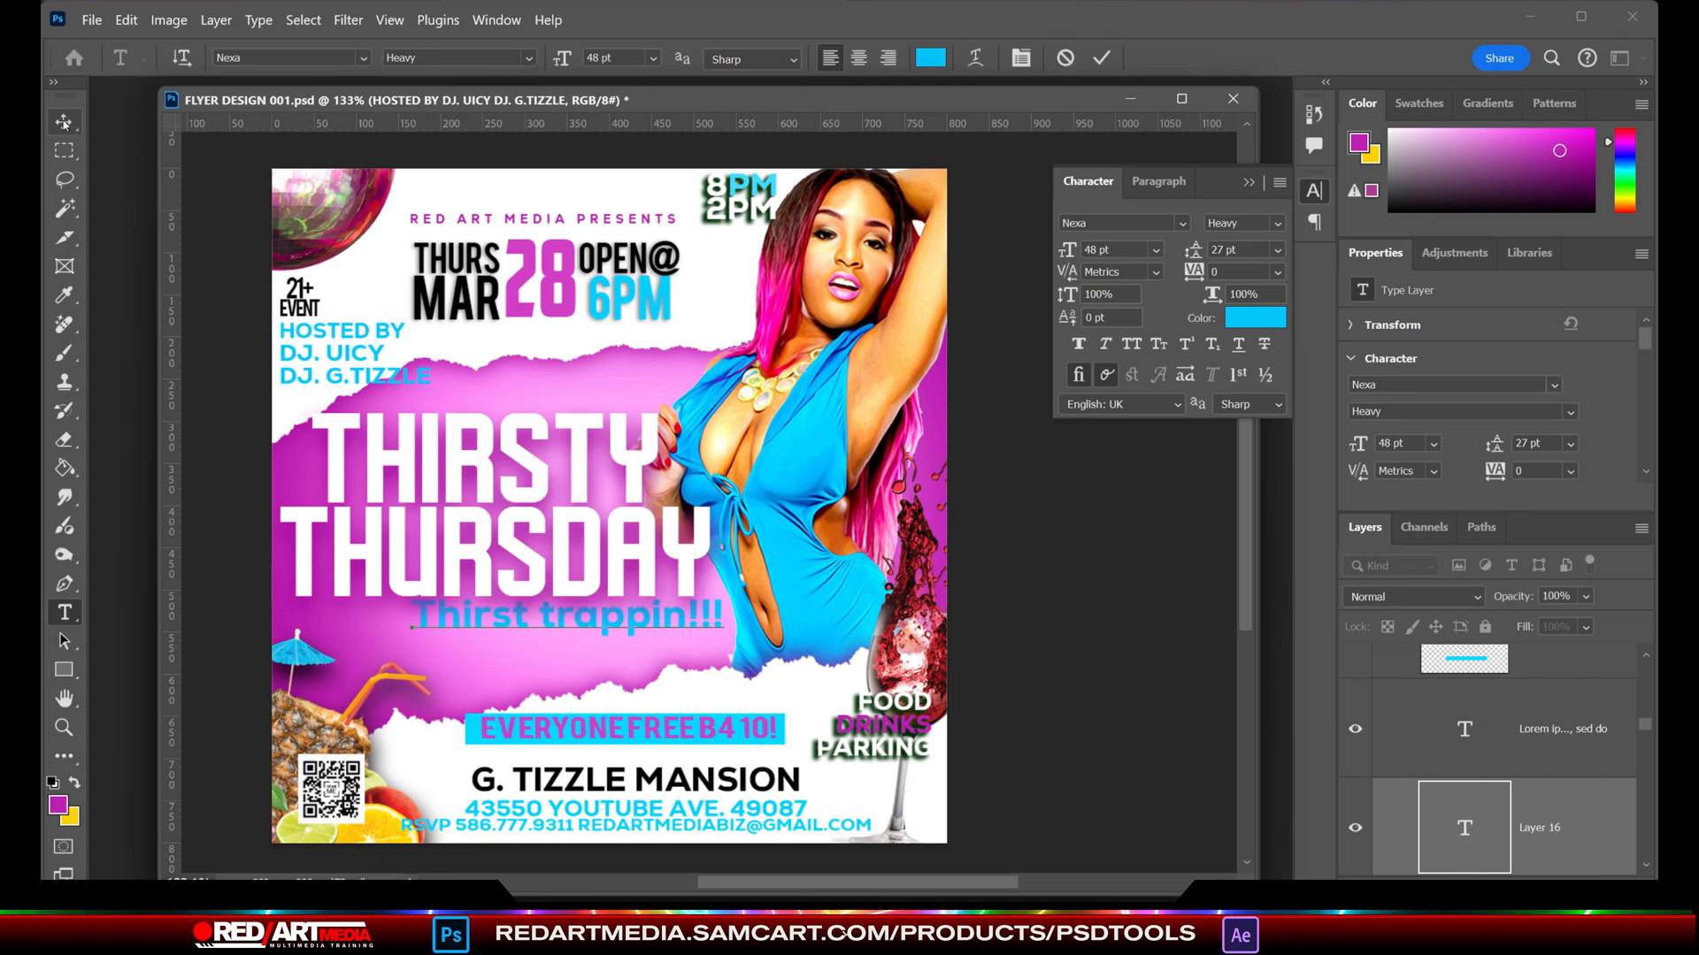
pyautogui.click(65, 124)
pyautogui.moveTo(646, 621); pyautogui.dragTo(576, 639)
# - Recolour the "Thirst trappin!!!" text to bright mint green
pyautogui.press('t')
pyautogui.moveTo(420, 633); pyautogui.dragTo(154, 625)
pyautogui.click(1255, 317)
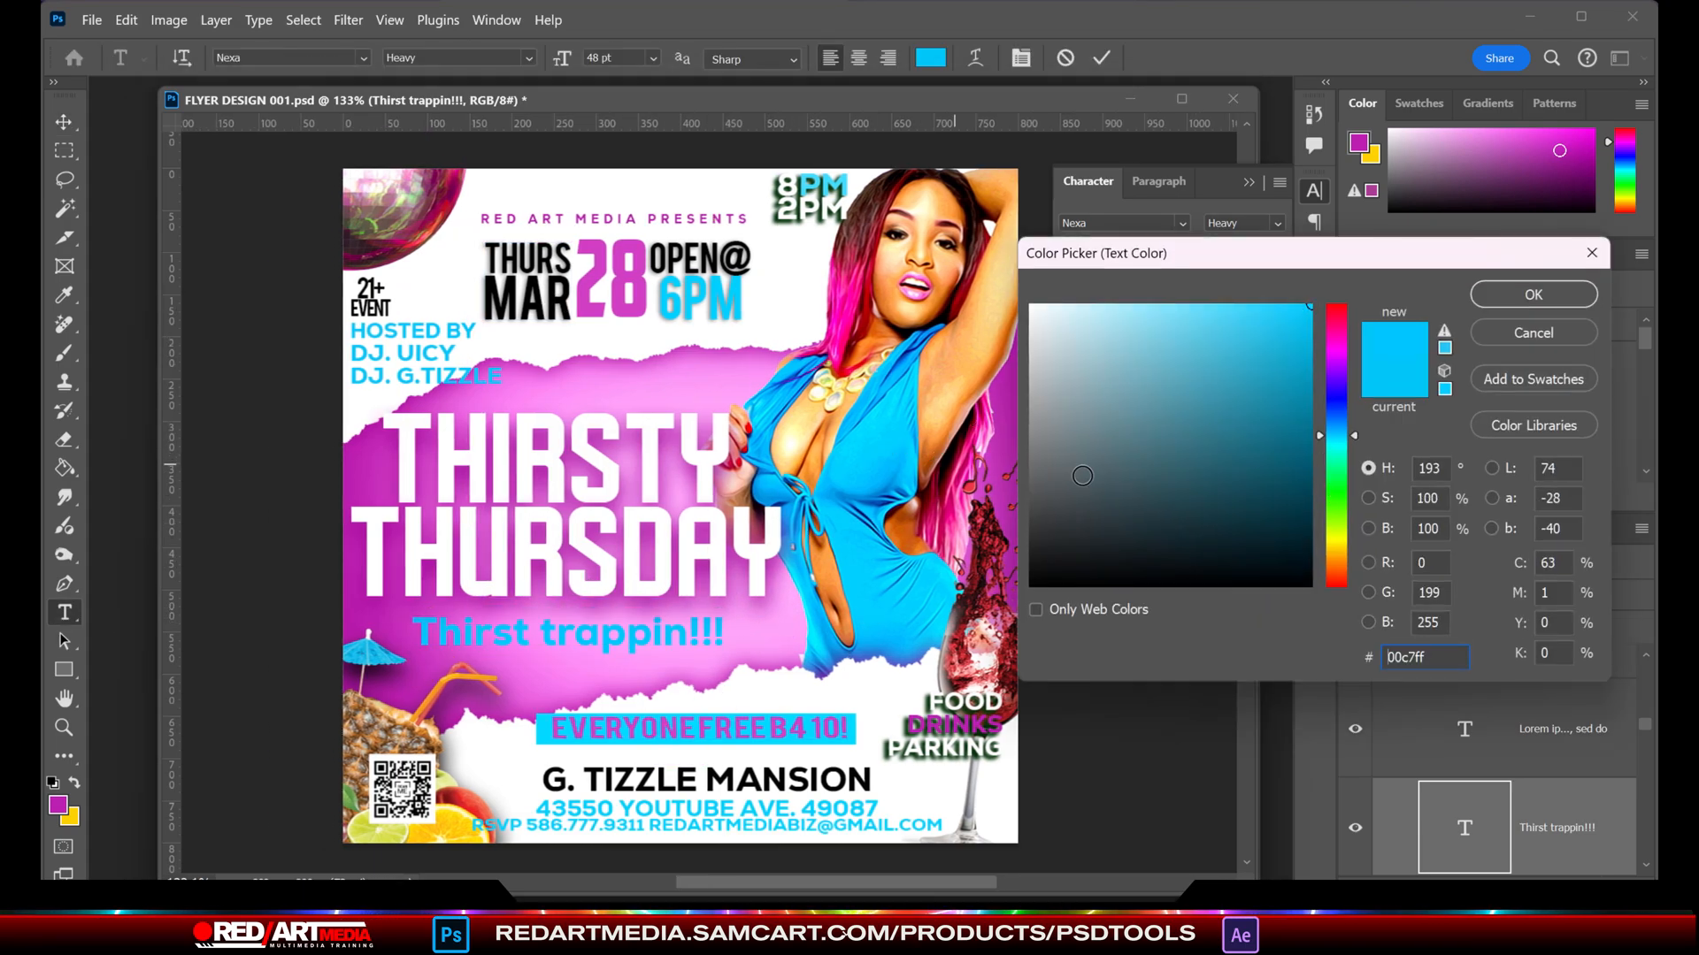
pyautogui.click(1336, 462)
pyautogui.click(1533, 295)
pyautogui.click(65, 468)
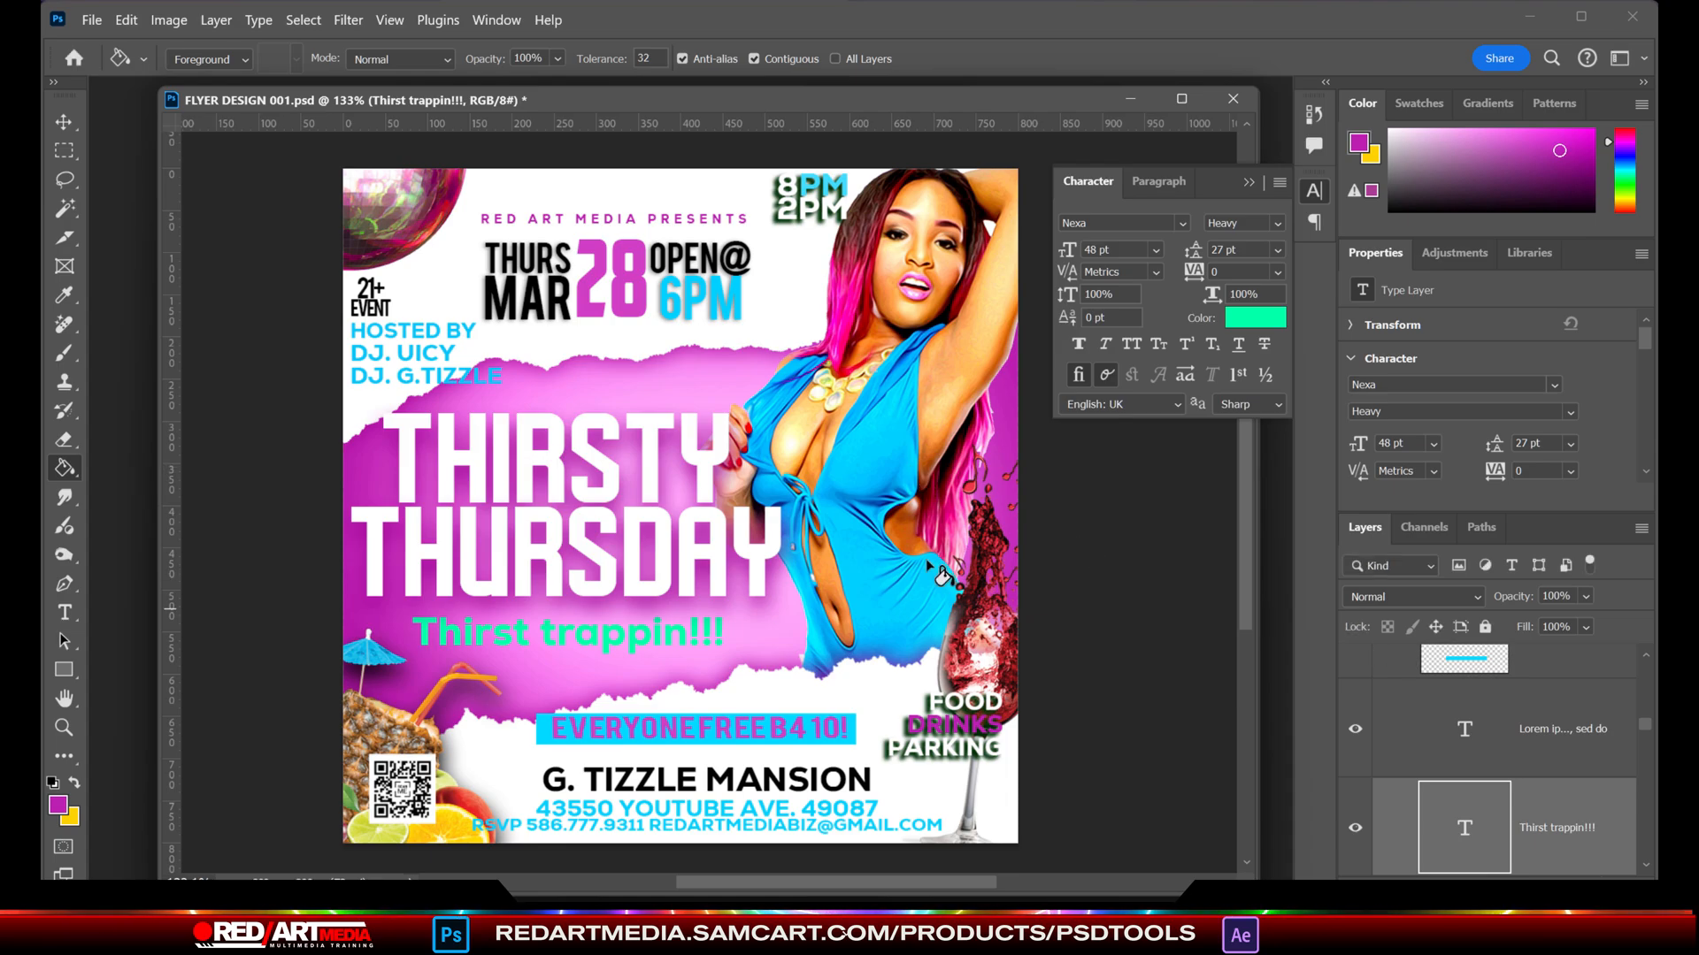
# - Load the model cutout layer's outline as a selection
pyautogui.press('v')
pyautogui.click(941, 577)
pyautogui.keyDown('ctrl'); pyautogui.click(1455, 718); pyautogui.keyUp('ctrl')
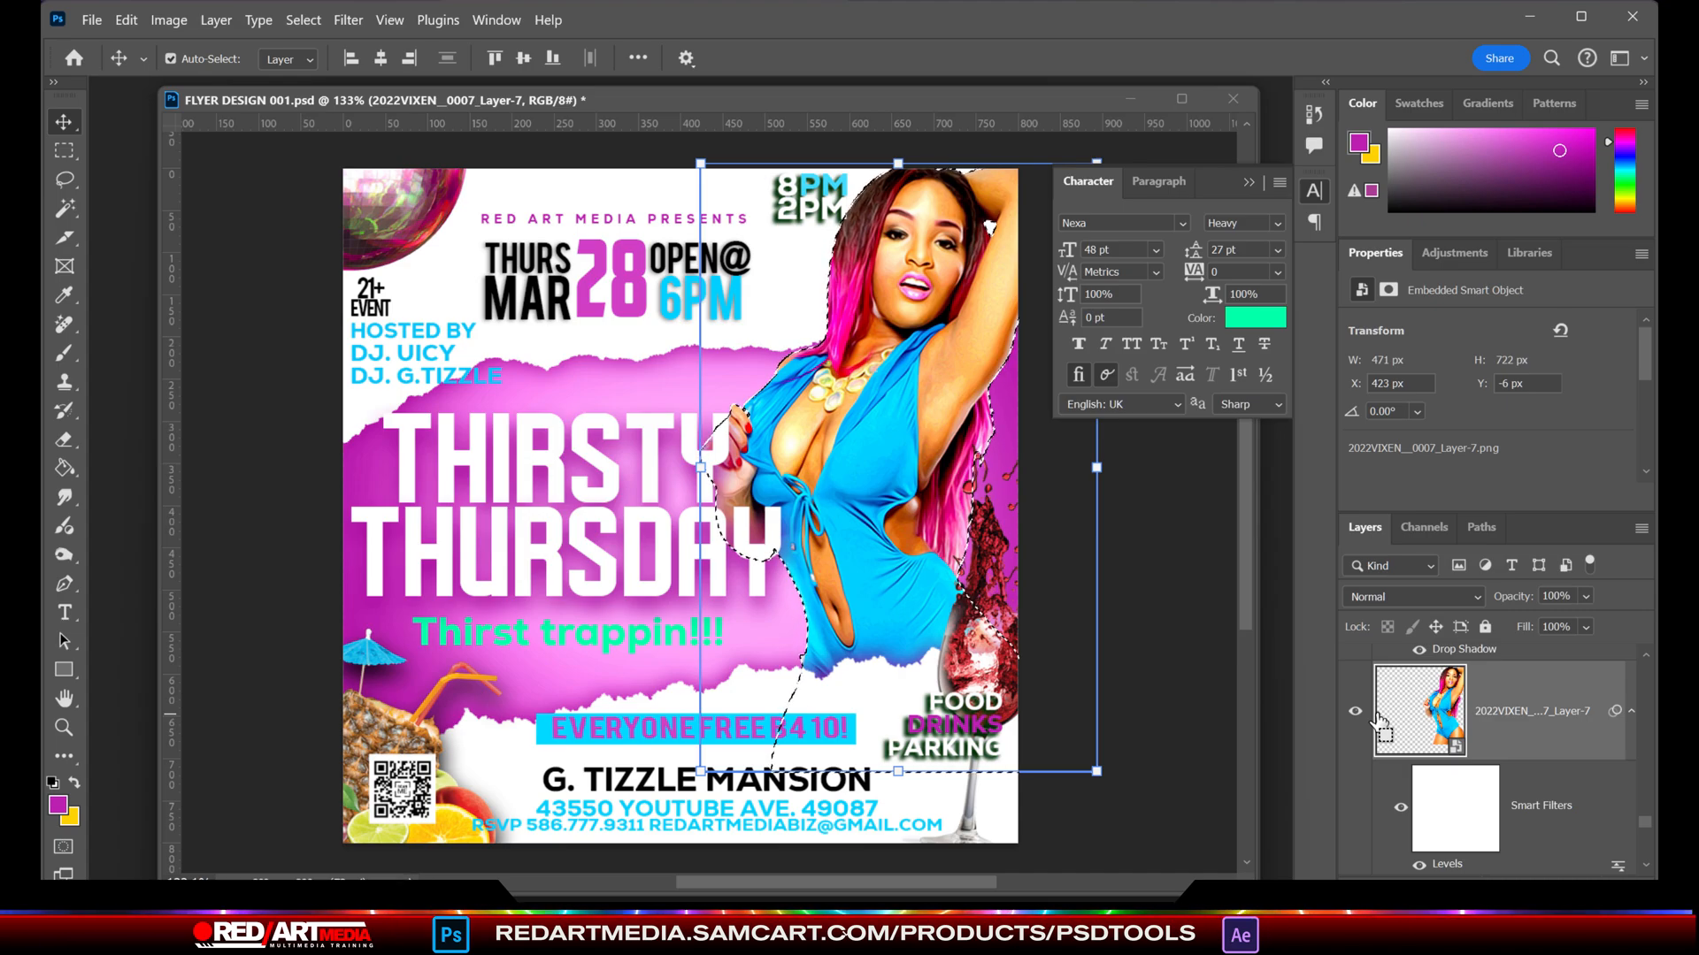
pyautogui.doubleClick(839, 822)
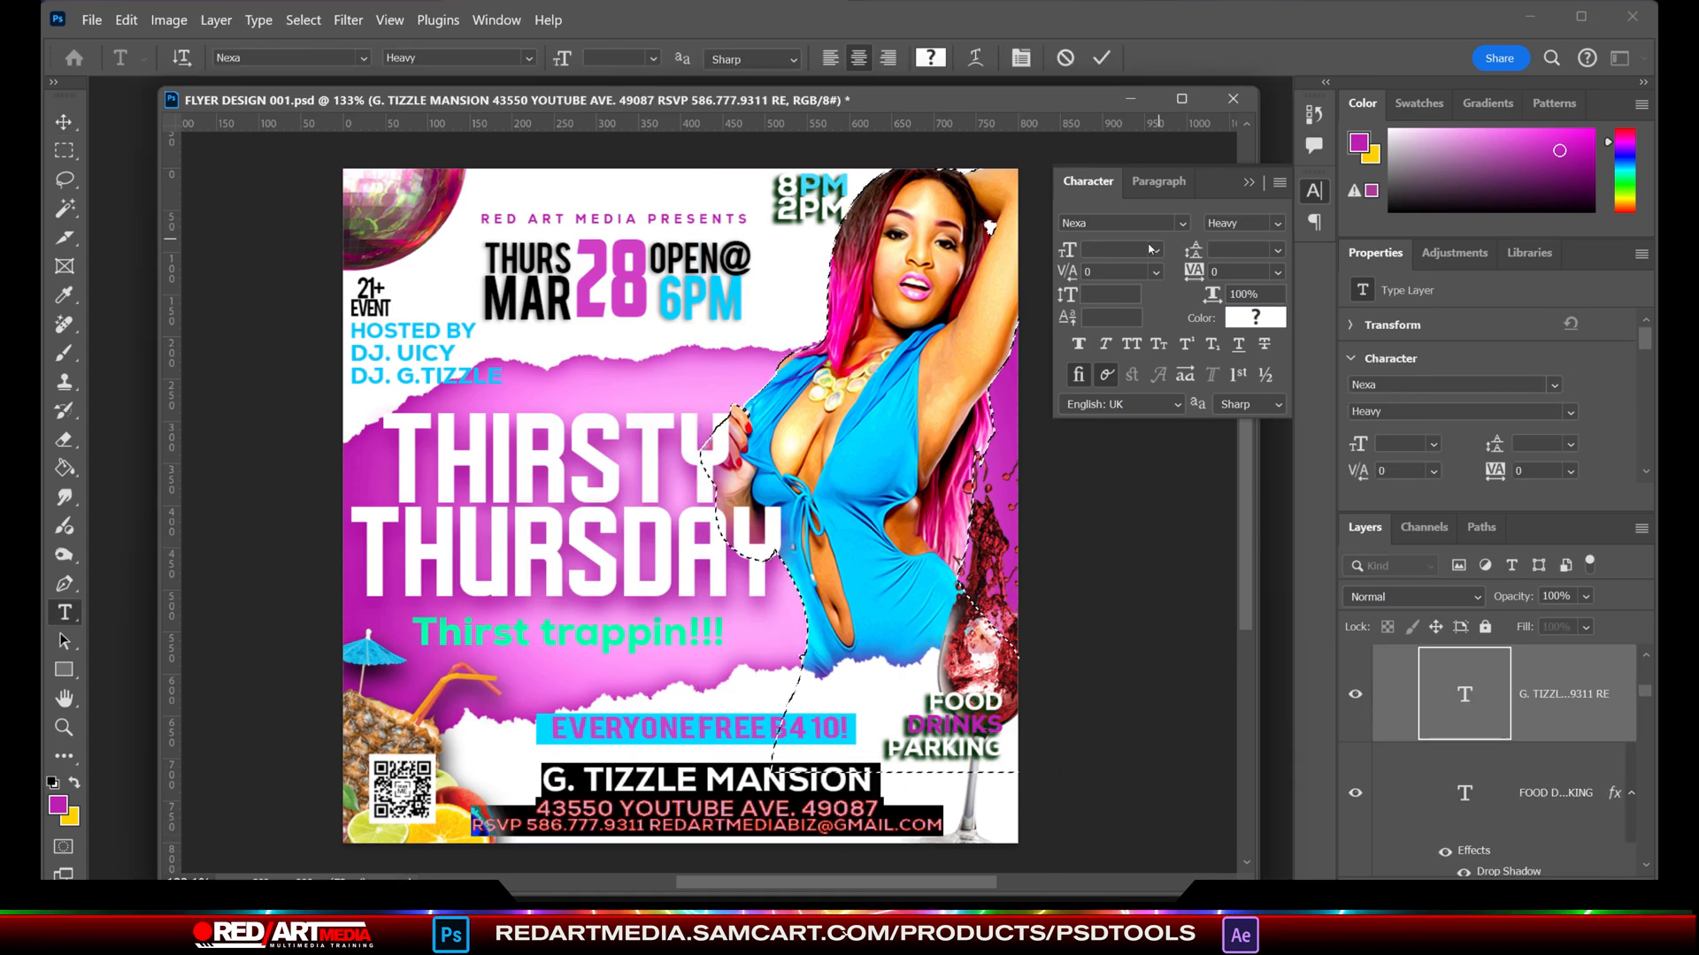
pyautogui.click(1277, 224)
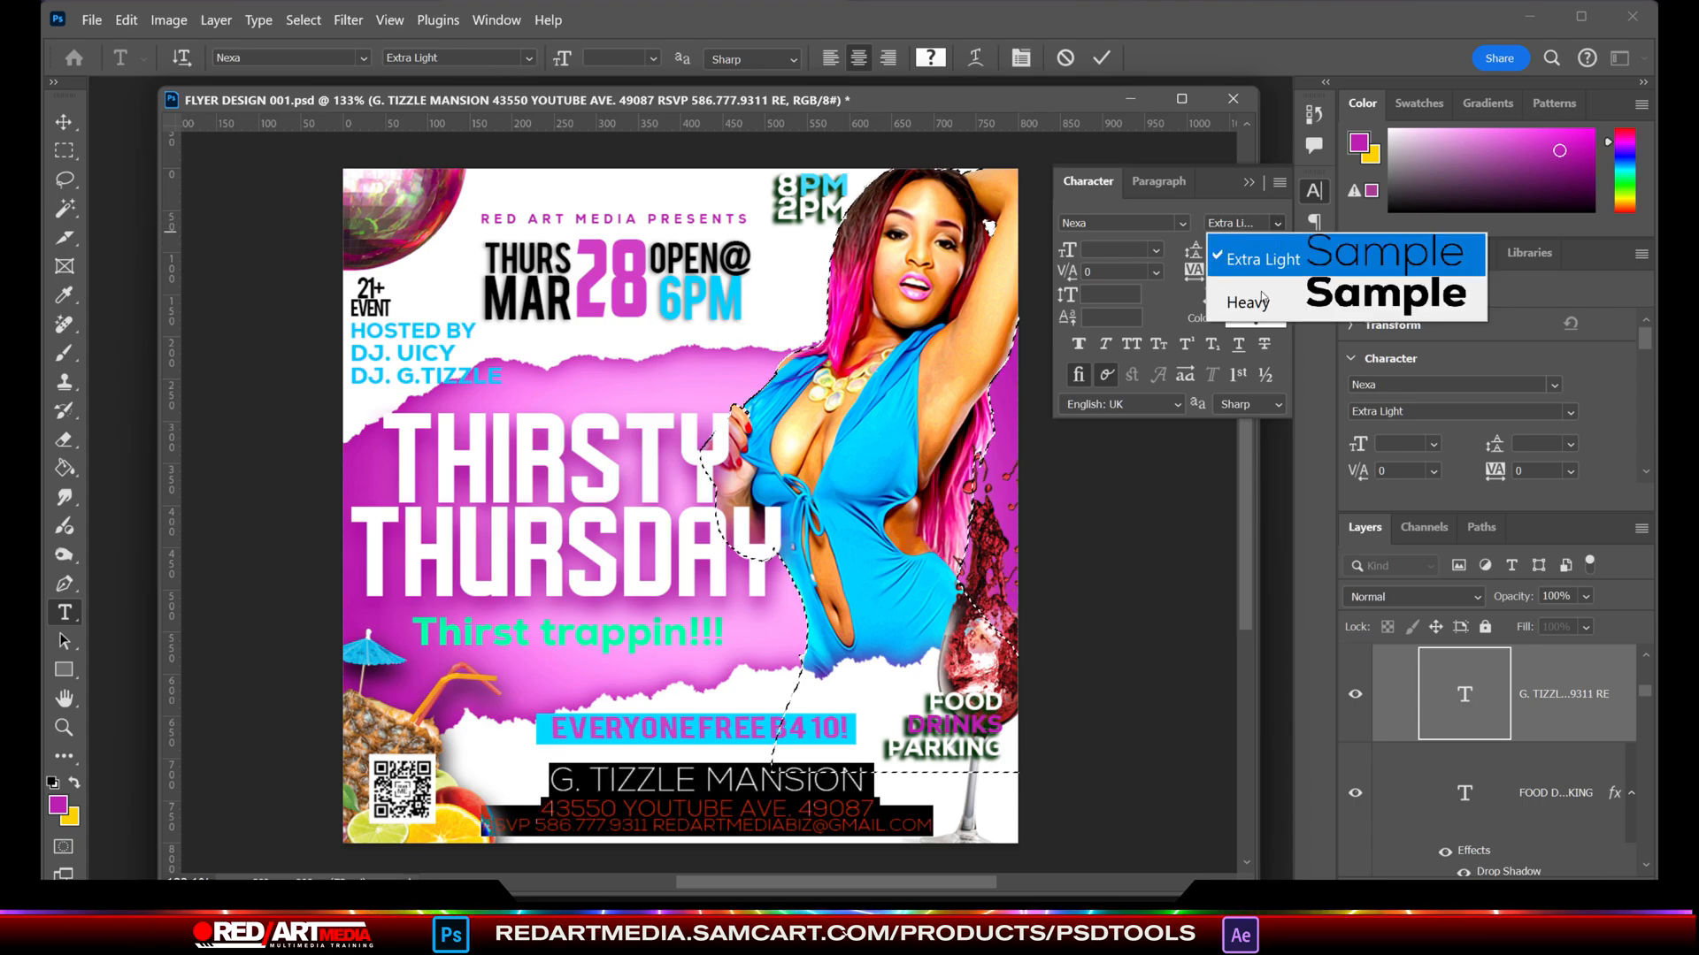
pyautogui.click(1277, 229)
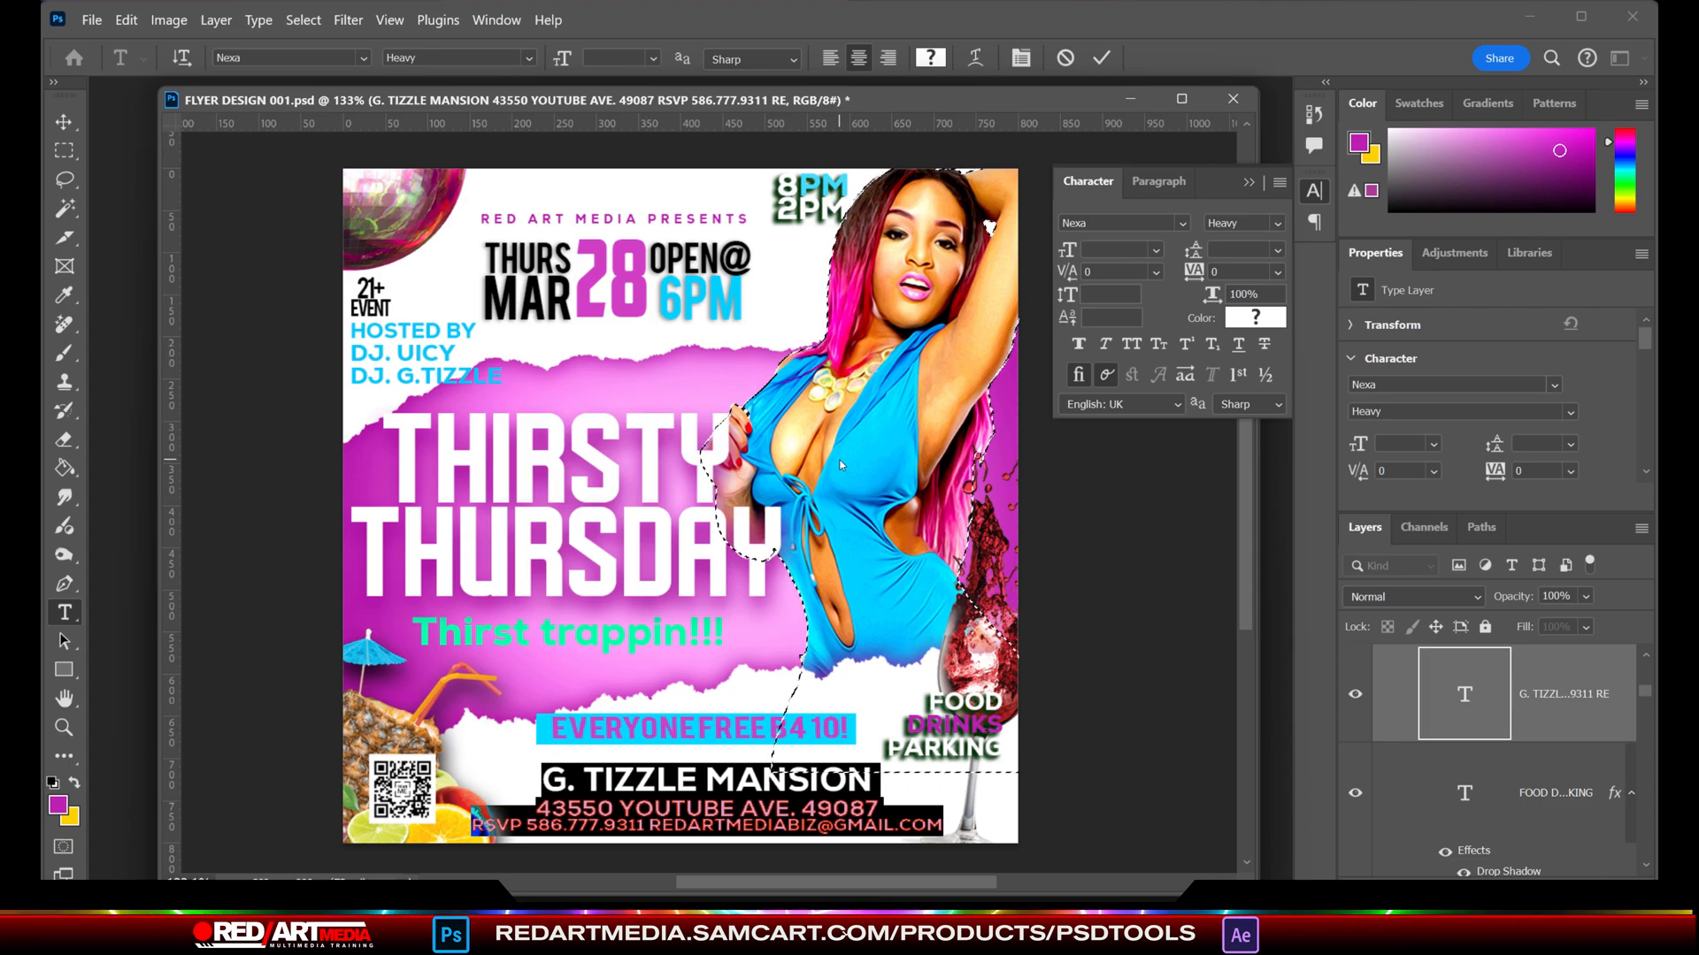
pyautogui.click(65, 122)
pyautogui.click(124, 133)
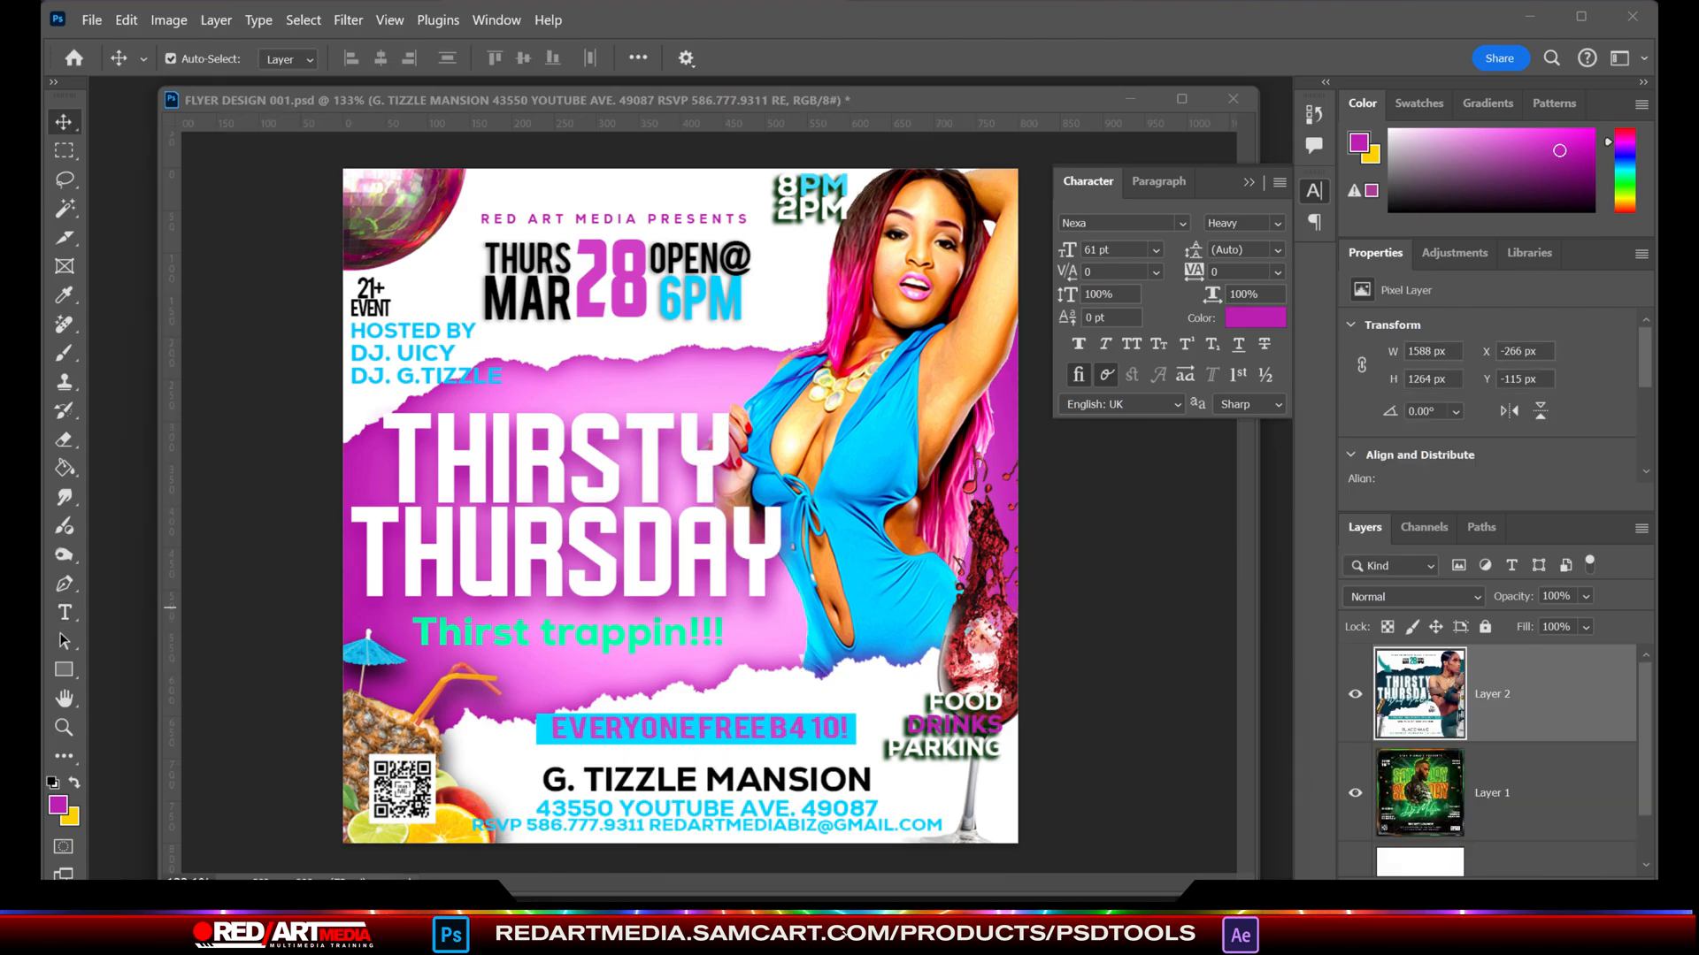
pyautogui.click(212, 168)
# - Hide the QR code layer (Layer 7) above the THURSDAY layer
pyautogui.scroll(5, 1497, 786)
pyautogui.scroll(-1, 1498, 785)
pyautogui.click(1357, 668)
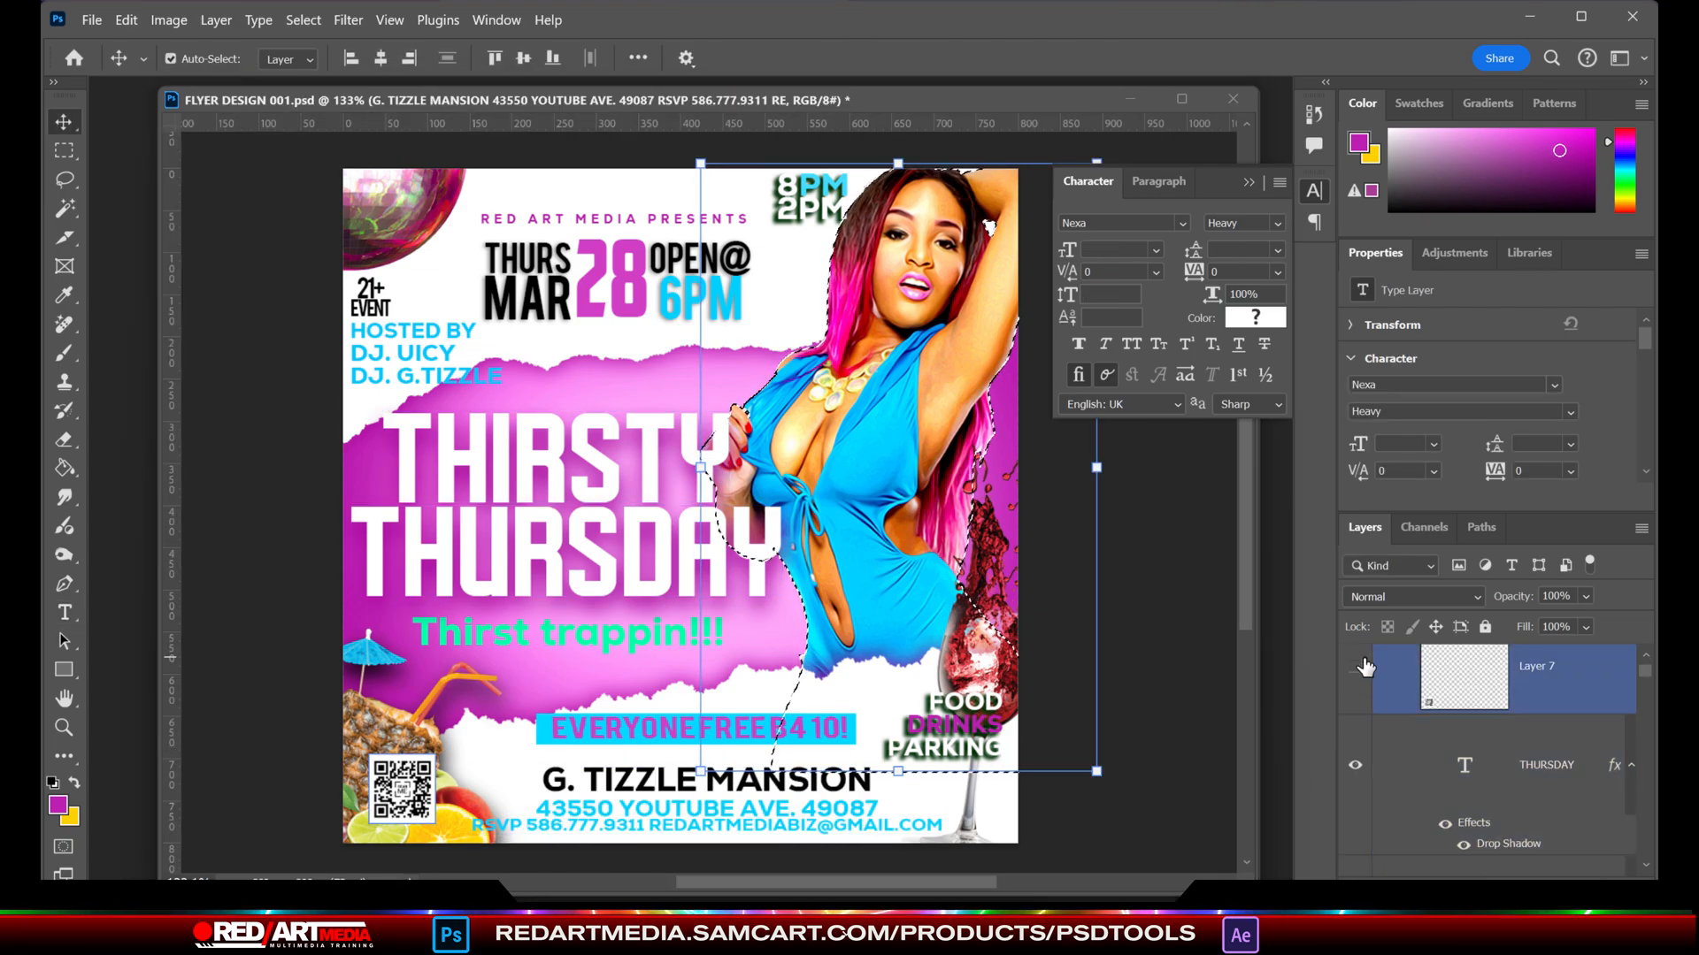
pyautogui.press('space')
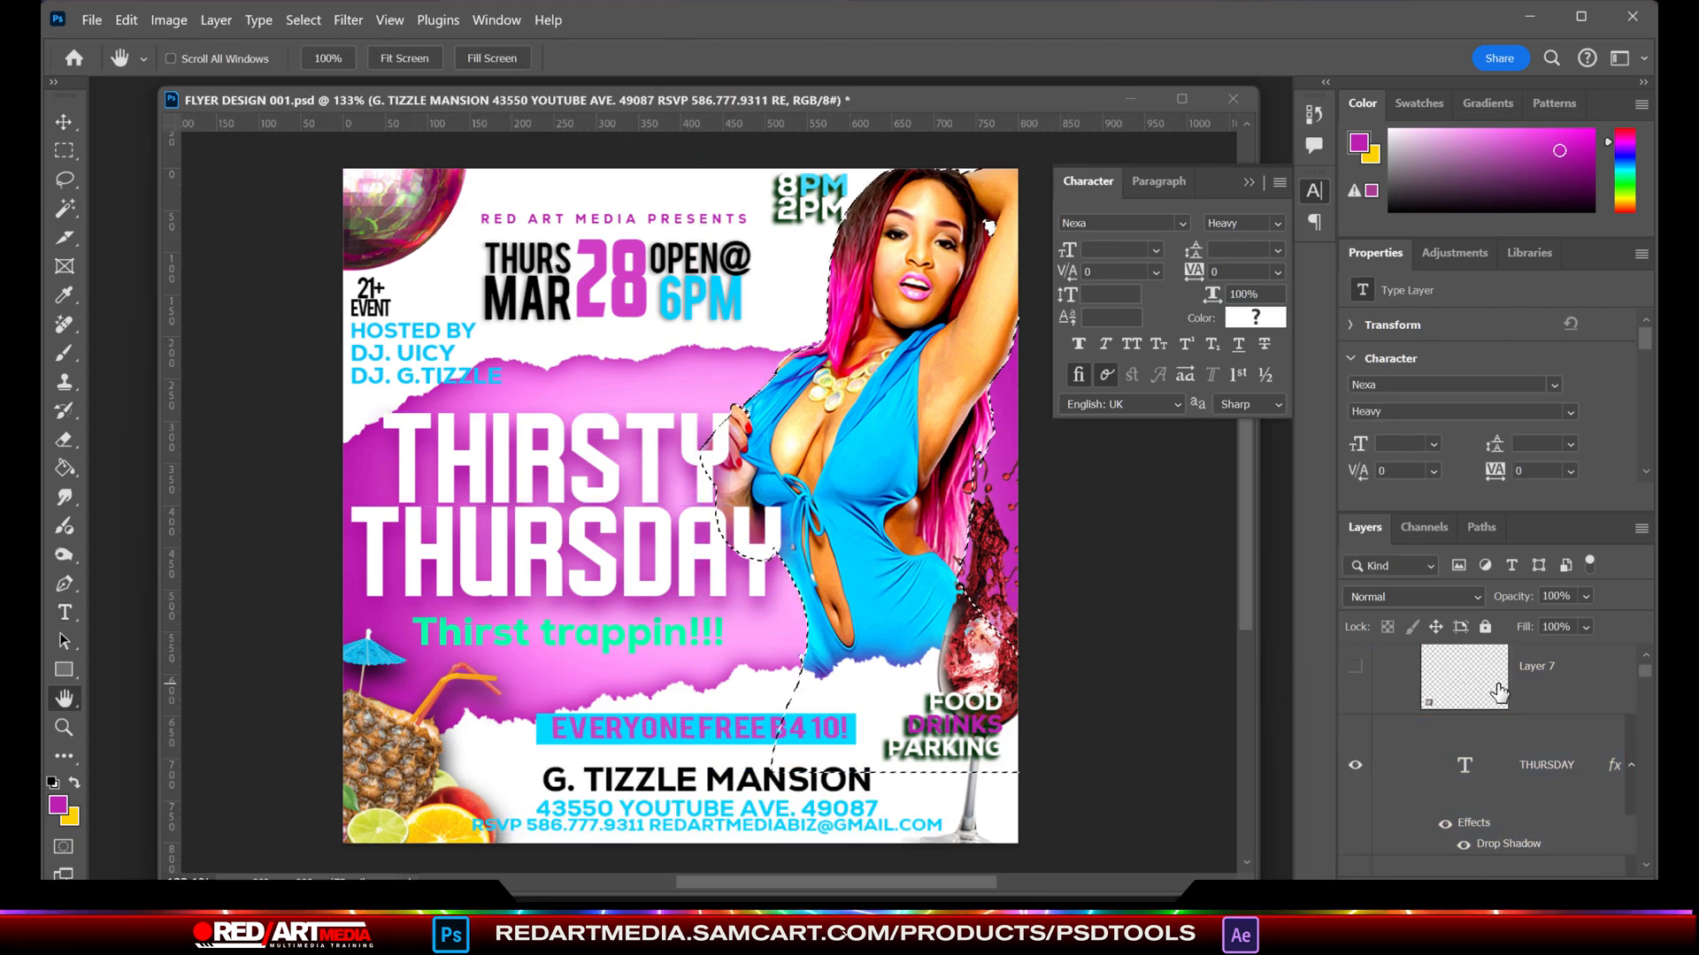
pyautogui.moveTo(460, 360); pyautogui.dragTo(463, 346)
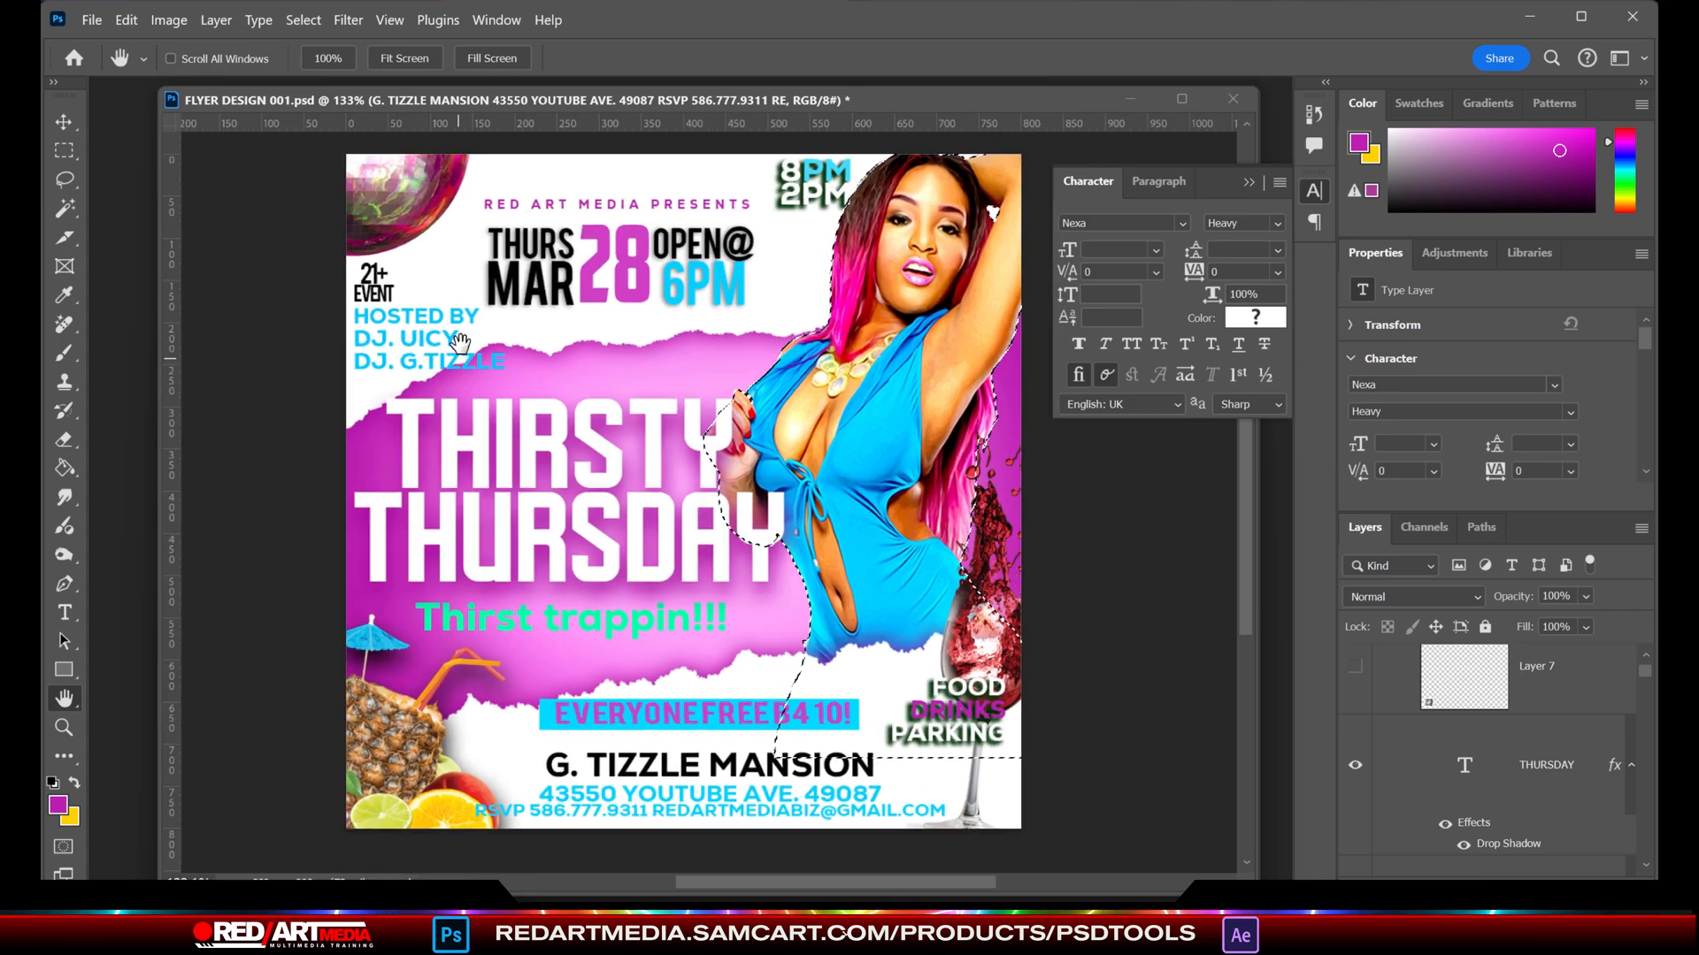